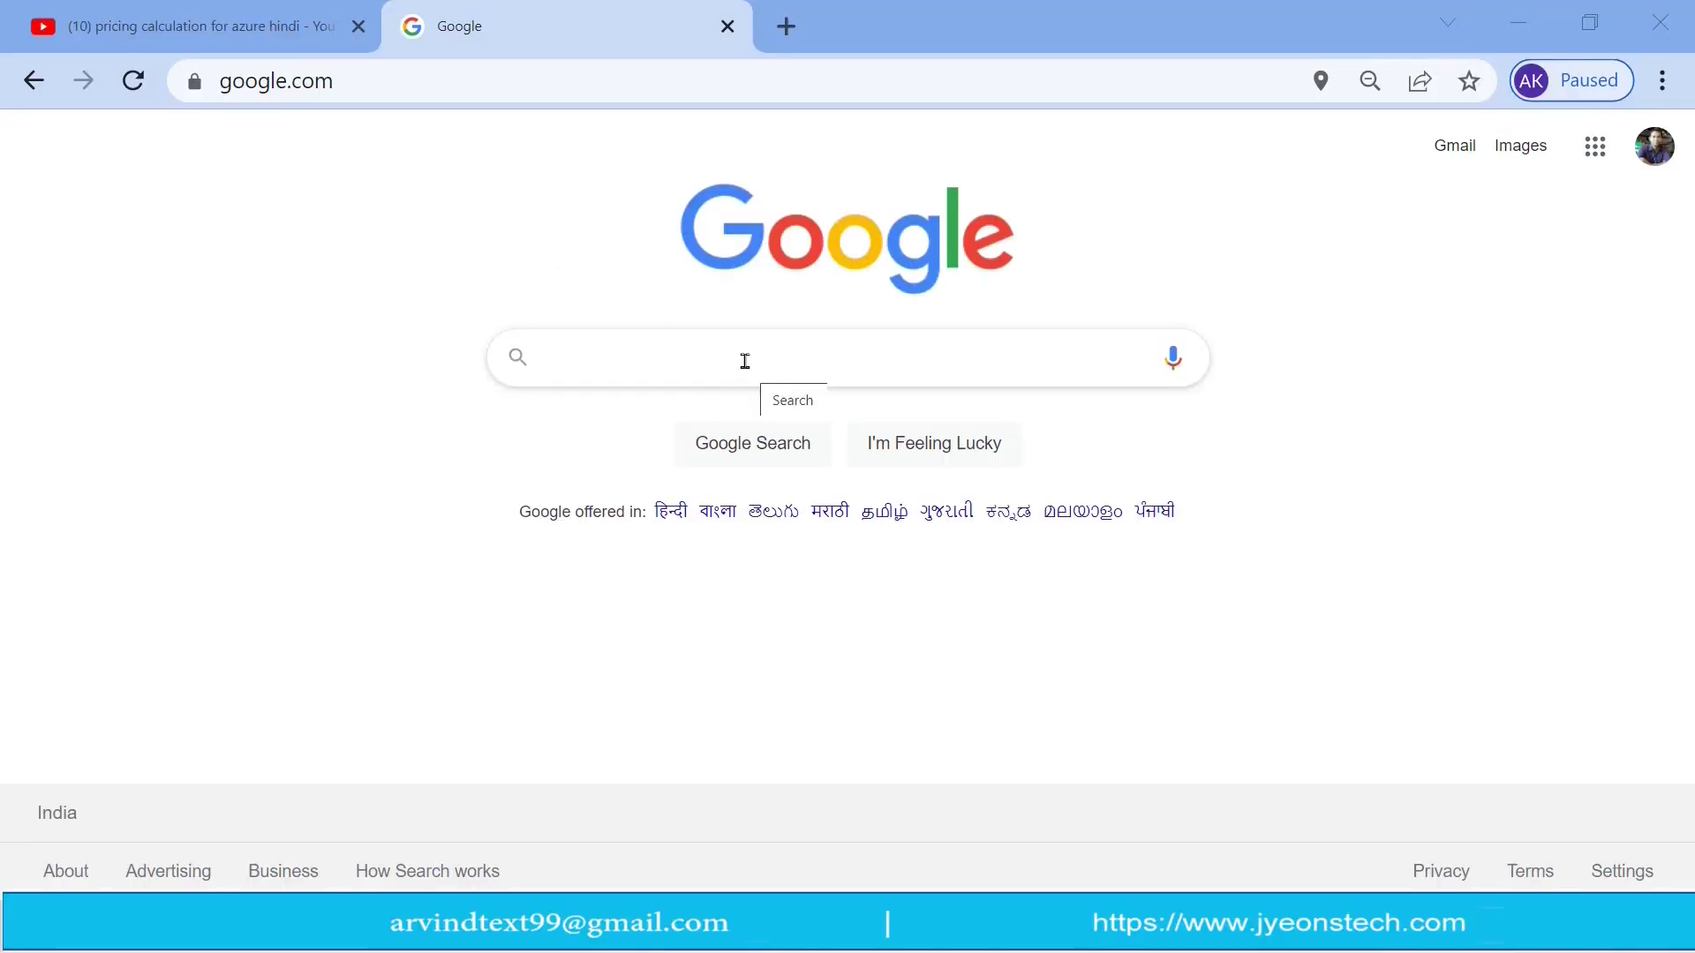
Step: Search Google for "pay as you go azure subscription calculator"
{"action": "left_click", "coordinate": [744, 361]}
{"action": "type", "text": "pay as you go azure subscription"}
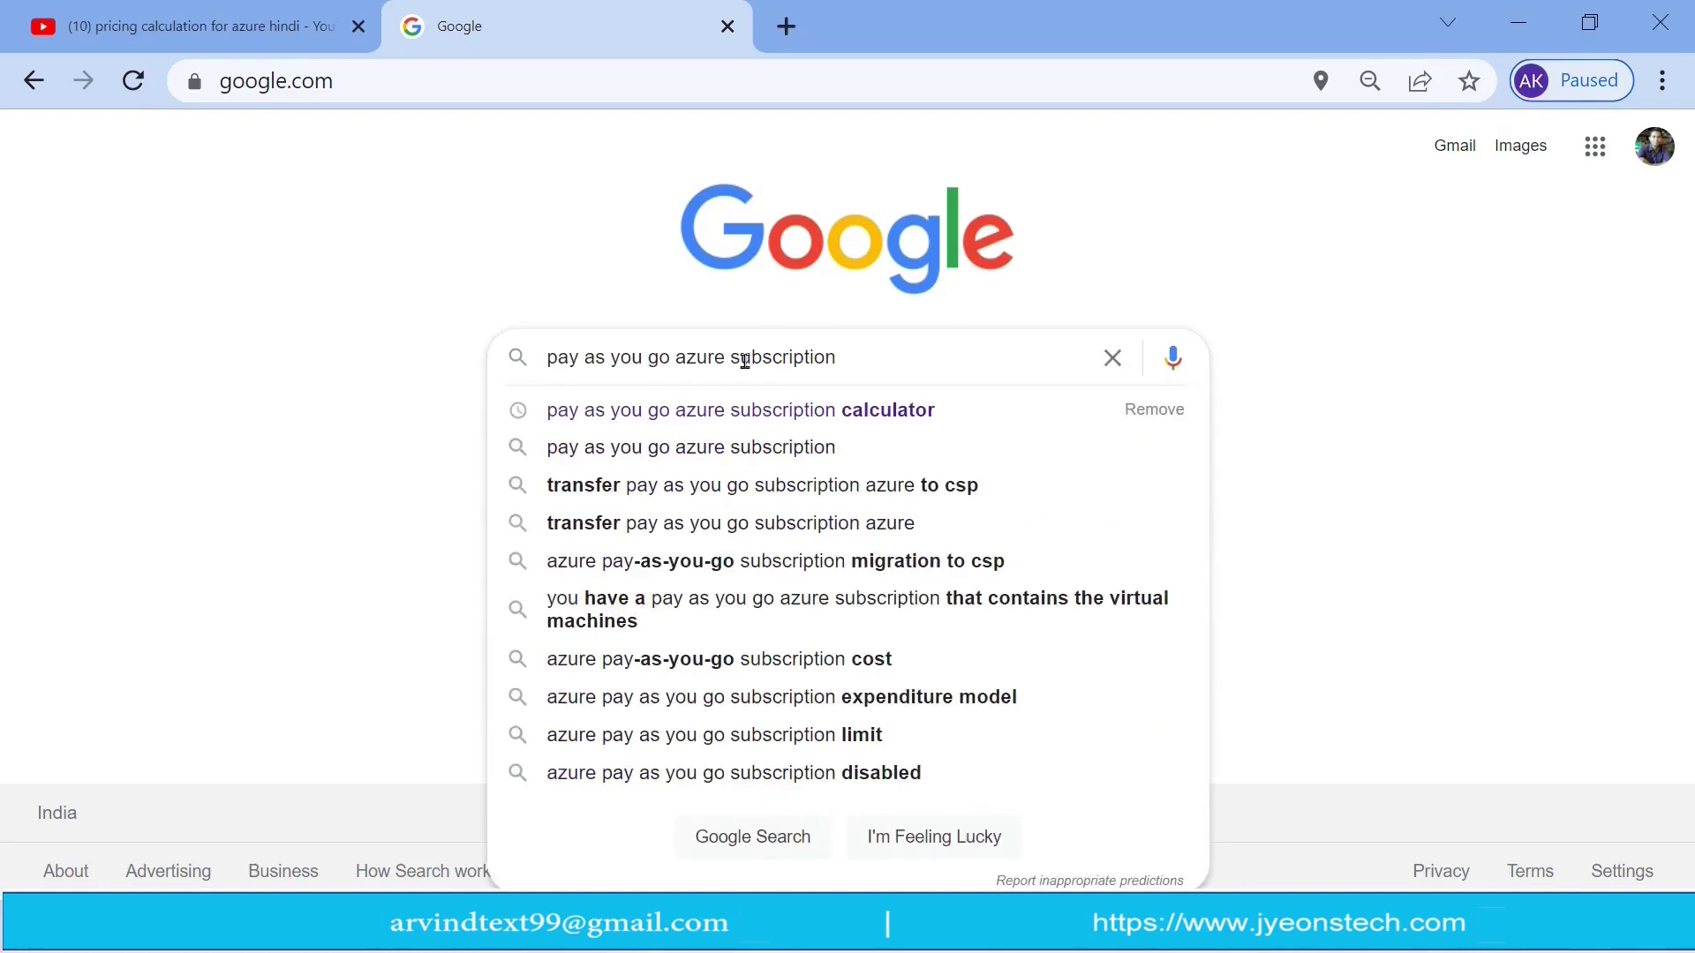
{"action": "type", "text": "calculator"}
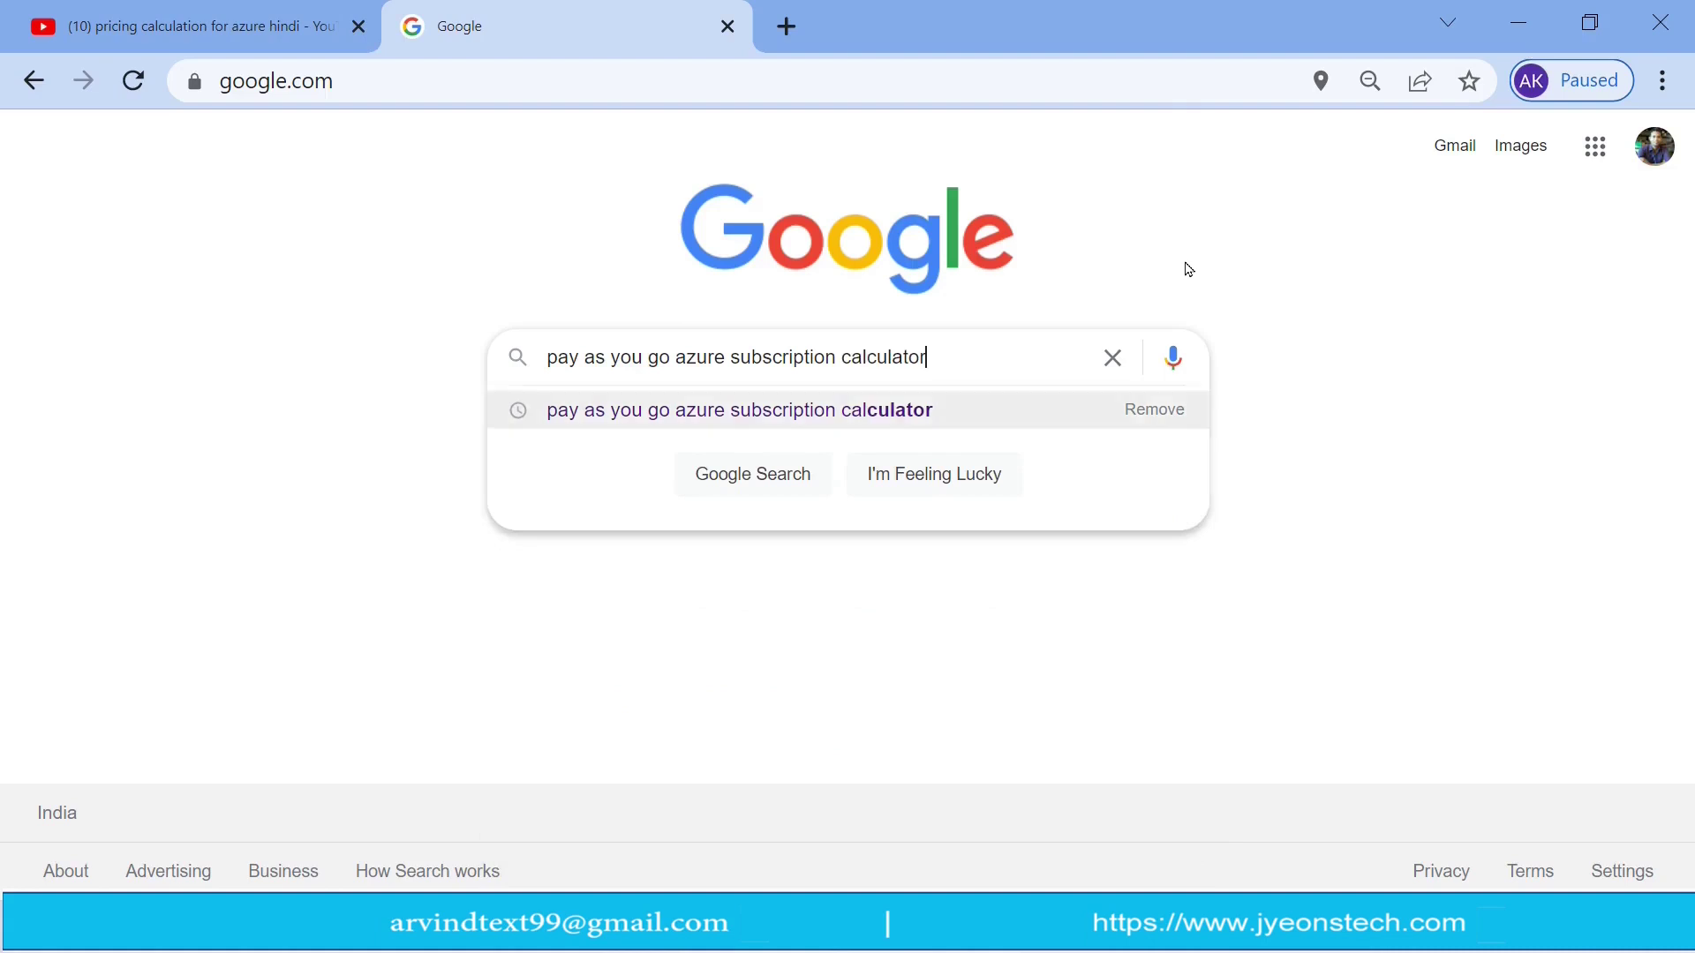
{"action": "key", "text": "Return"}
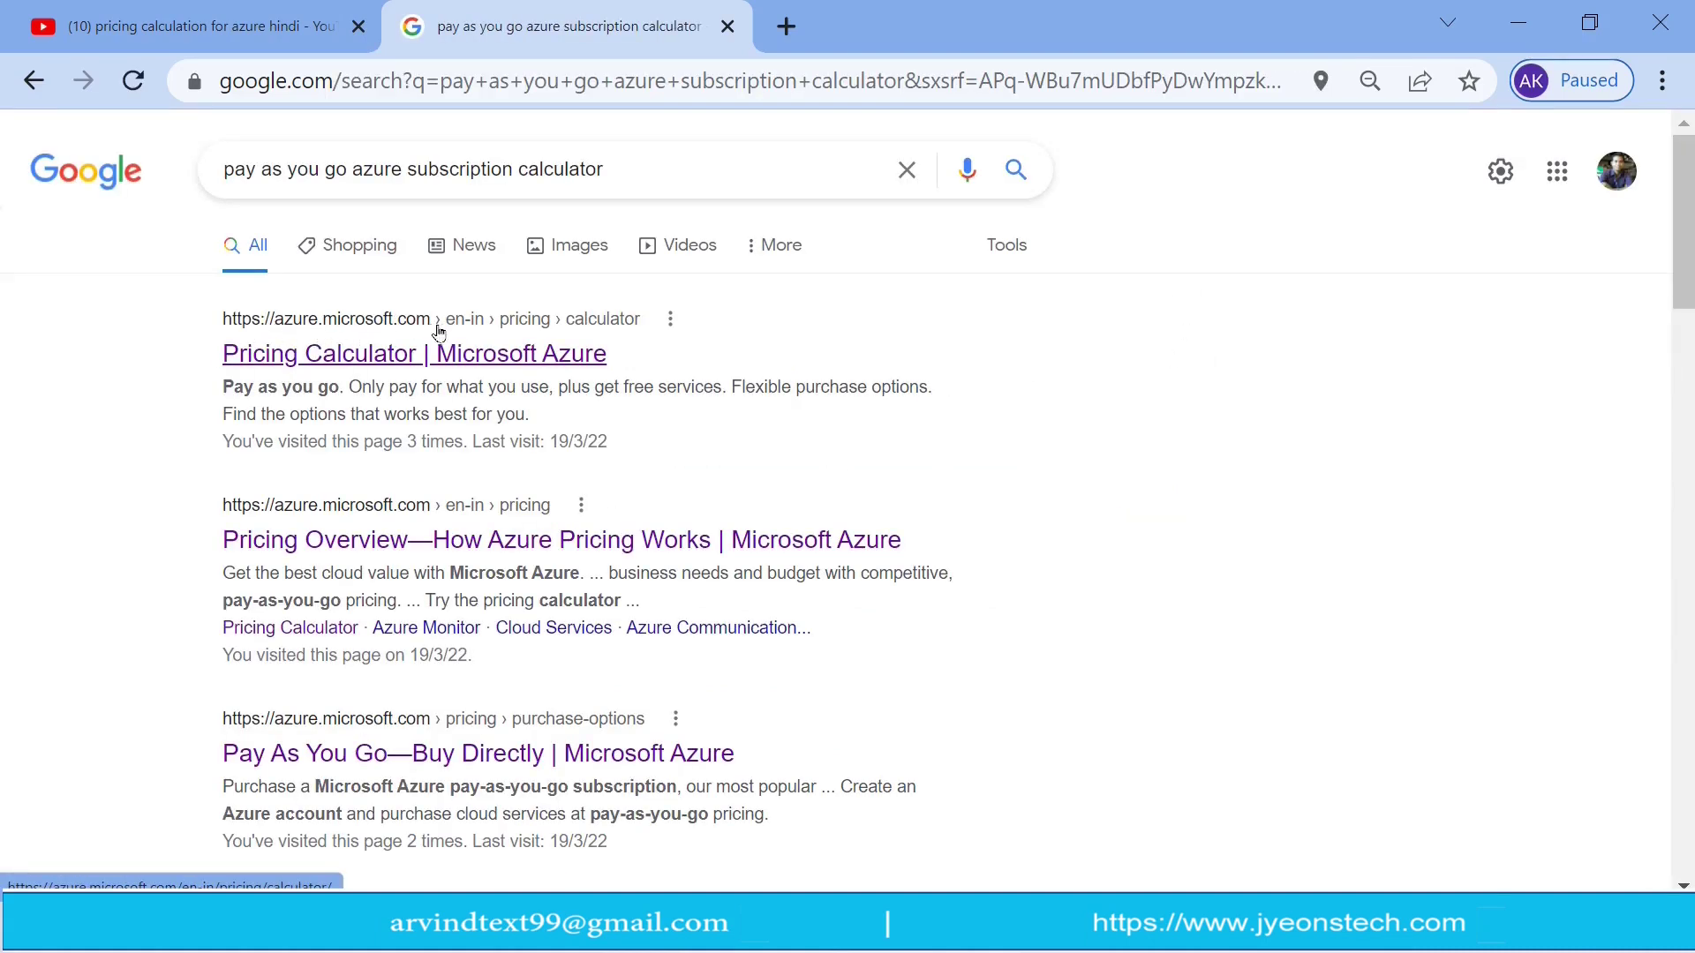
Step: Open the Microsoft Azure Pricing Calculator result in a new tab and highlight its web address
{"action": "right_click", "coordinate": [571, 354]}
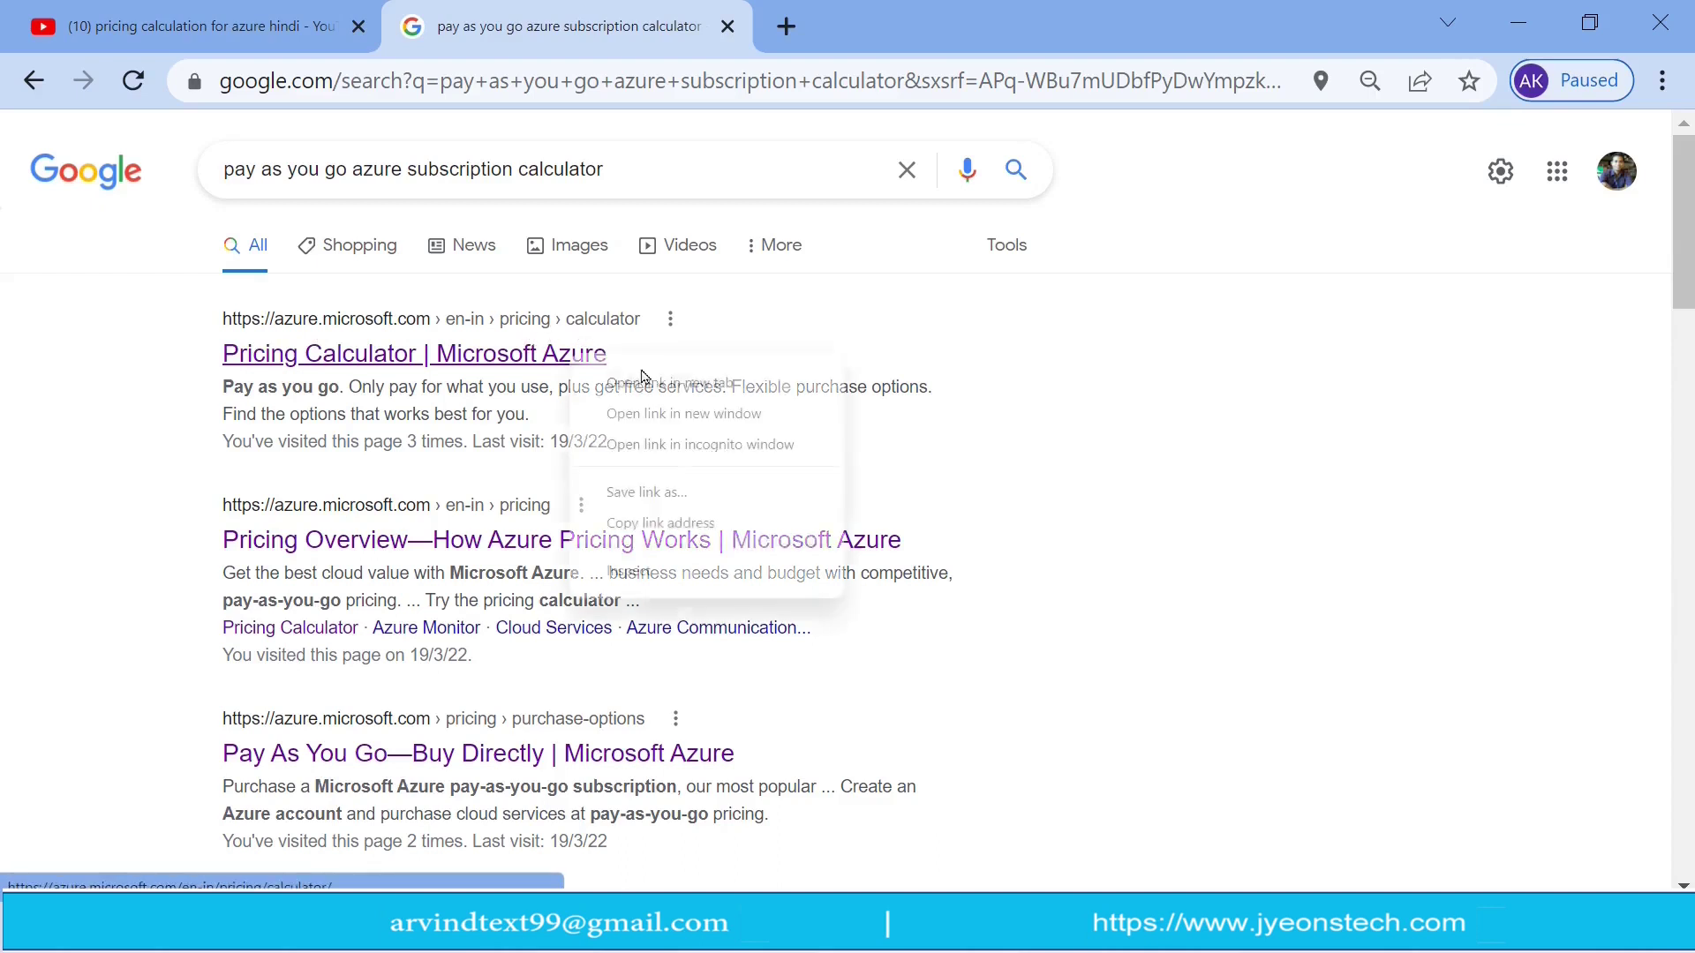
{"action": "left_click", "coordinate": [706, 381]}
{"action": "left_click", "coordinate": [937, 26]}
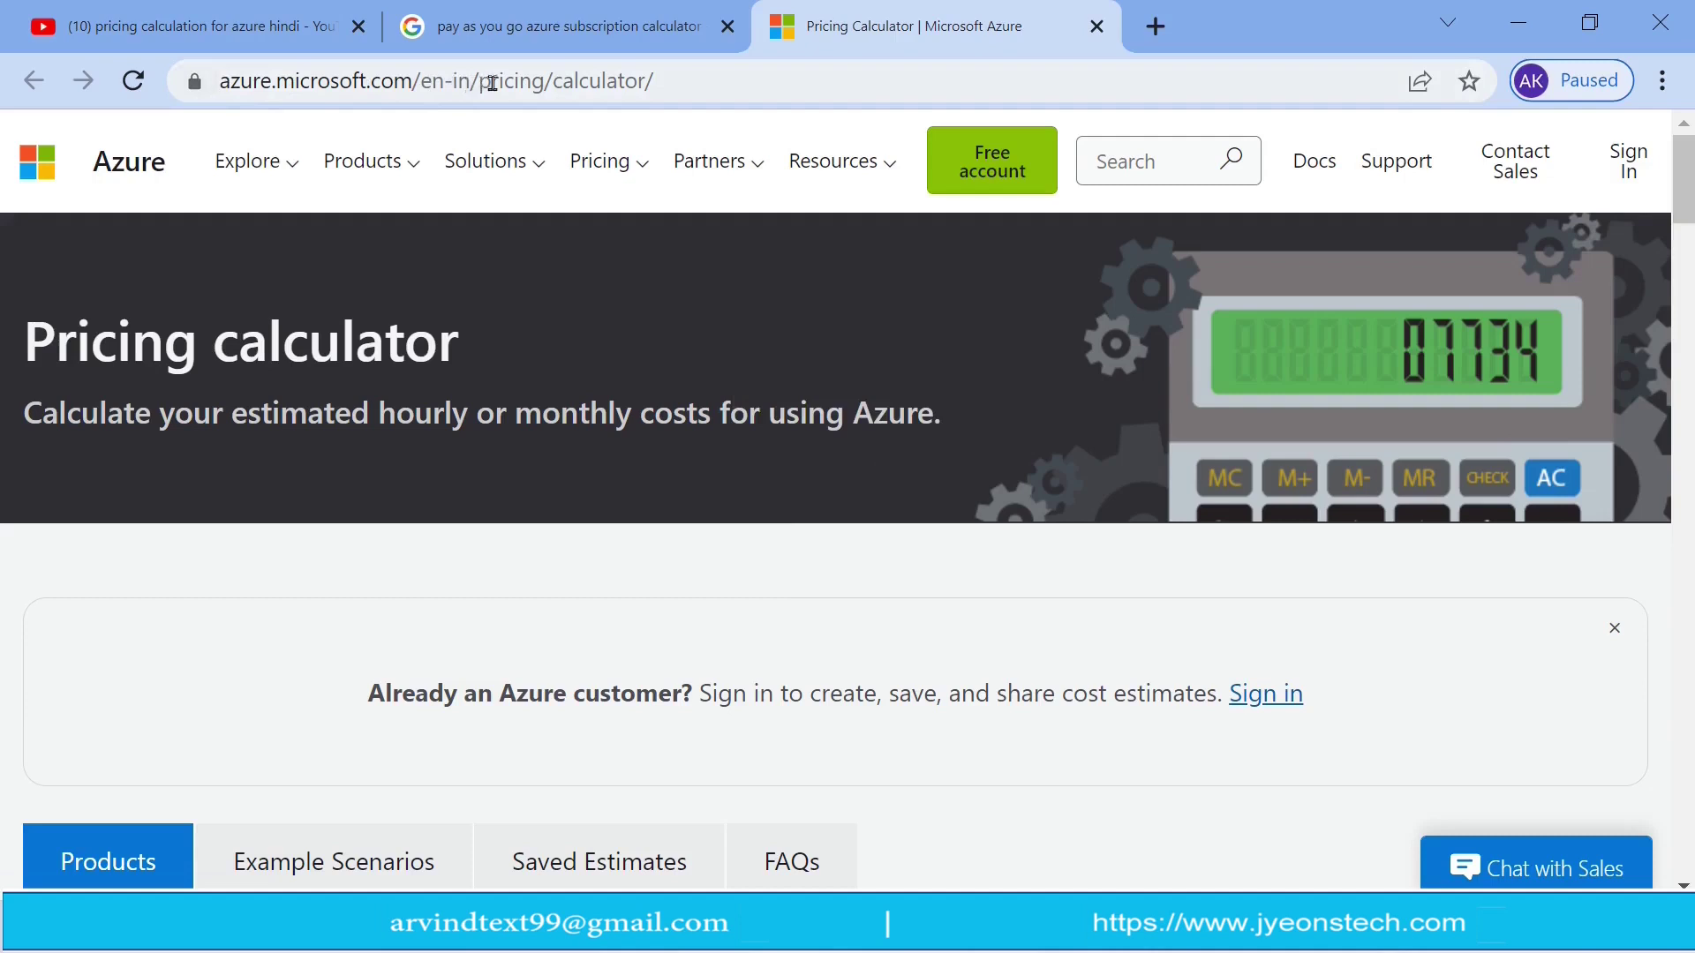
{"action": "left_click_drag", "start_coordinate": [685, 84], "coordinate": [225, 86]}
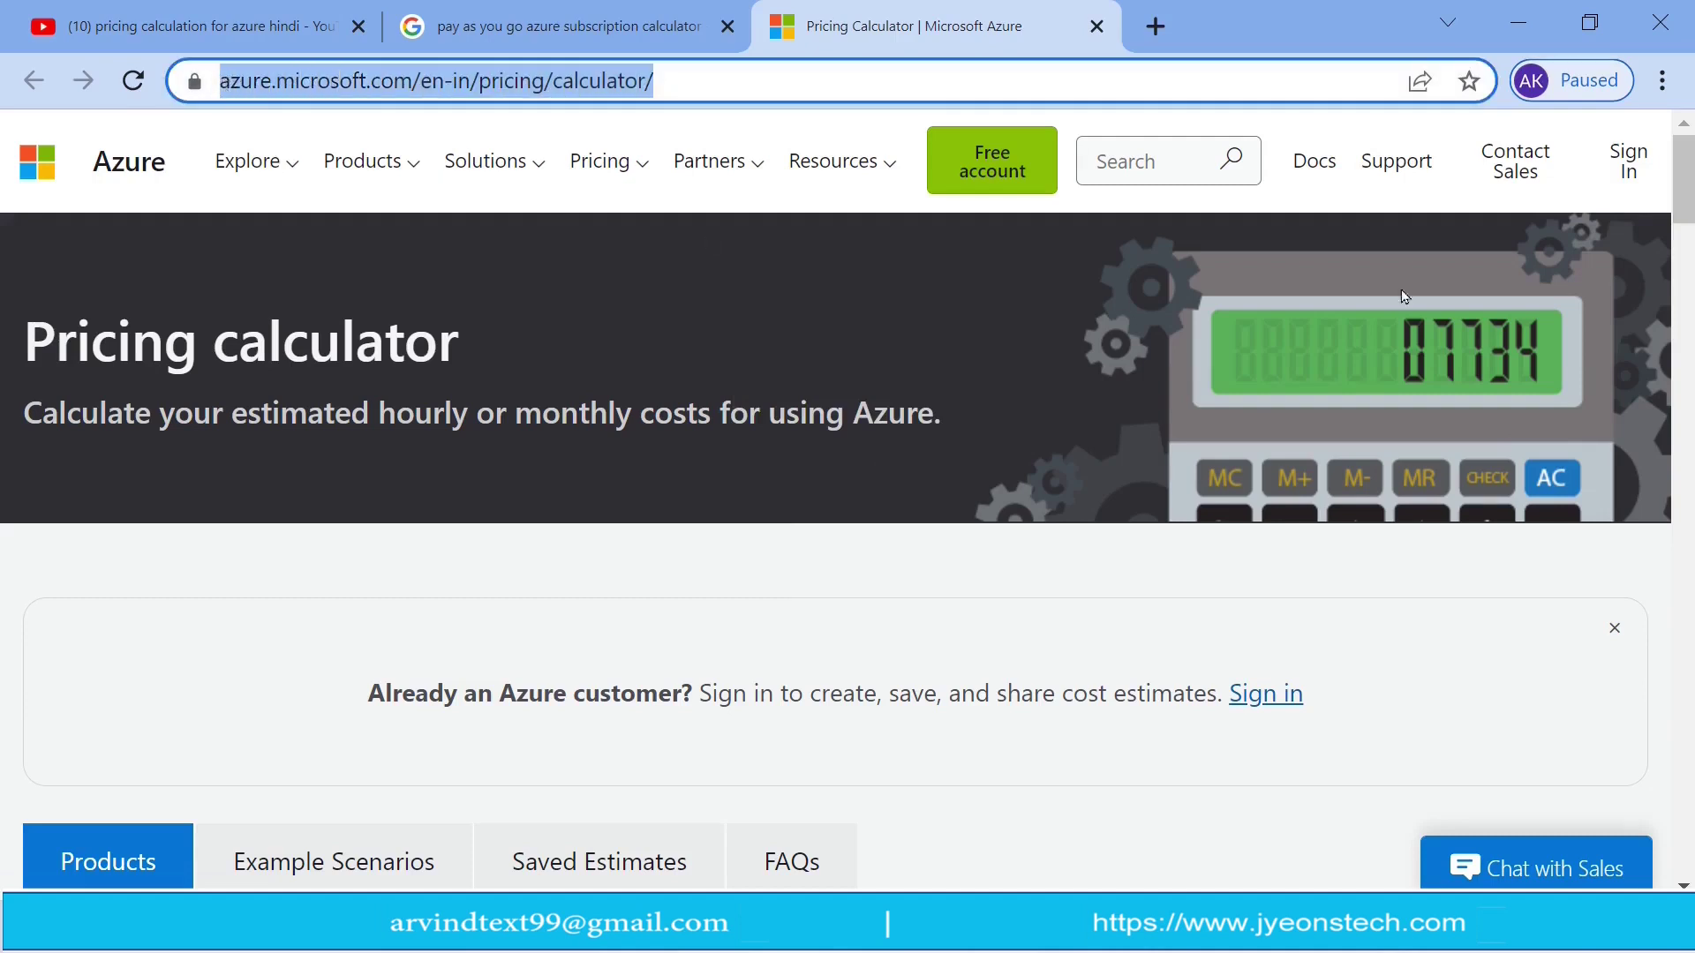
Step: Add the Virtual Machines product to the estimate and go to its configuration
{"action": "left_click_drag", "start_coordinate": [1688, 193], "coordinate": [1690, 291]}
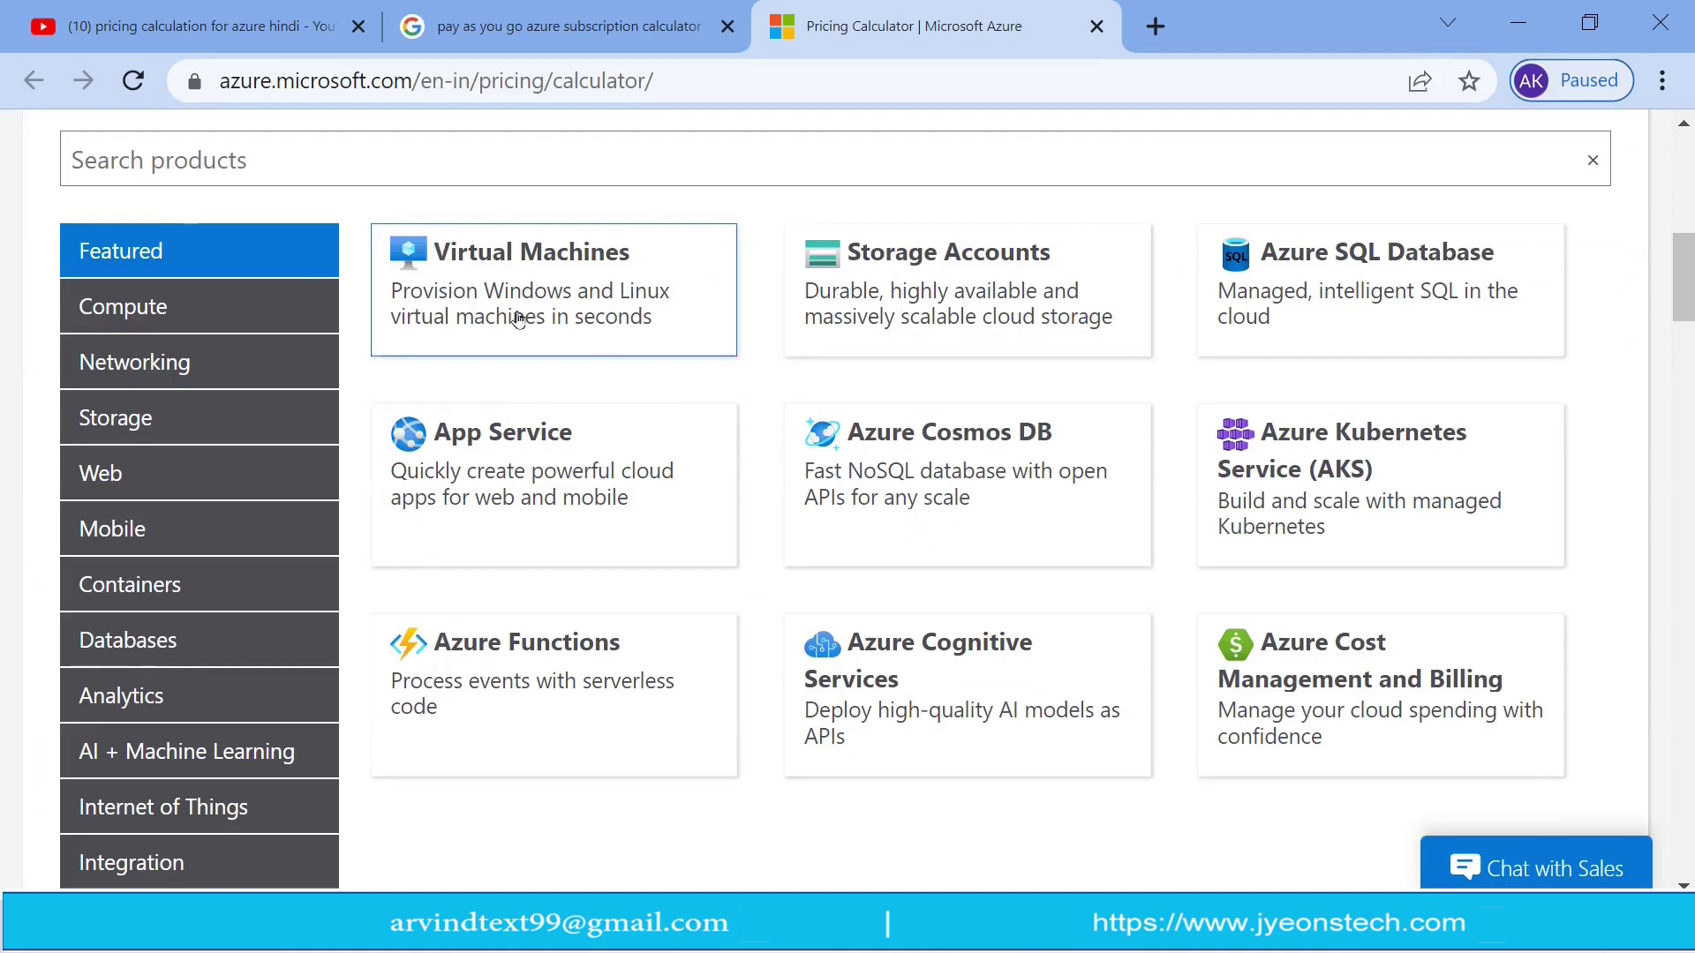
{"action": "left_click", "coordinate": [567, 285]}
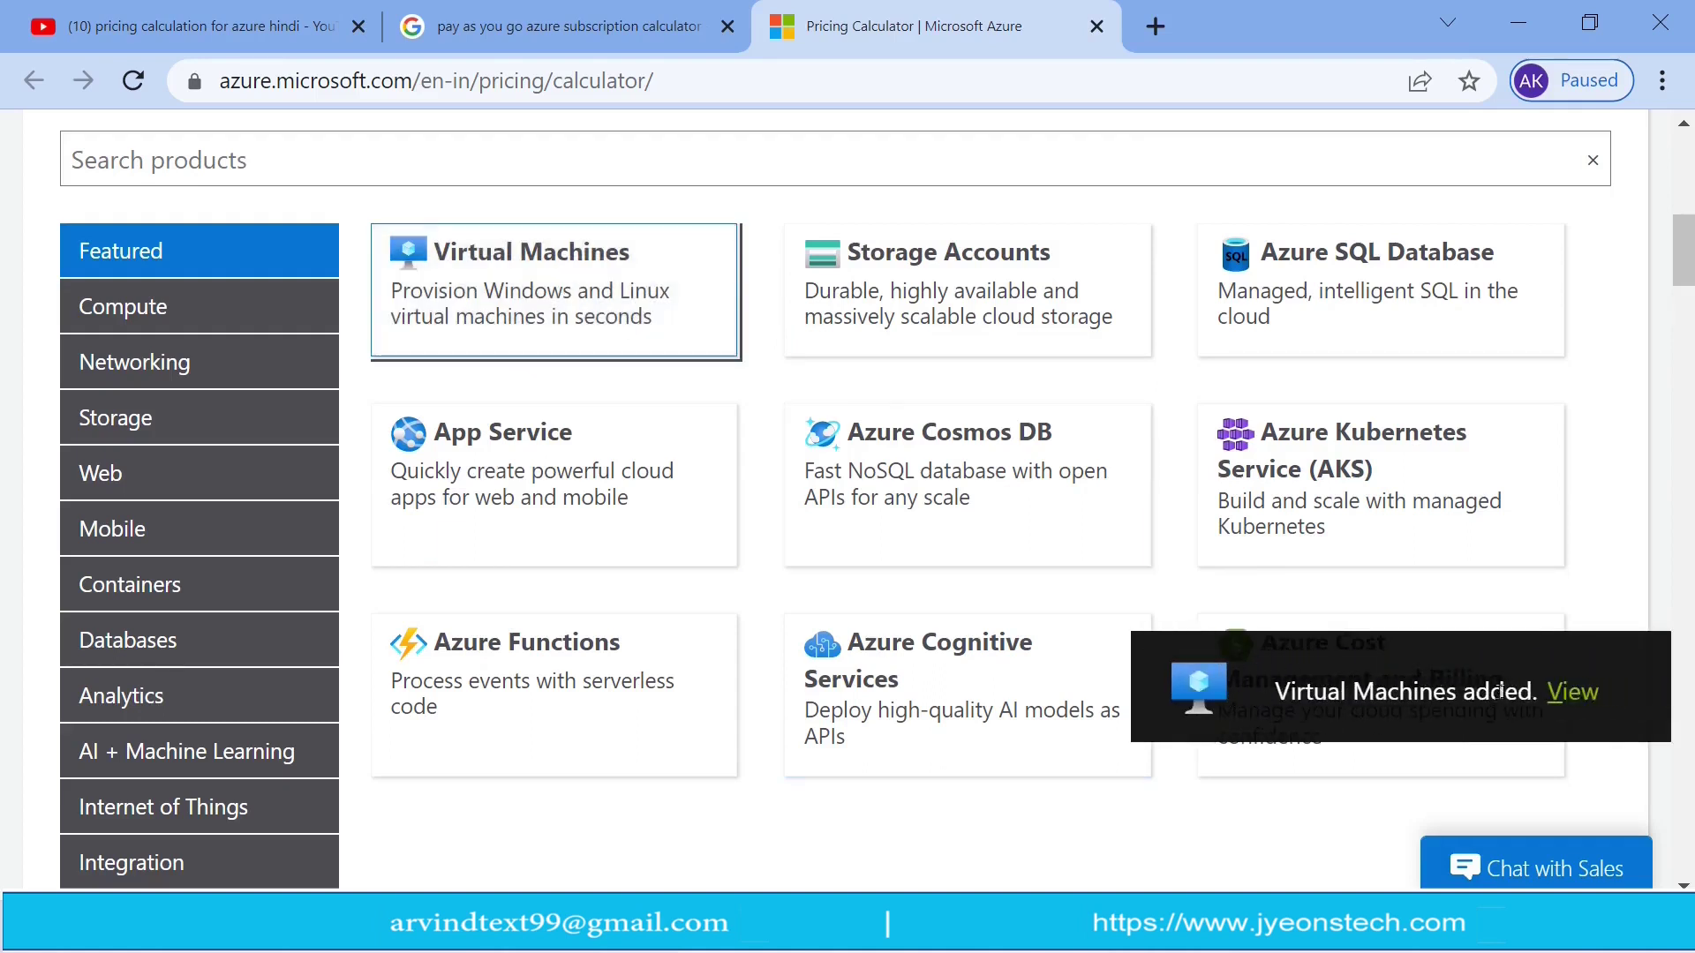
{"action": "left_click", "coordinate": [1573, 694]}
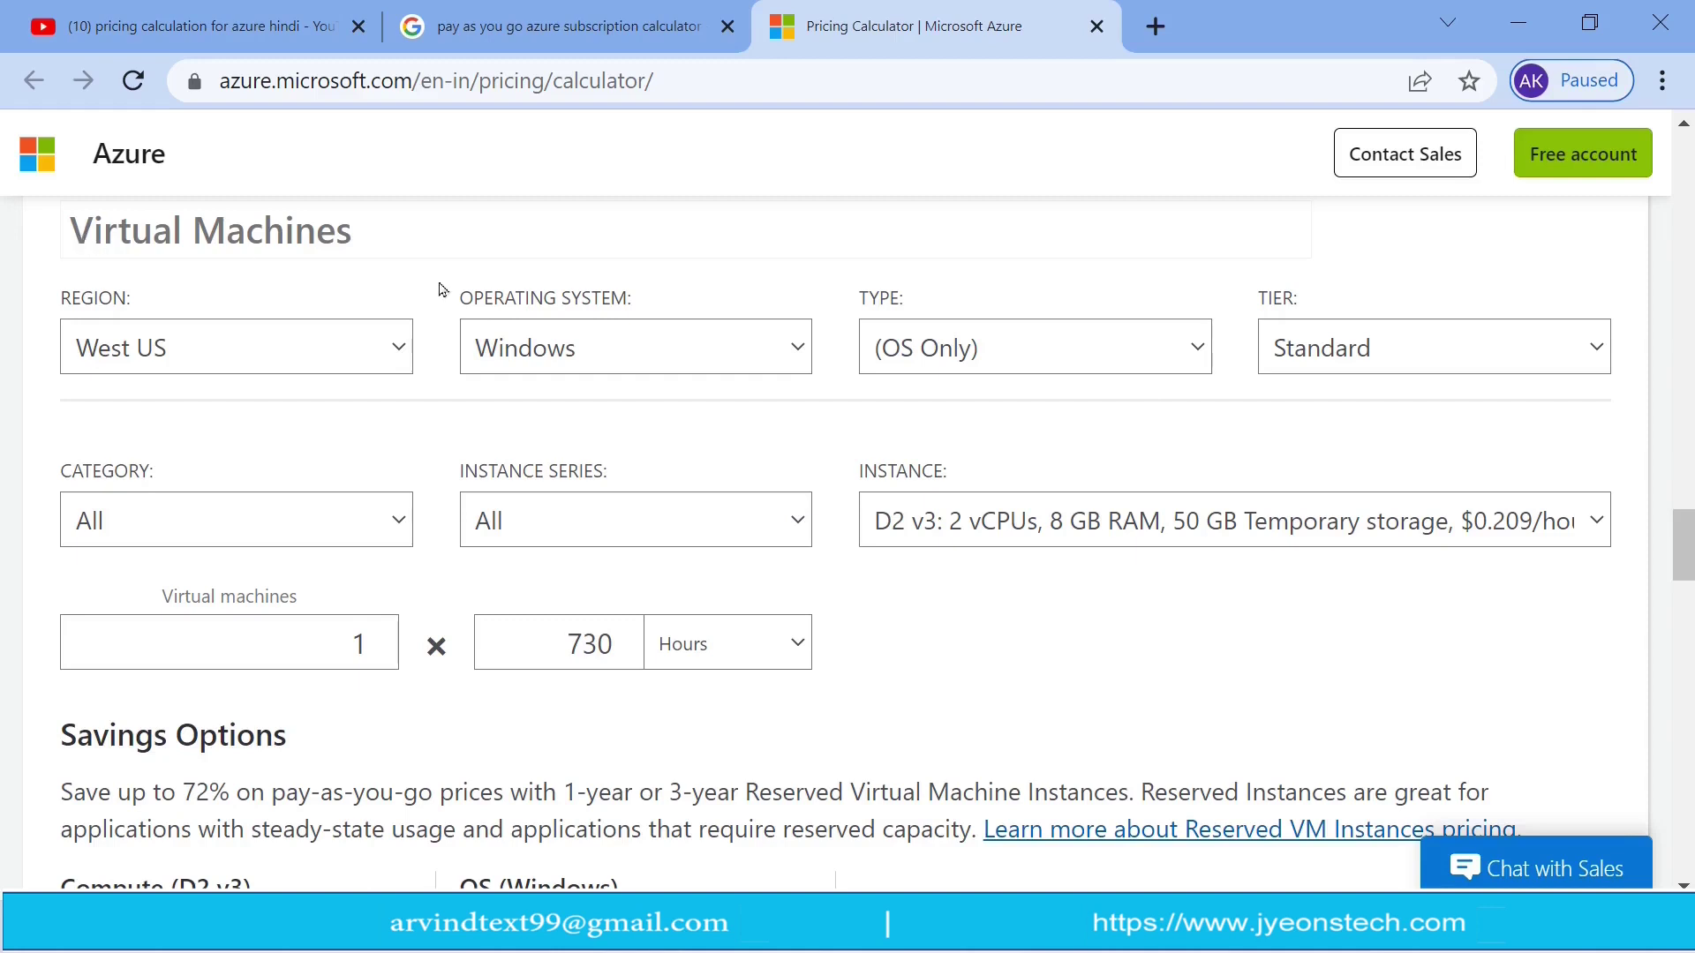
Step: Choose West US as the virtual machine's region and Windows as its operating system
{"action": "left_click_drag", "start_coordinate": [1687, 534], "coordinate": [1688, 530]}
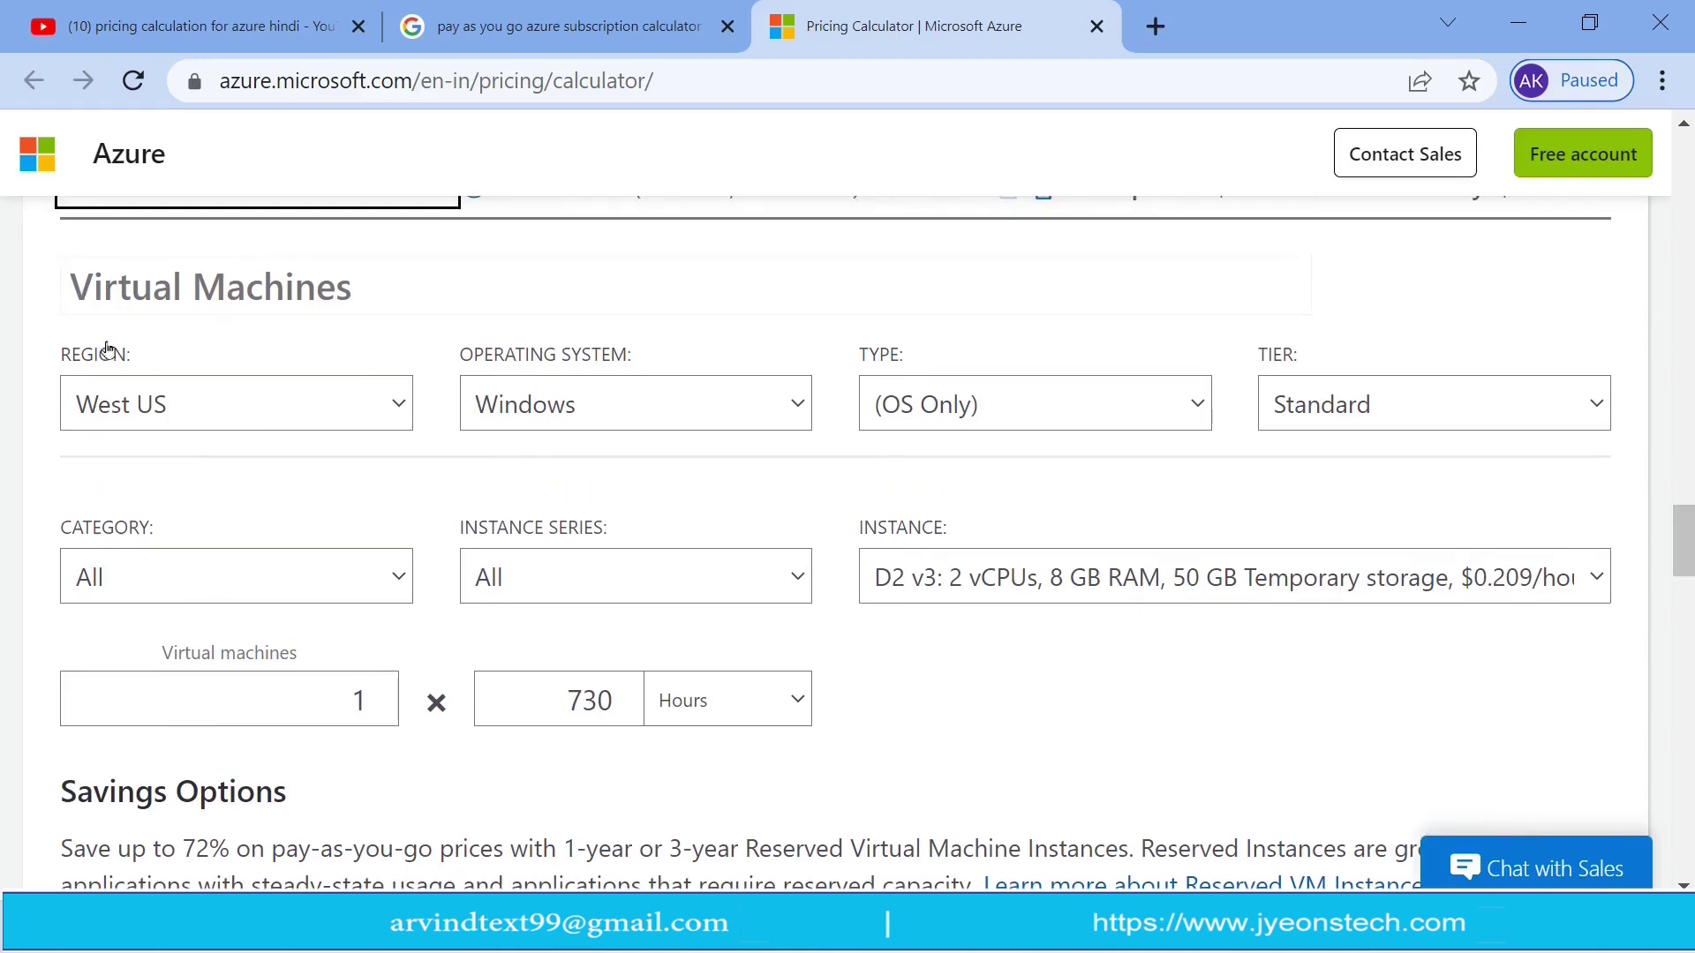
{"action": "left_click", "coordinate": [72, 295]}
{"action": "scroll", "coordinate": [651, 575], "scroll_direction": "up", "scroll_amount": 2}
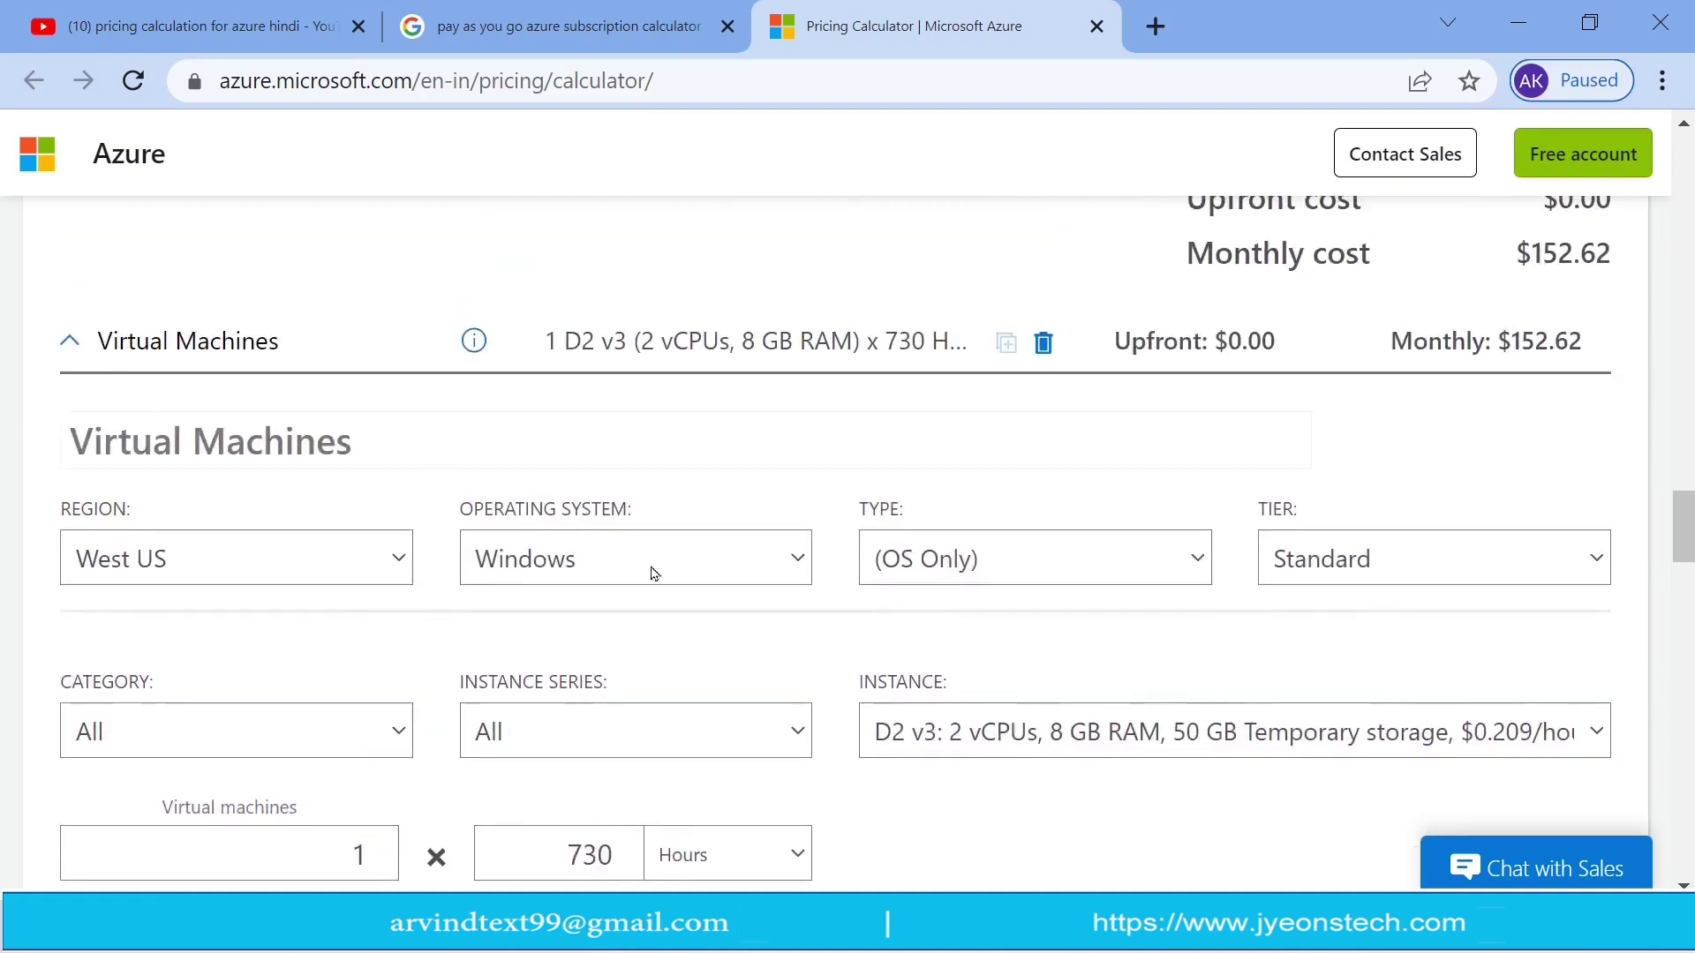
{"action": "scroll", "coordinate": [1682, 521], "scroll_direction": "up", "scroll_amount": 1}
{"action": "left_click_drag", "start_coordinate": [1683, 521], "coordinate": [1682, 551]}
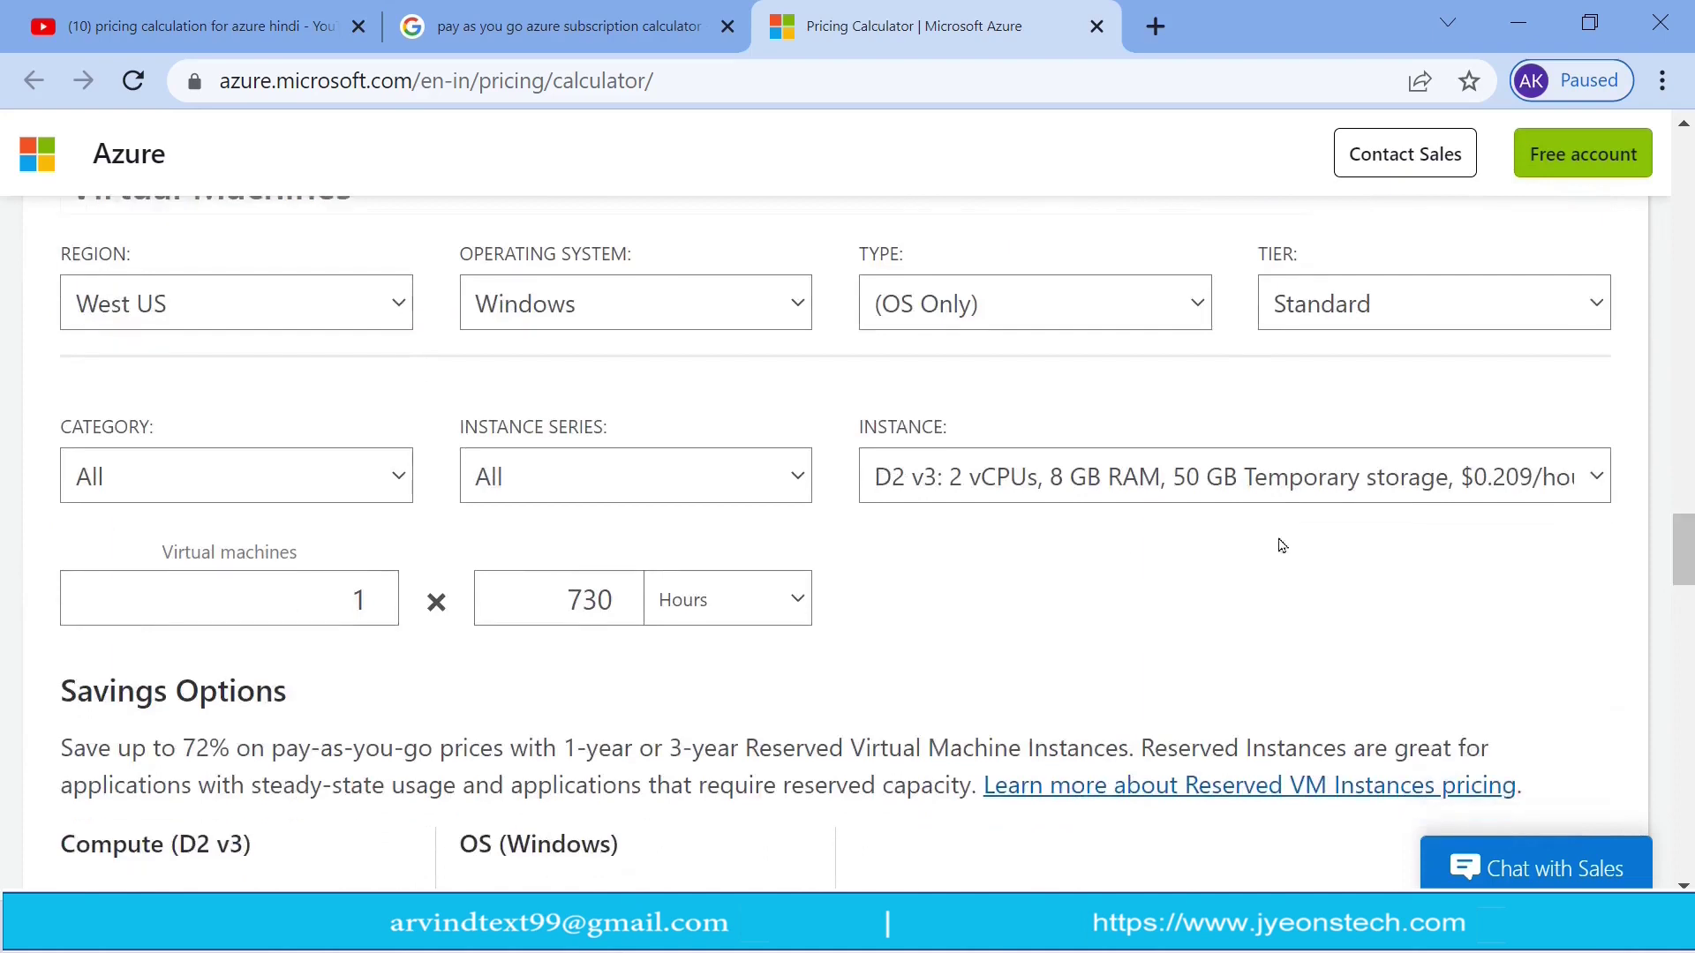
{"action": "left_click_drag", "start_coordinate": [1683, 549], "coordinate": [1682, 541]}
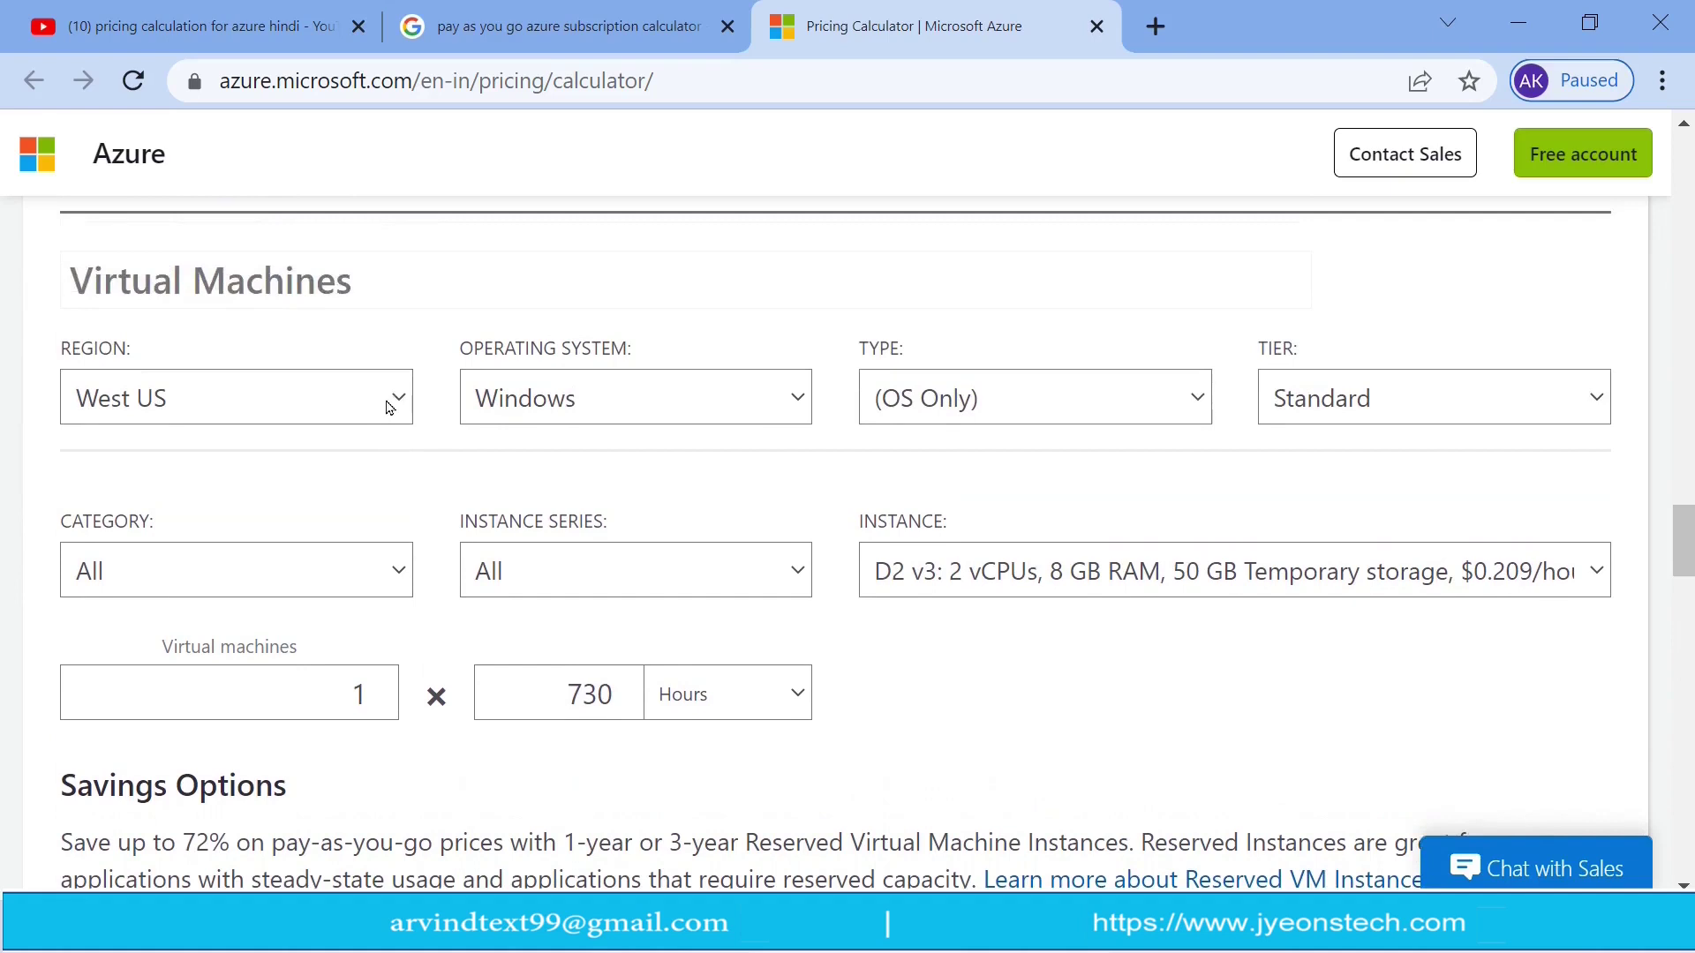
{"action": "left_click", "coordinate": [349, 408]}
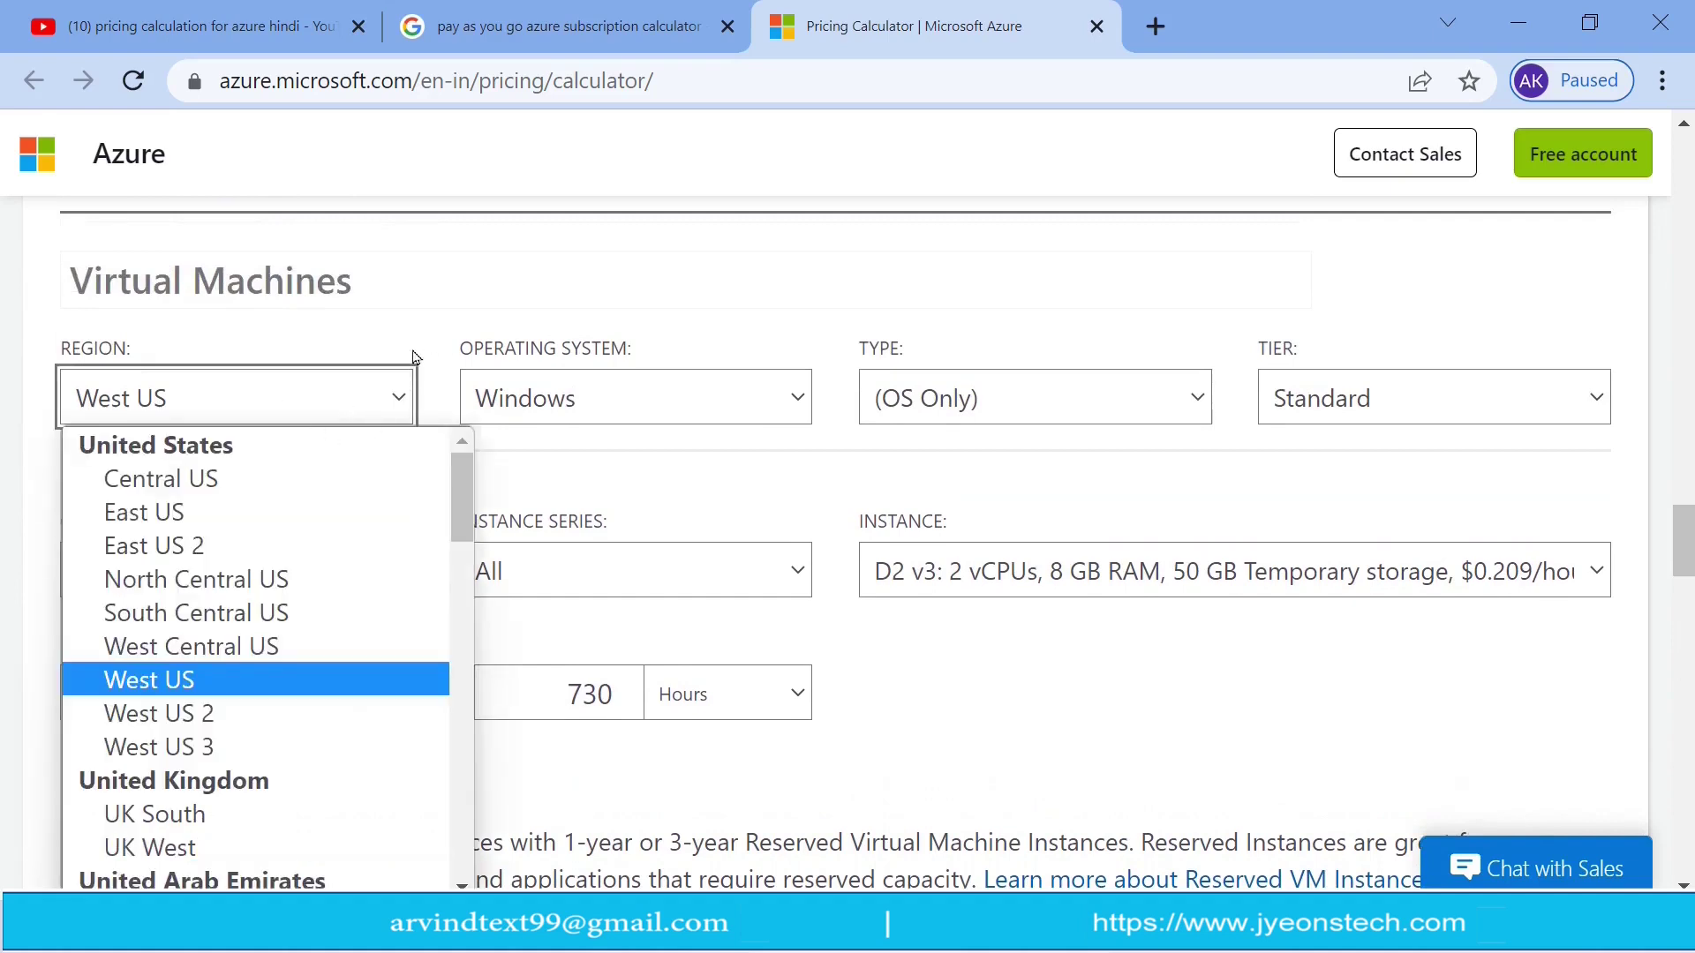
{"action": "left_click", "coordinate": [188, 684]}
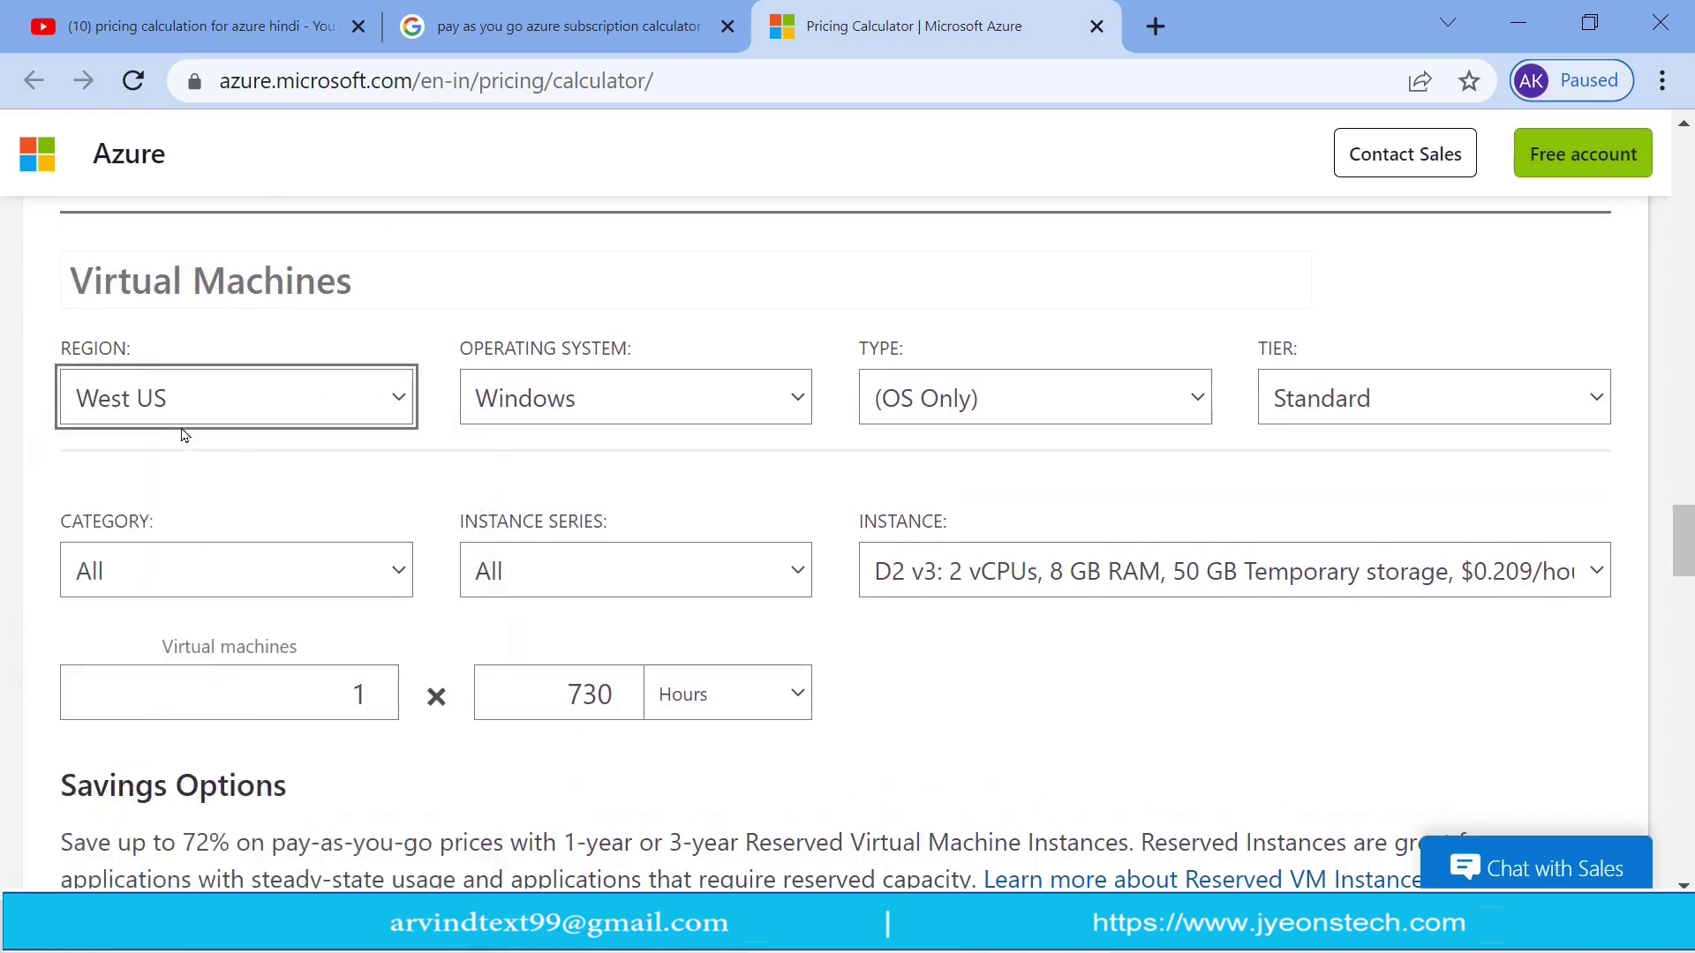
{"action": "left_click", "coordinate": [801, 403]}
{"action": "left_click", "coordinate": [620, 478]}
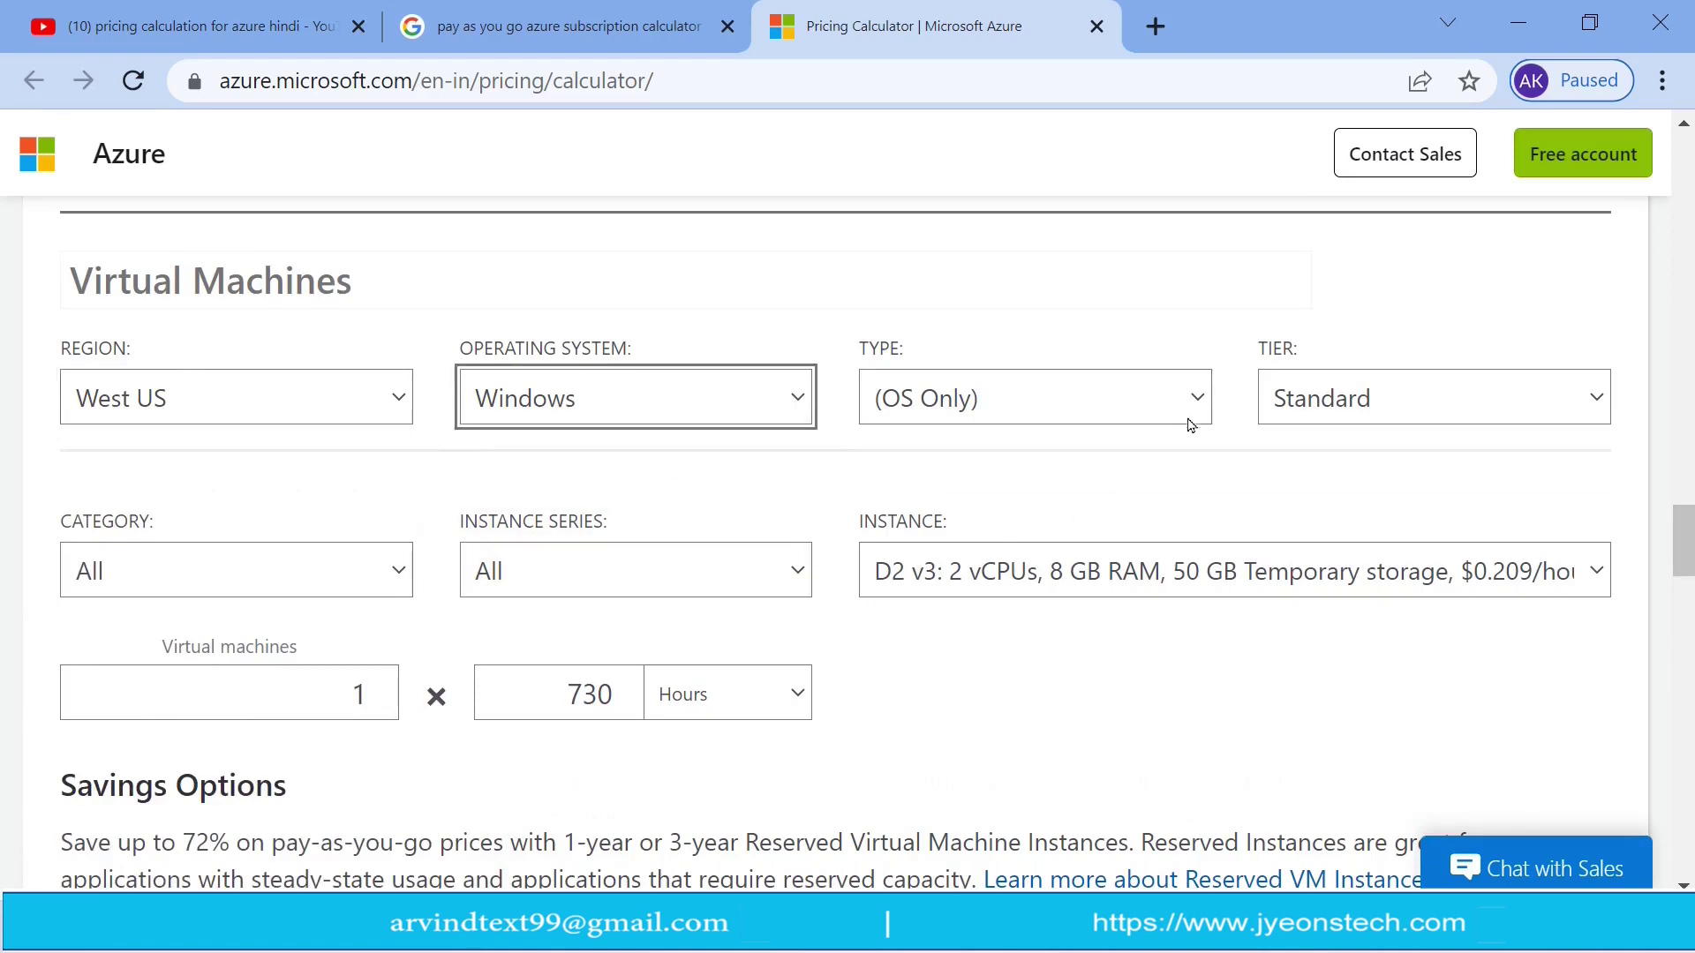
Step: Choose (OS Only) as the virtual machine's type and Standard as its tier
{"action": "left_click", "coordinate": [1110, 415]}
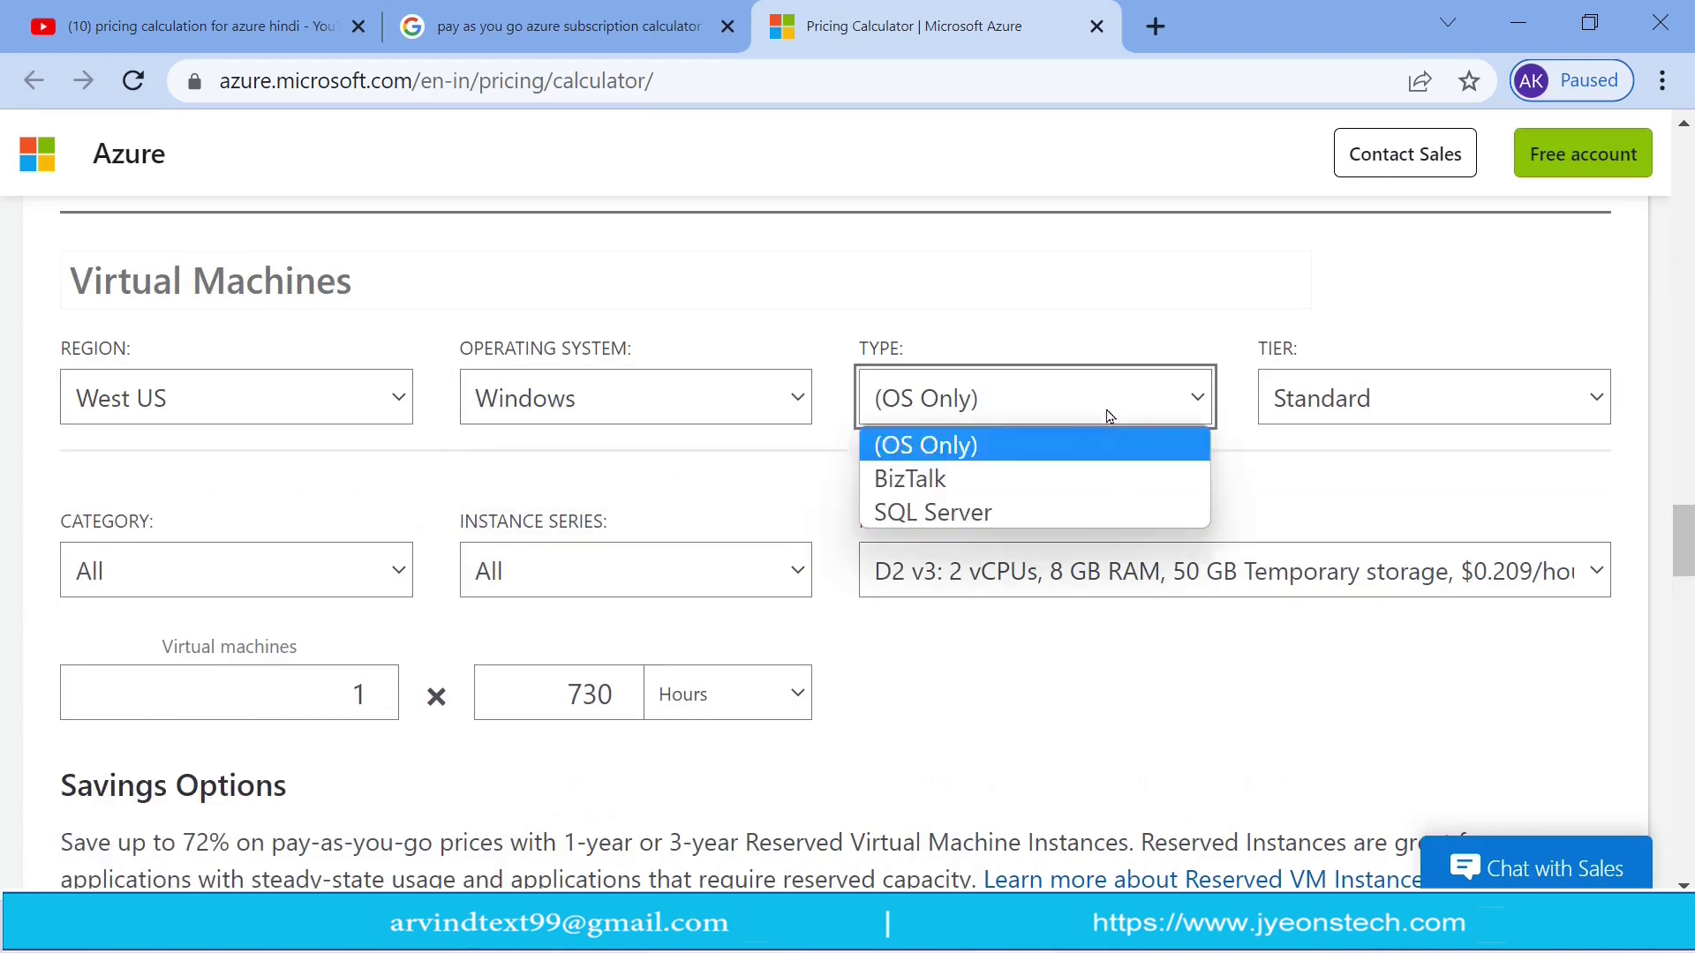
{"action": "left_click", "coordinate": [977, 464]}
{"action": "left_click", "coordinate": [1385, 408]}
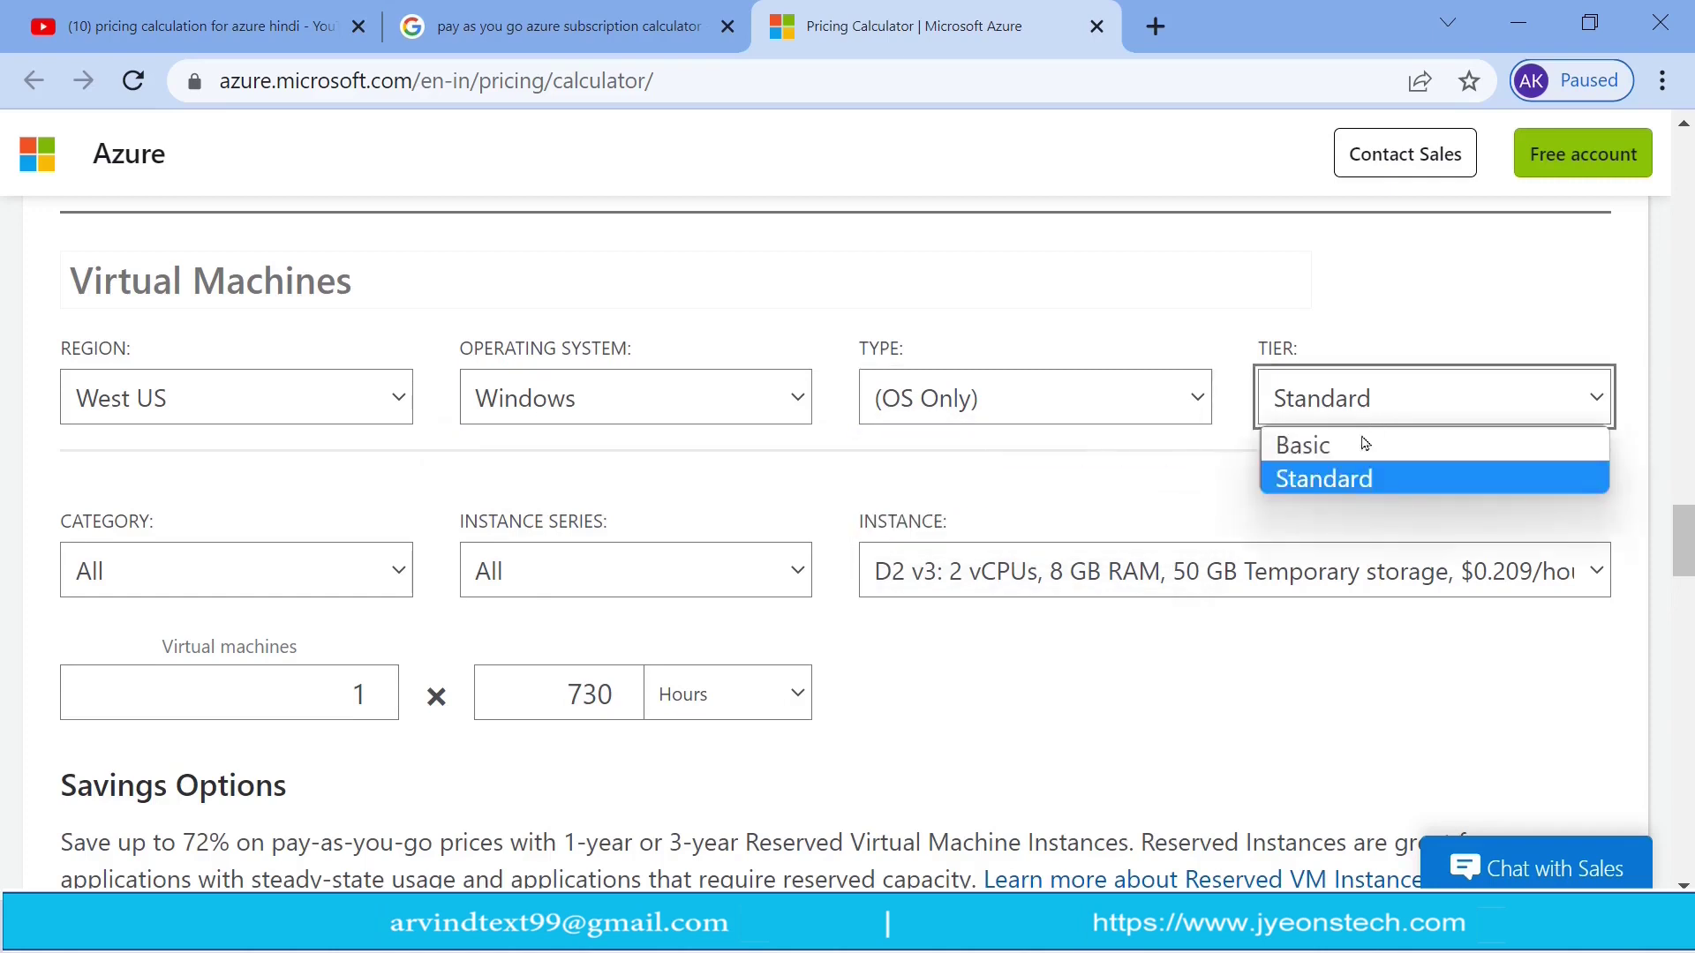
{"action": "left_click", "coordinate": [1355, 480]}
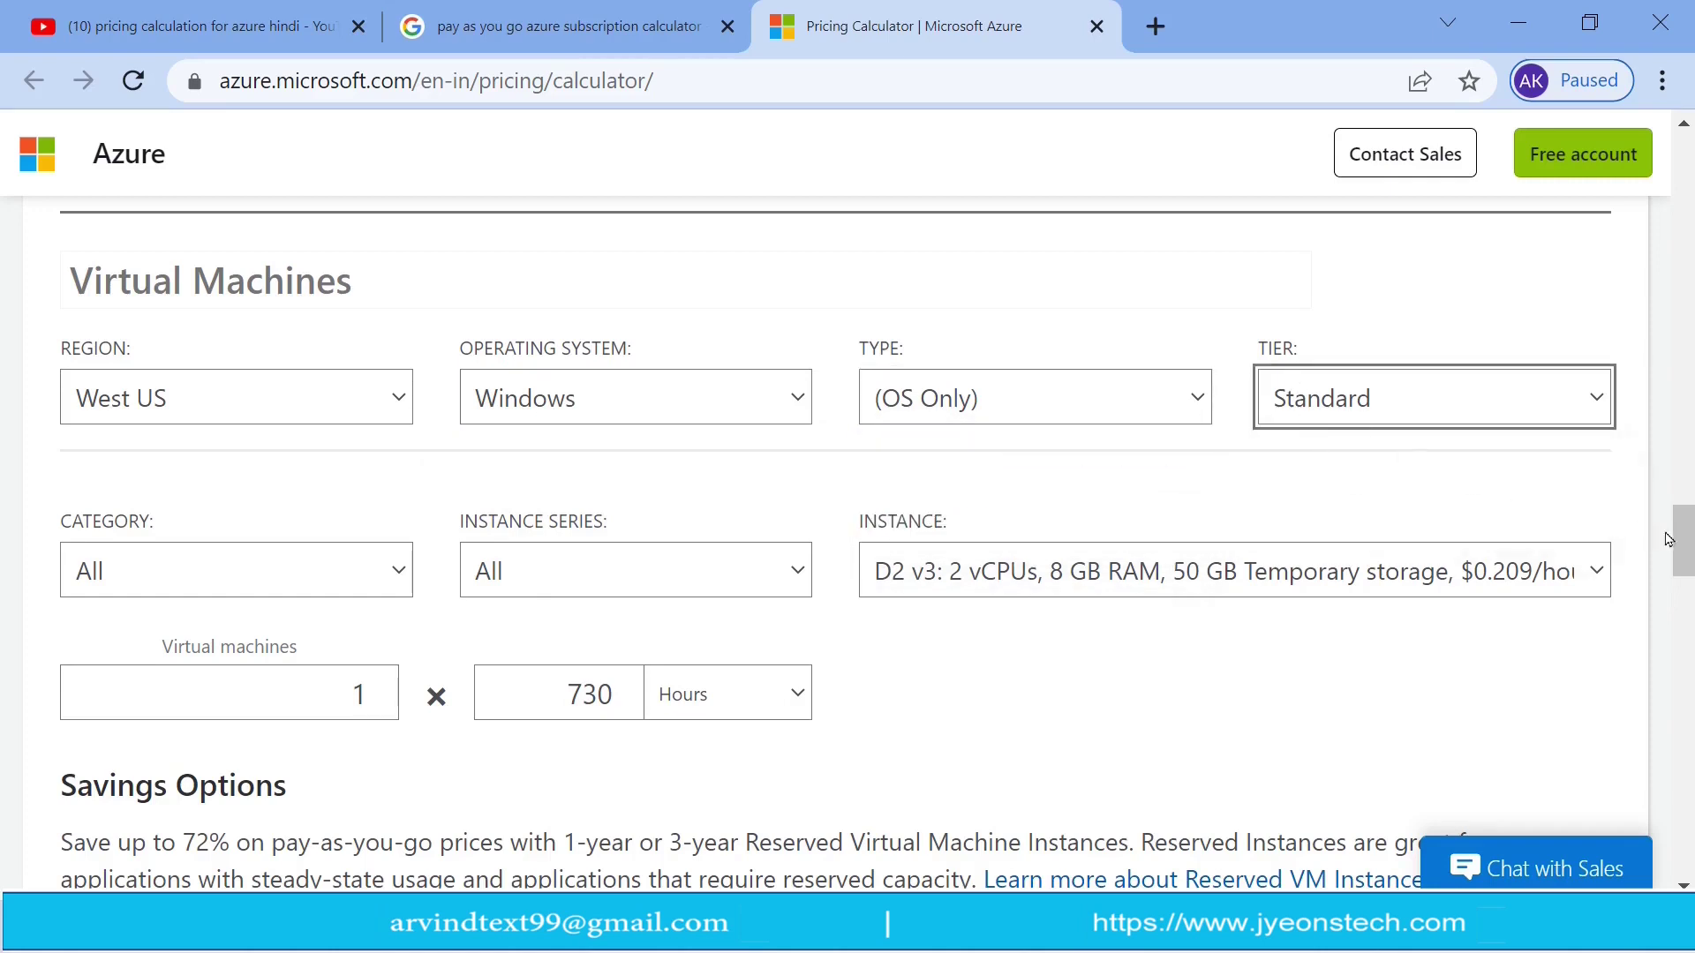
Step: Set the virtual machine's category to Compute optimised and its instance series to F-series
{"action": "scroll", "coordinate": [1681, 551], "scroll_direction": "down", "scroll_amount": 1}
{"action": "left_click", "coordinate": [299, 439]}
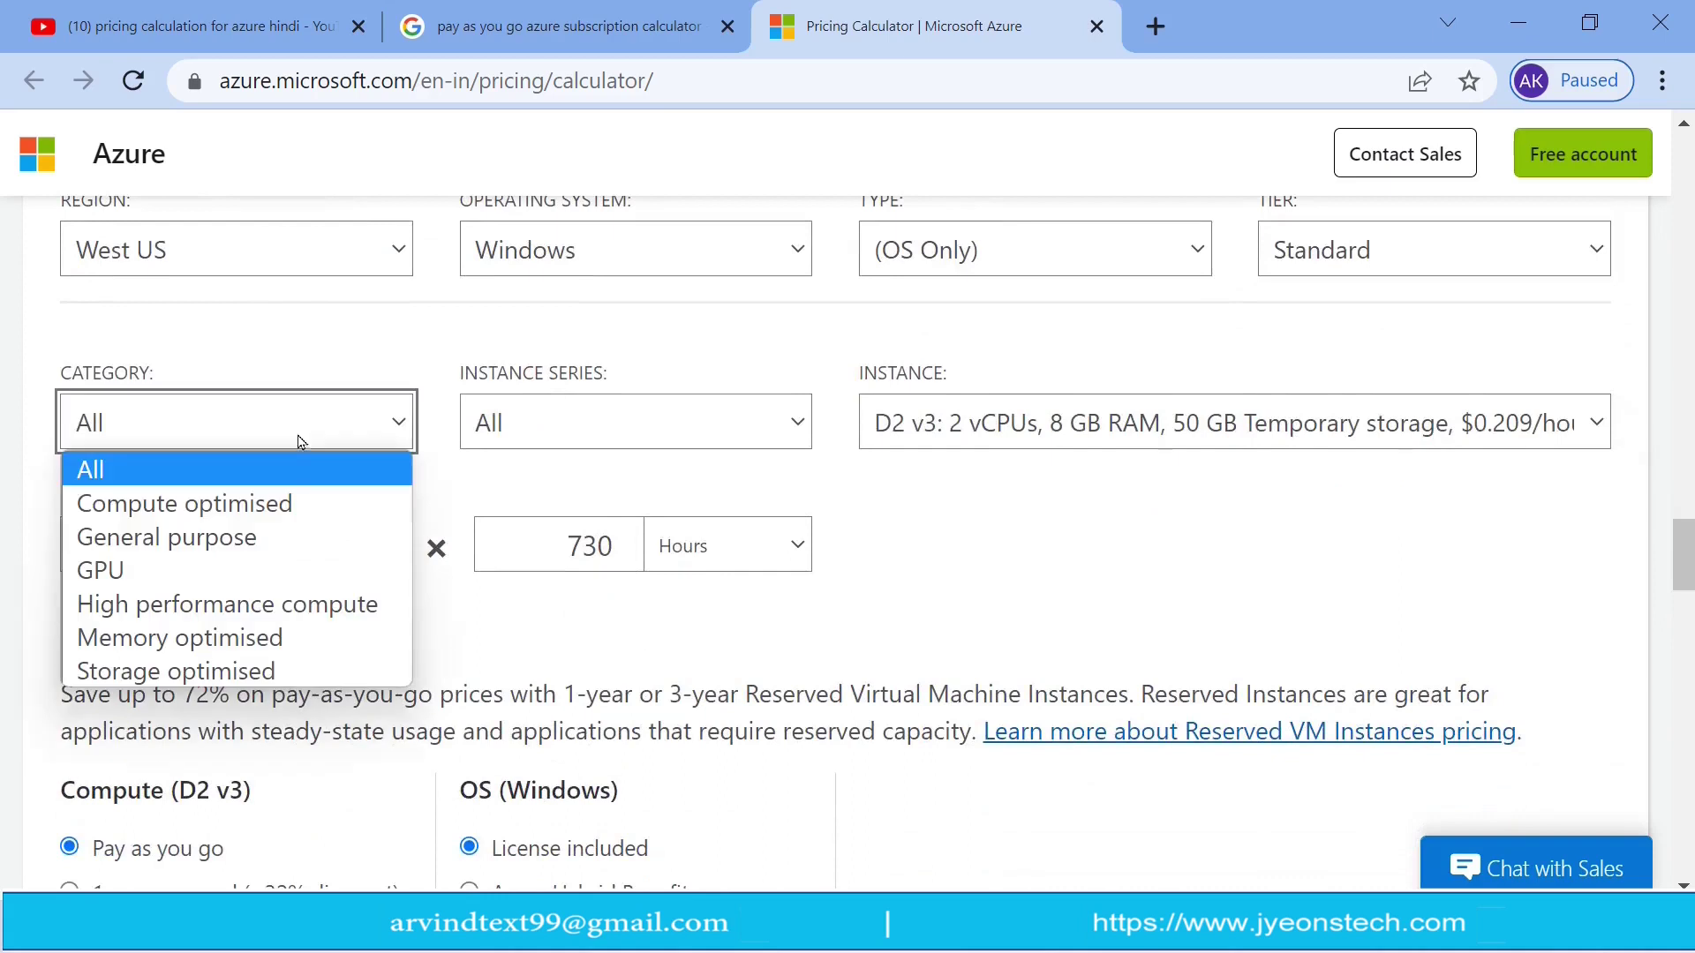
{"action": "left_click", "coordinate": [284, 499]}
{"action": "left_click", "coordinate": [744, 445]}
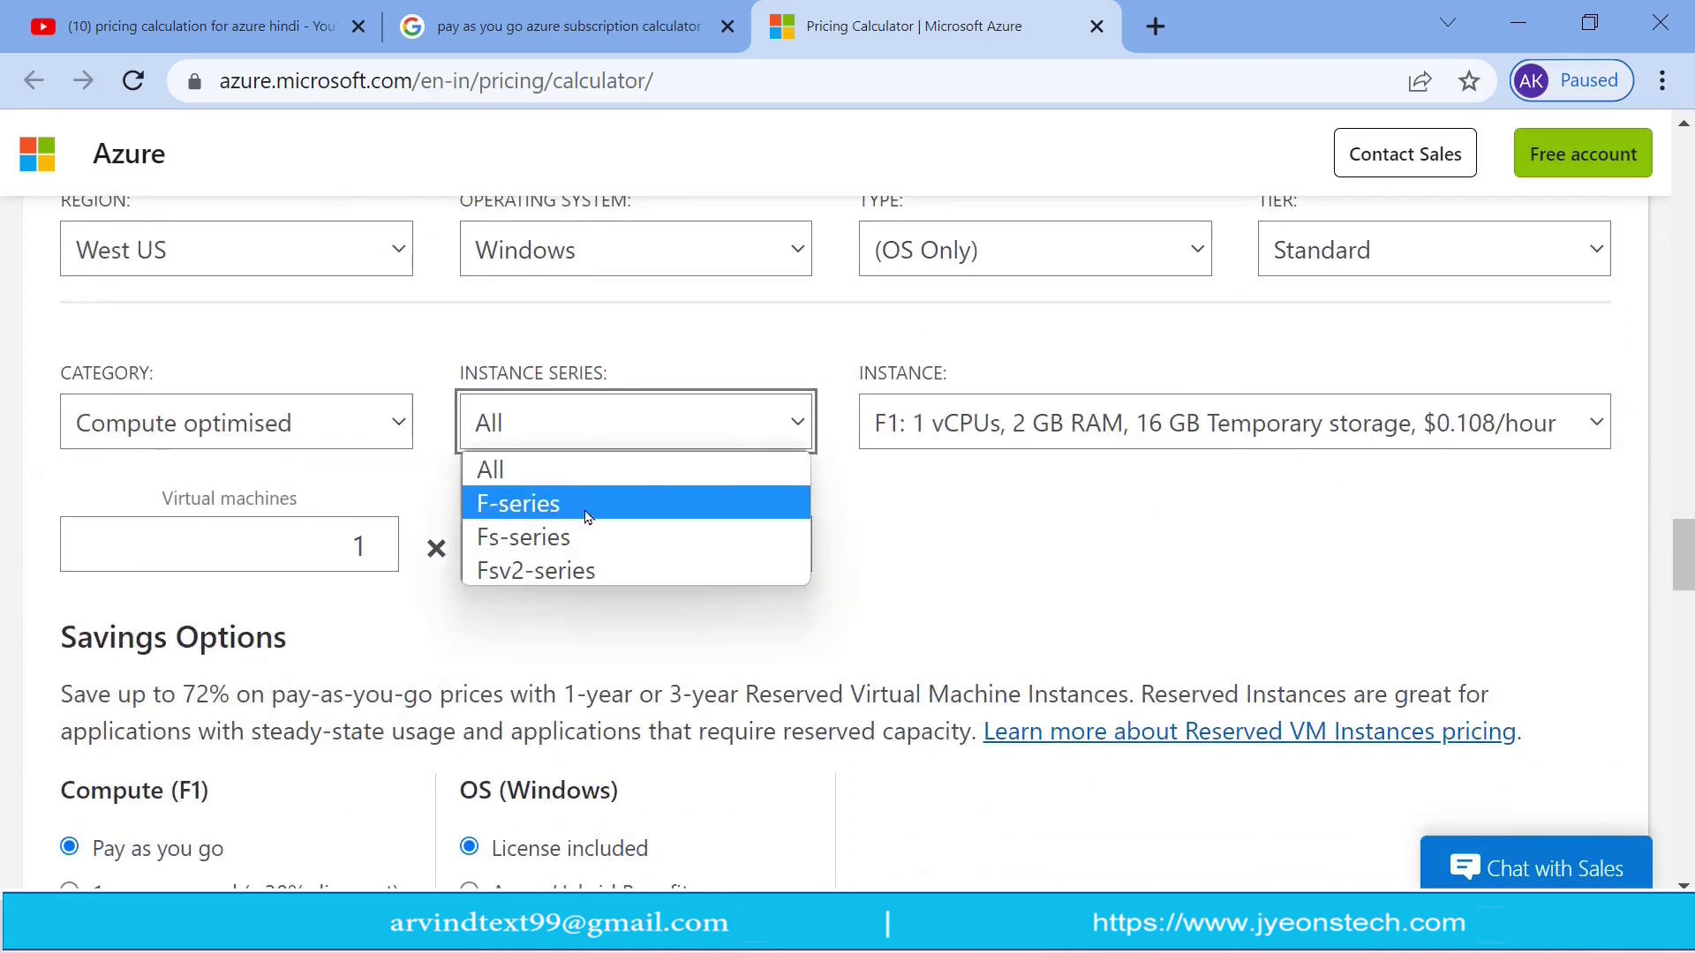
{"action": "left_click", "coordinate": [618, 505]}
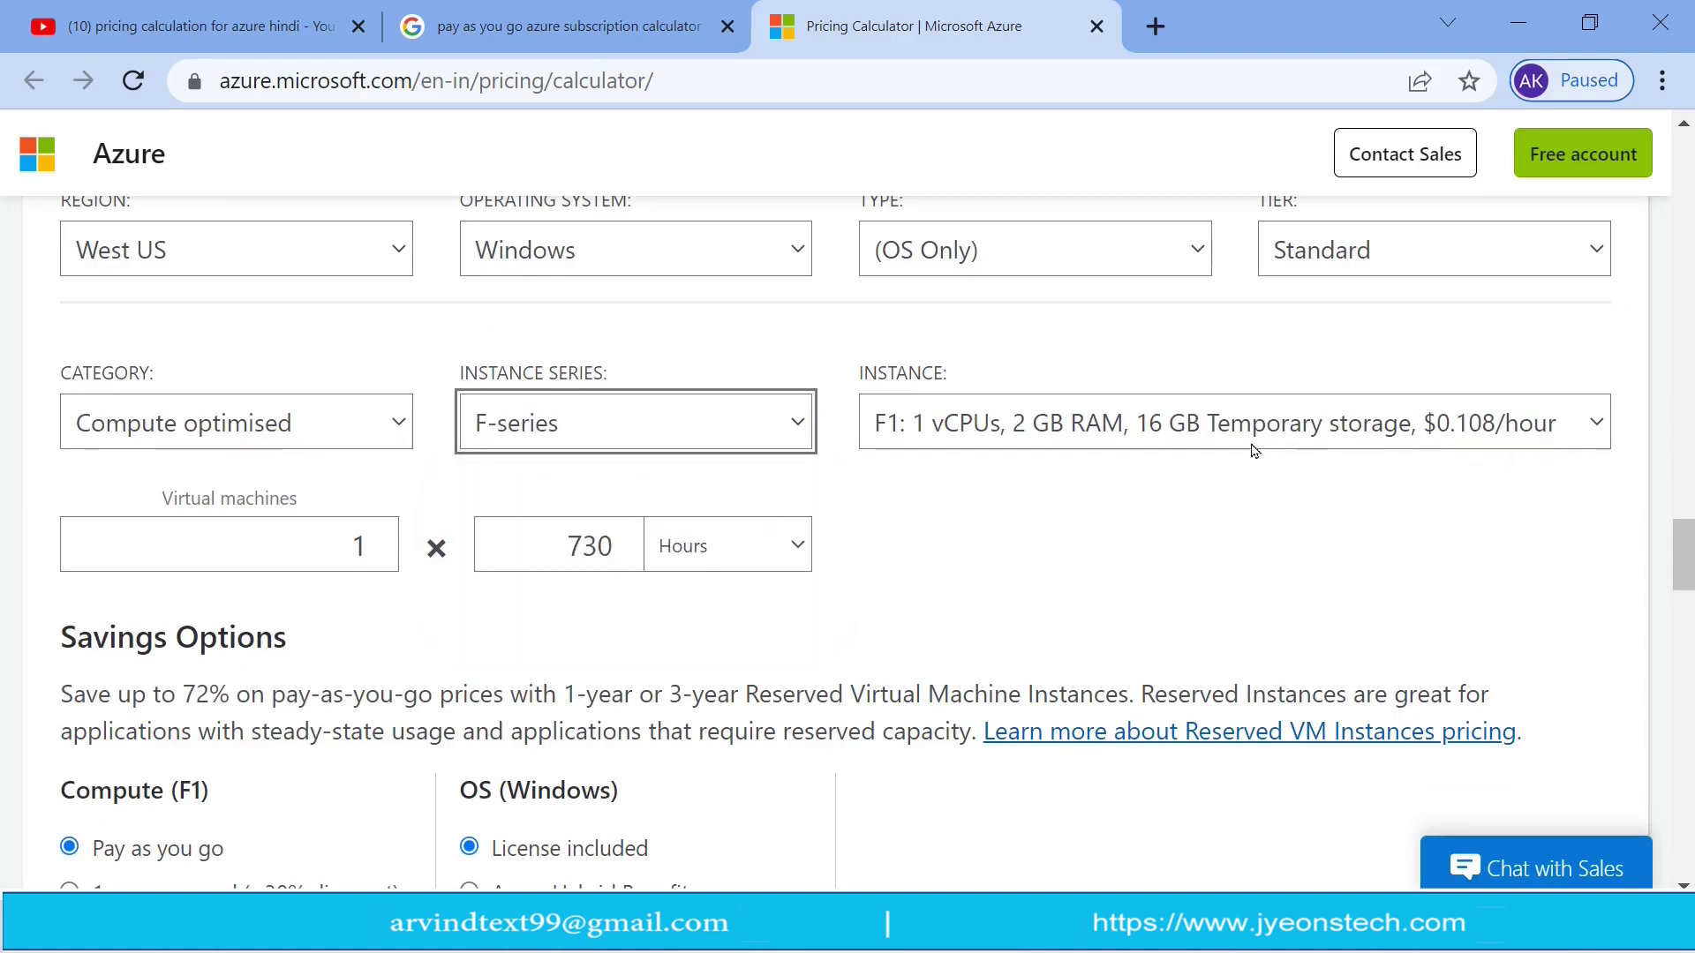
{"action": "left_click_drag", "start_coordinate": [861, 382], "coordinate": [943, 378]}
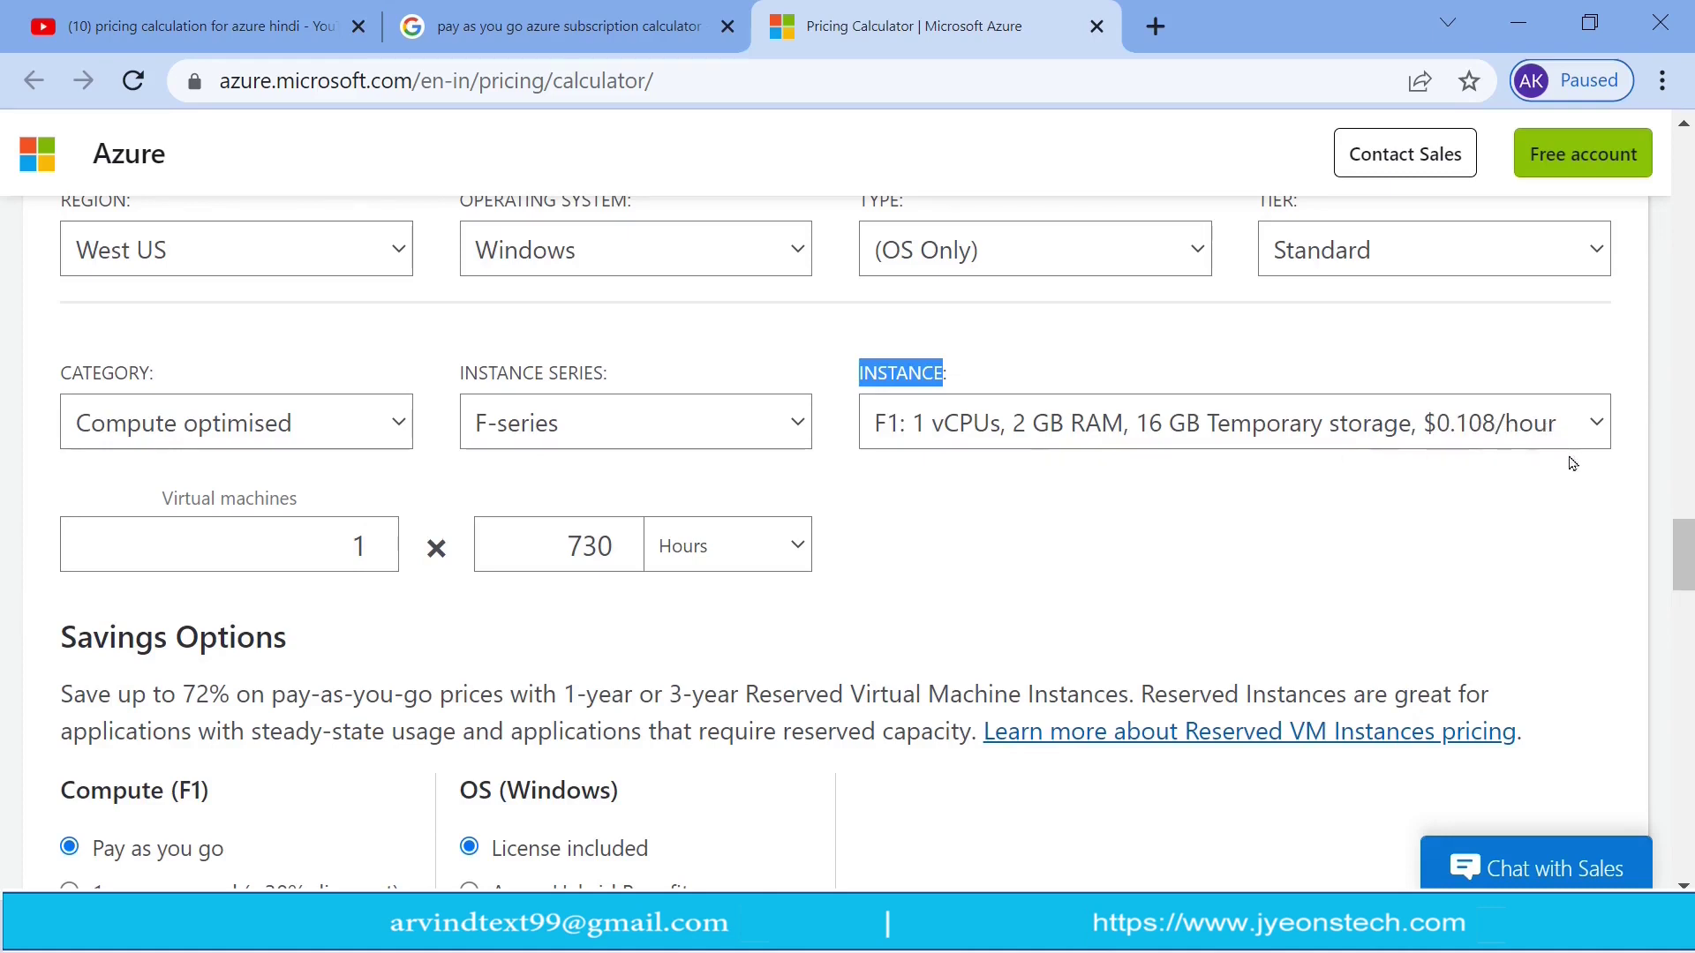
Step: Set the usage time of the single virtual machine to 48 hours
{"action": "left_click_drag", "start_coordinate": [1680, 554], "coordinate": [1682, 565]}
{"action": "scroll", "coordinate": [1682, 565], "scroll_direction": "down", "scroll_amount": 2}
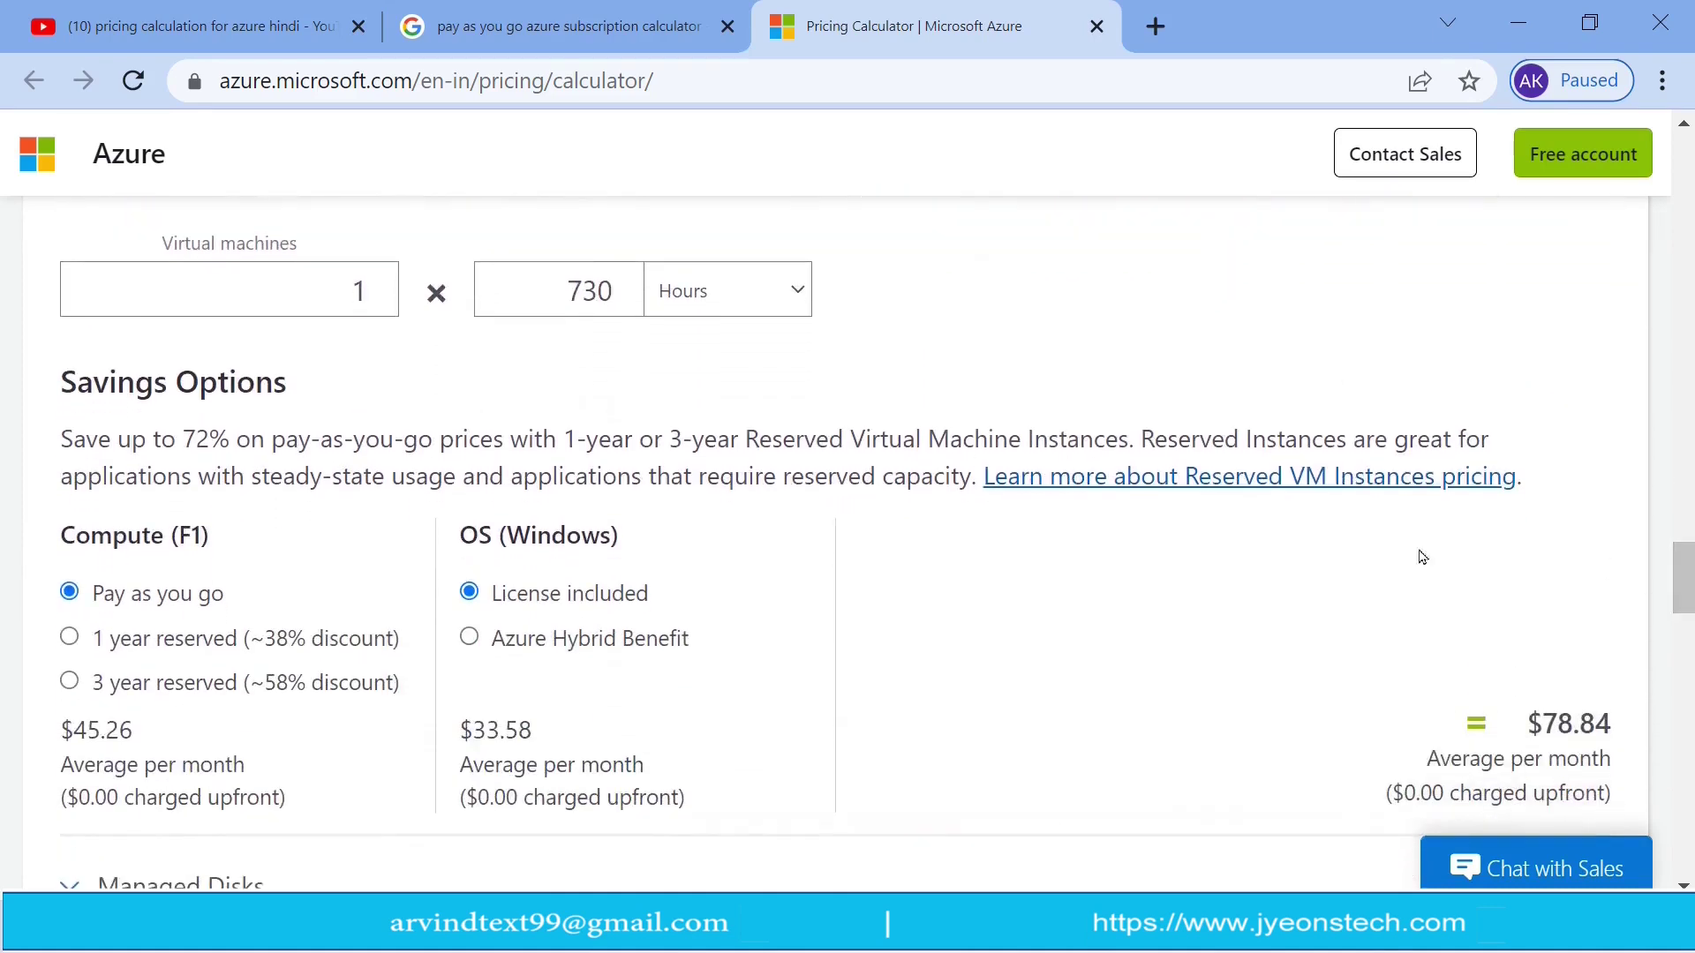
{"action": "left_click_drag", "start_coordinate": [162, 251], "coordinate": [296, 250]}
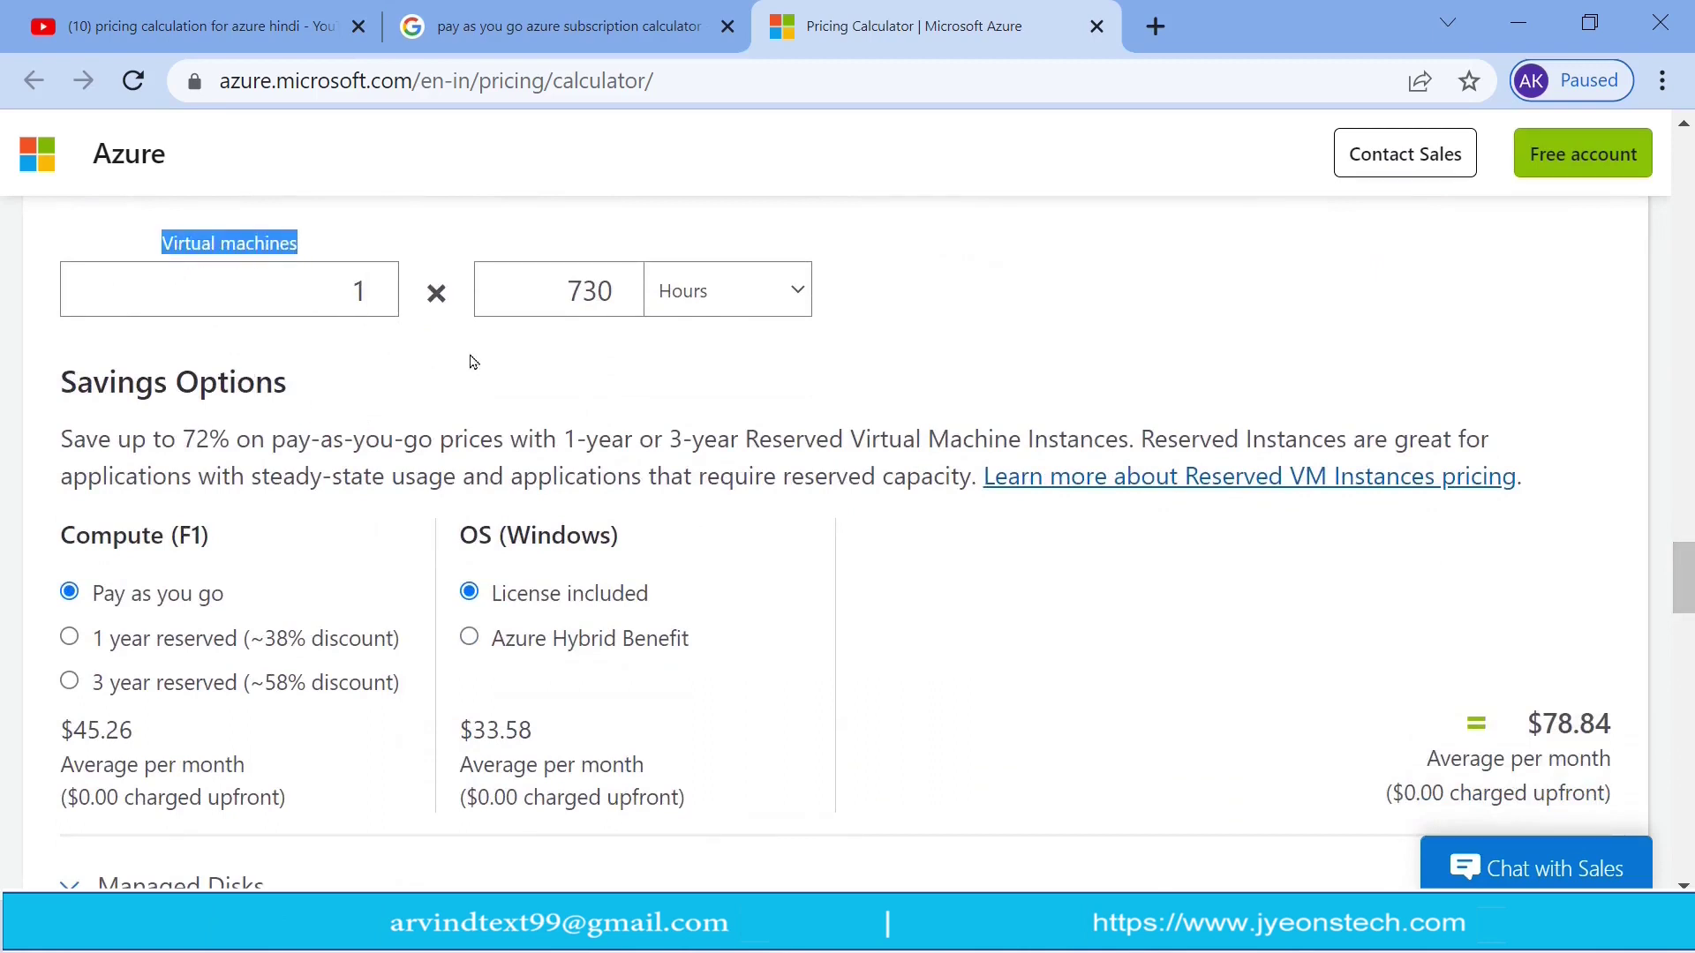
{"action": "double_click", "coordinate": [554, 300]}
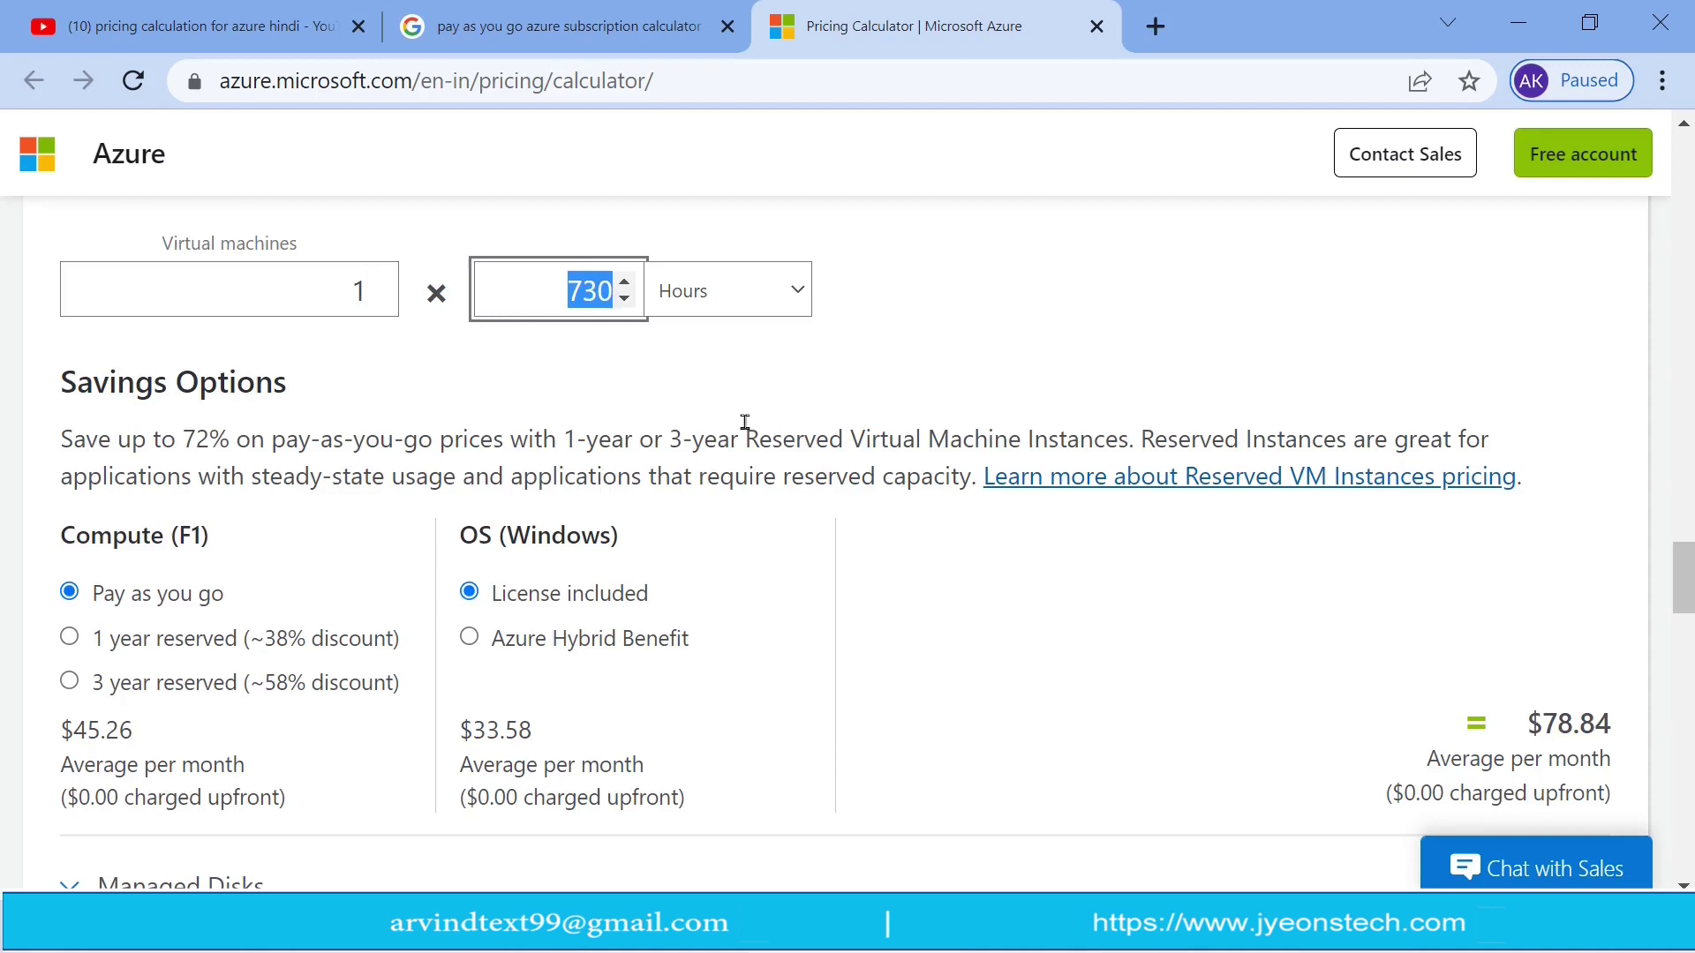
{"action": "type", "text": "4"}
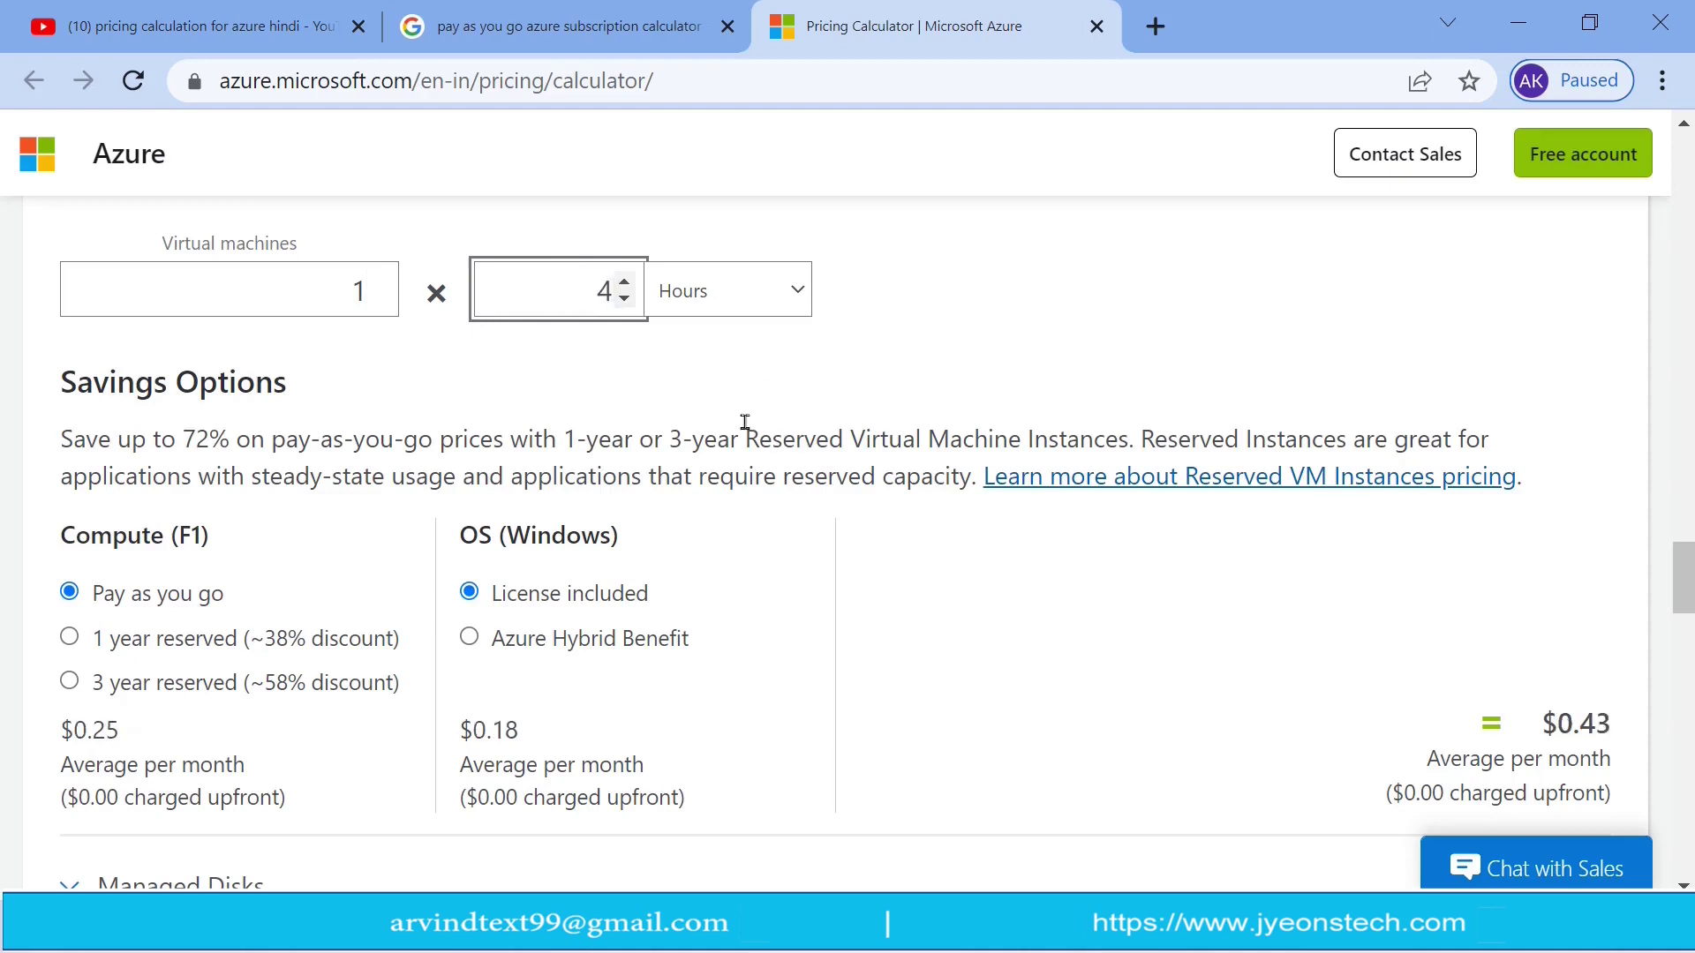
{"action": "type", "text": "8"}
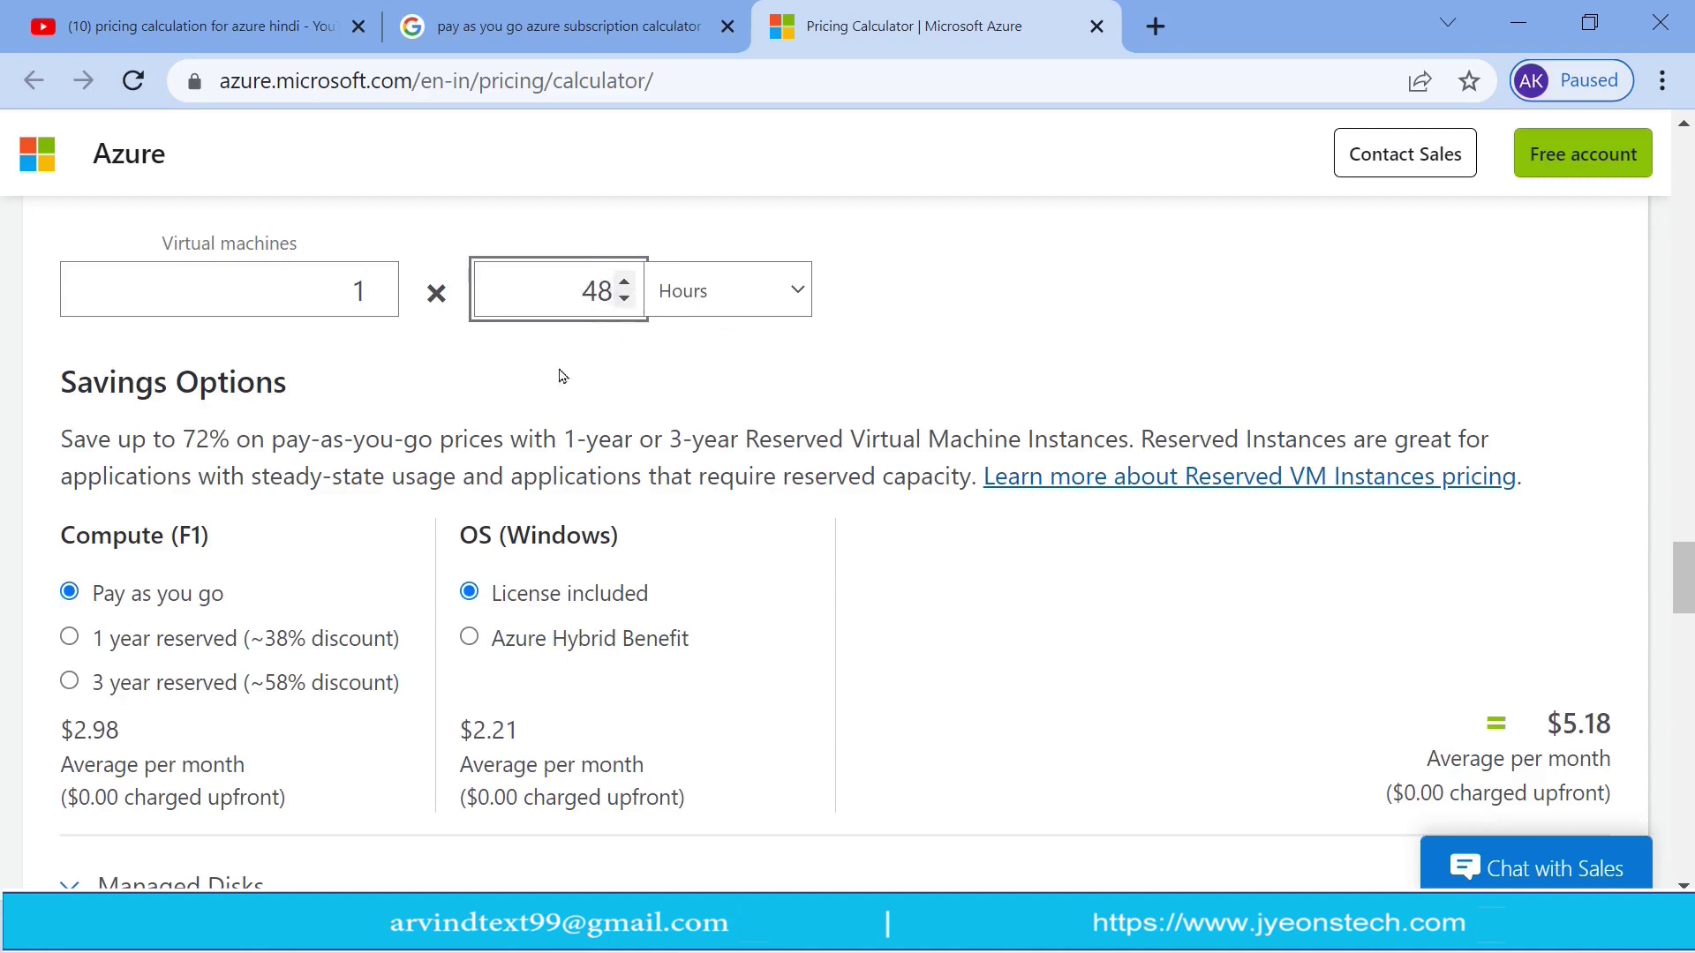
Step: Examine the average monthly cost of the virtual machine with the Pay as you go compute option
{"action": "left_click", "coordinate": [76, 600]}
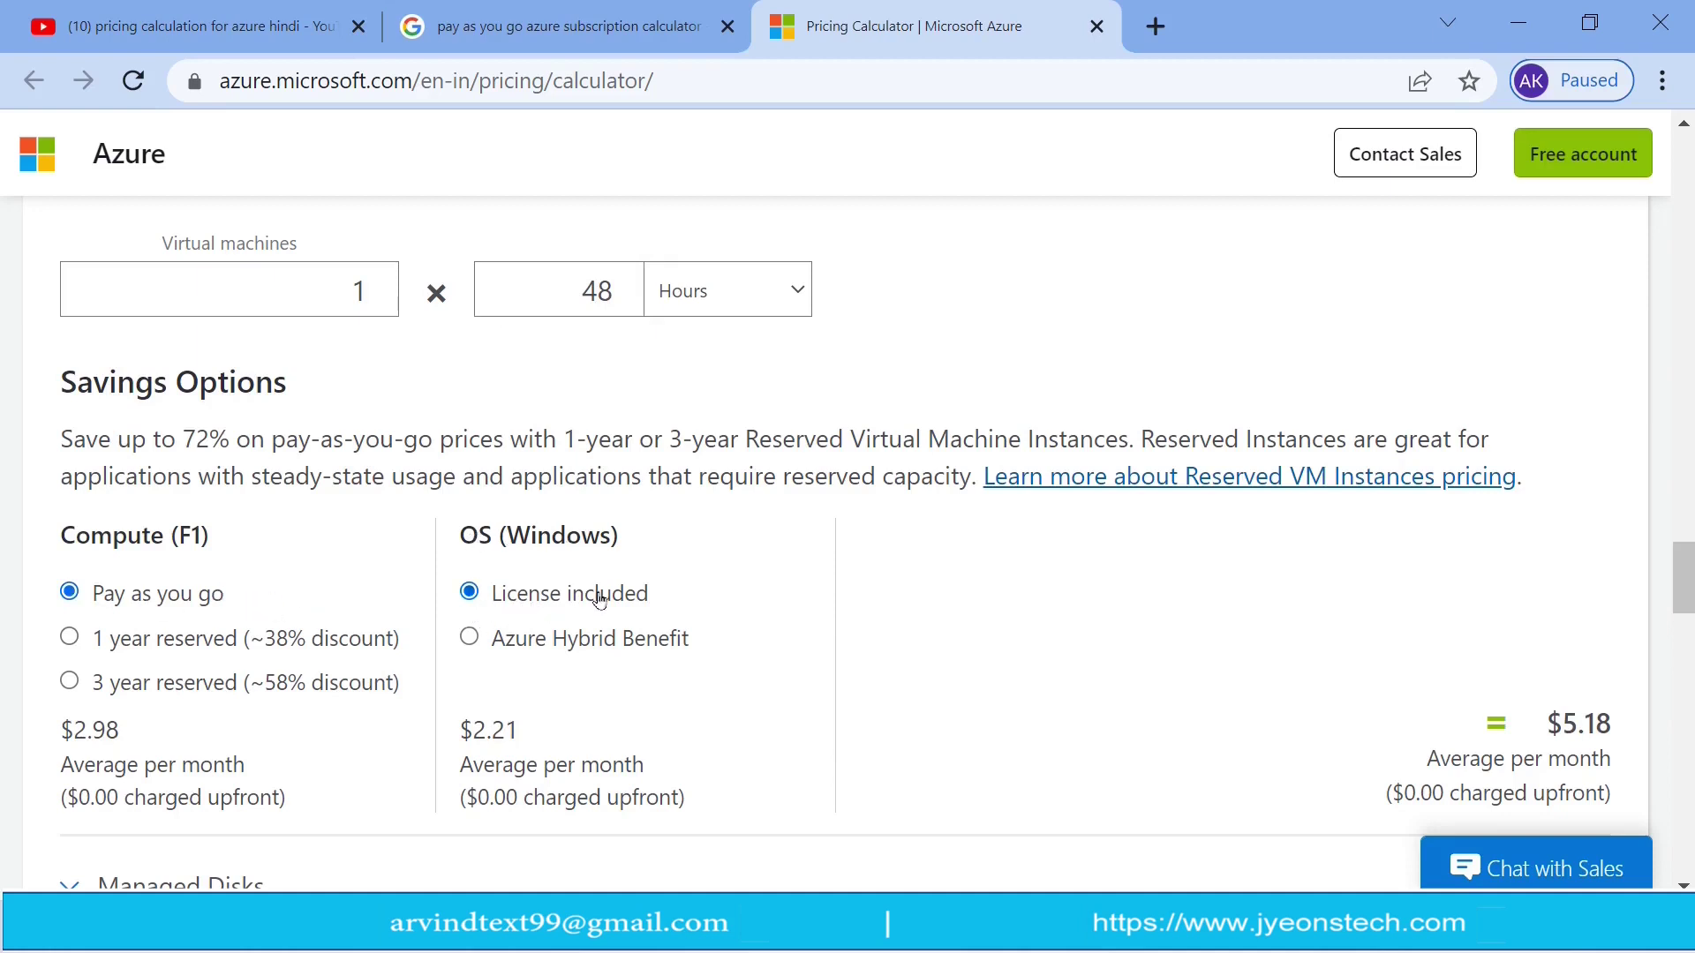
{"action": "left_click_drag", "start_coordinate": [1546, 733], "coordinate": [1546, 794]}
{"action": "left_click", "coordinate": [1551, 732]}
{"action": "left_click_drag", "start_coordinate": [1551, 723], "coordinate": [1607, 725]}
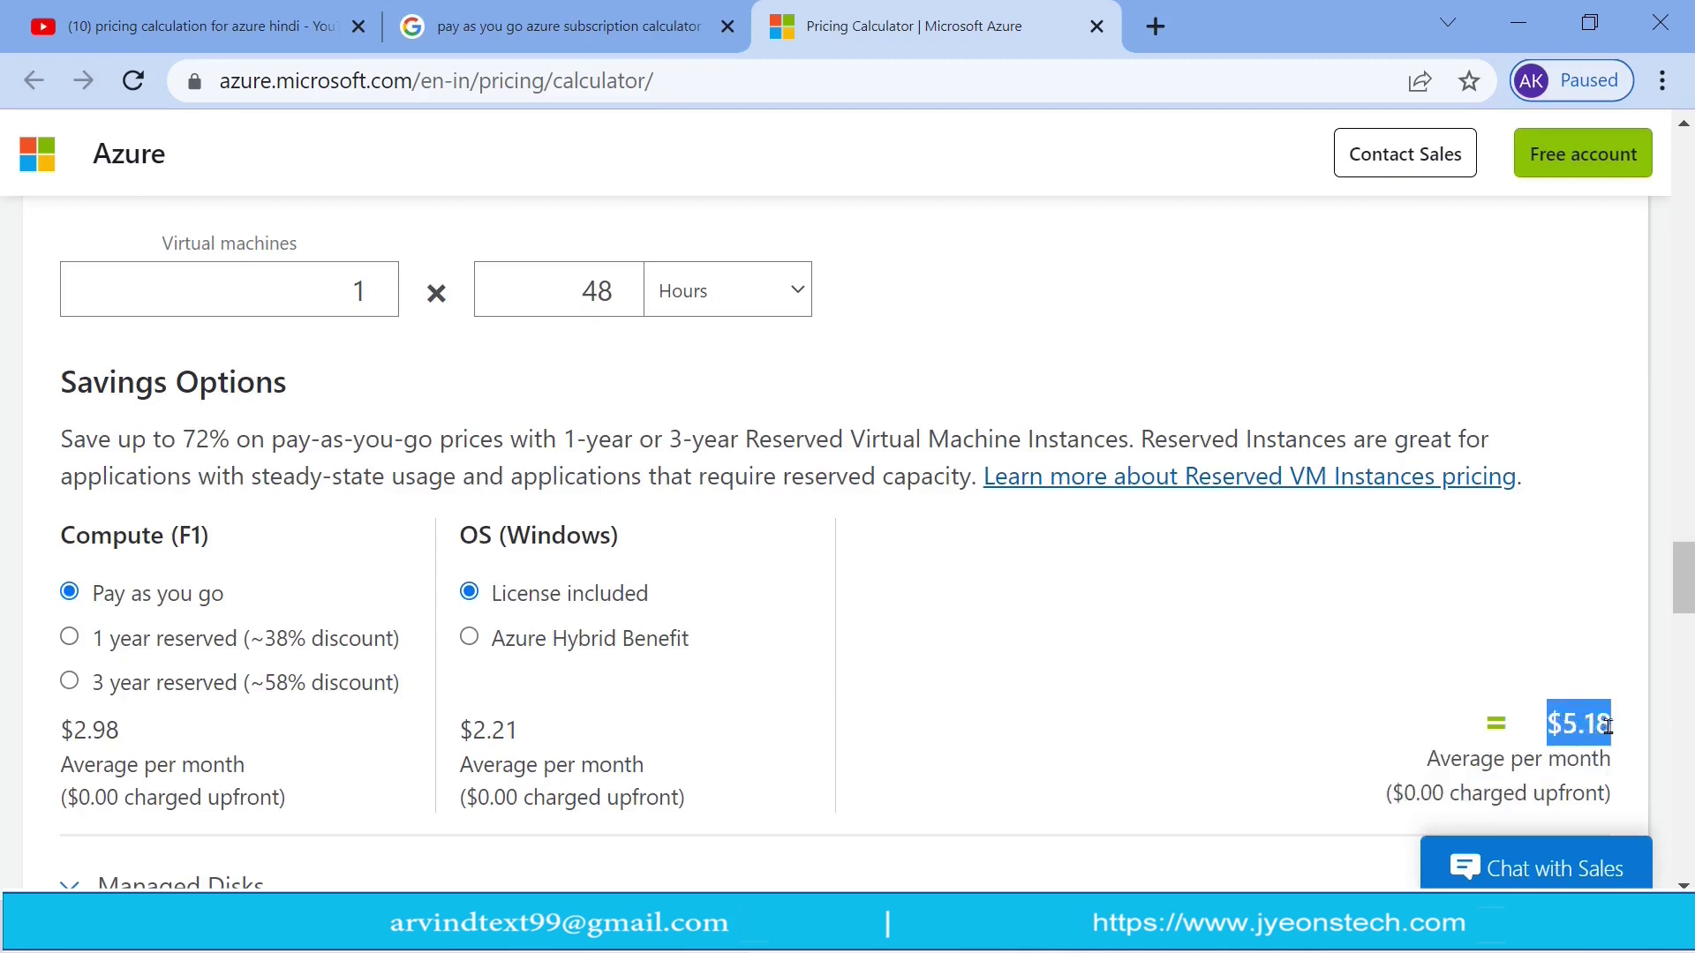
{"action": "left_click_drag", "start_coordinate": [1427, 761], "coordinate": [1612, 761]}
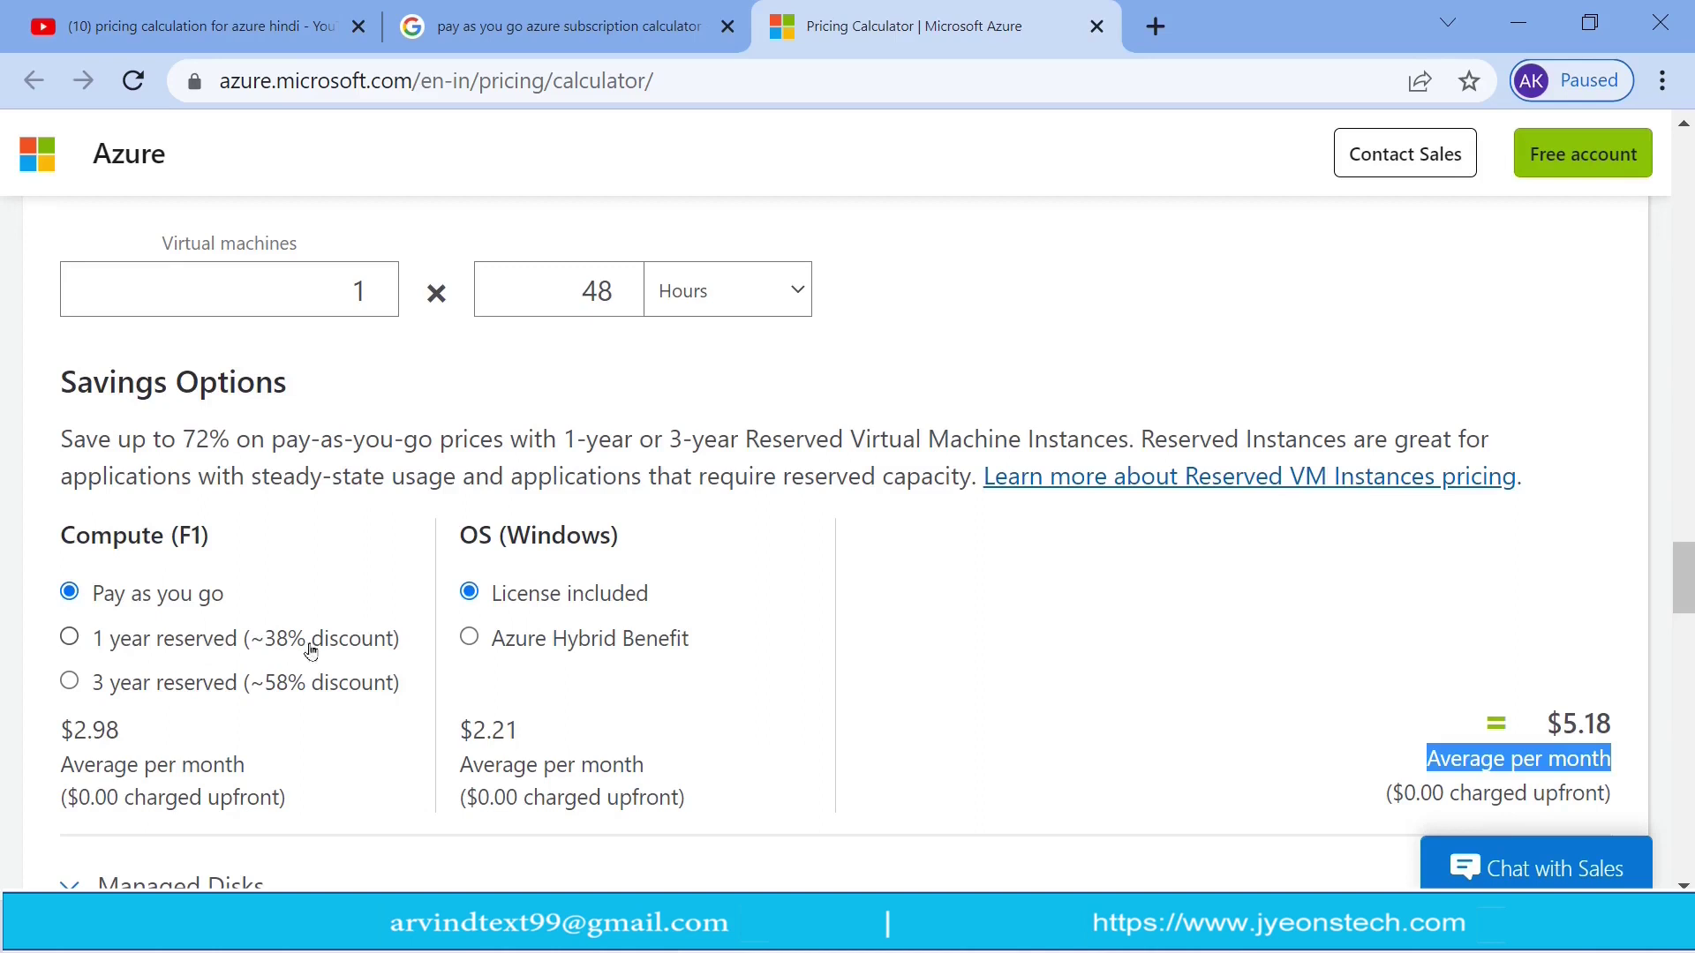
Step: Switch the compute savings option to 1 year reserved, compare its Upfront and Monthly payment options, and leave it on Monthly
{"action": "left_click", "coordinate": [232, 649]}
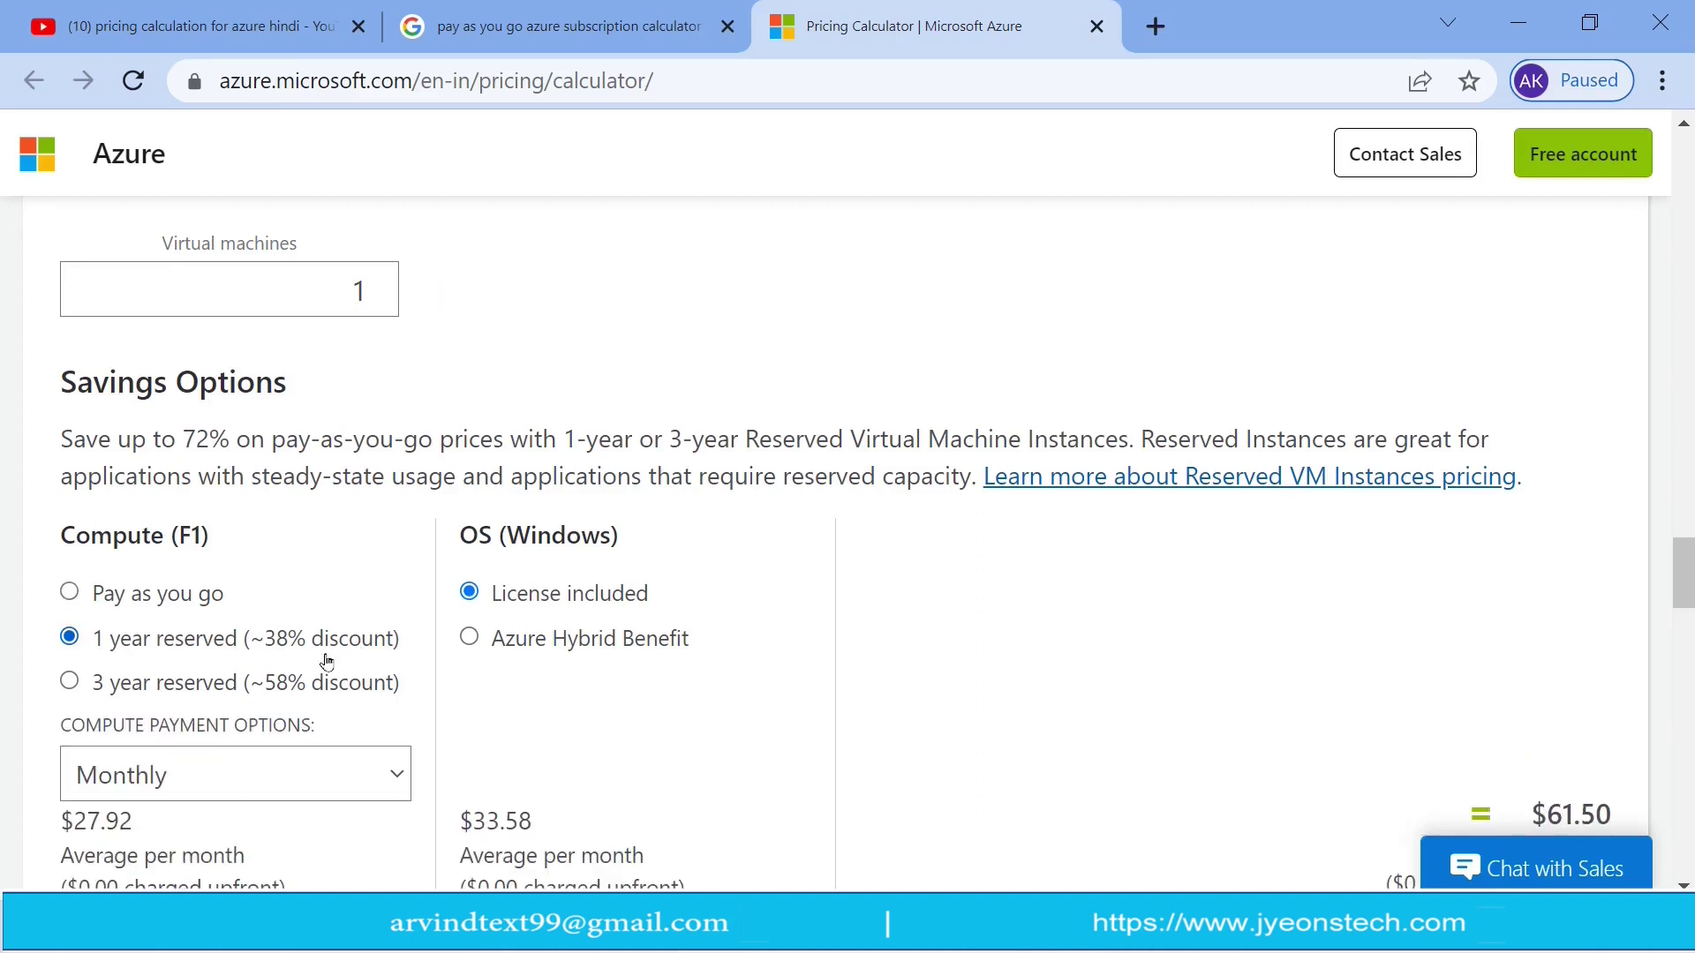
{"action": "scroll", "coordinate": [1691, 618], "scroll_direction": "down", "scroll_amount": 2}
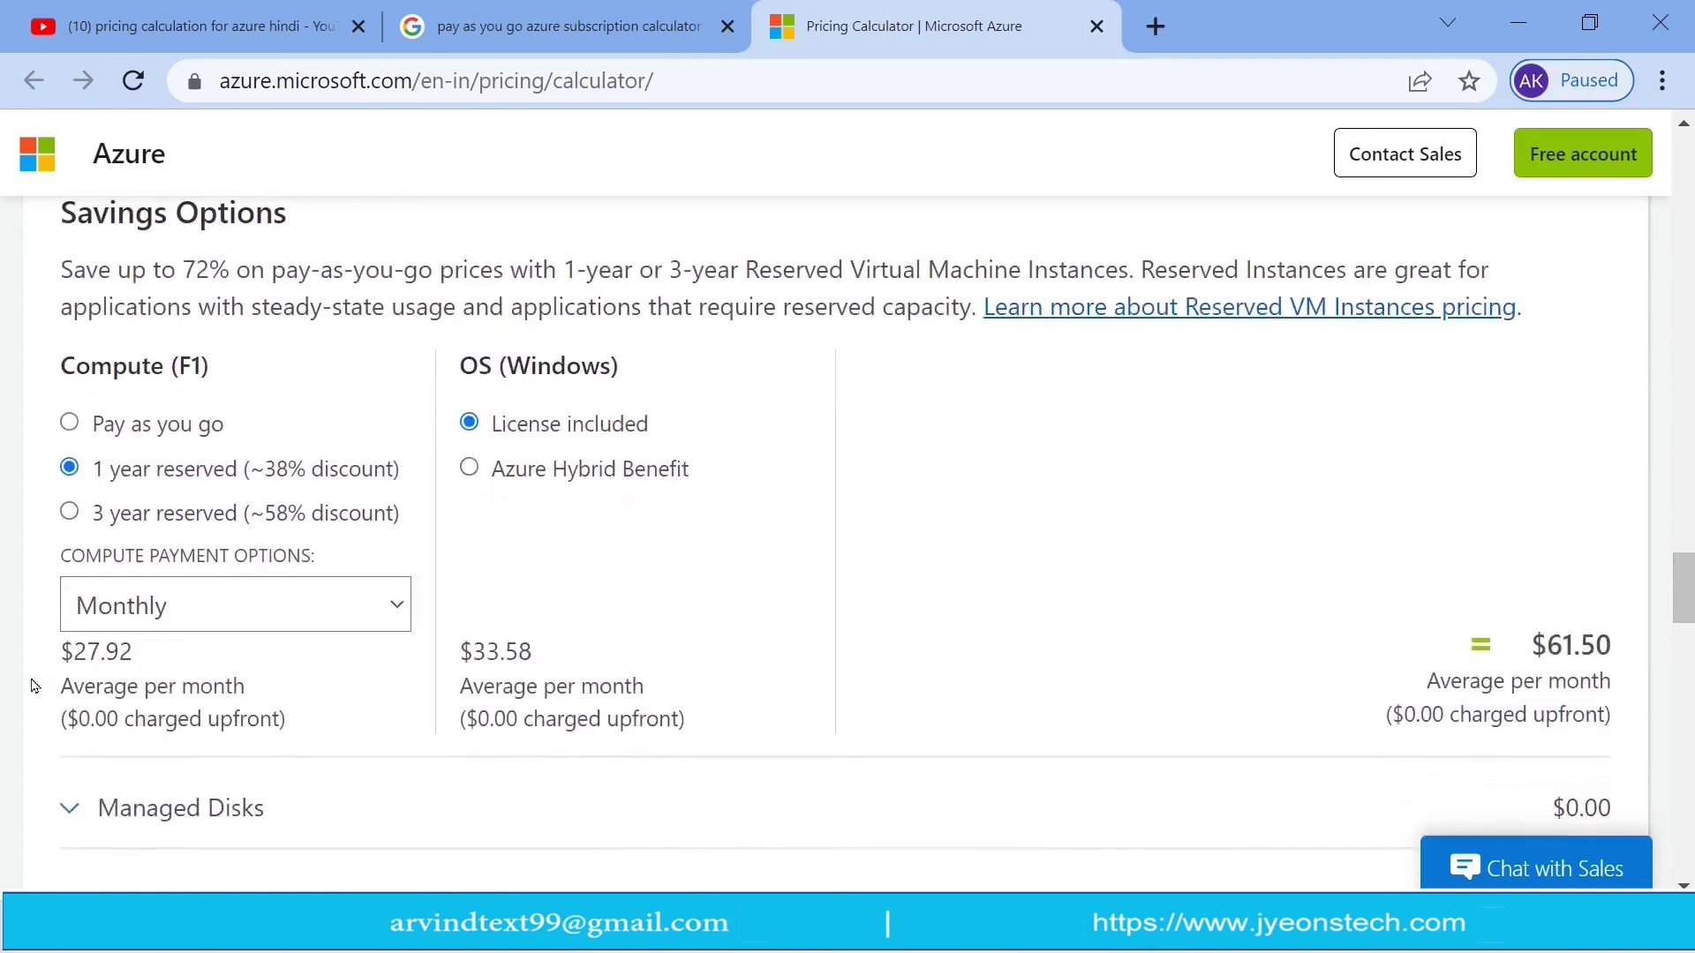
{"action": "left_click", "coordinate": [152, 625]}
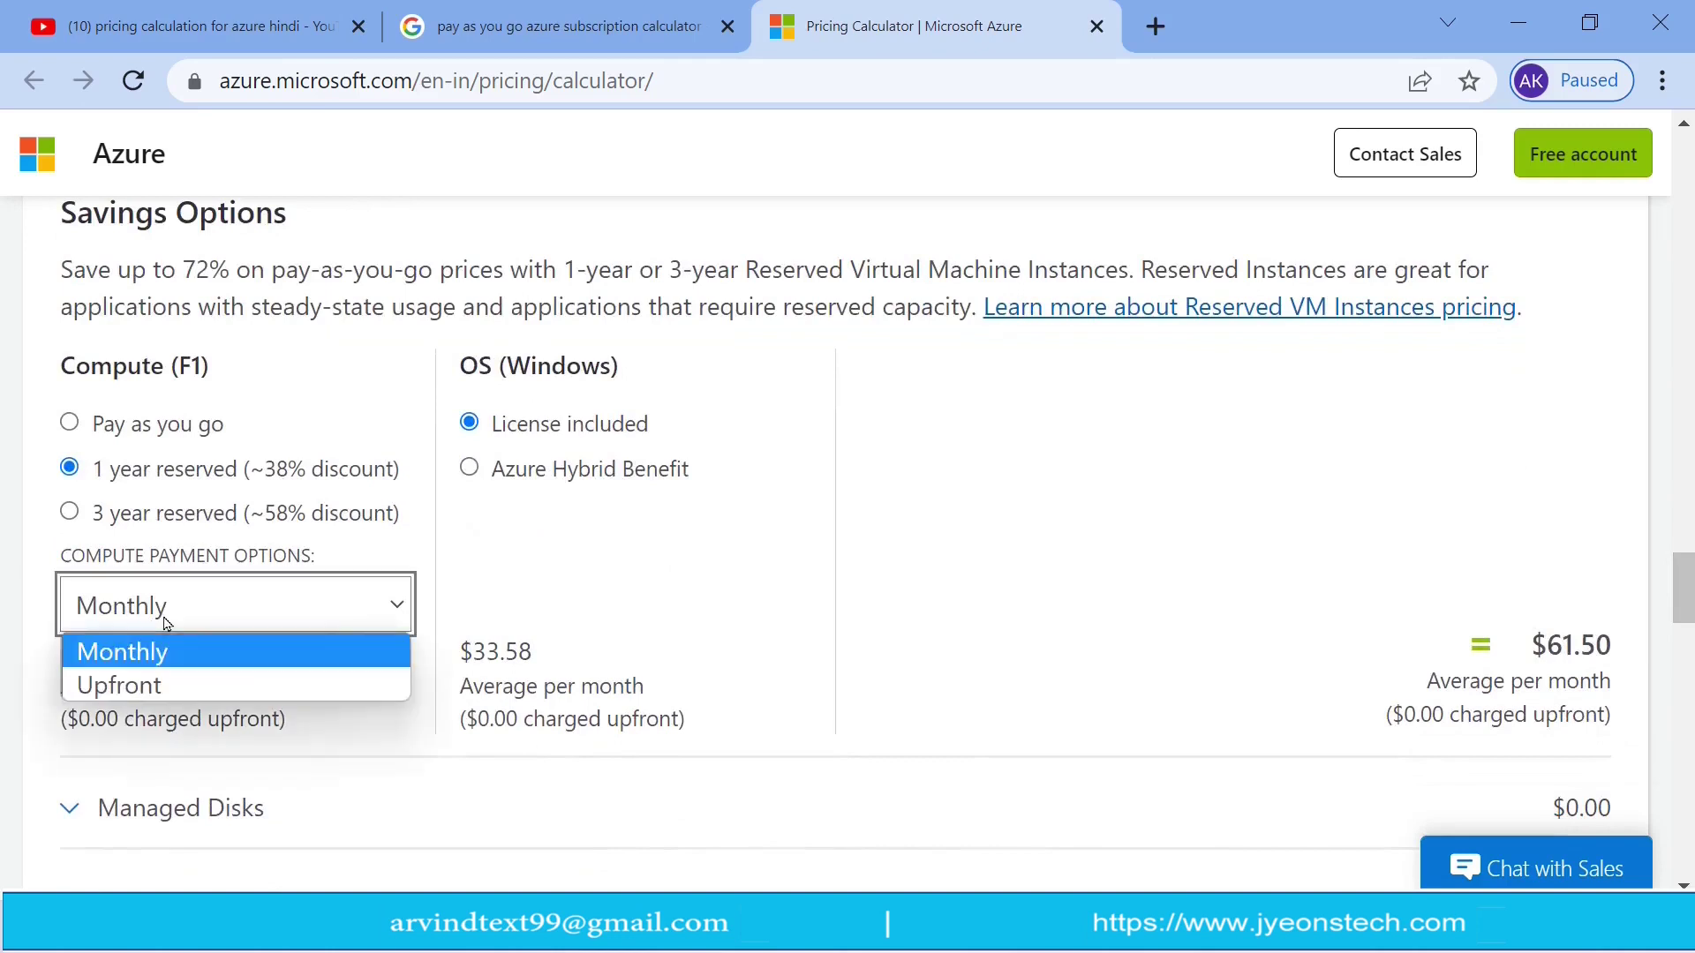
{"action": "left_click", "coordinate": [148, 693]}
{"action": "left_click_drag", "start_coordinate": [62, 653], "coordinate": [145, 668]}
{"action": "left_click", "coordinate": [208, 617]}
{"action": "left_click", "coordinate": [177, 646]}
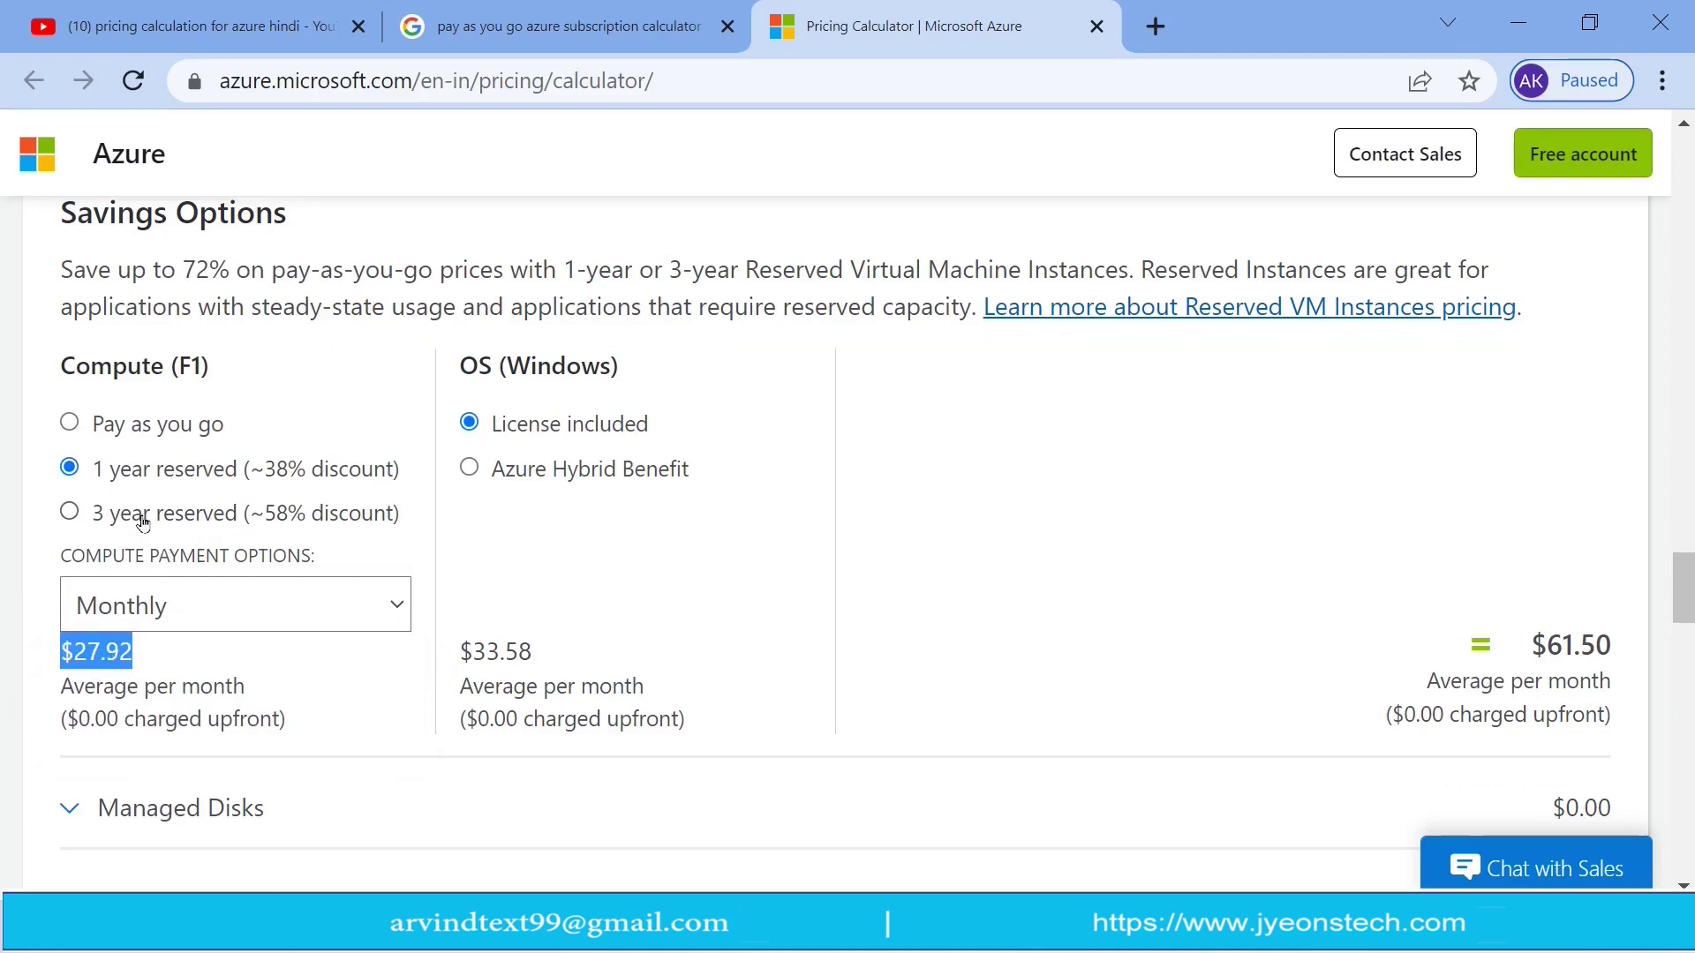
Step: Switch the compute savings option to 3 year reserved with Monthly payment and check its average monthly cost
{"action": "left_click", "coordinate": [143, 523]}
{"action": "left_click_drag", "start_coordinate": [62, 653], "coordinate": [136, 663]}
{"action": "left_click", "coordinate": [68, 653]}
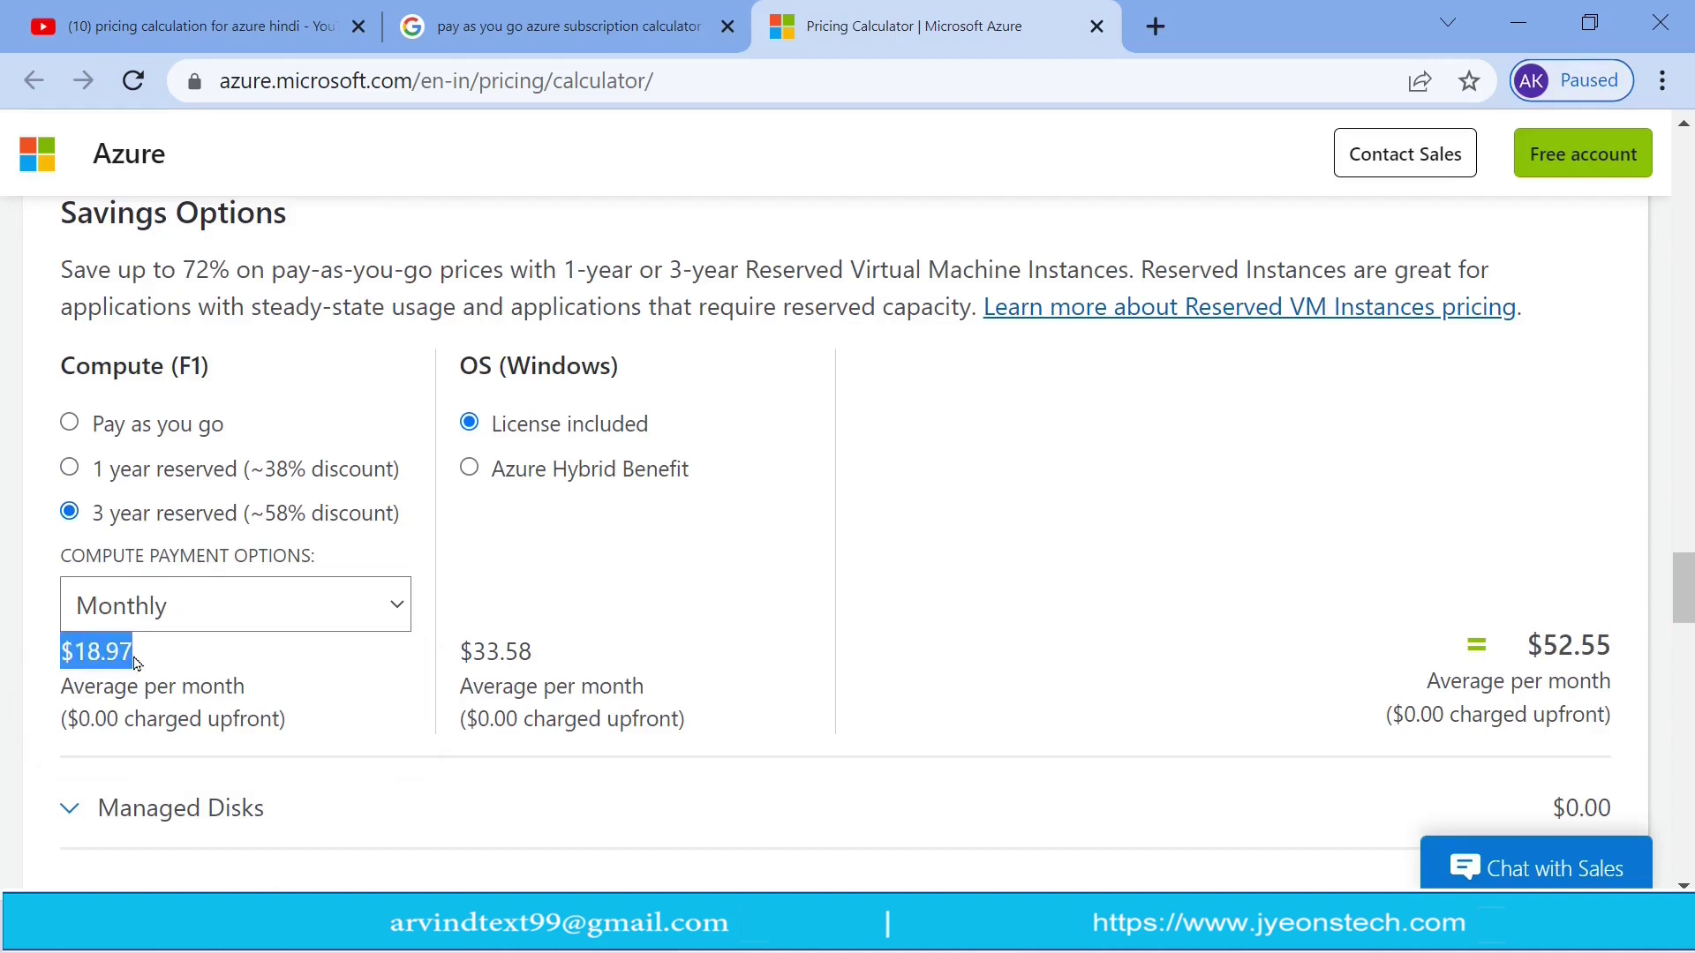
{"action": "left_click", "coordinate": [215, 672]}
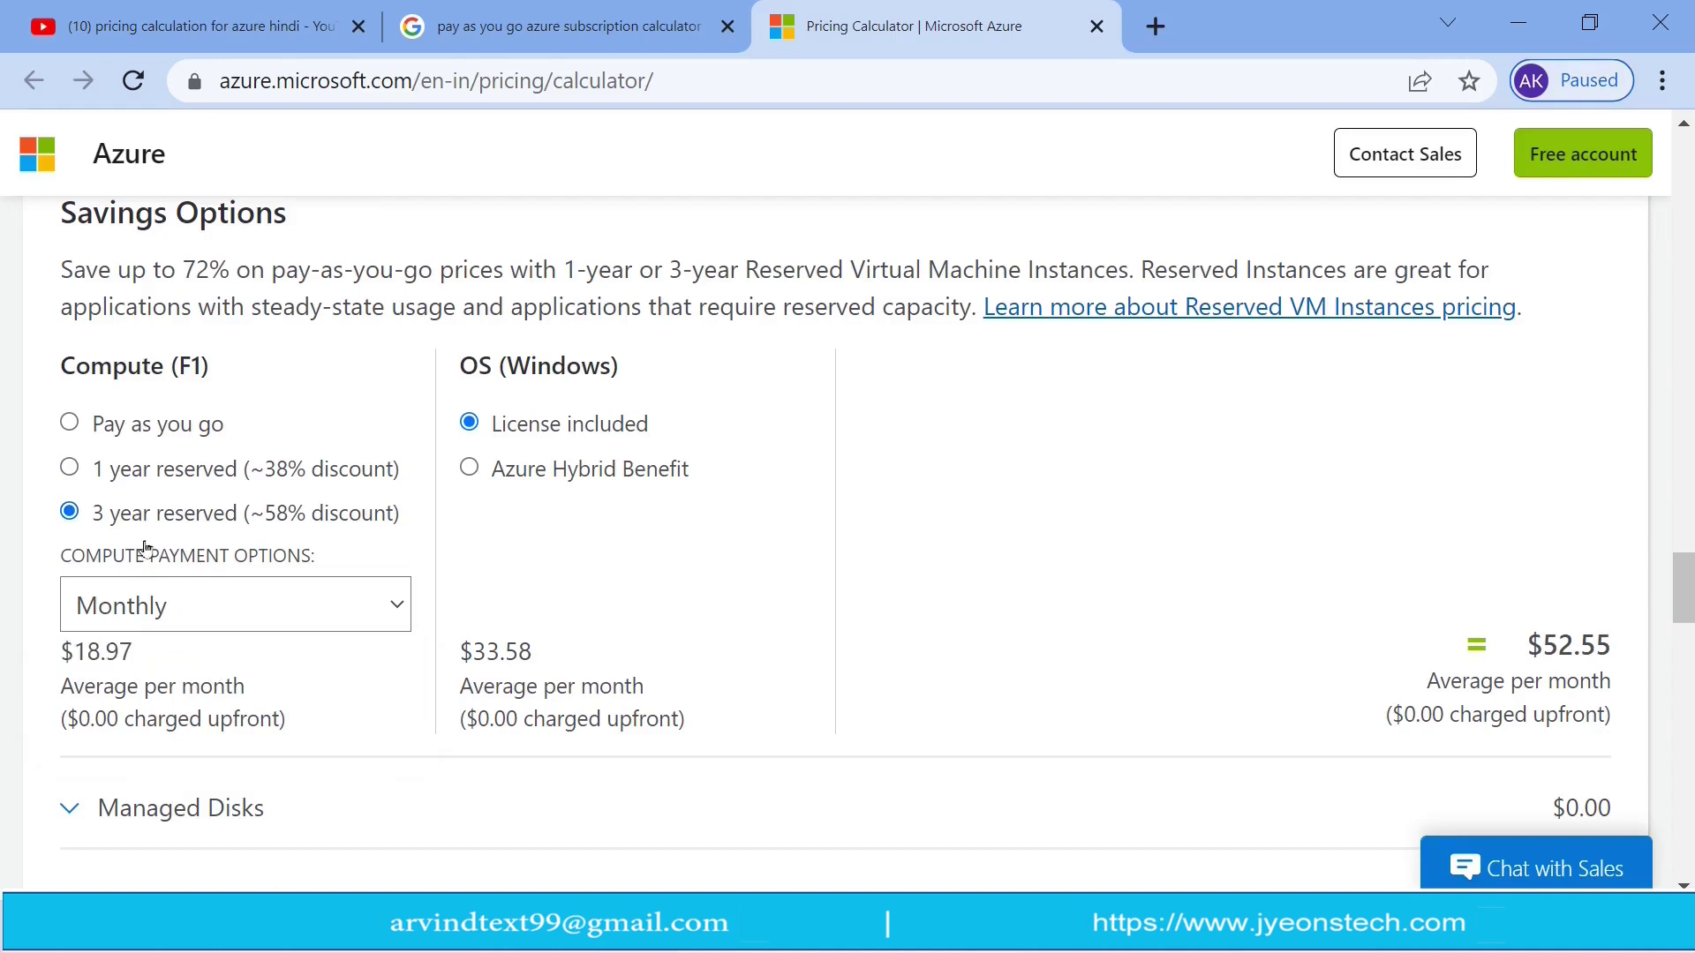
Step: Set the compute savings option back to Pay as you go and check the virtual machine's combined average monthly cost
{"action": "left_click", "coordinate": [70, 425]}
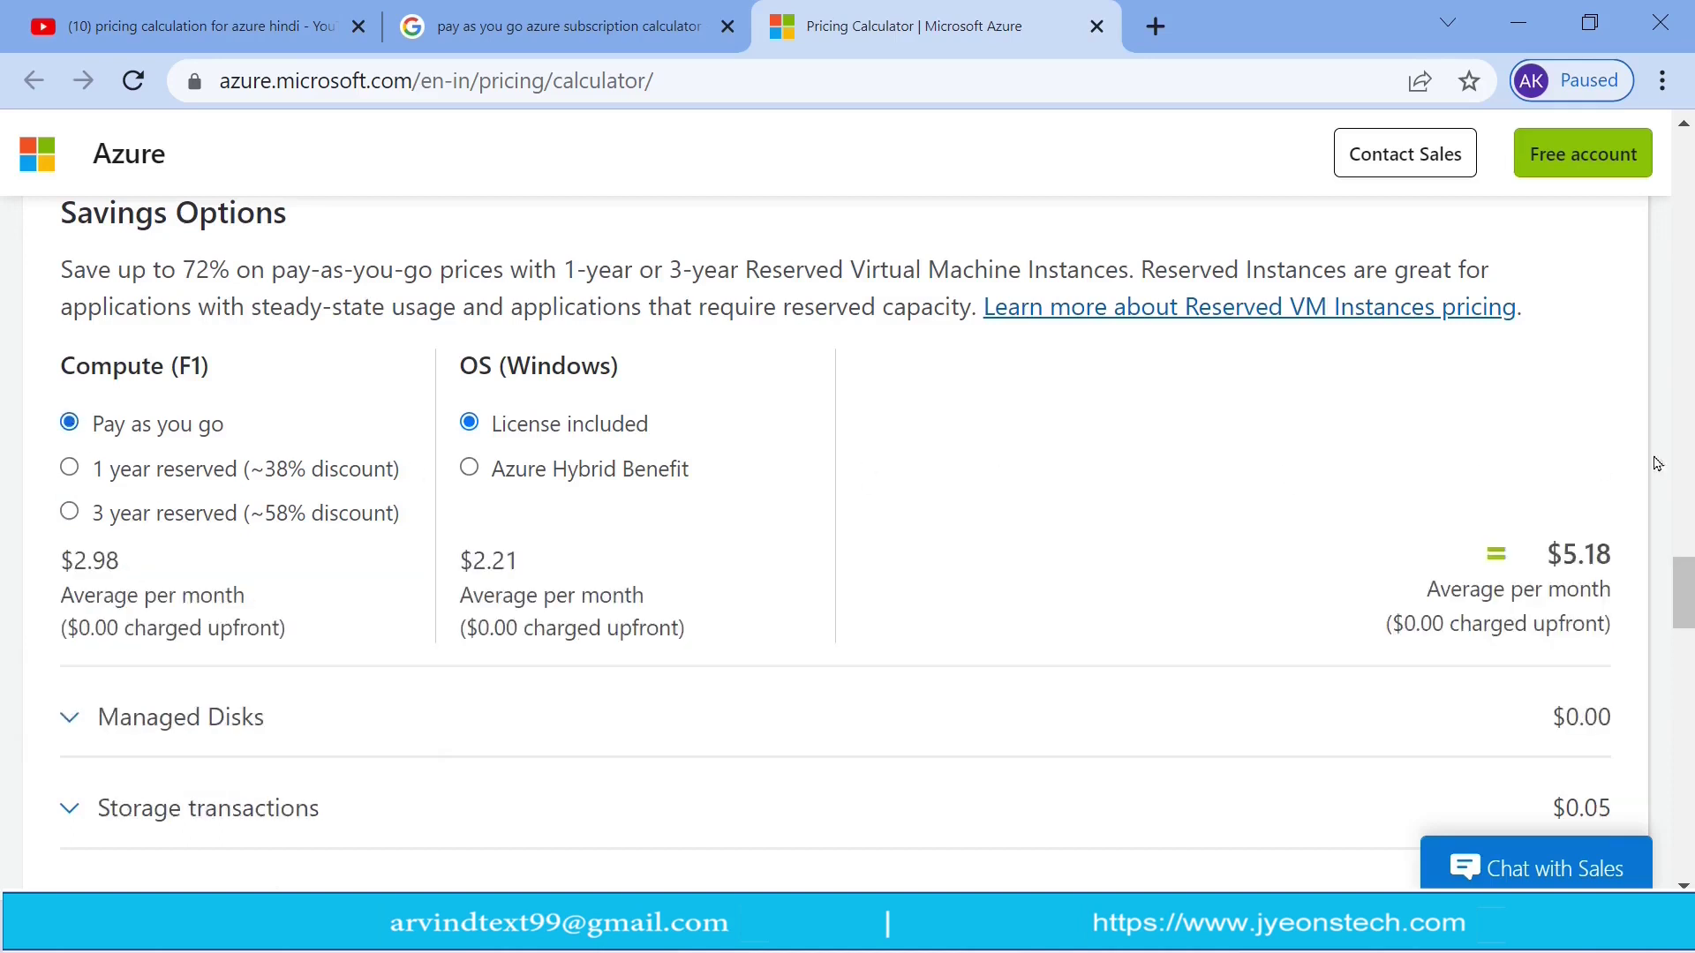
{"action": "scroll", "coordinate": [1684, 584], "scroll_direction": "up", "scroll_amount": 1}
{"action": "left_click_drag", "start_coordinate": [1688, 569], "coordinate": [1688, 565]}
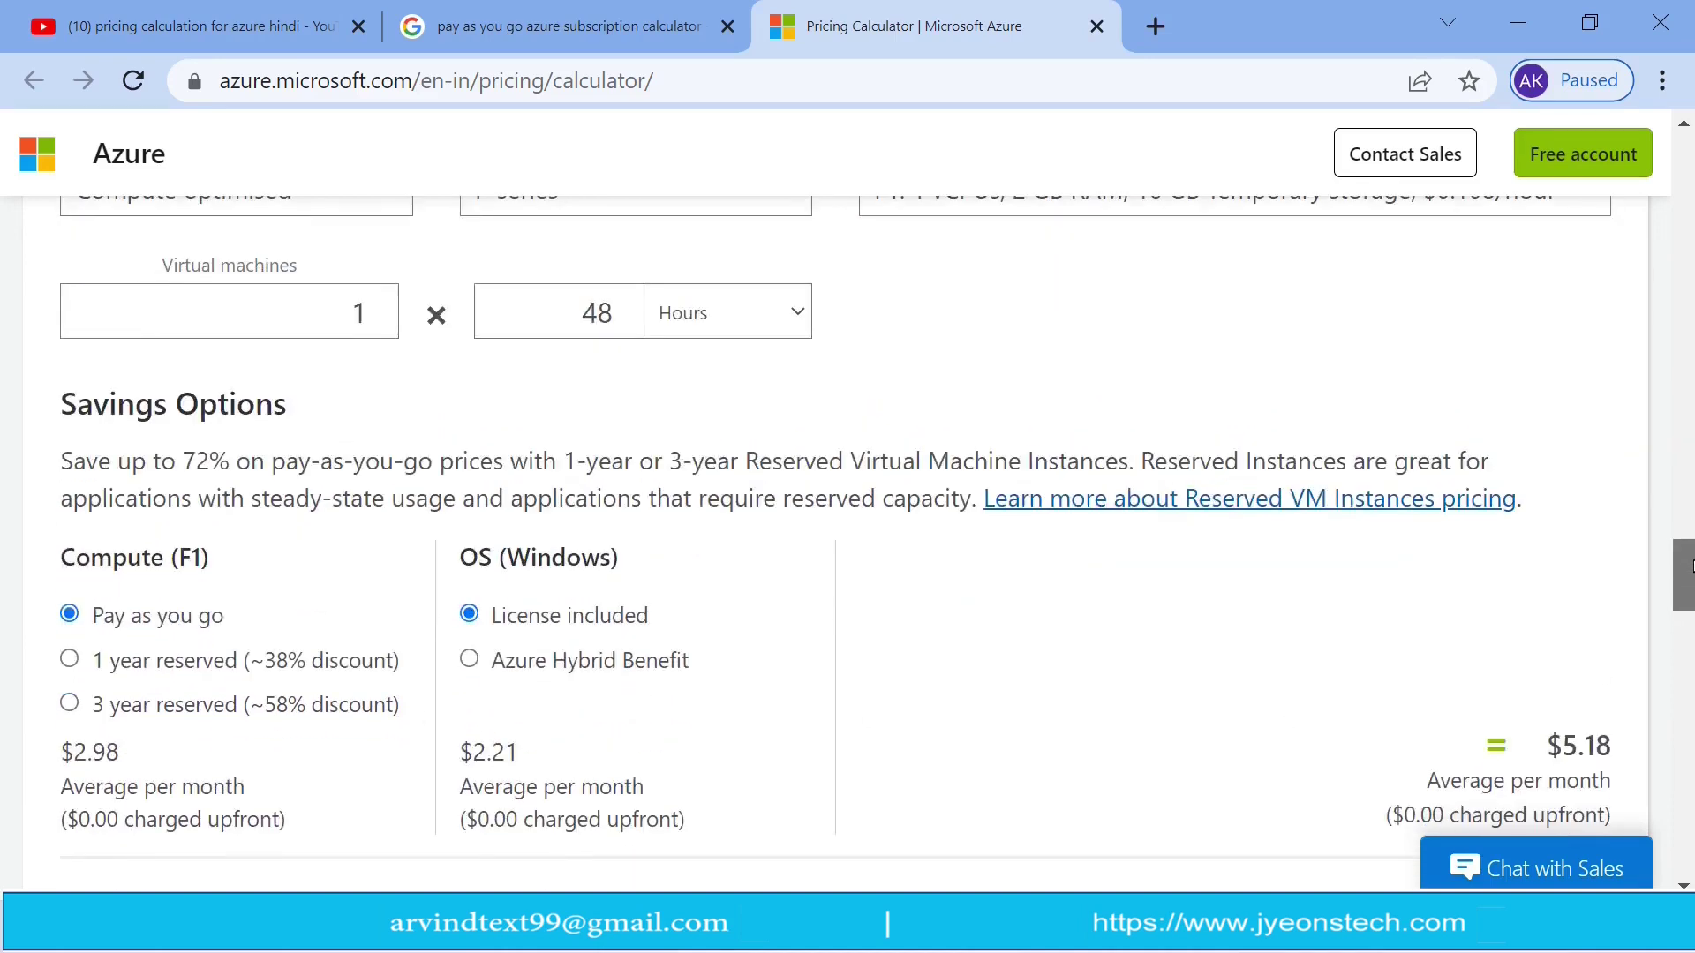
{"action": "left_click_drag", "start_coordinate": [1551, 739], "coordinate": [1605, 748]}
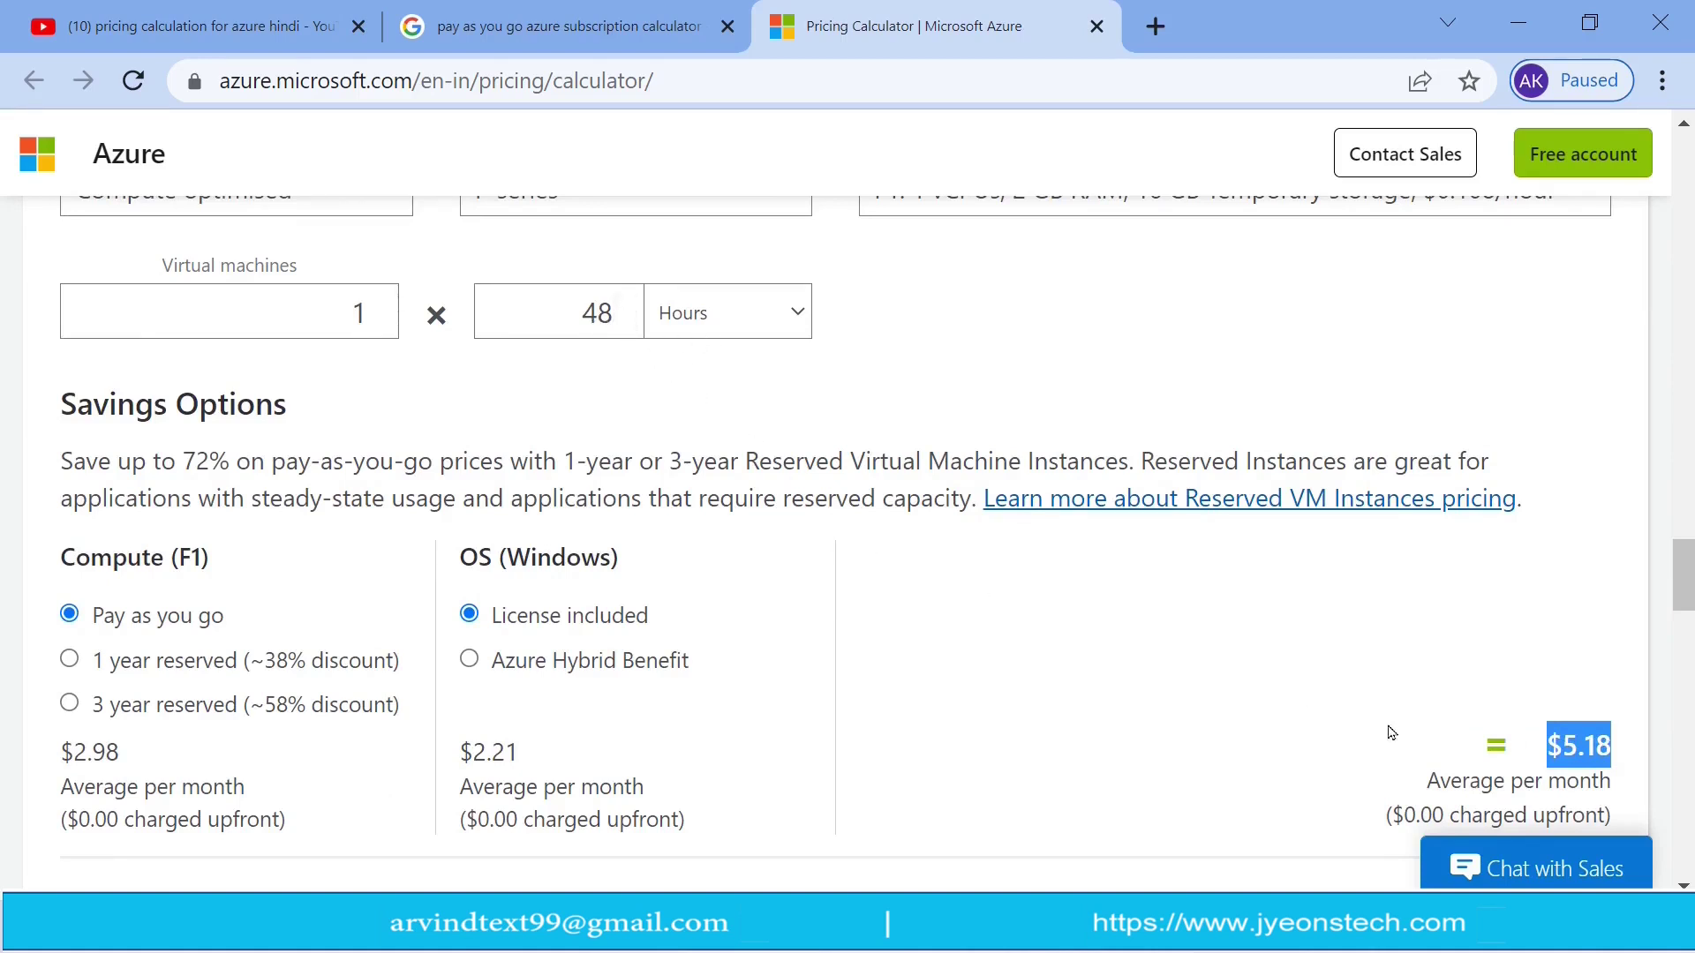
{"action": "left_click_drag", "start_coordinate": [1541, 747], "coordinate": [1619, 764]}
Step: Expand the Managed Disks settings and choose the Standard SSD tier with LRS redundancy
{"action": "left_click_drag", "start_coordinate": [1686, 601], "coordinate": [1685, 605]}
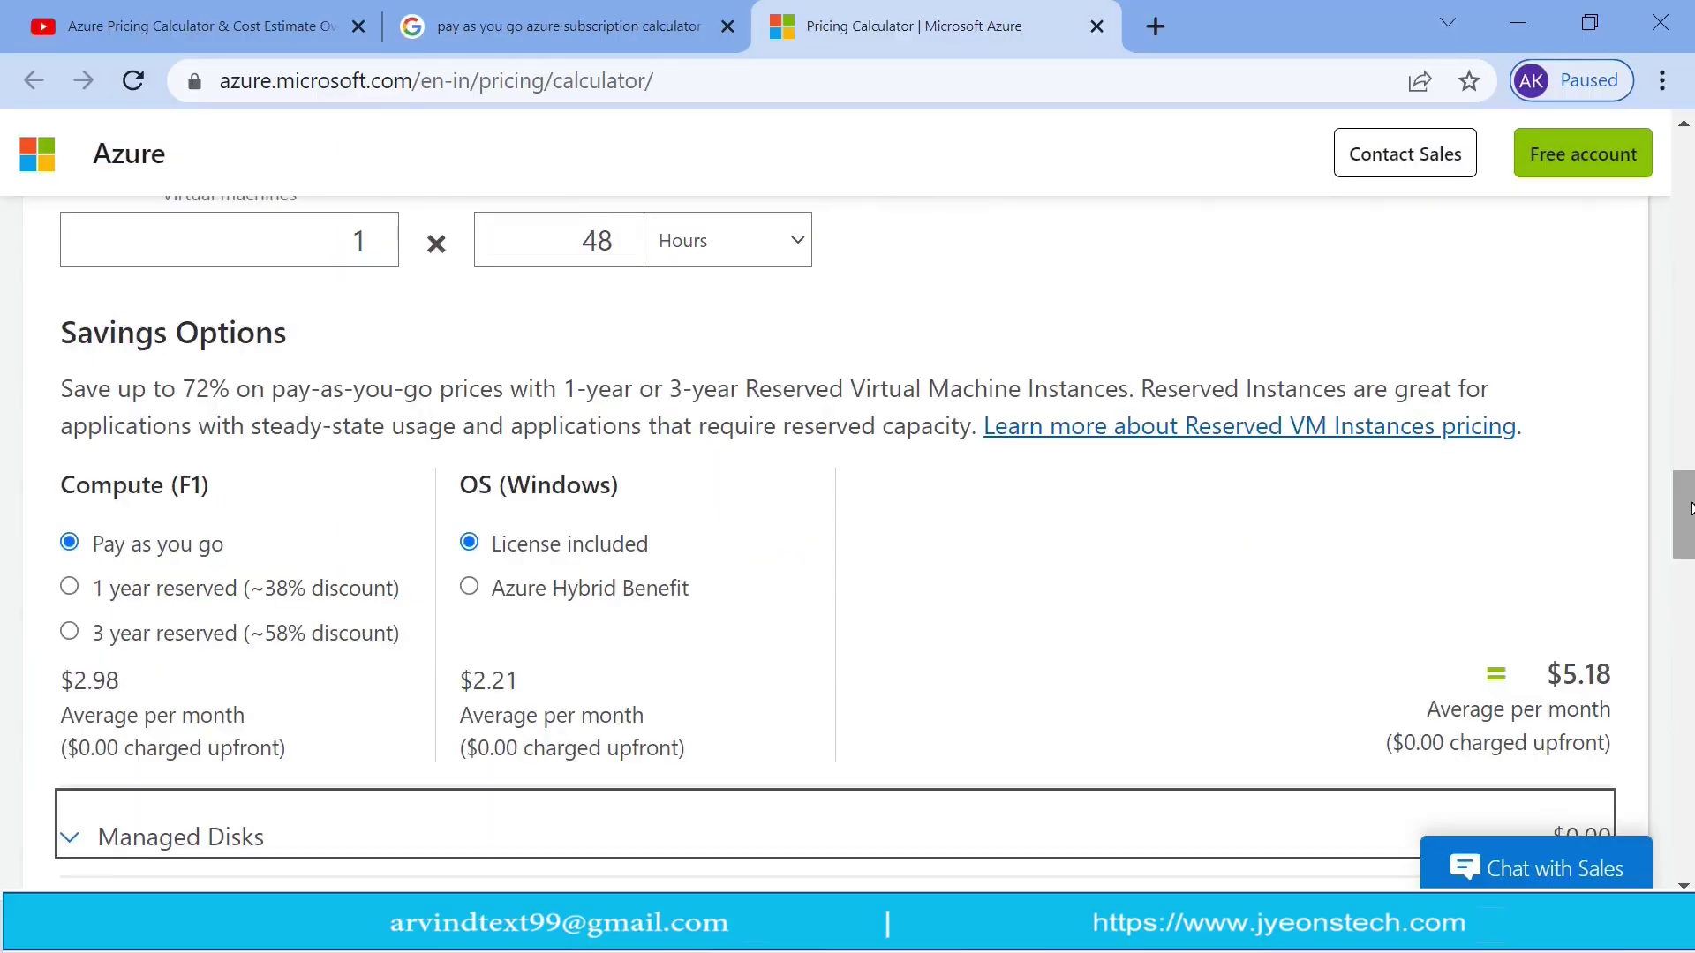
{"action": "scroll", "coordinate": [1688, 558], "scroll_direction": "down", "scroll_amount": 4}
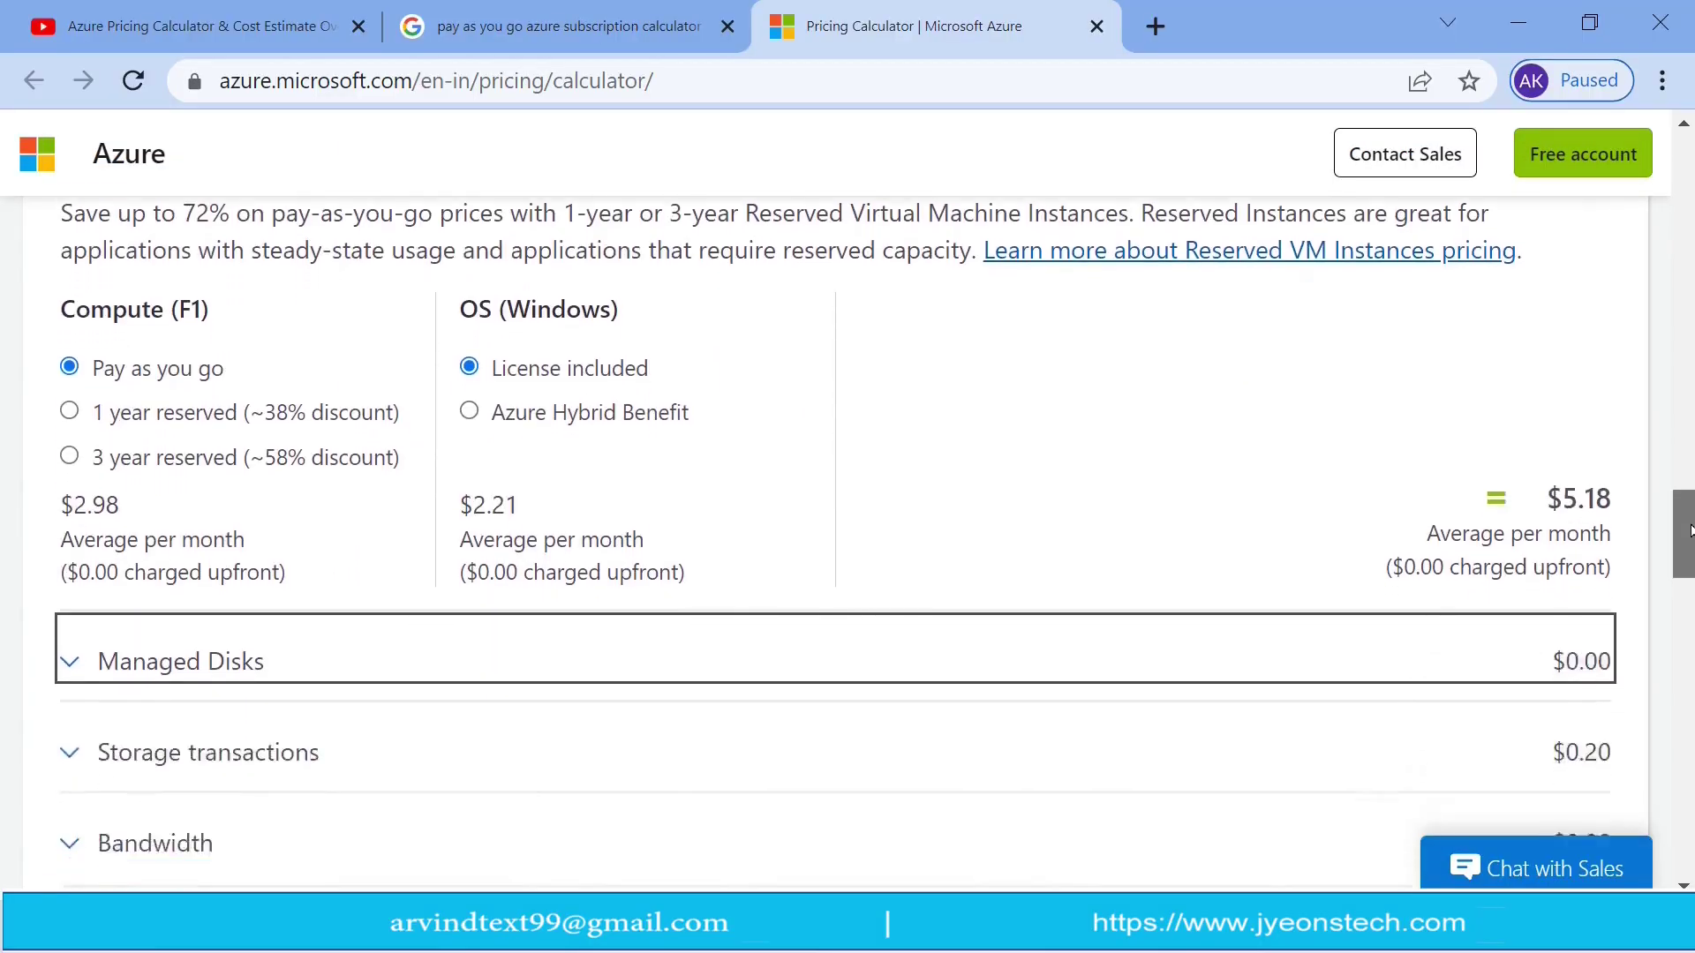
{"action": "scroll", "coordinate": [1689, 558], "scroll_direction": "down", "scroll_amount": 1}
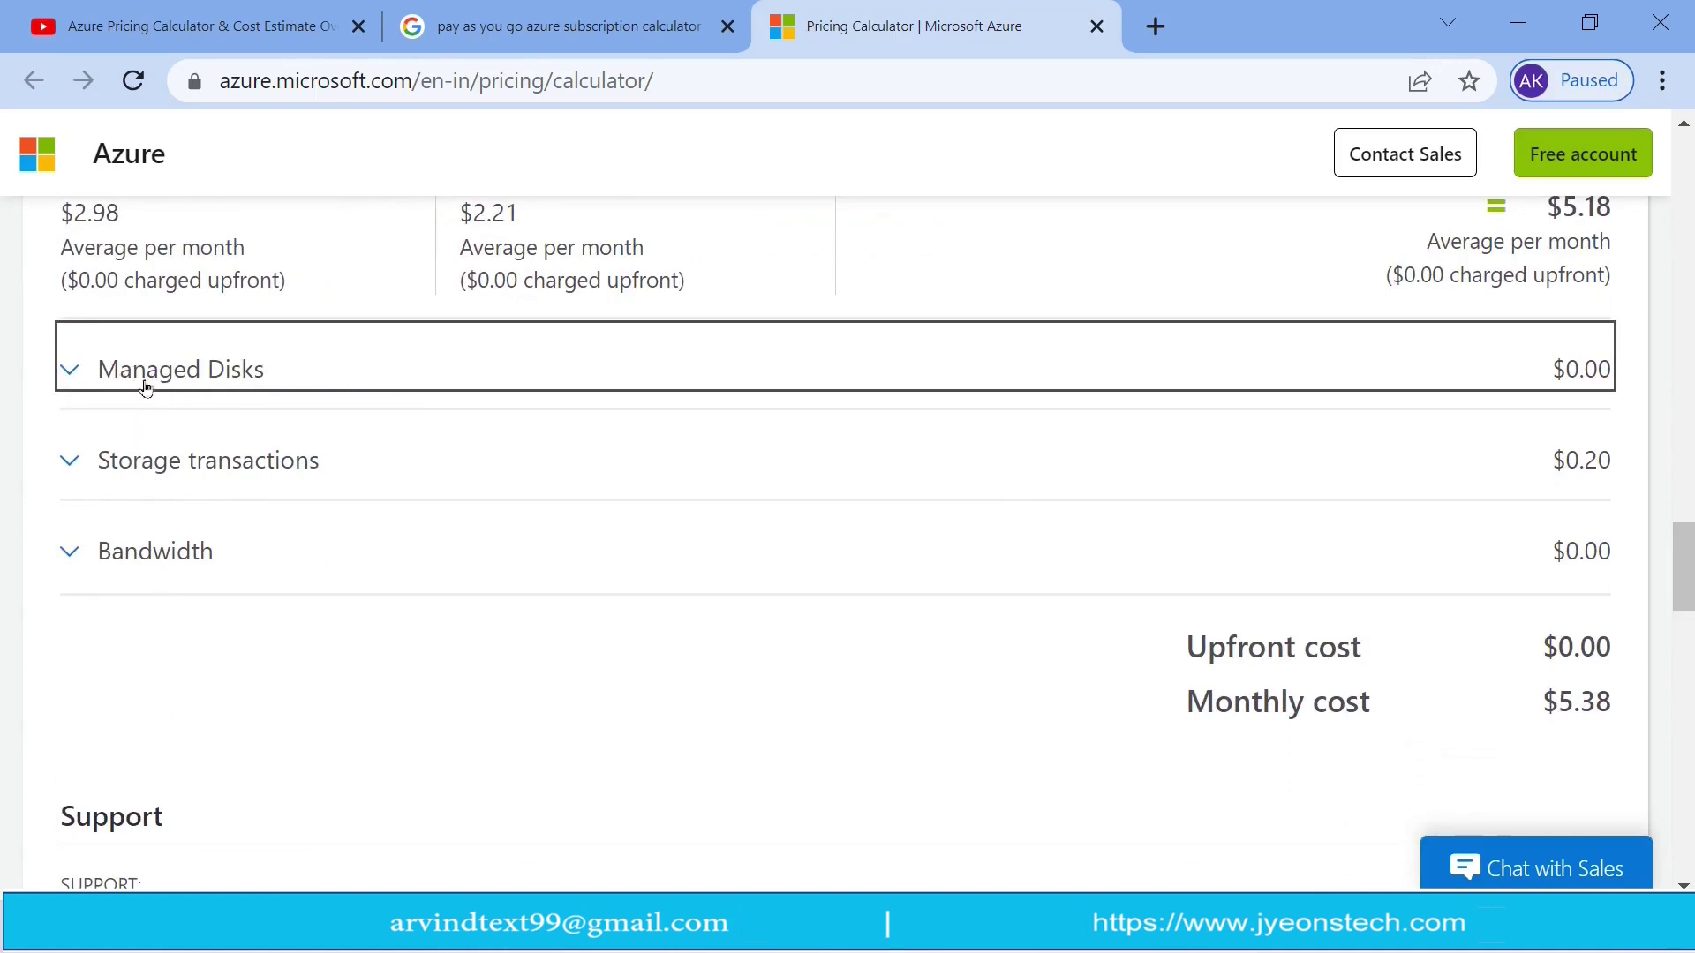
{"action": "left_click", "coordinate": [212, 378]}
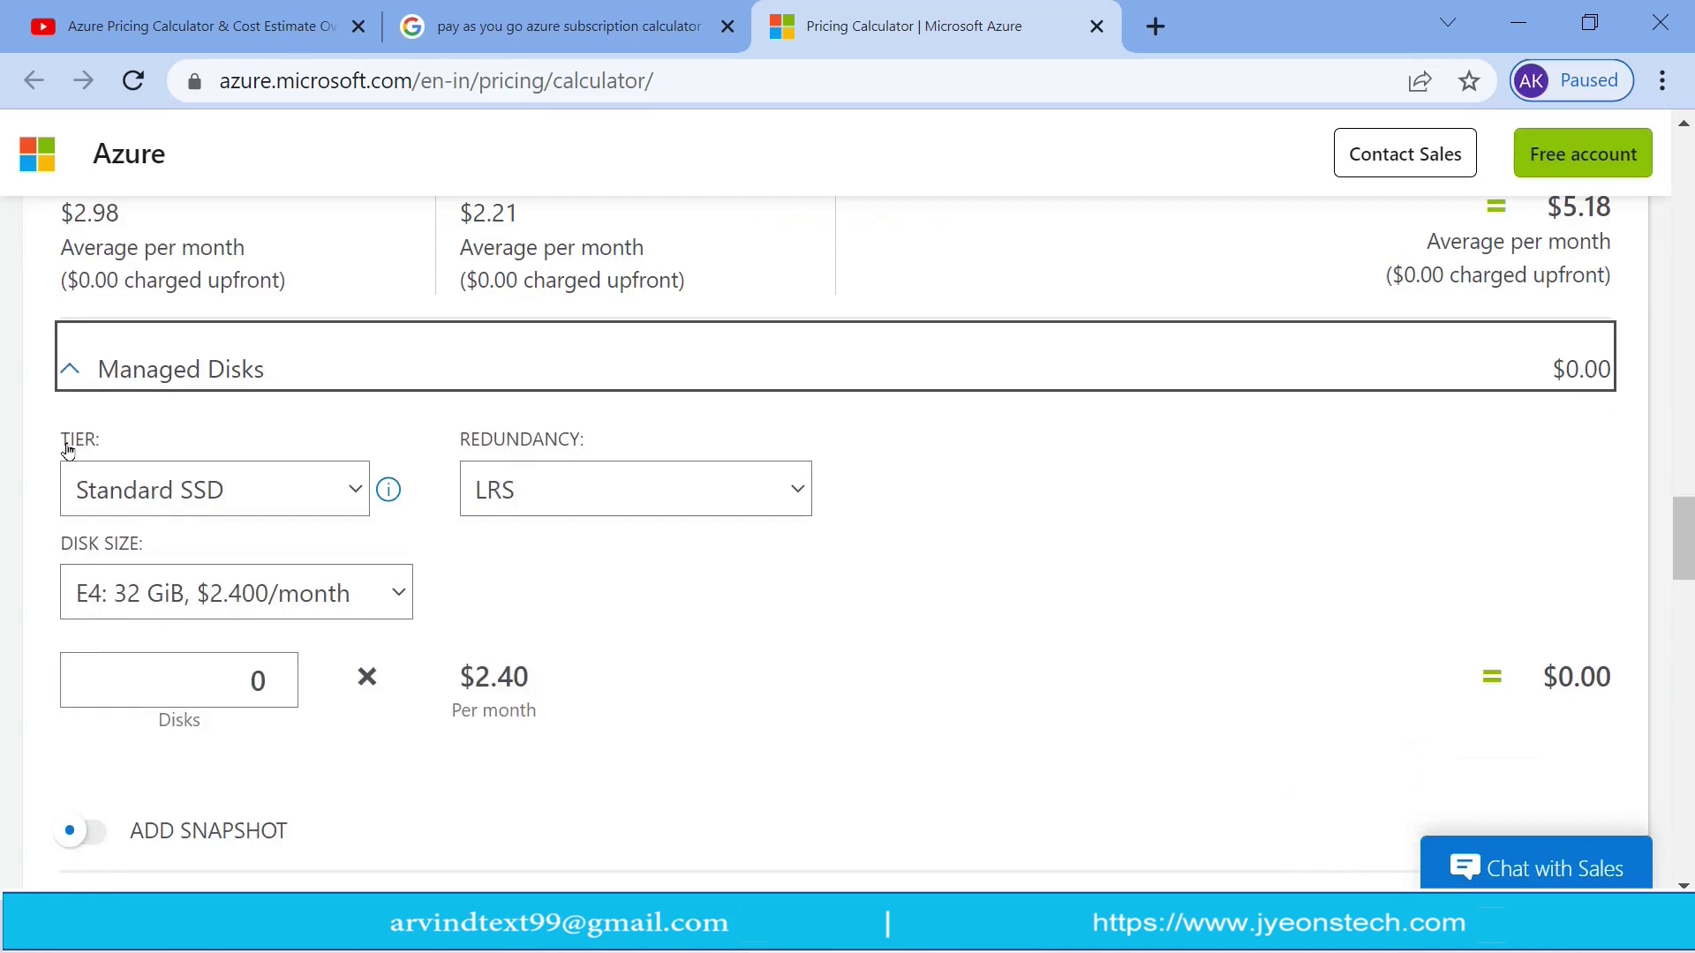
{"action": "left_click", "coordinate": [232, 492]}
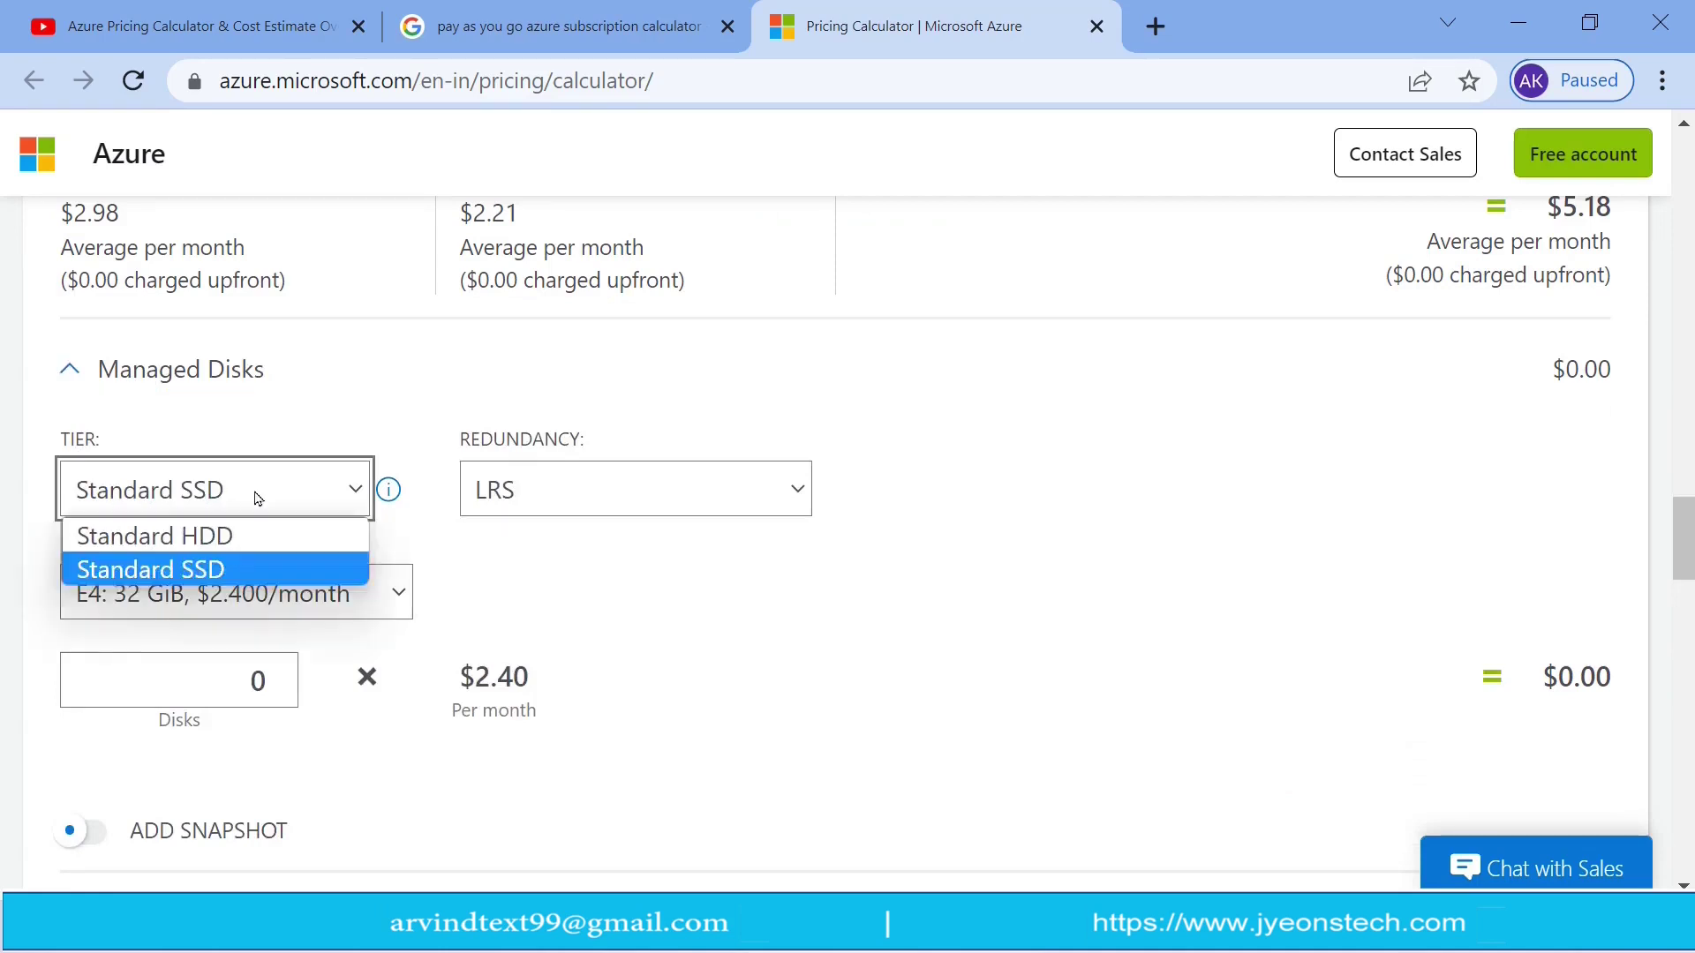
{"action": "left_click", "coordinate": [236, 572]}
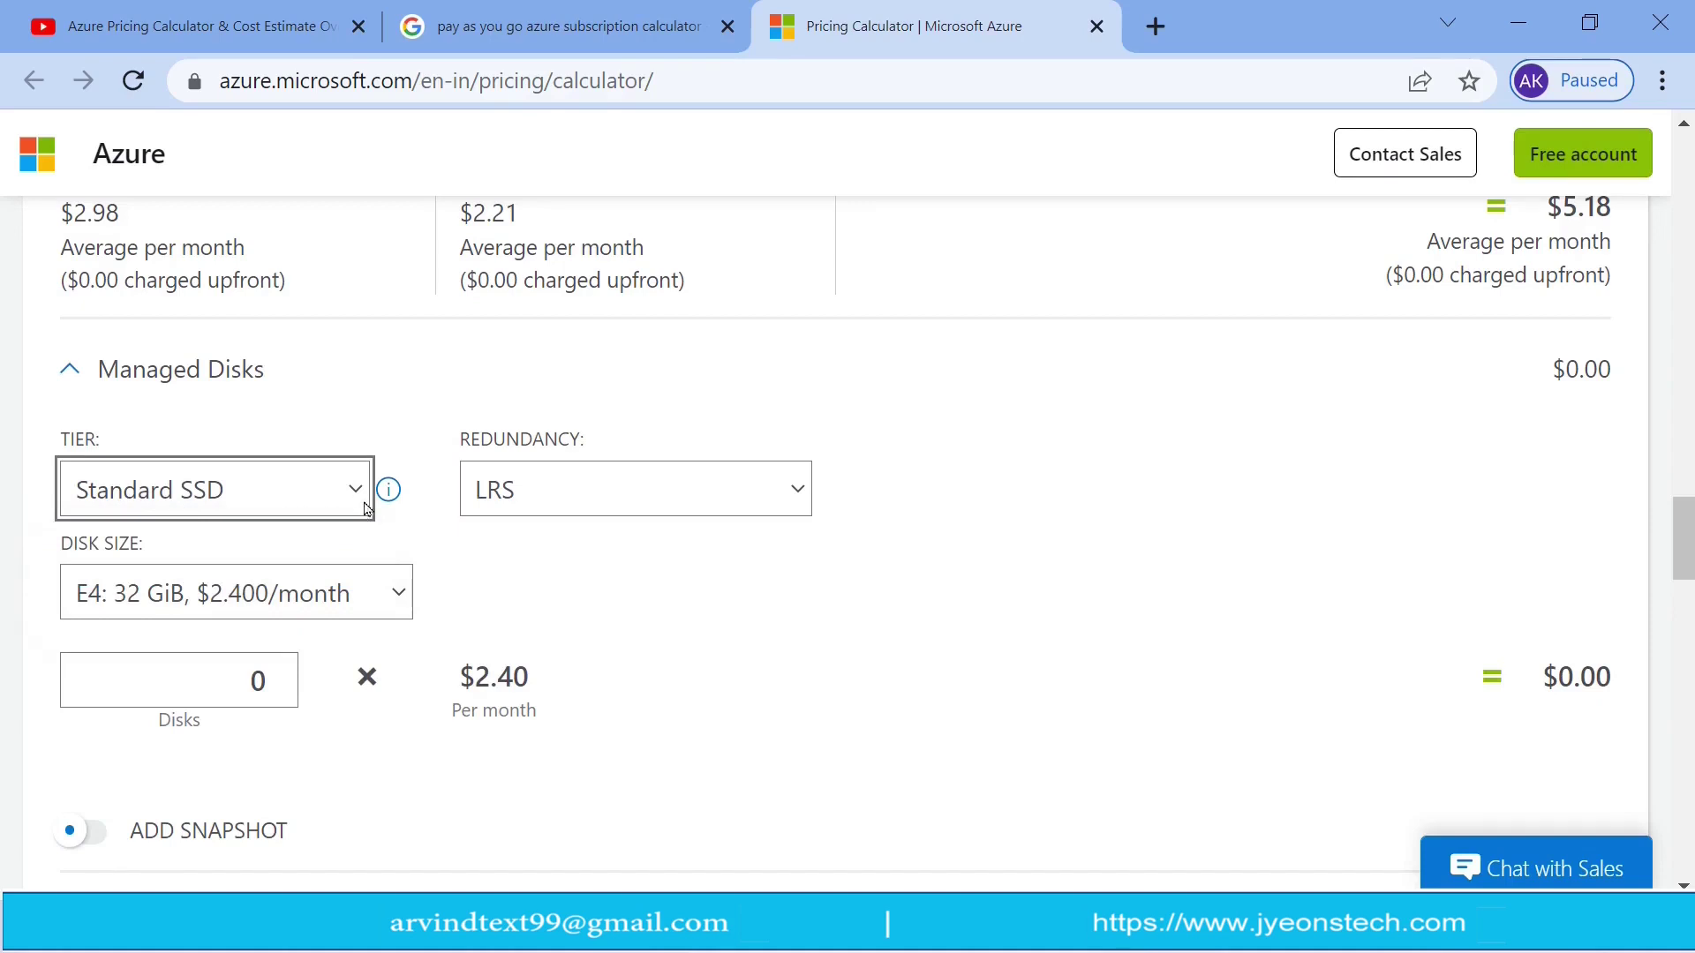
{"action": "left_click", "coordinate": [599, 501]}
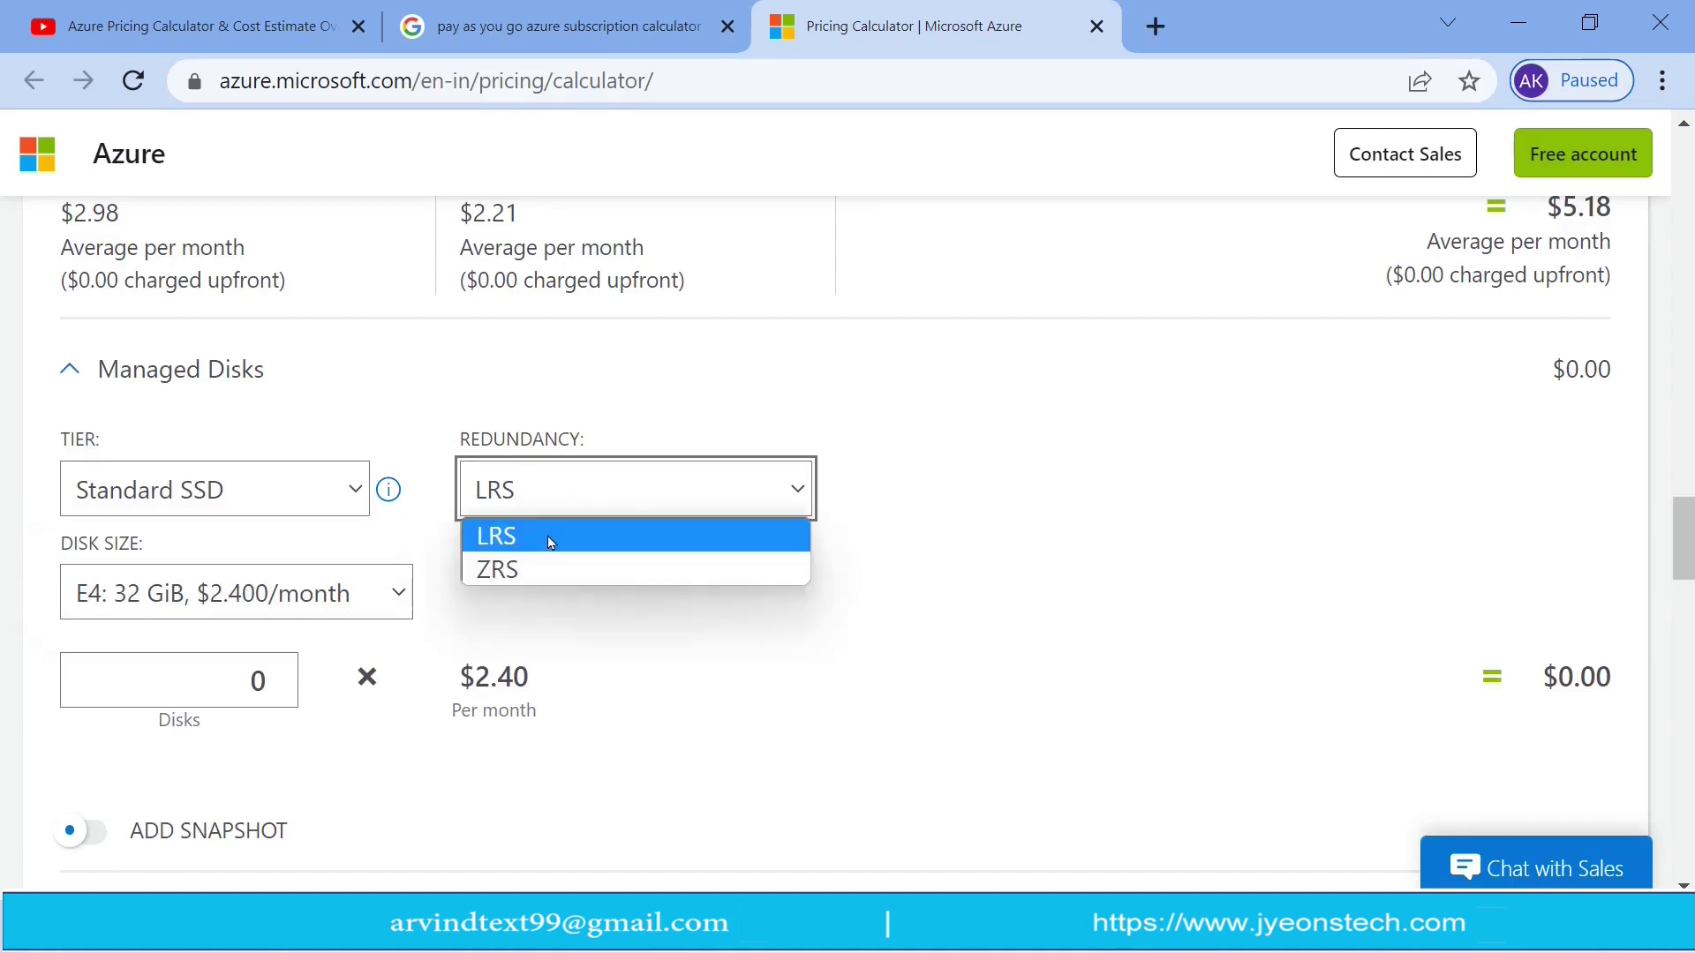
{"action": "left_click", "coordinate": [548, 533]}
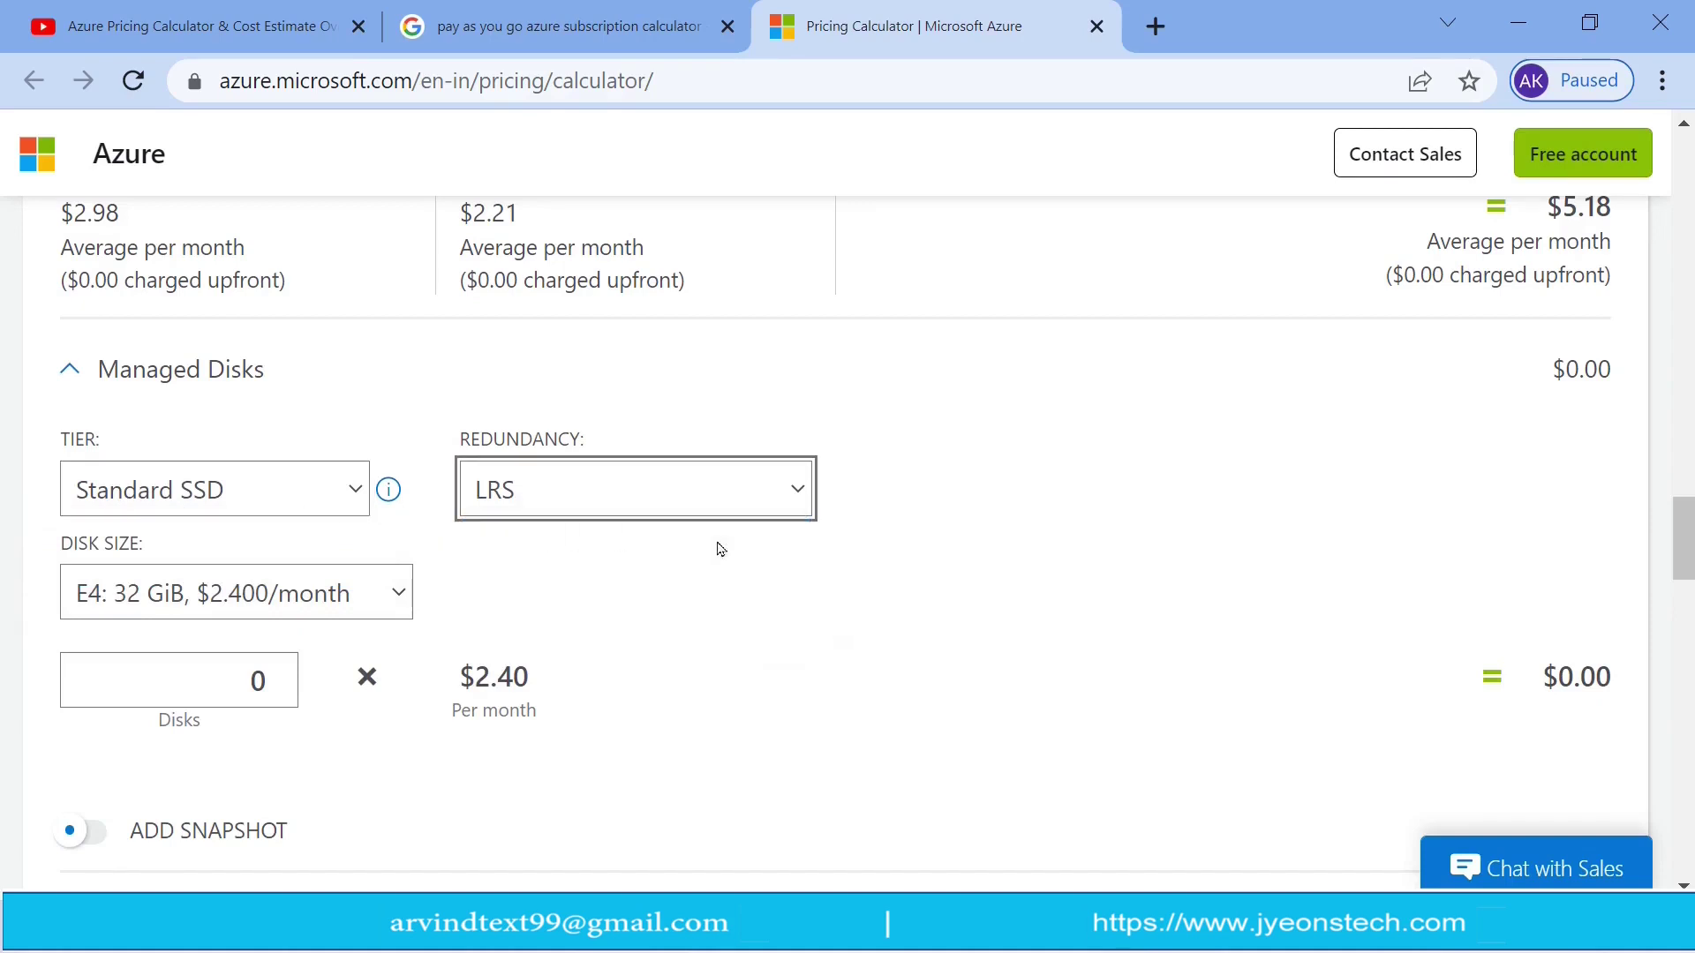
Step: Set the managed disk size to E6: 64 GiB with a quantity of 1, and check the disk's monthly cost
{"action": "left_click", "coordinate": [296, 590]}
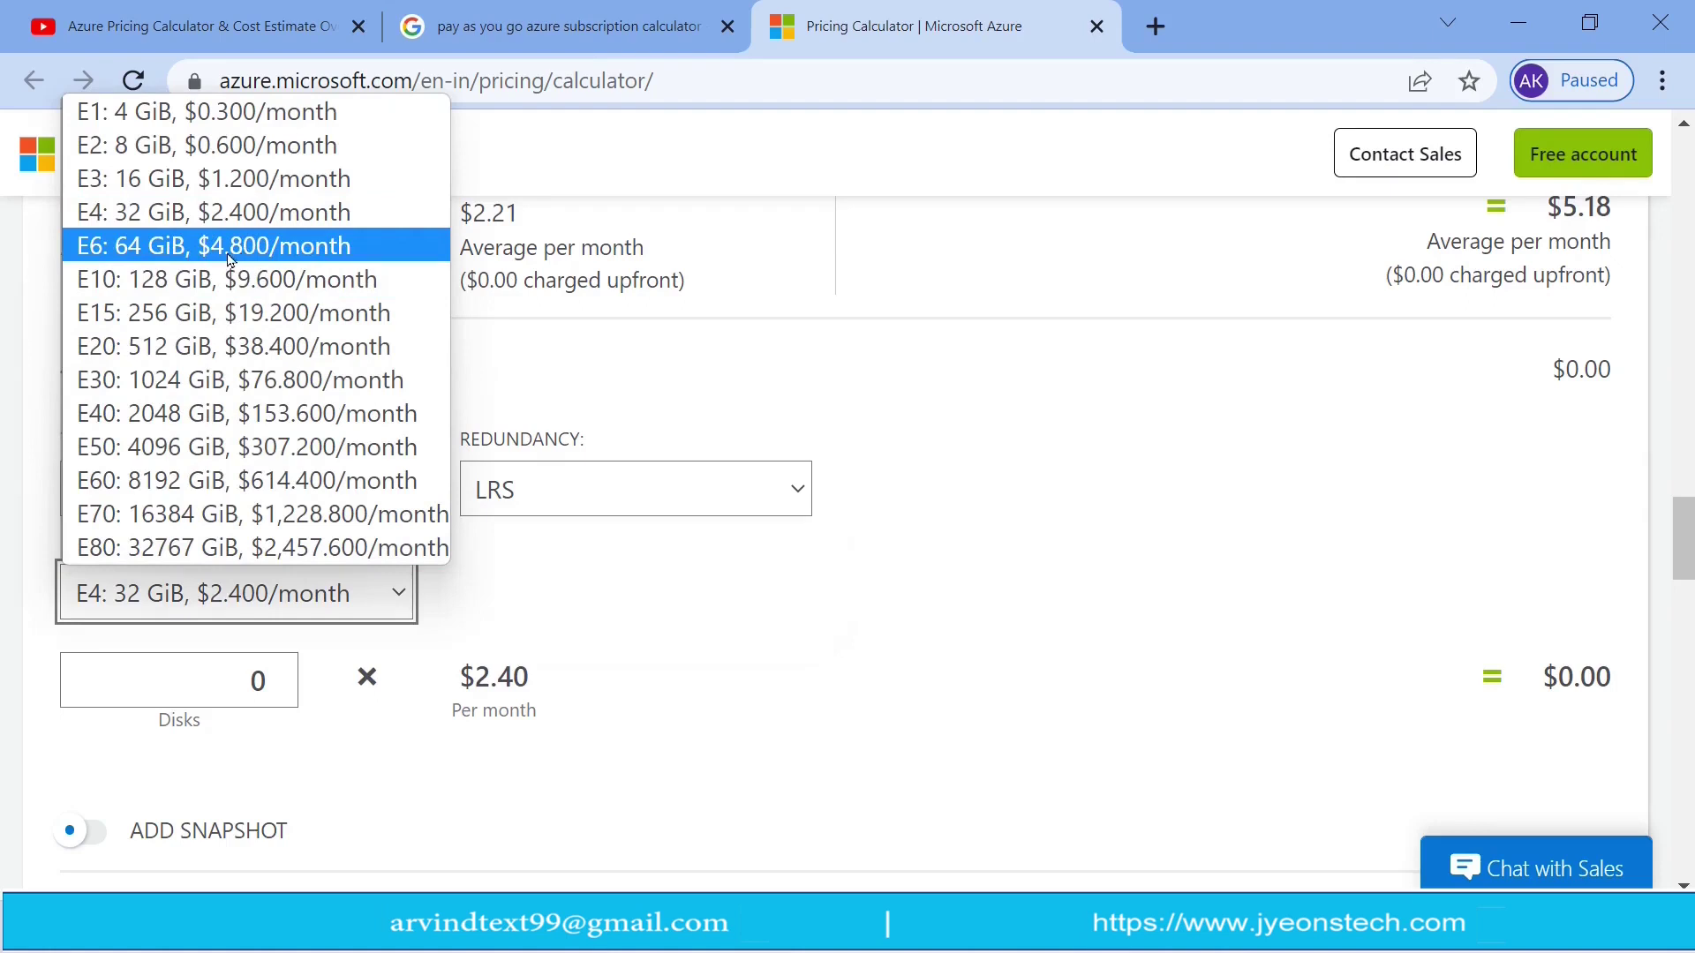
{"action": "left_click", "coordinate": [306, 253]}
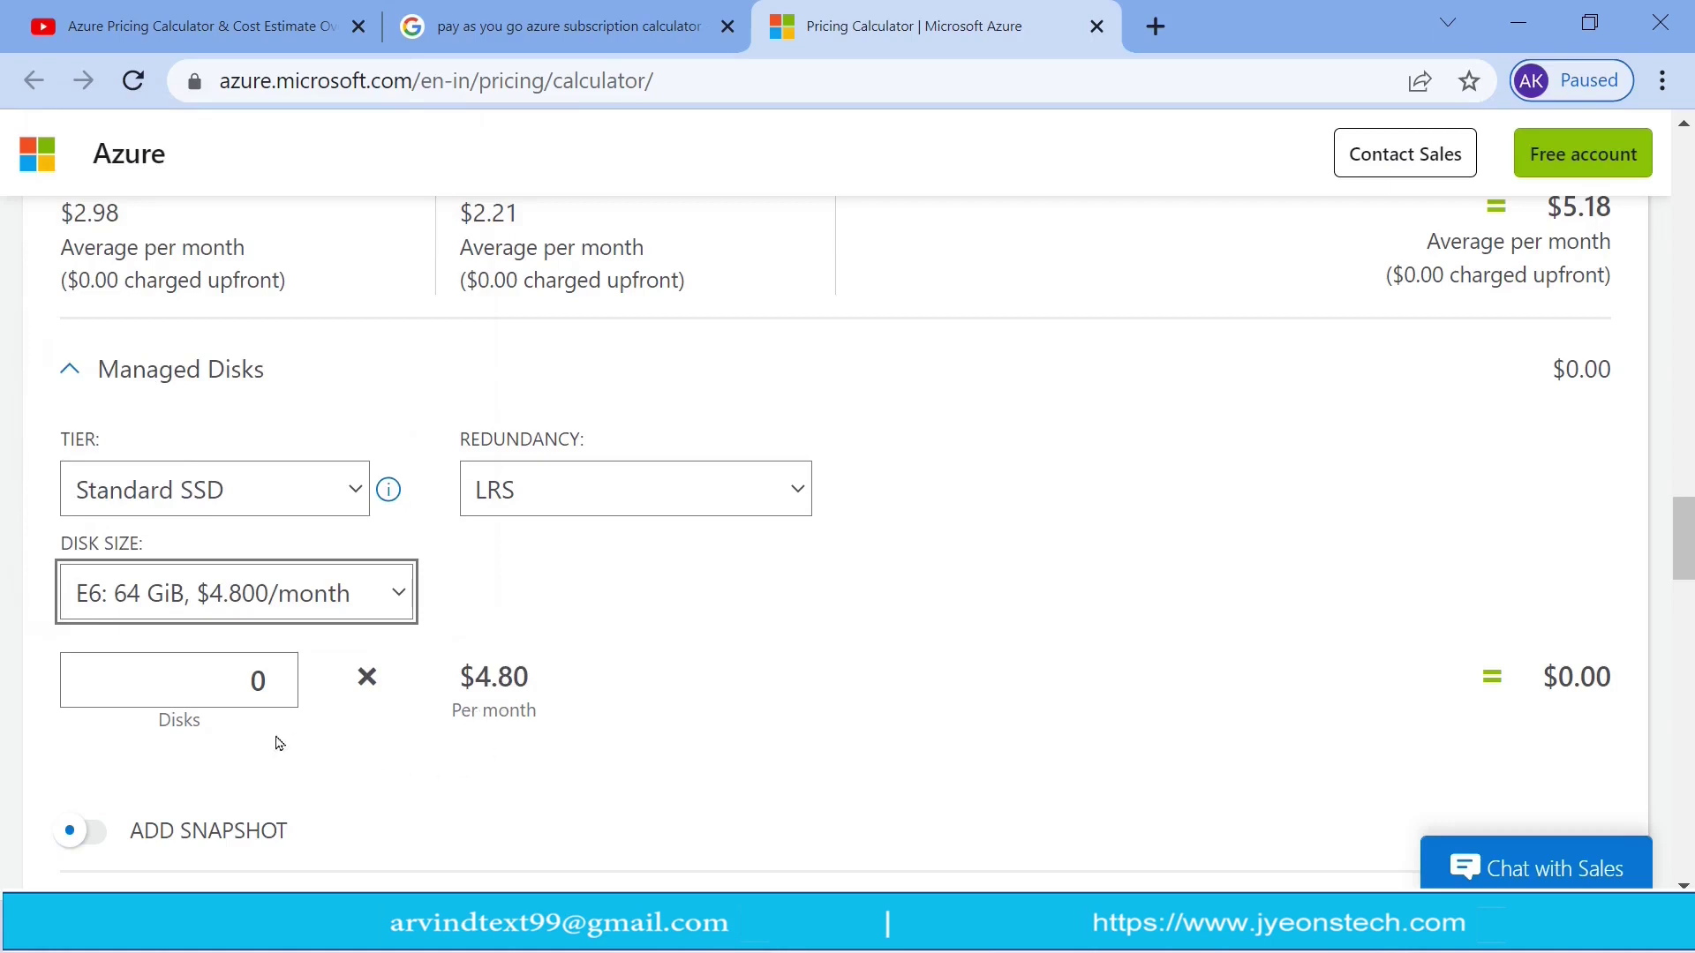
{"action": "double_click", "coordinate": [259, 681]}
{"action": "type", "text": "1"}
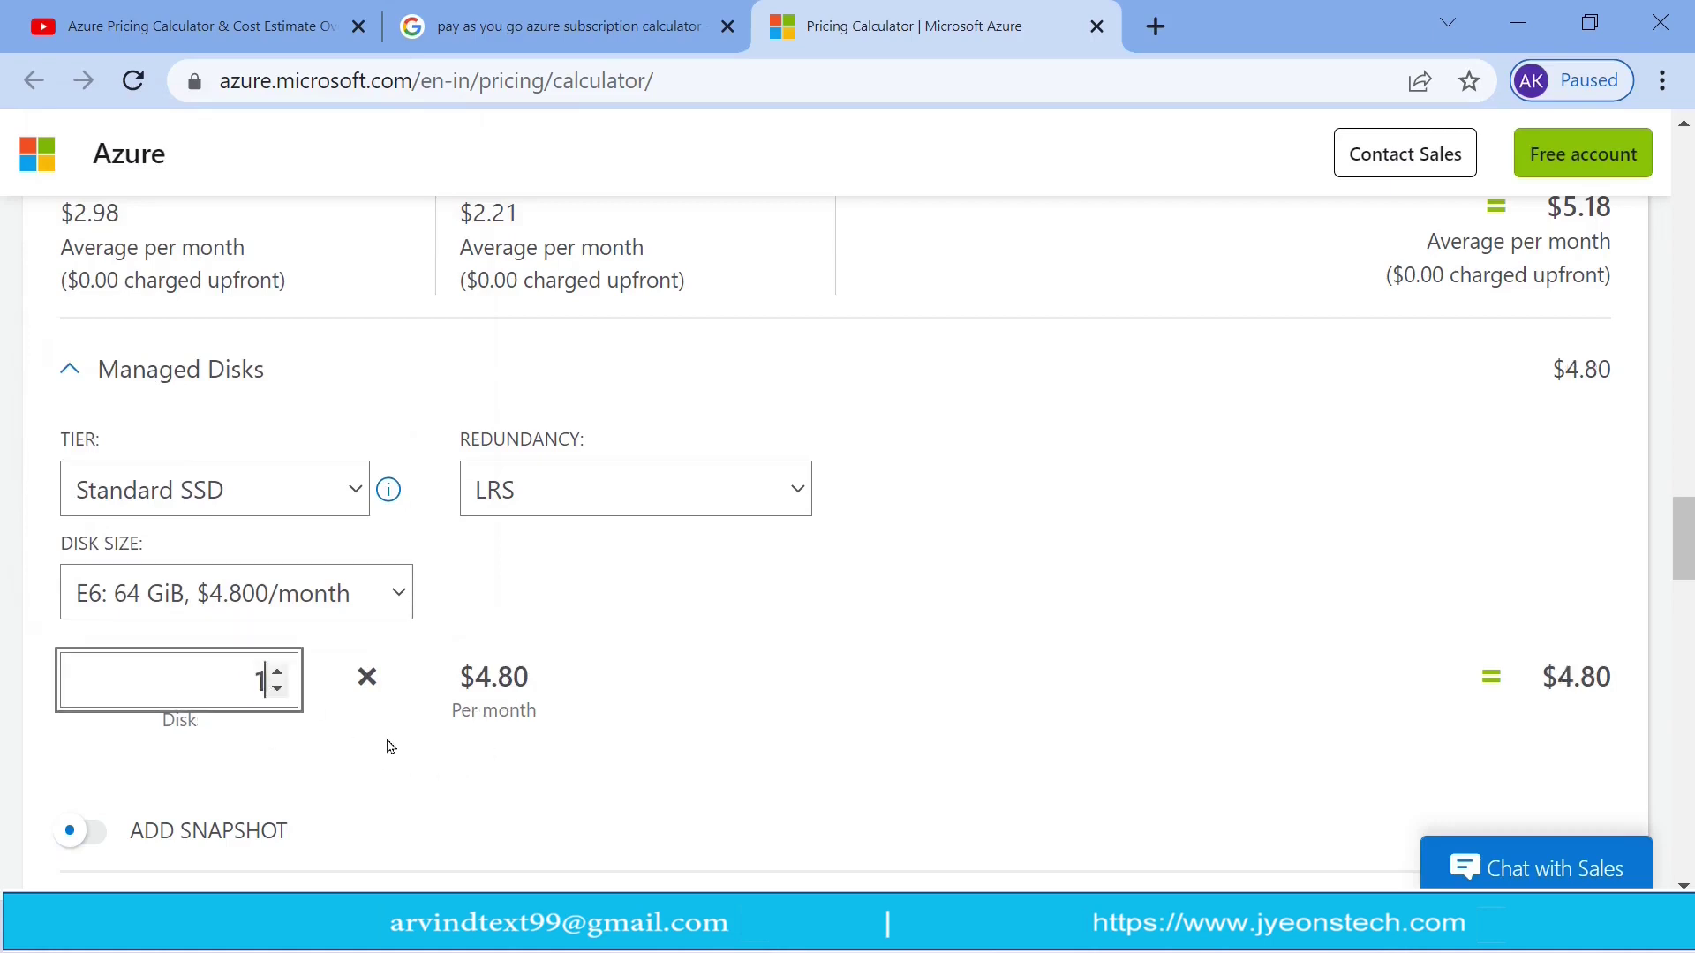
{"action": "left_click_drag", "start_coordinate": [455, 681], "coordinate": [524, 678]}
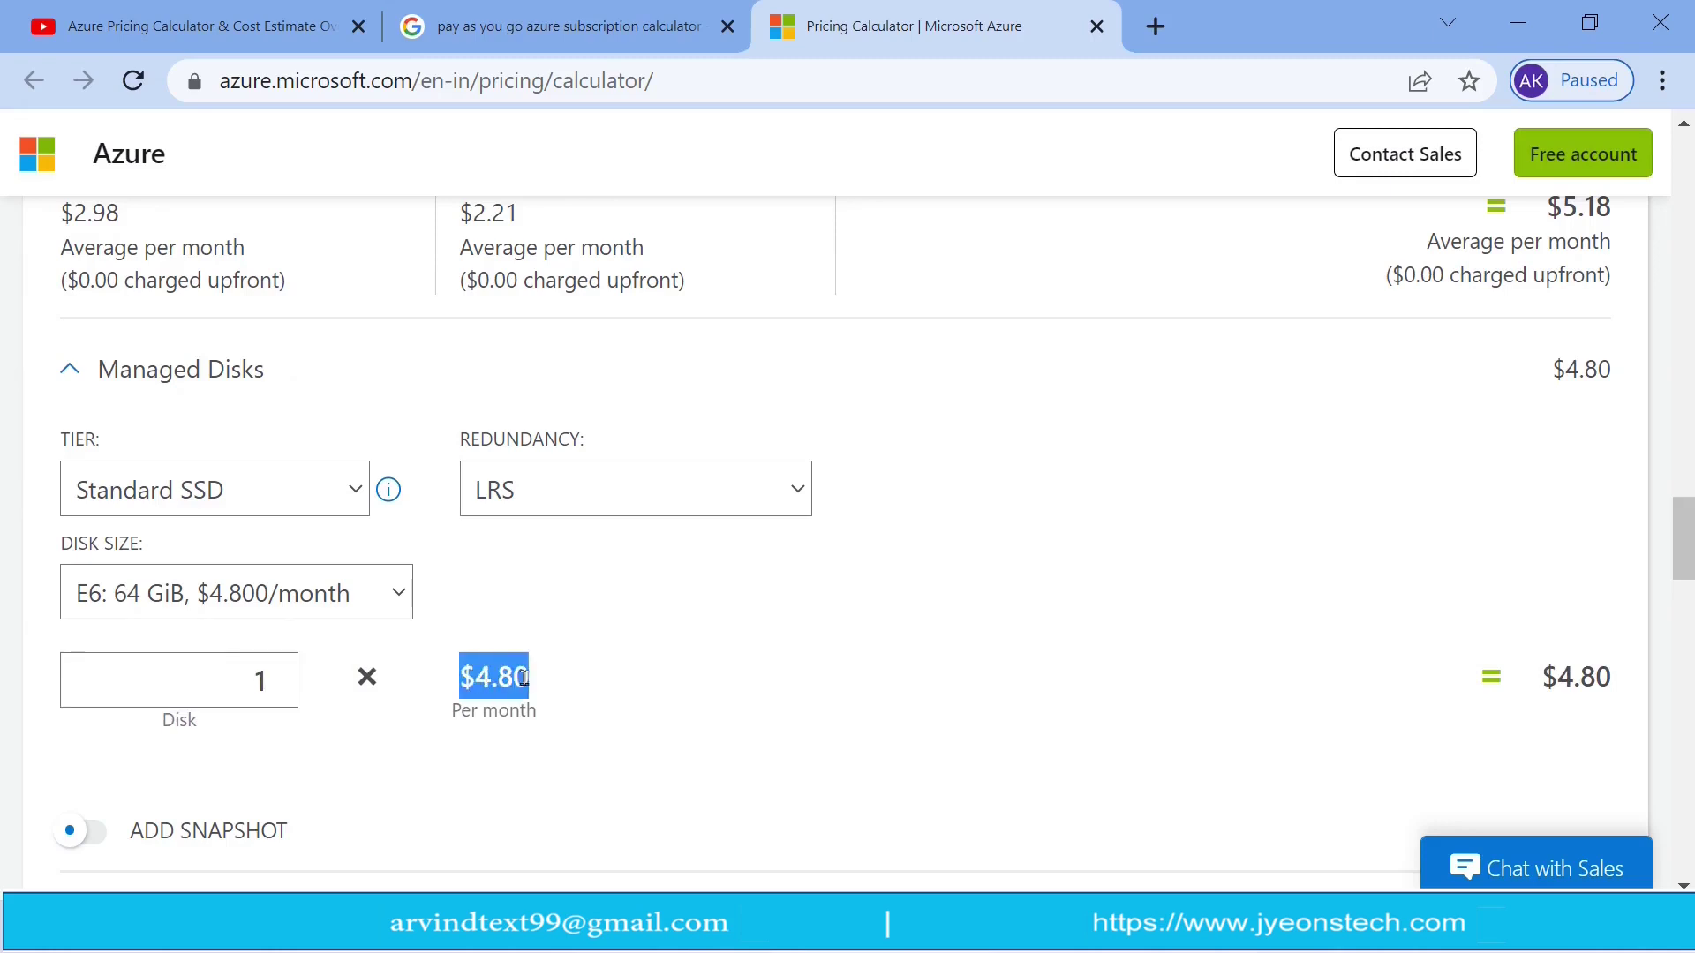
{"action": "left_click_drag", "start_coordinate": [1543, 678], "coordinate": [1611, 678]}
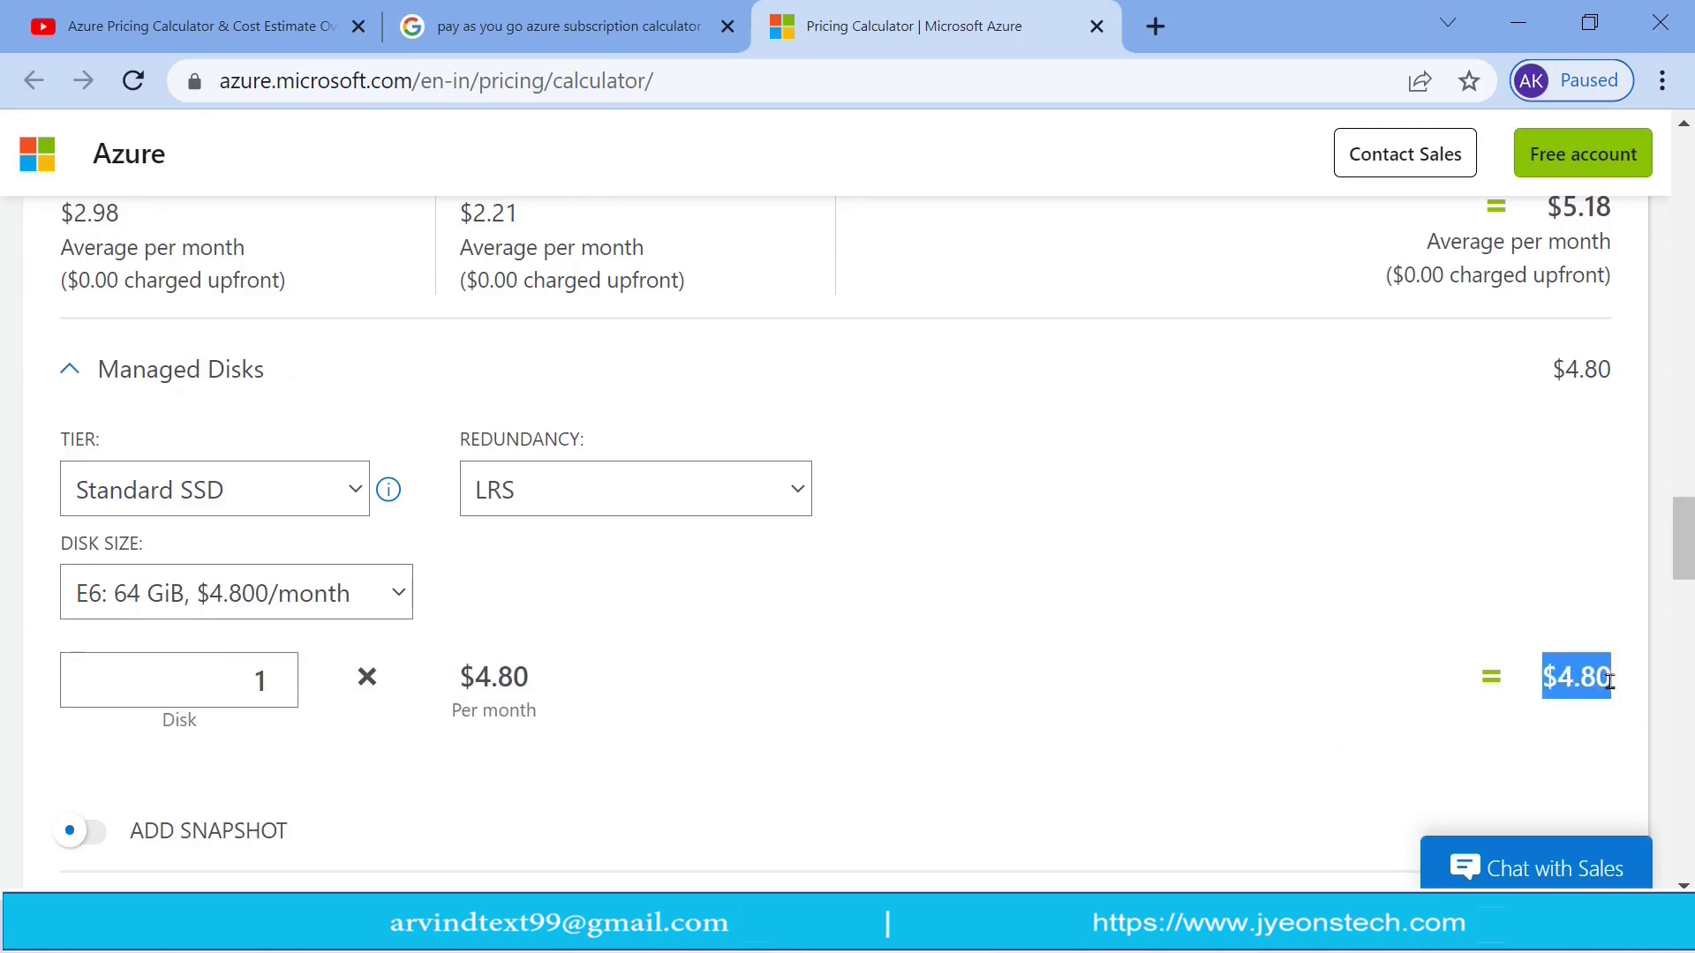
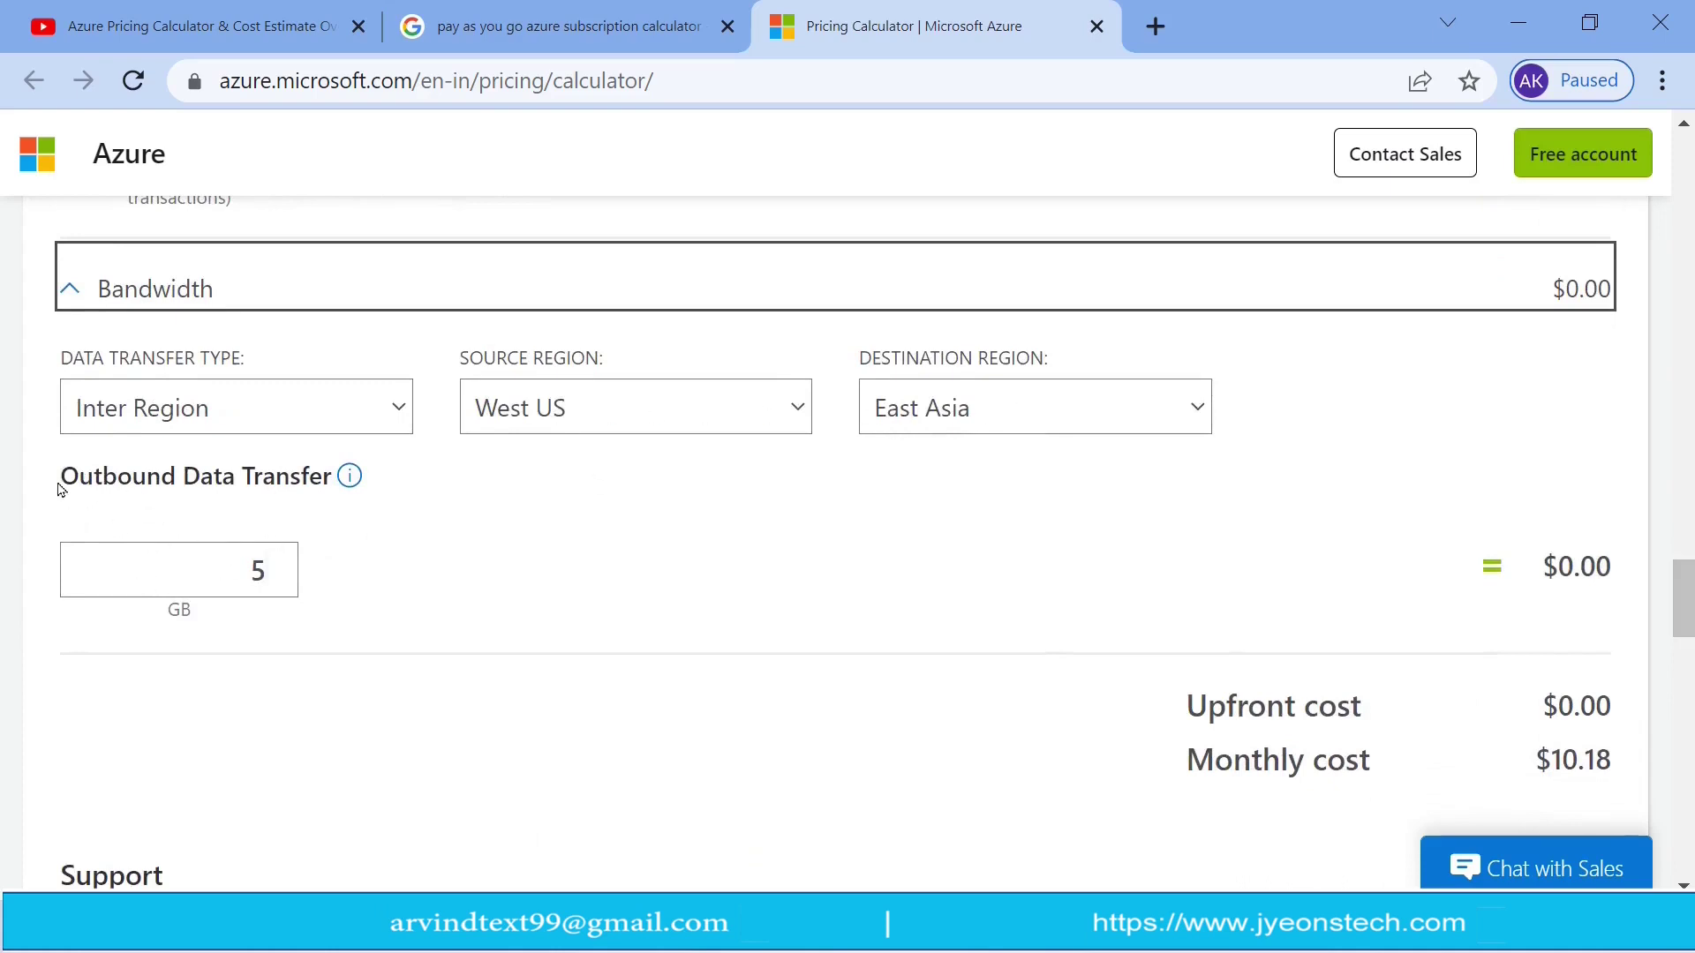
Step: Set the bandwidth's outbound data transfer to 10 GB and check its cost
{"action": "left_click_drag", "start_coordinate": [59, 481], "coordinate": [333, 477]}
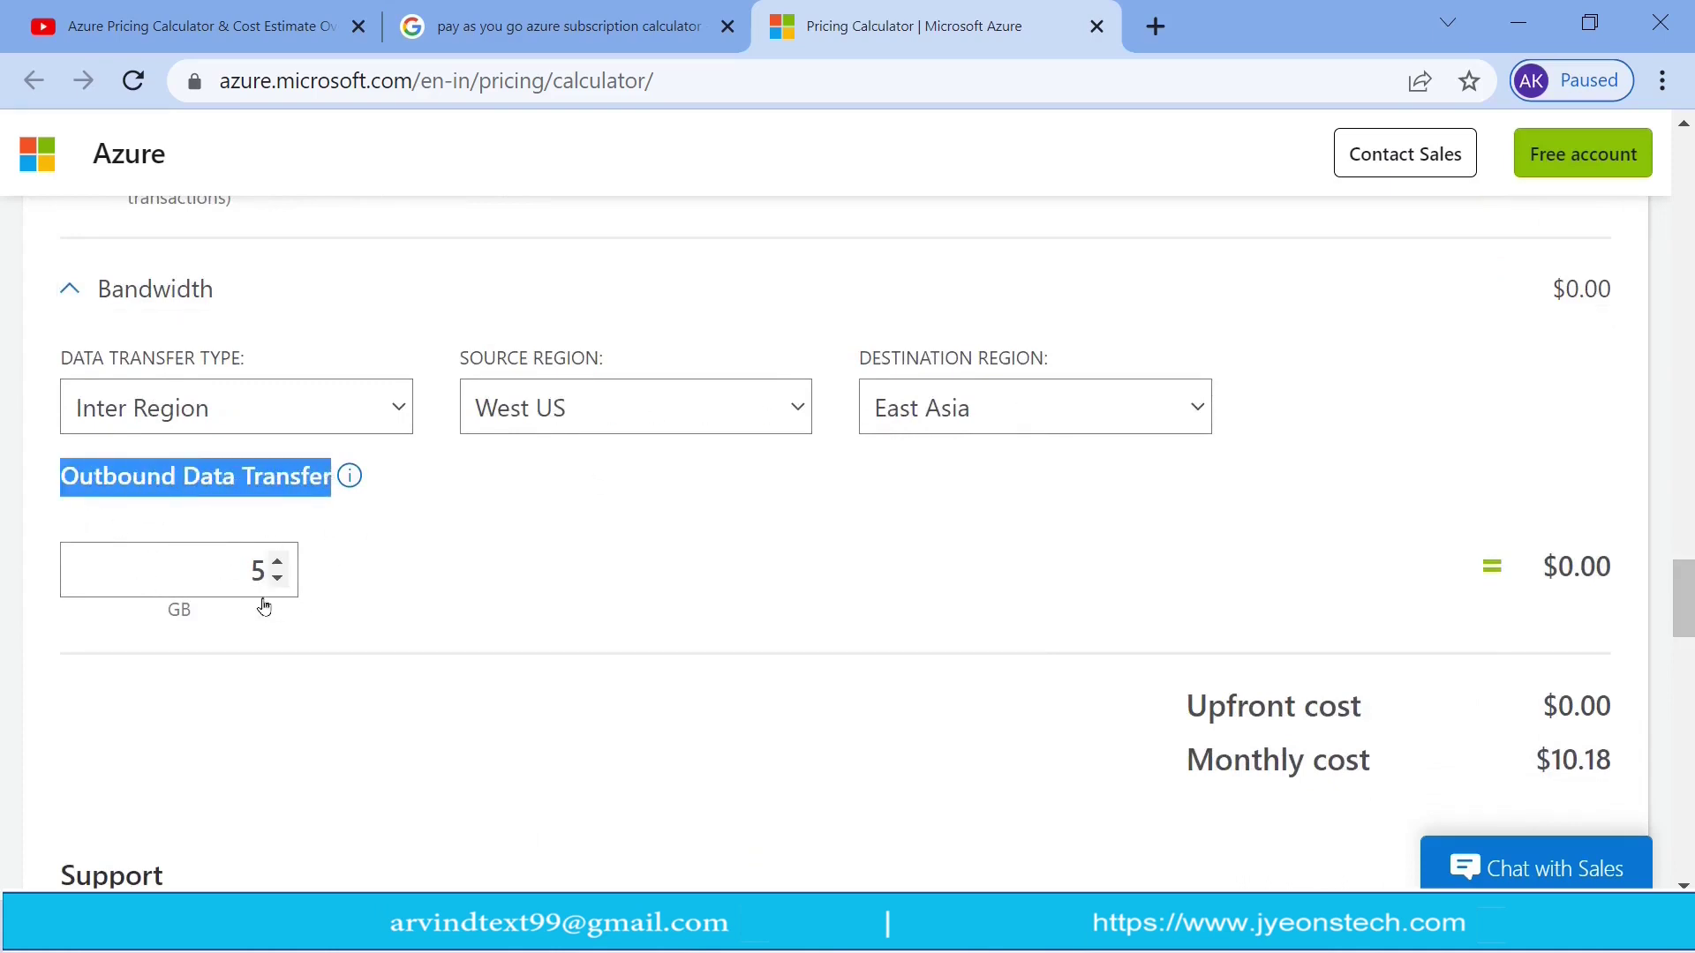
{"action": "double_click", "coordinate": [255, 572]}
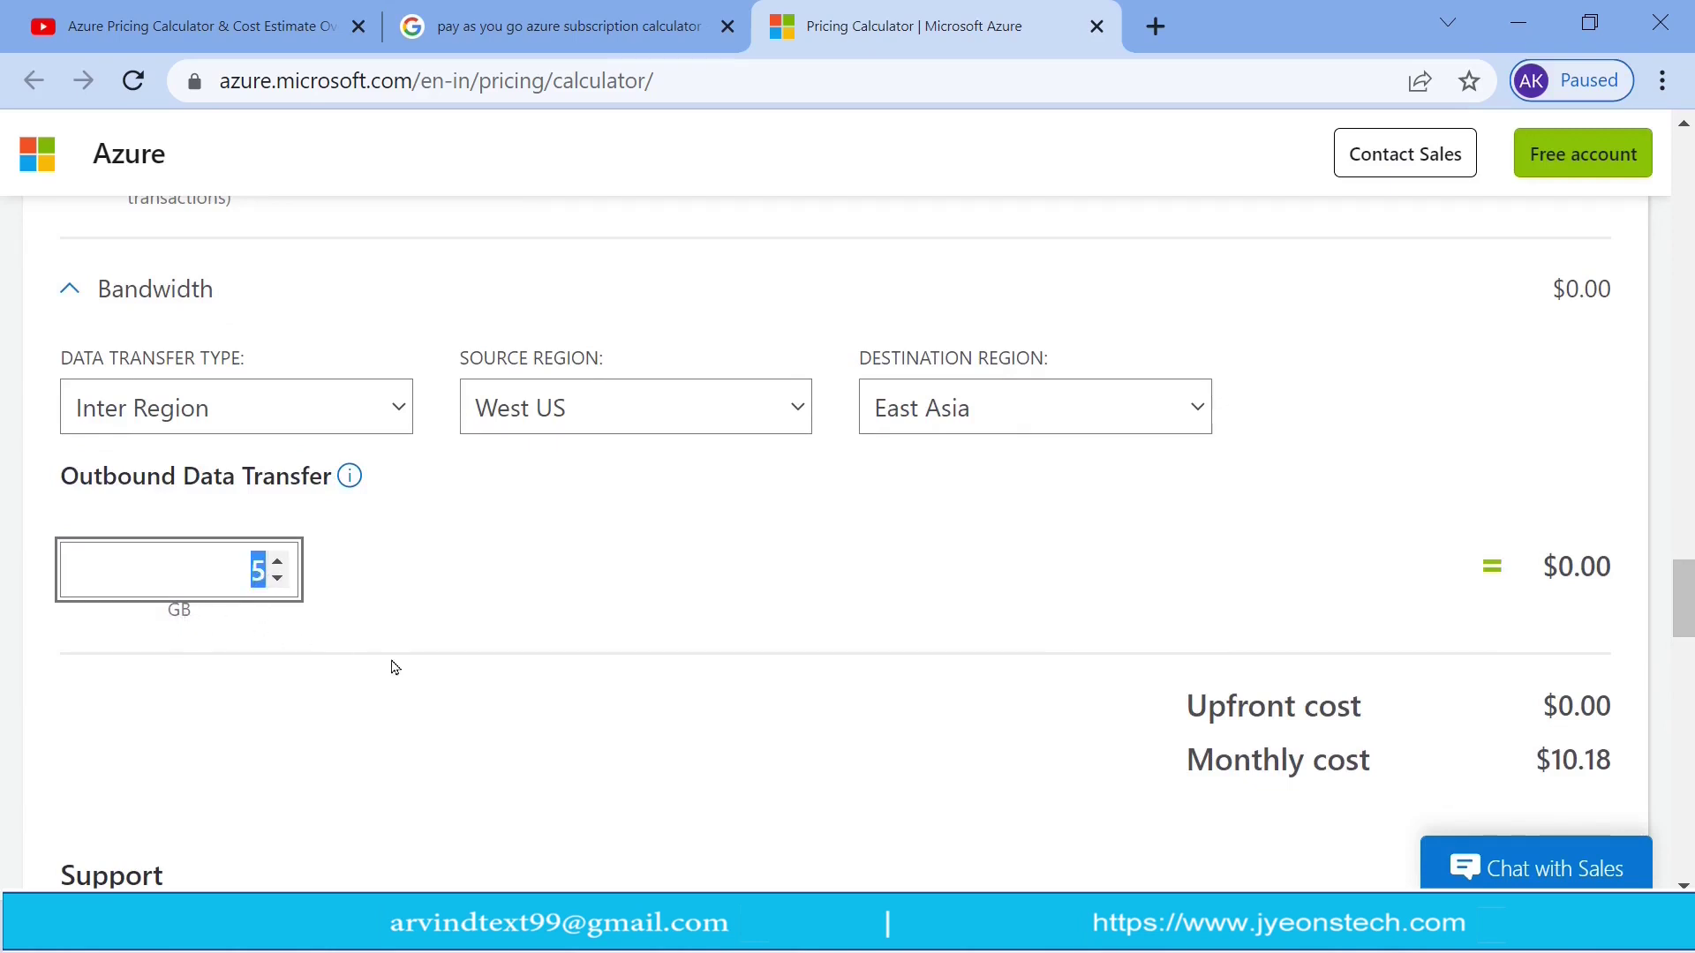
{"action": "type", "text": "10"}
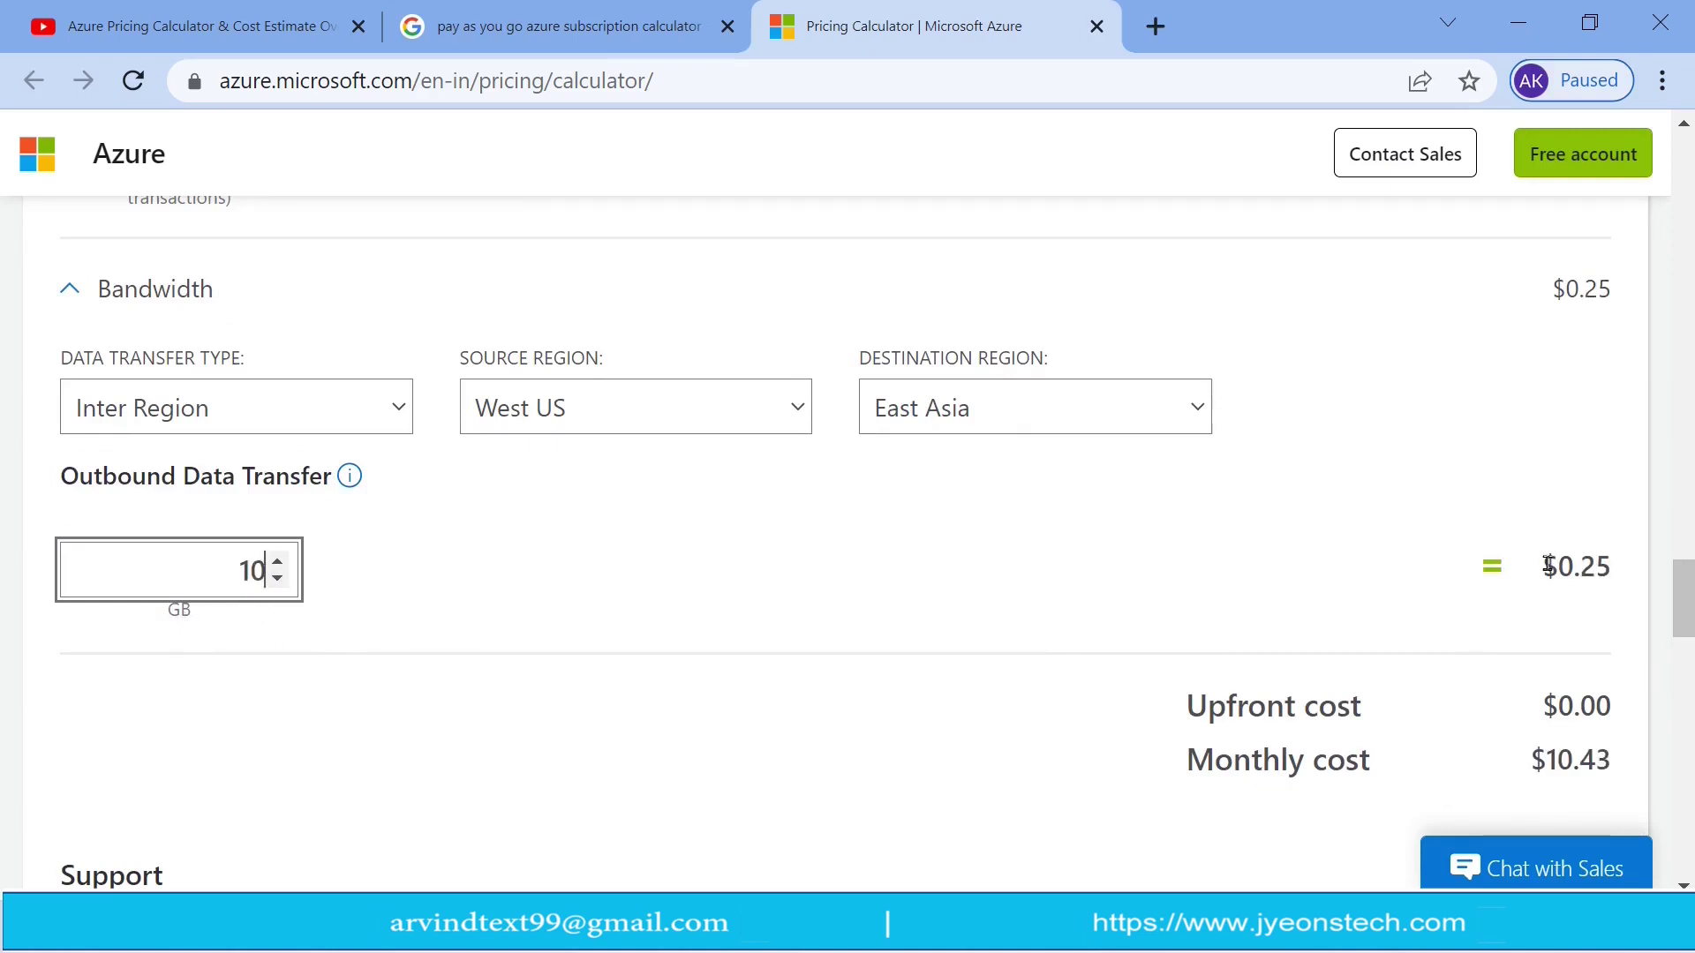
{"action": "double_click", "coordinate": [1547, 566]}
Step: Set the outbound data transfer to 30 GB and check the transfer cost and the virtual machine's monthly cost
{"action": "double_click", "coordinate": [251, 571]}
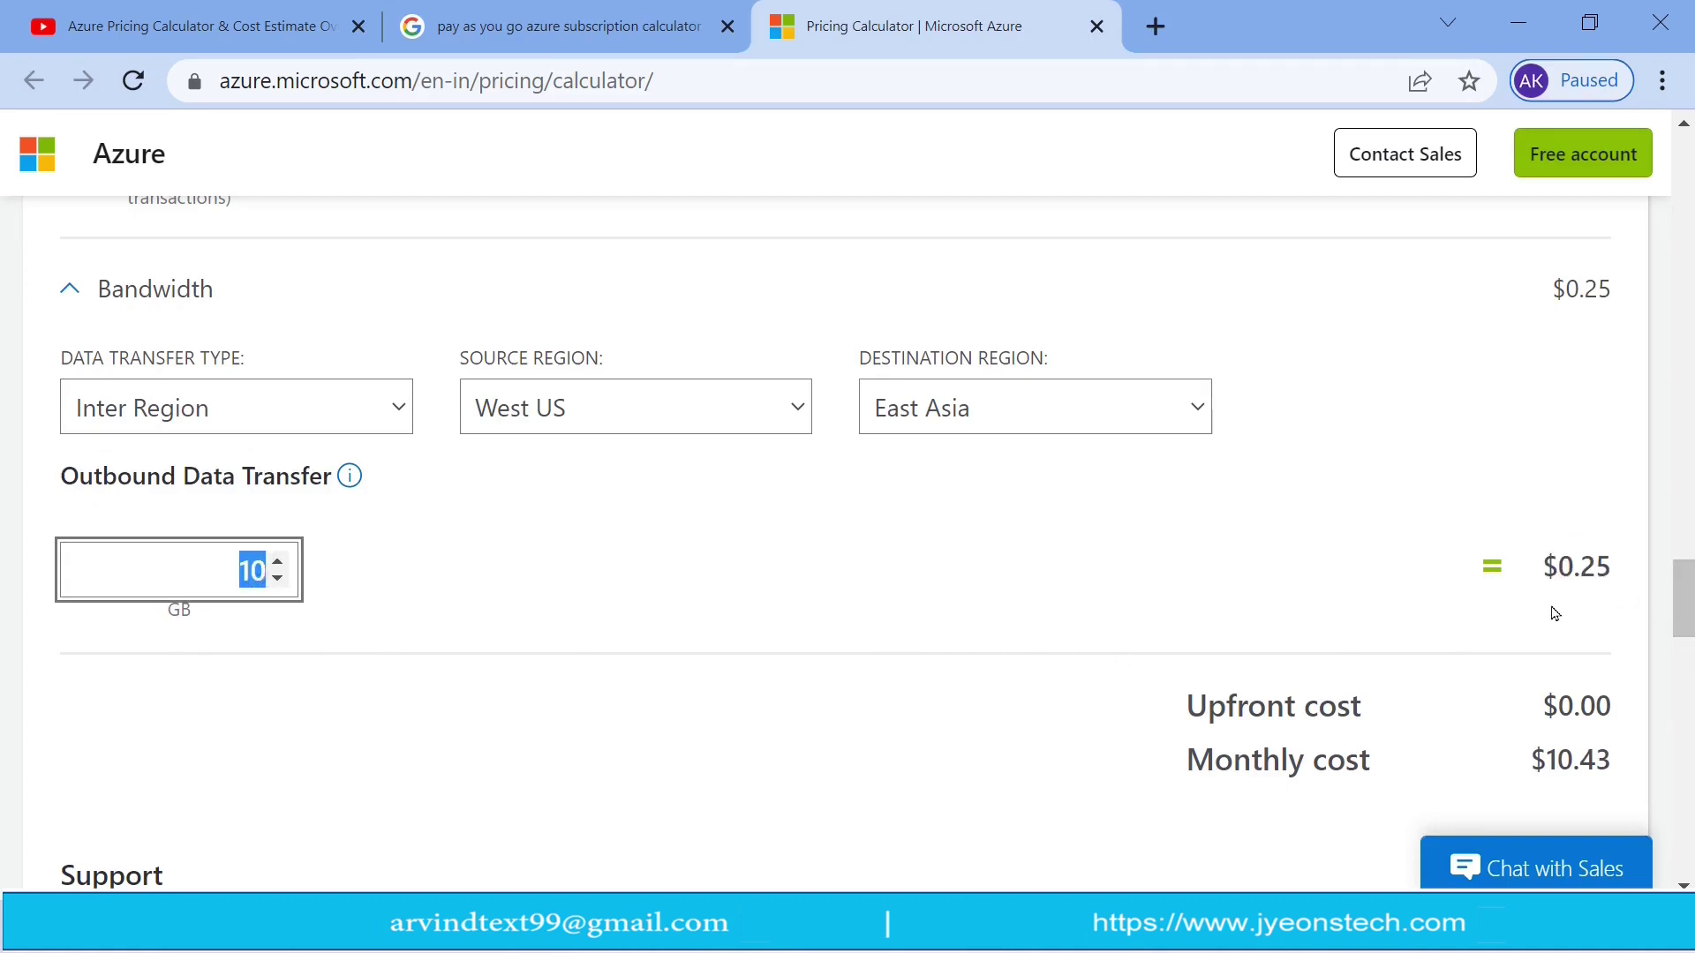
{"action": "type", "text": "30"}
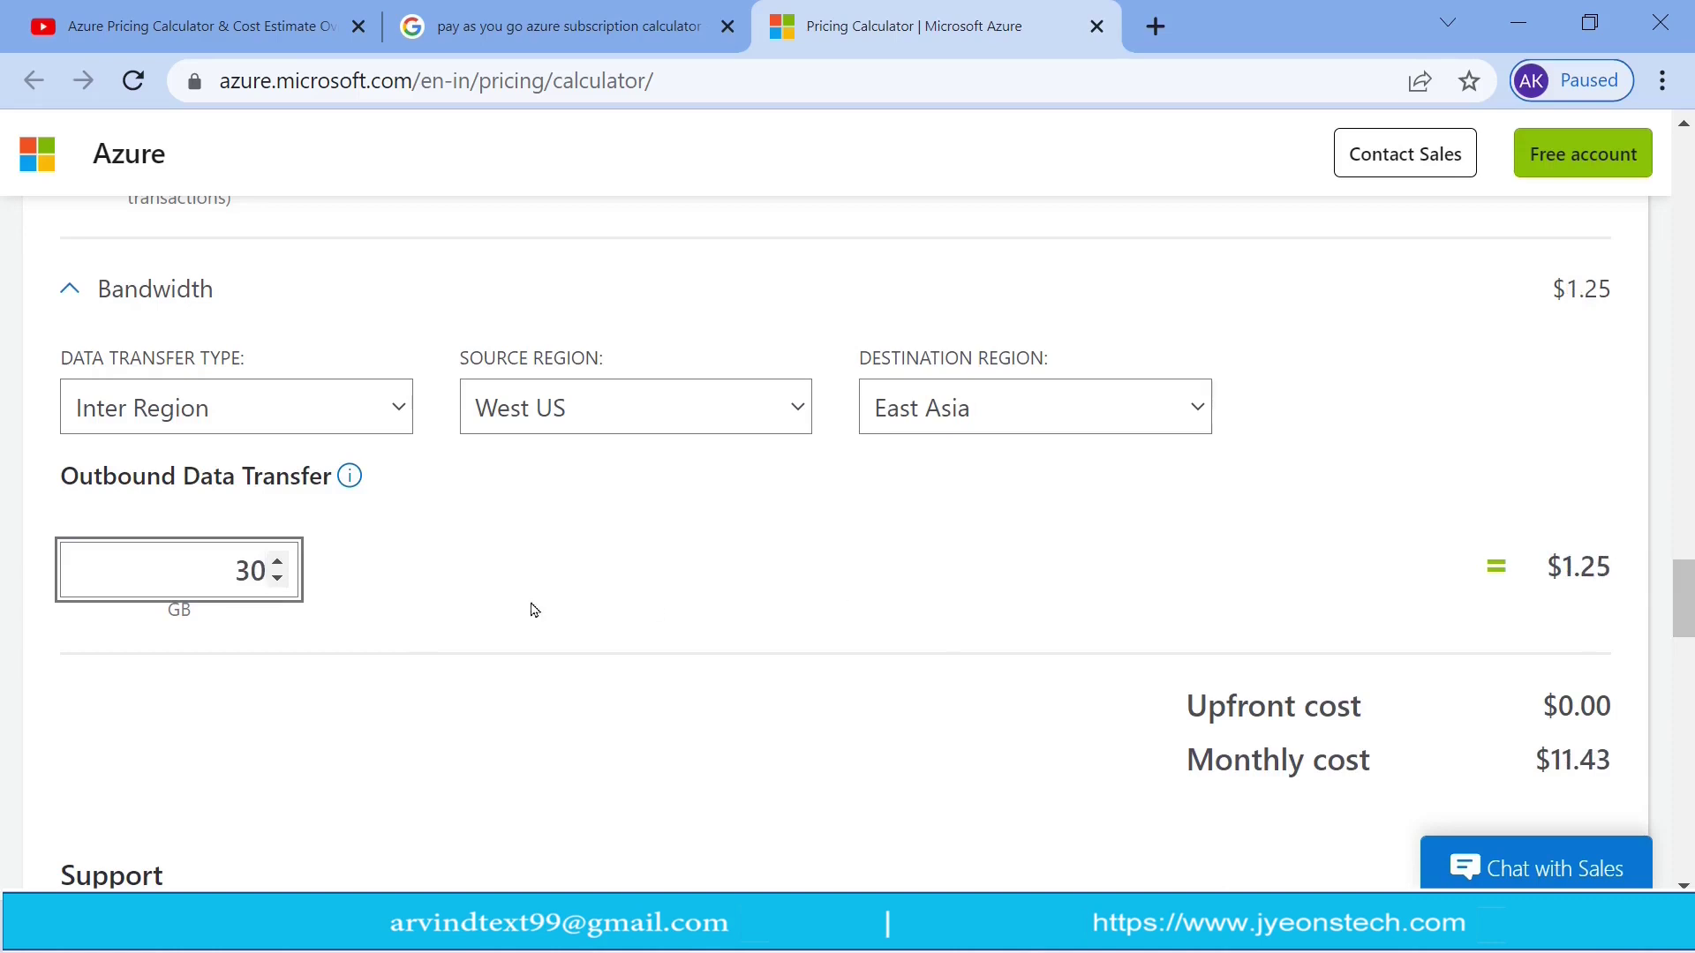
{"action": "left_click", "coordinate": [1553, 565]}
{"action": "left_click_drag", "start_coordinate": [1552, 564], "coordinate": [1615, 576]}
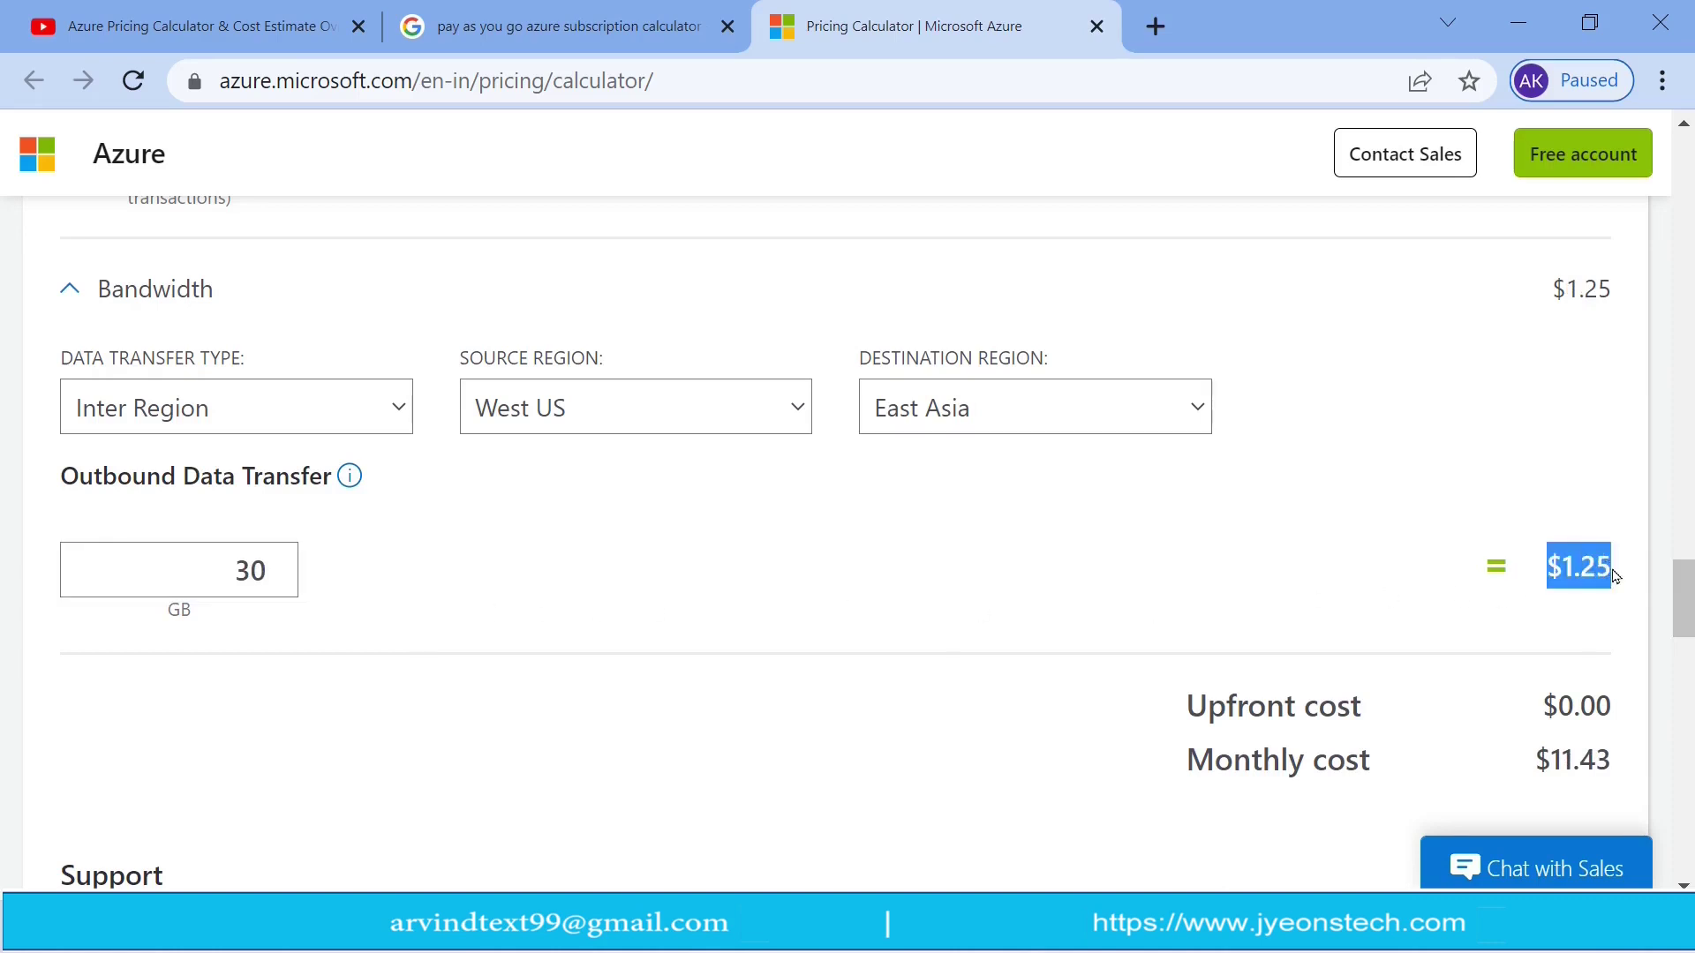
{"action": "left_click", "coordinate": [1582, 629]}
{"action": "scroll", "coordinate": [1680, 632], "scroll_direction": "down", "scroll_amount": 2}
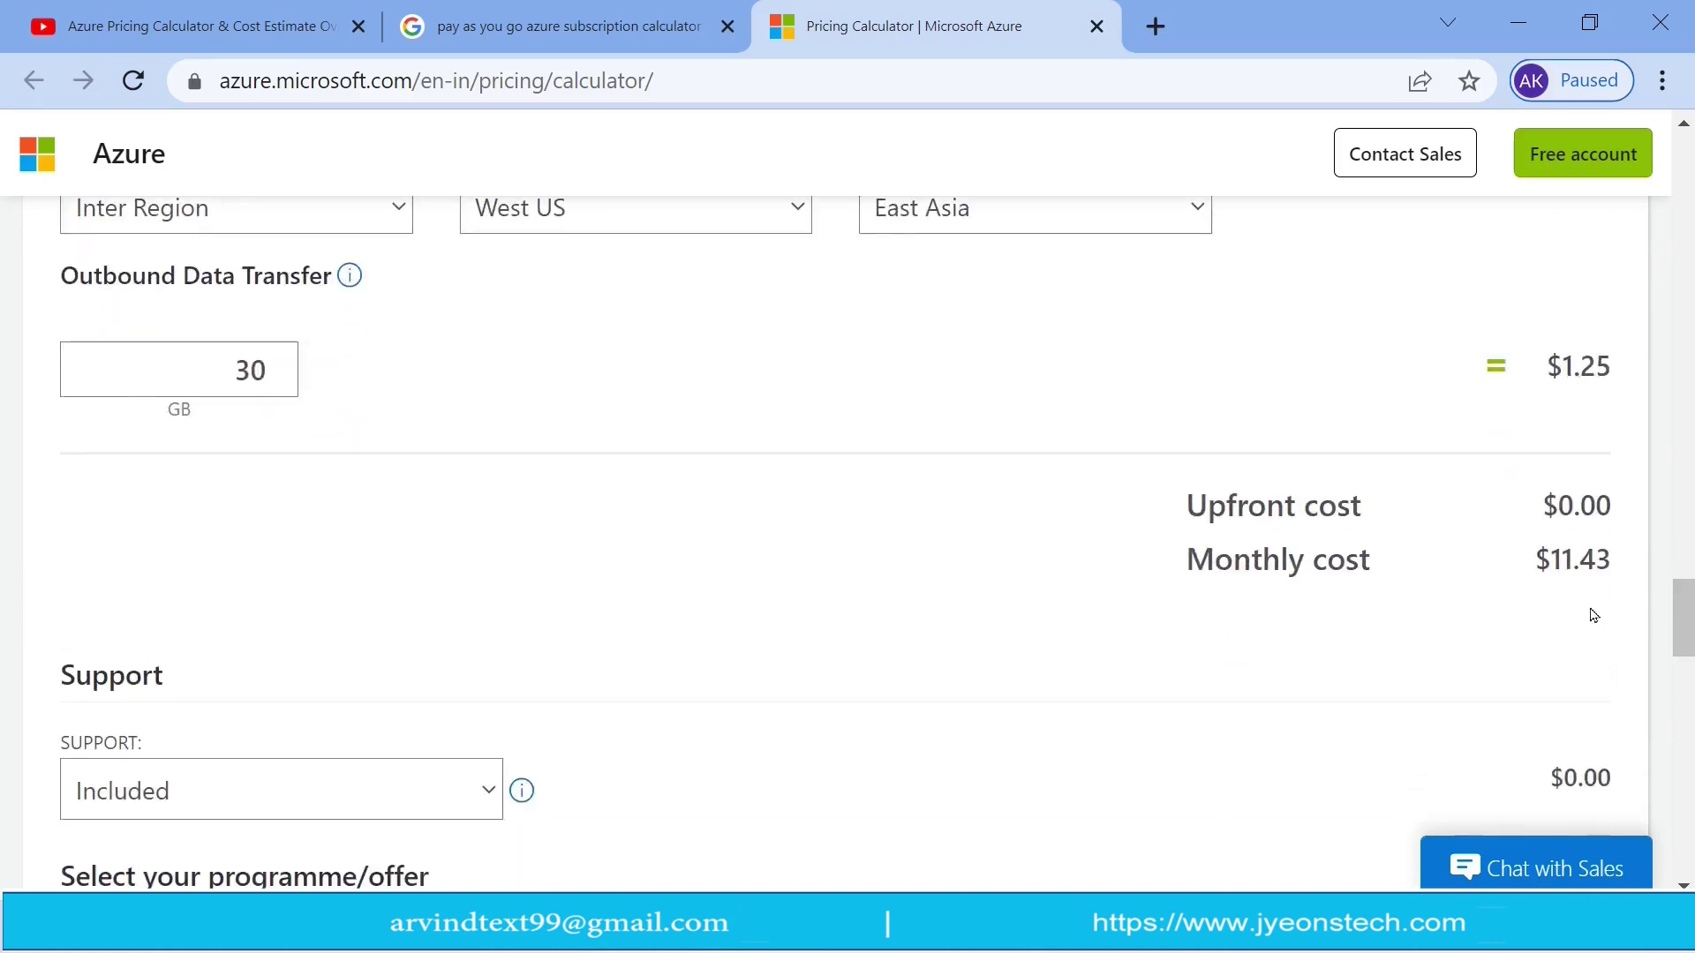
{"action": "left_click_drag", "start_coordinate": [1539, 562], "coordinate": [1612, 565]}
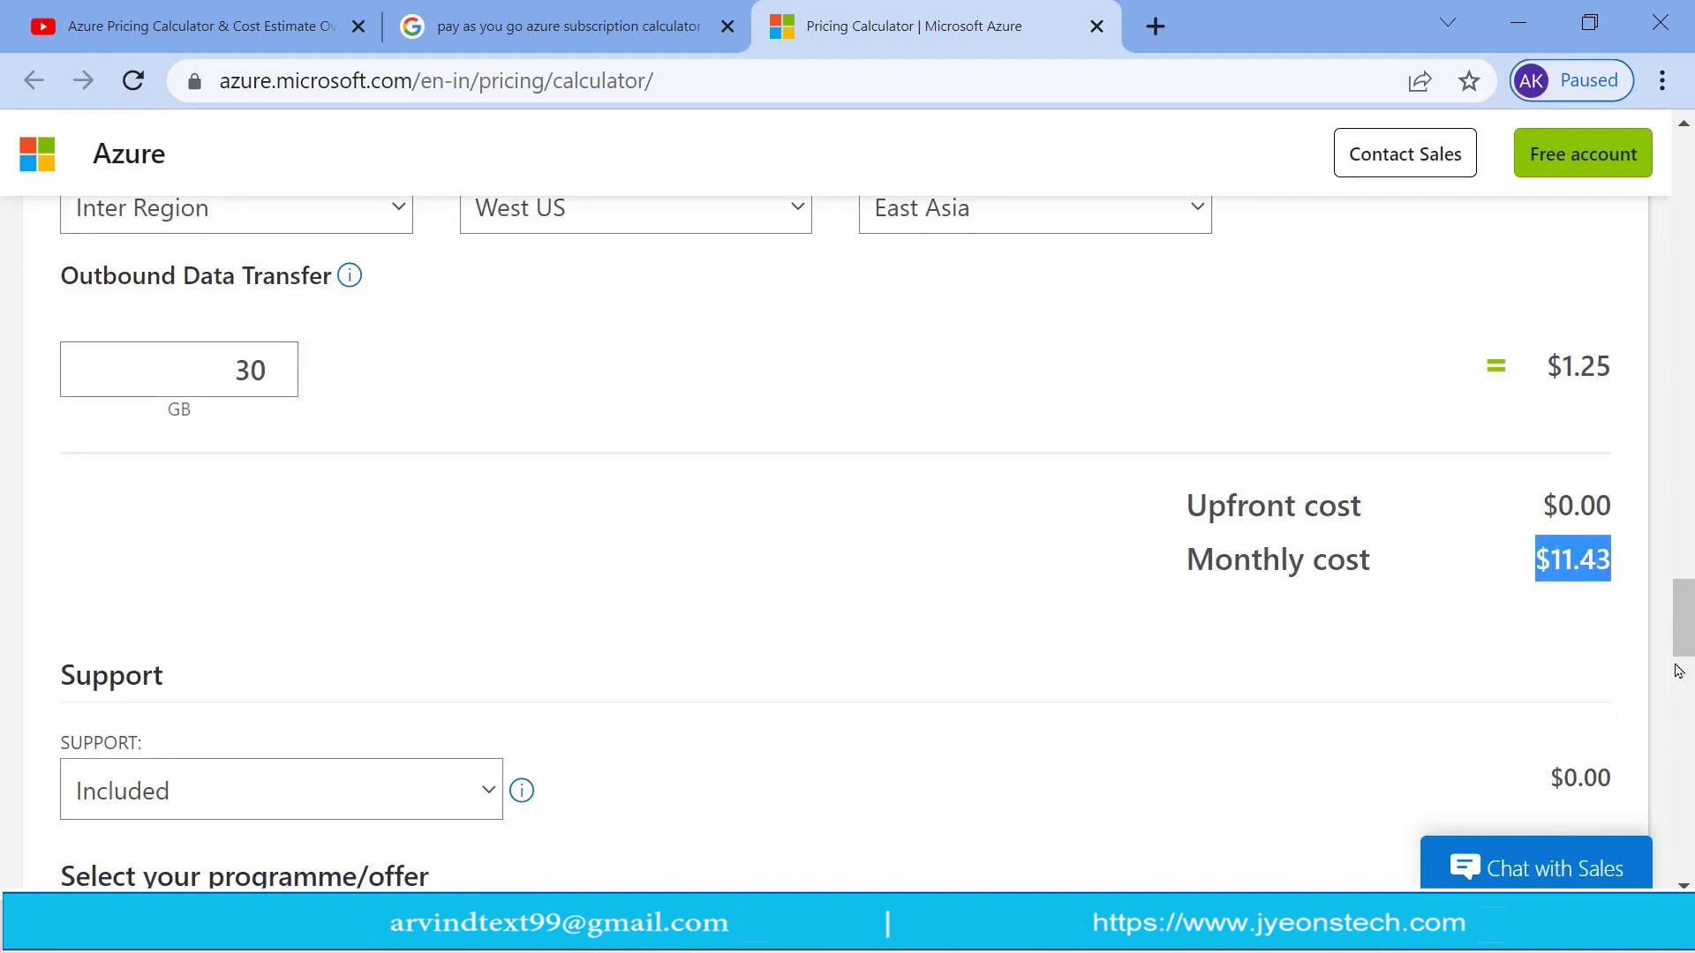
Step: Compare the prices of the Developer, Standard and Professional Direct support plans by selecting each in turn
{"action": "scroll", "coordinate": [1688, 653], "scroll_direction": "down", "scroll_amount": 1}
{"action": "scroll", "coordinate": [1688, 653], "scroll_direction": "down", "scroll_amount": 3}
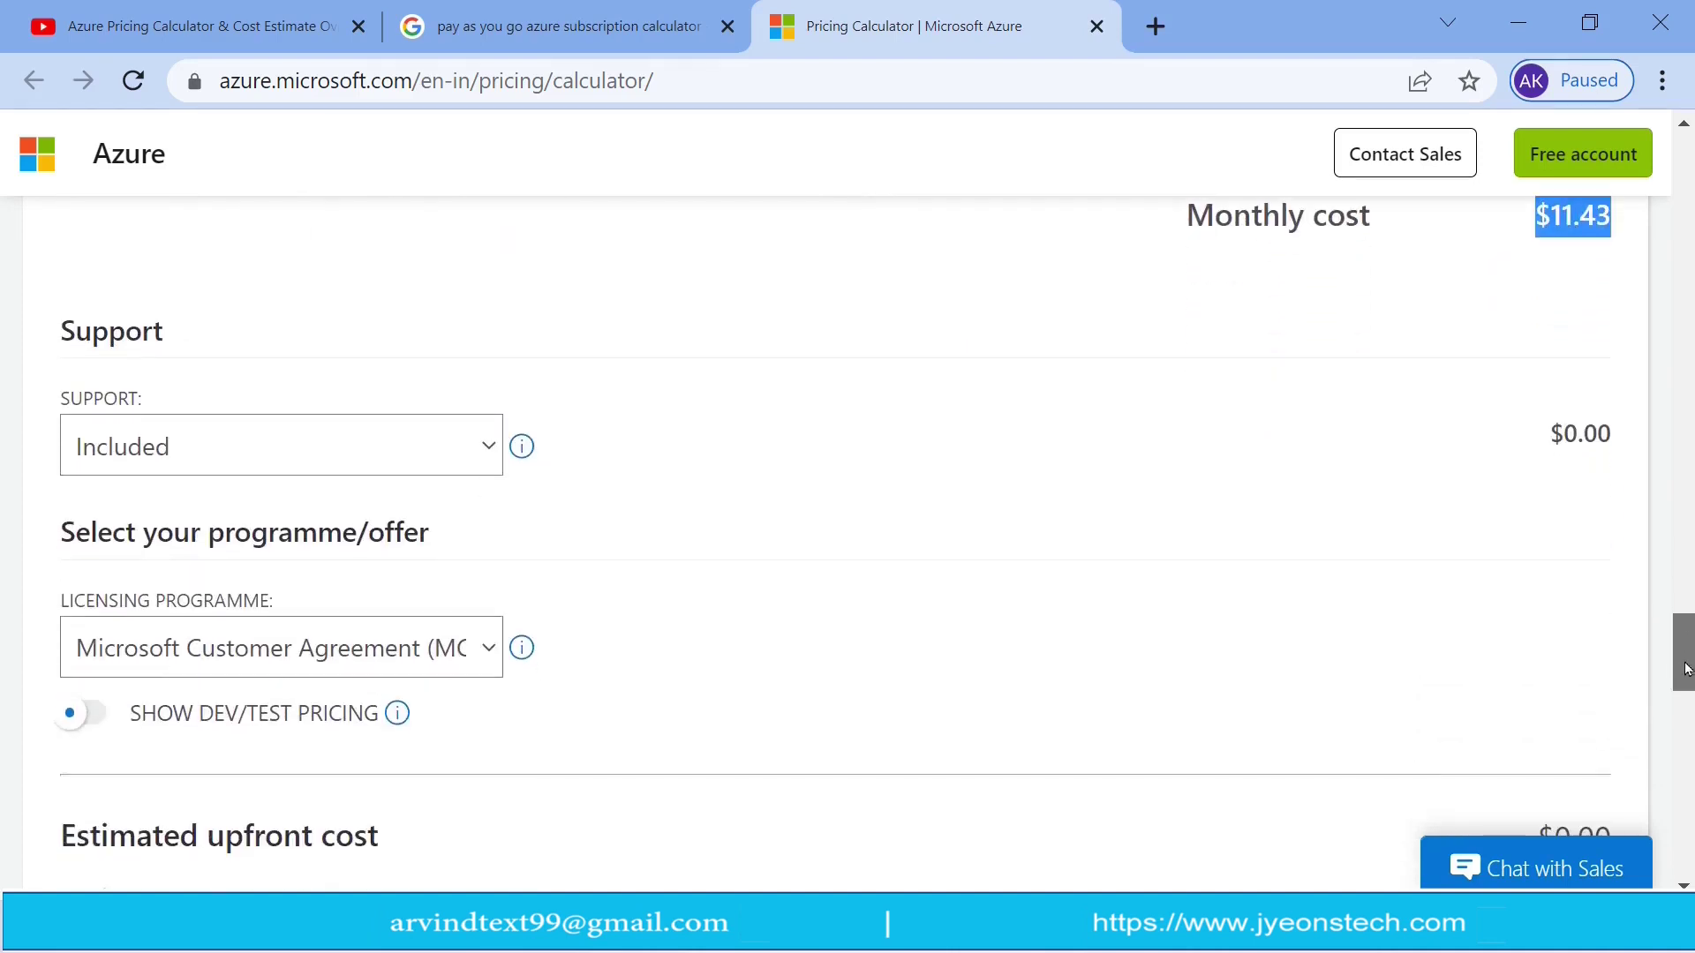
{"action": "left_click", "coordinate": [377, 457]}
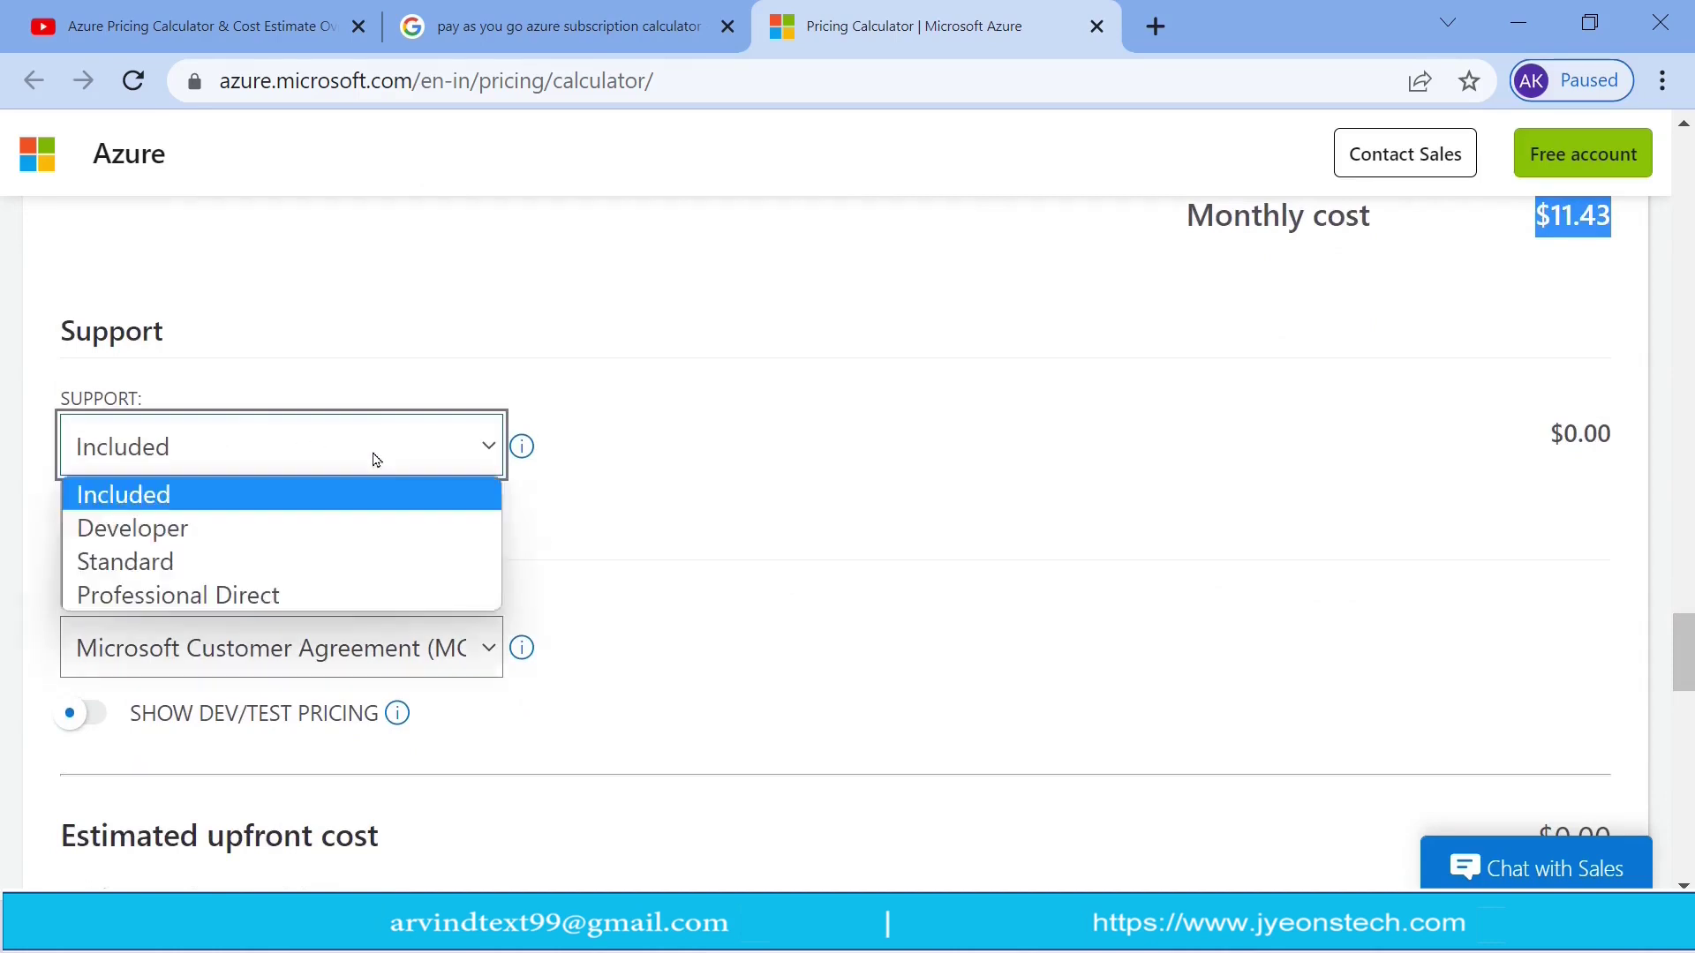
{"action": "left_click", "coordinate": [175, 542]}
{"action": "left_click", "coordinate": [310, 472]}
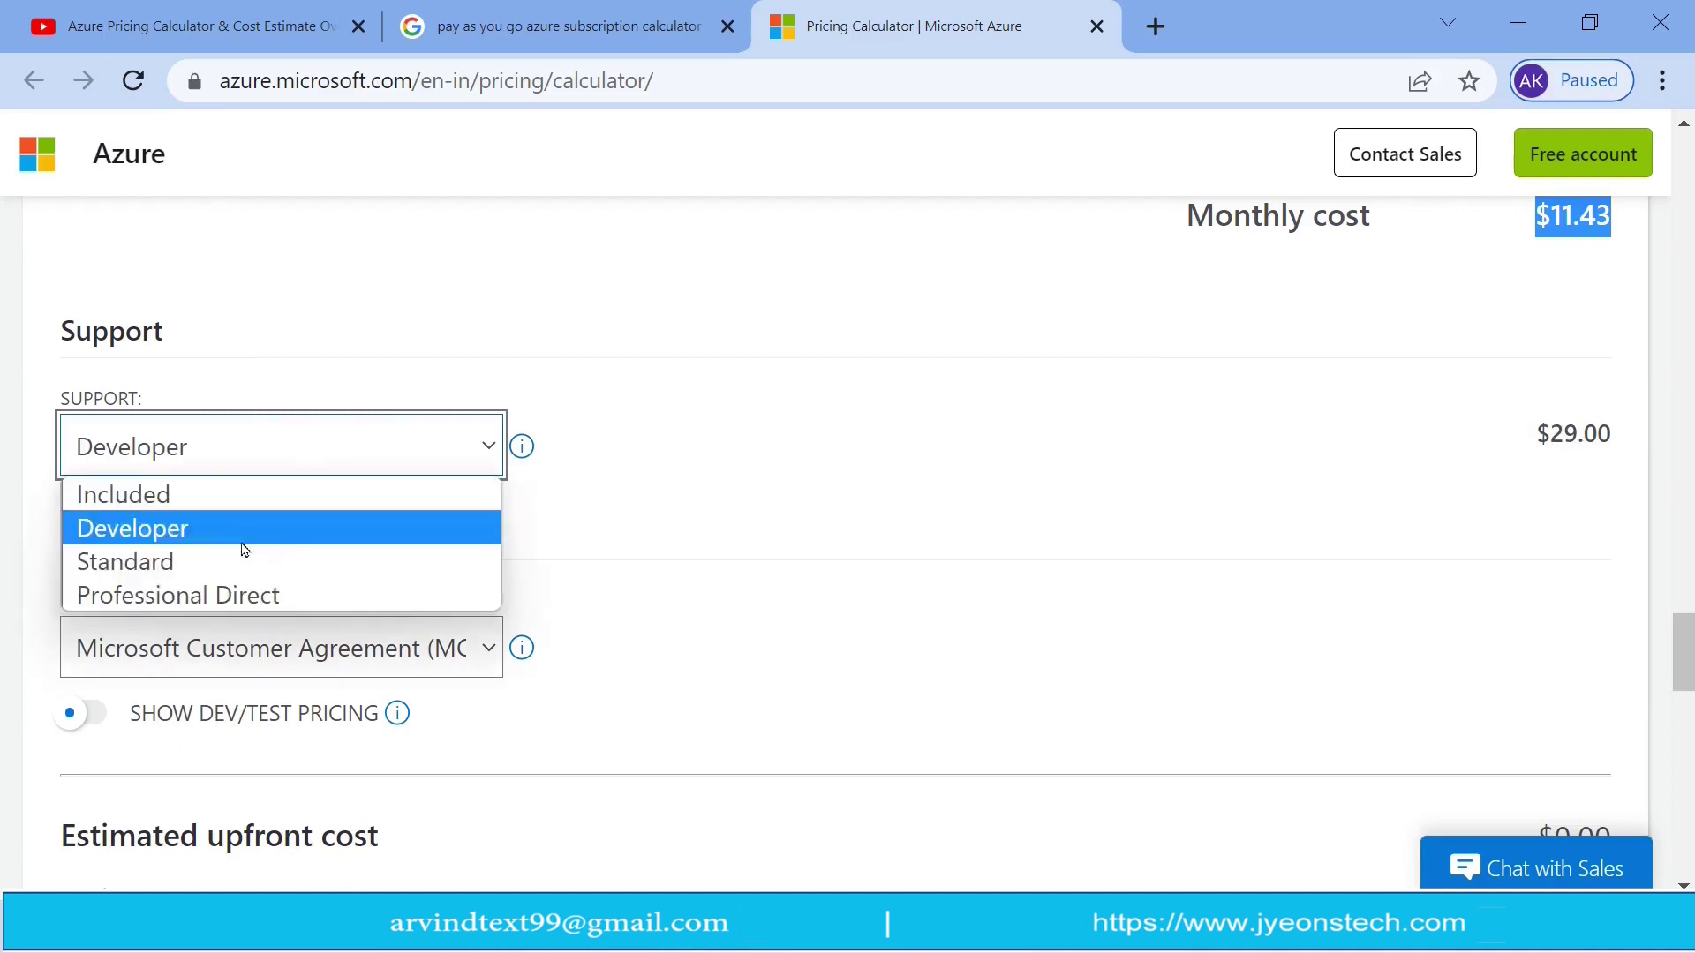
{"action": "left_click", "coordinate": [246, 561]}
{"action": "left_click_drag", "start_coordinate": [1527, 434], "coordinate": [1577, 434]}
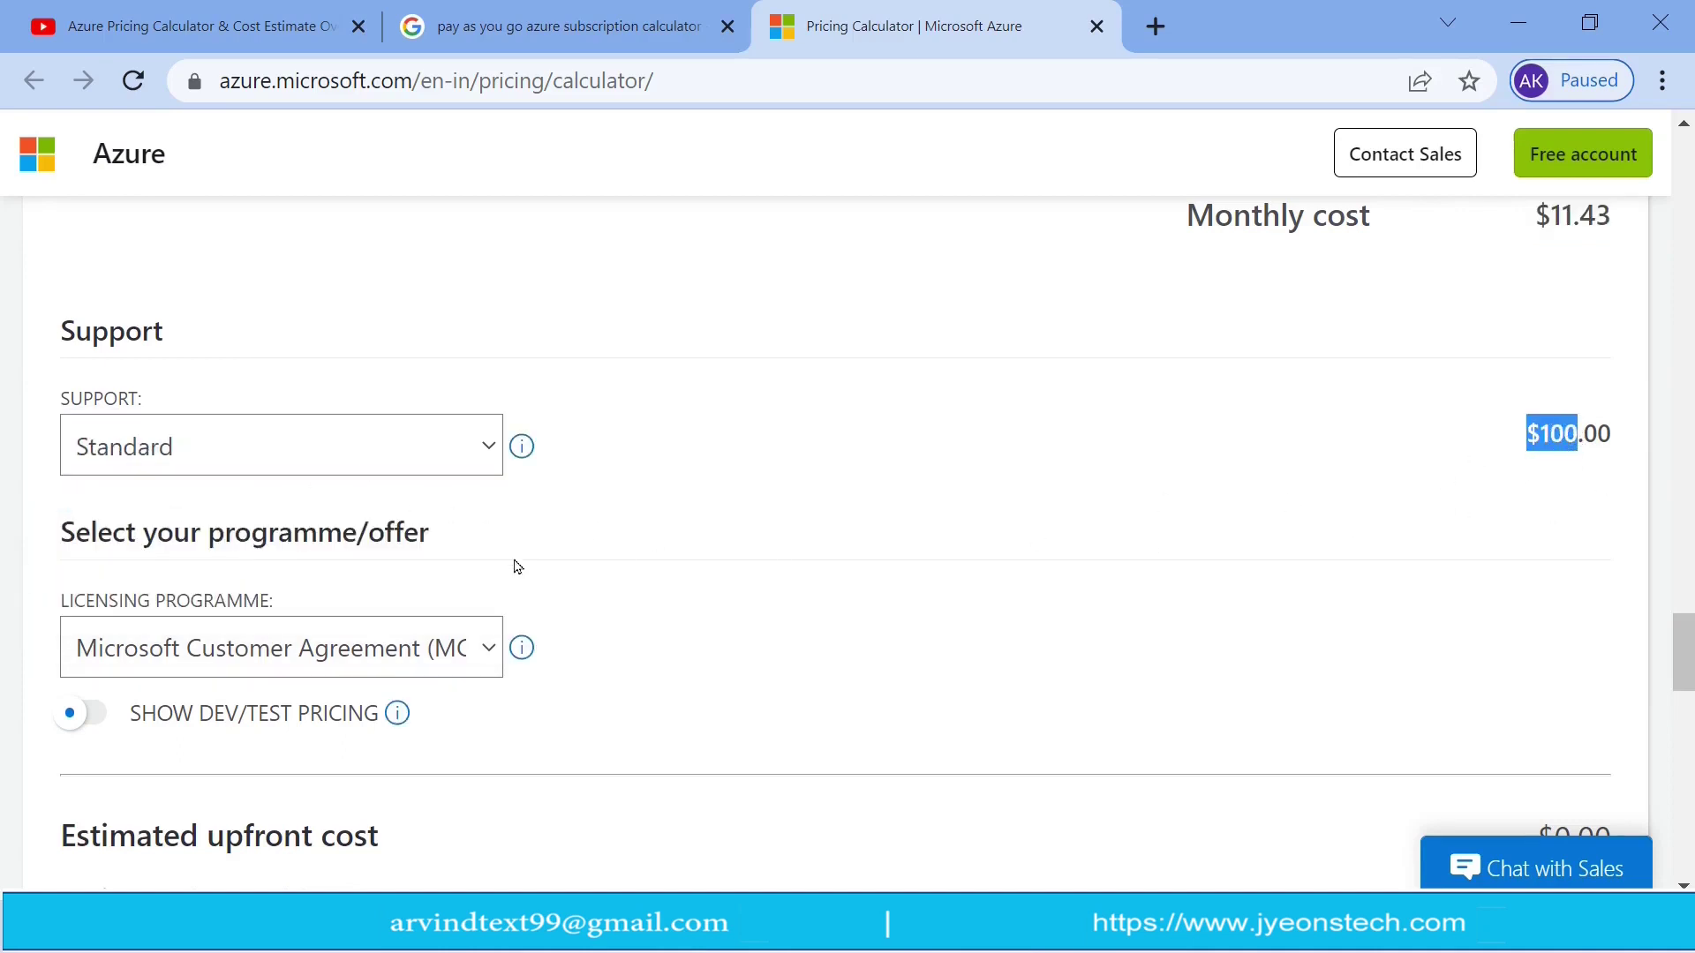
{"action": "left_click", "coordinate": [362, 466]}
{"action": "left_click", "coordinate": [279, 593]}
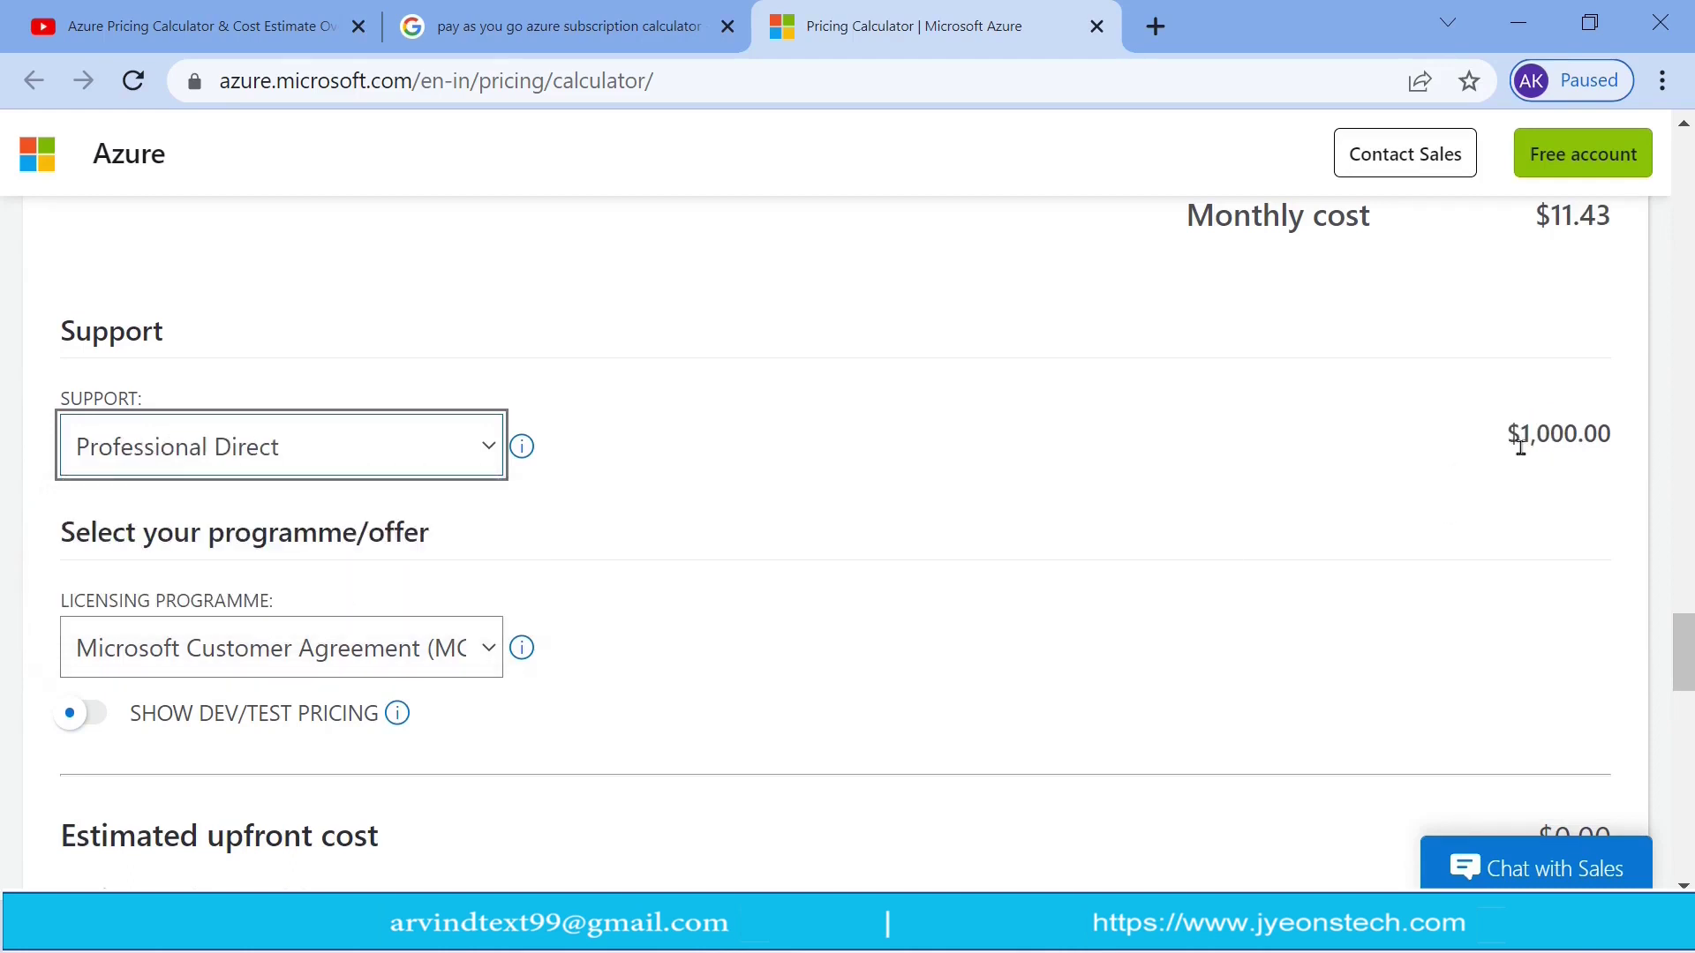
{"action": "left_click_drag", "start_coordinate": [1508, 433], "coordinate": [1576, 435]}
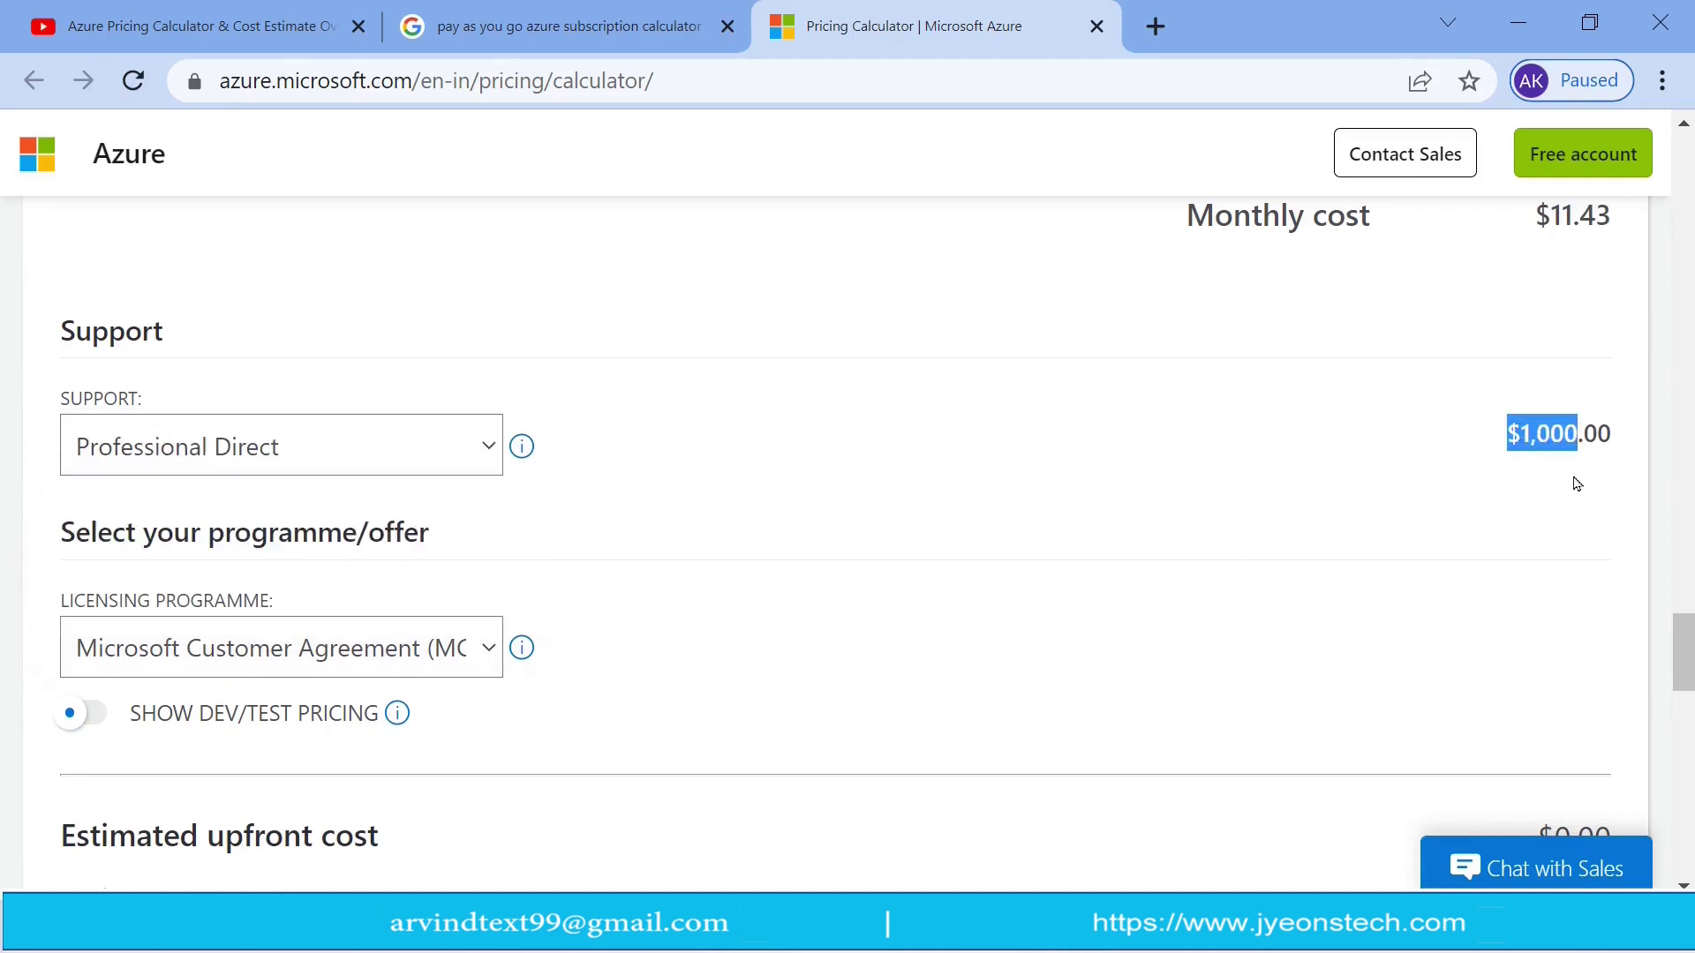
Step: Set the support plan to Developer and check its price and the overall estimated monthly cost
{"action": "left_click", "coordinate": [320, 465]}
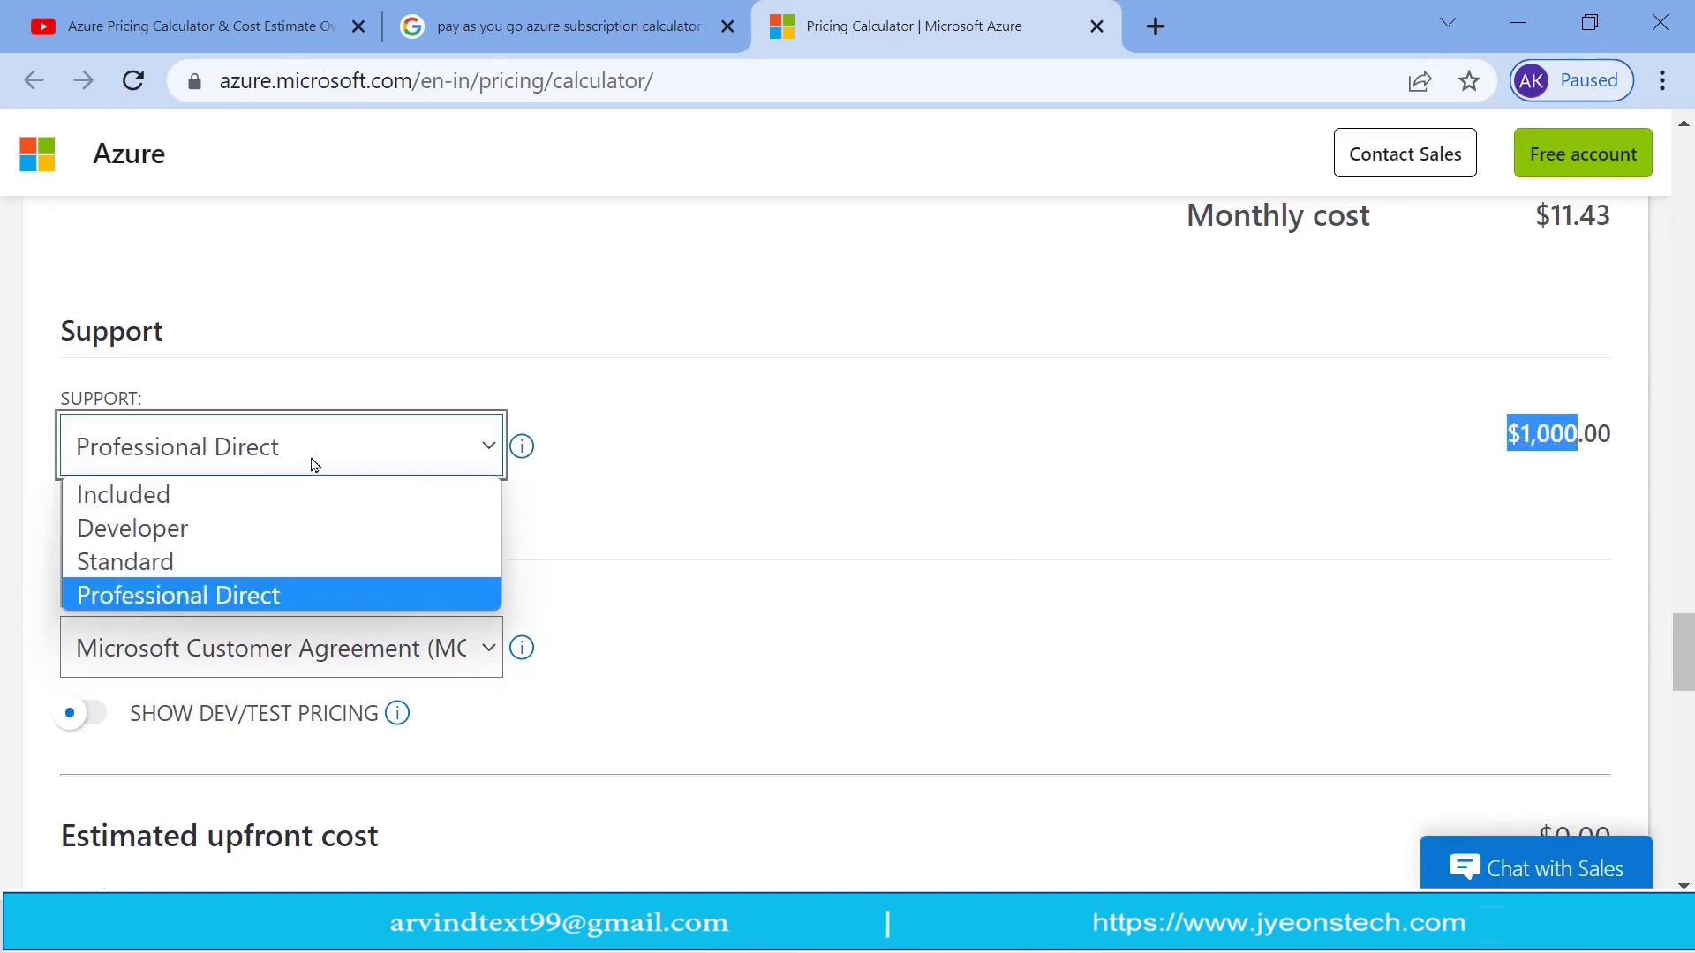
{"action": "left_click", "coordinate": [250, 523]}
{"action": "left_click_drag", "start_coordinate": [1539, 433], "coordinate": [1564, 433]}
{"action": "scroll", "coordinate": [1686, 662], "scroll_direction": "down", "scroll_amount": 1}
{"action": "scroll", "coordinate": [1686, 662], "scroll_direction": "down", "scroll_amount": 1}
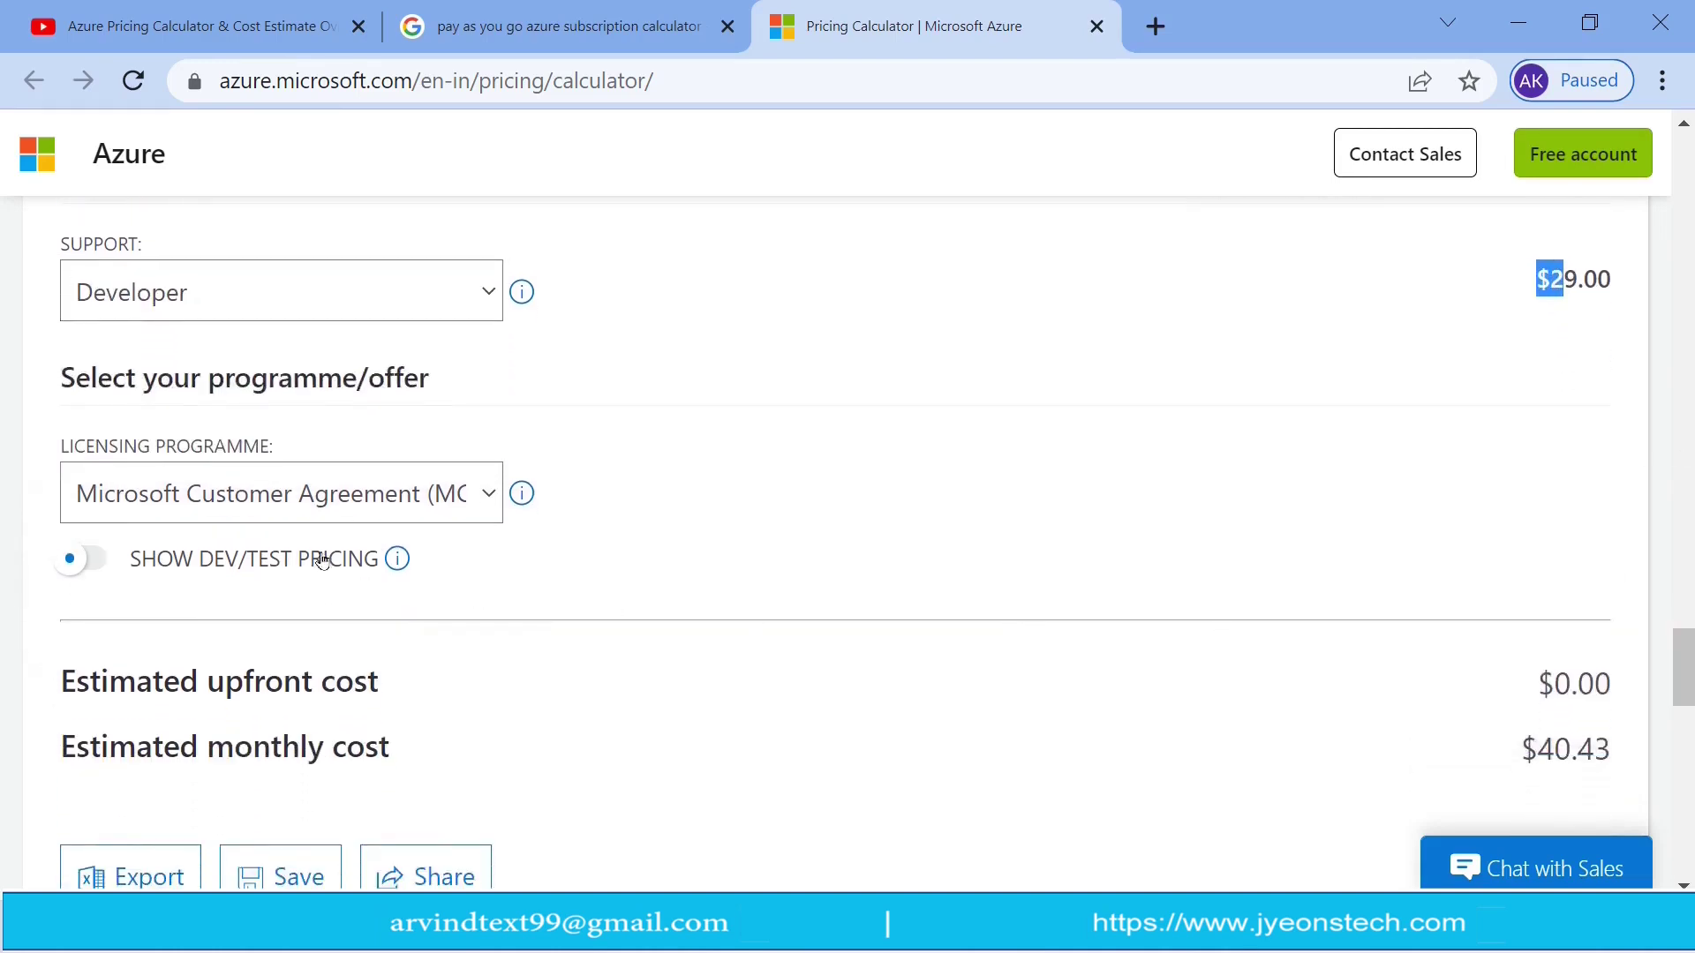
Step: Check the available licensing programme options and the estimate's overall monthly cost
{"action": "left_click", "coordinate": [404, 506]}
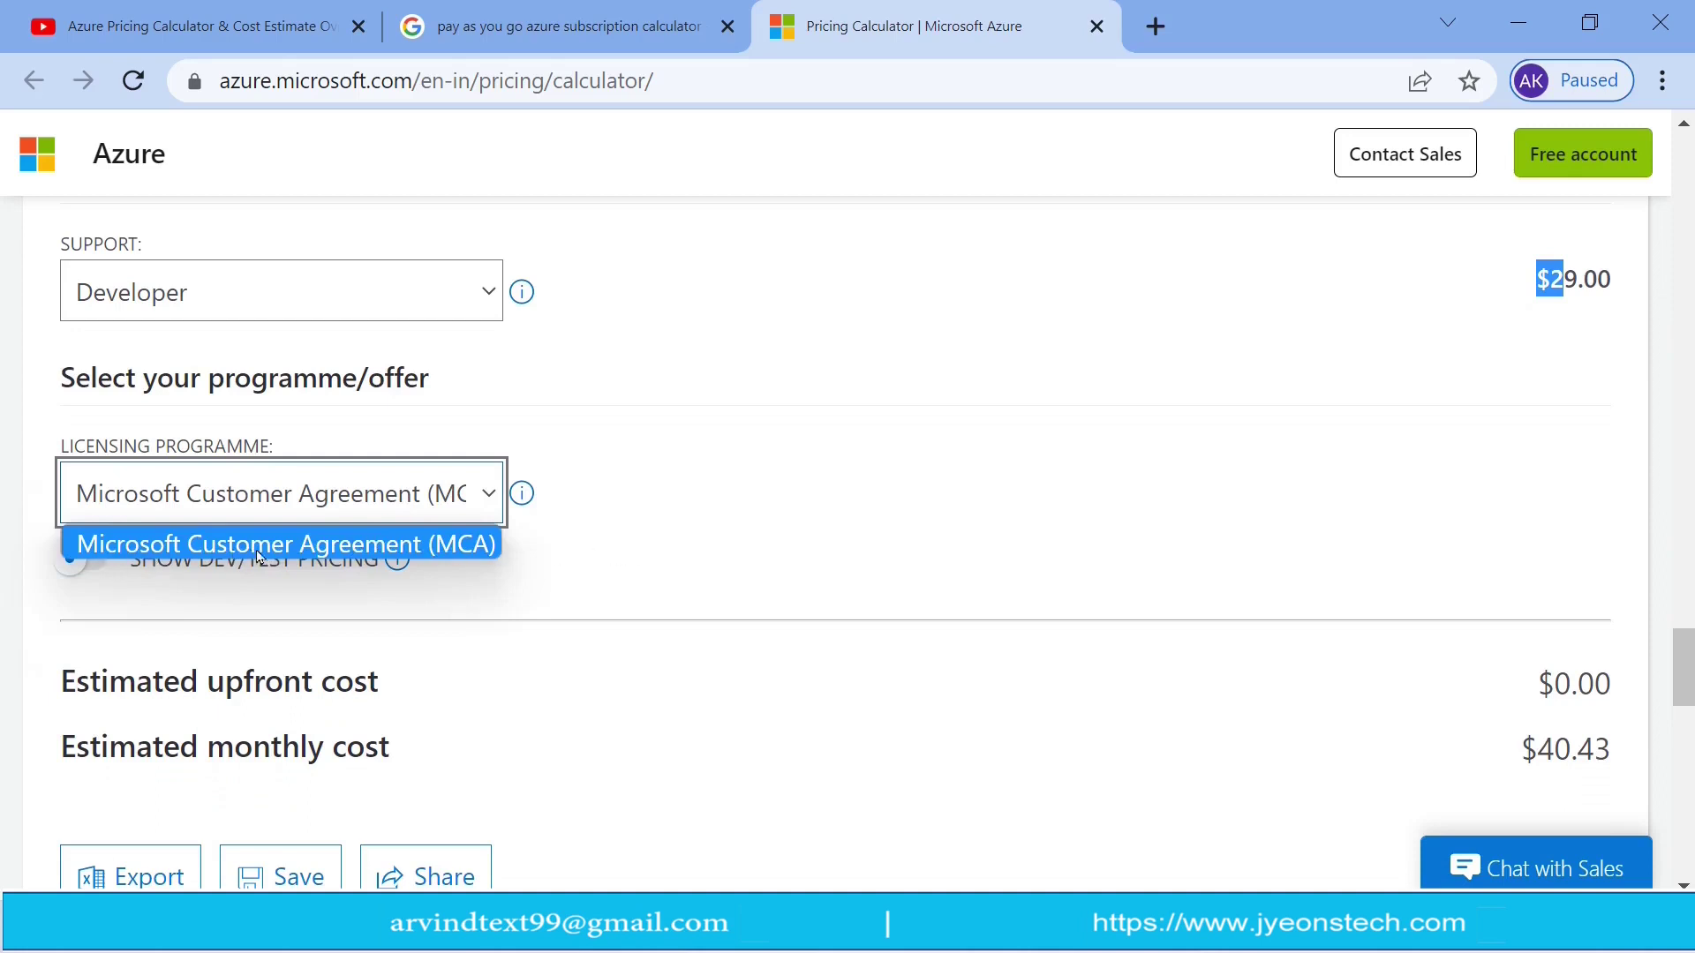
{"action": "left_click", "coordinate": [1279, 582]}
{"action": "scroll", "coordinate": [1617, 629], "scroll_direction": "down", "scroll_amount": 3}
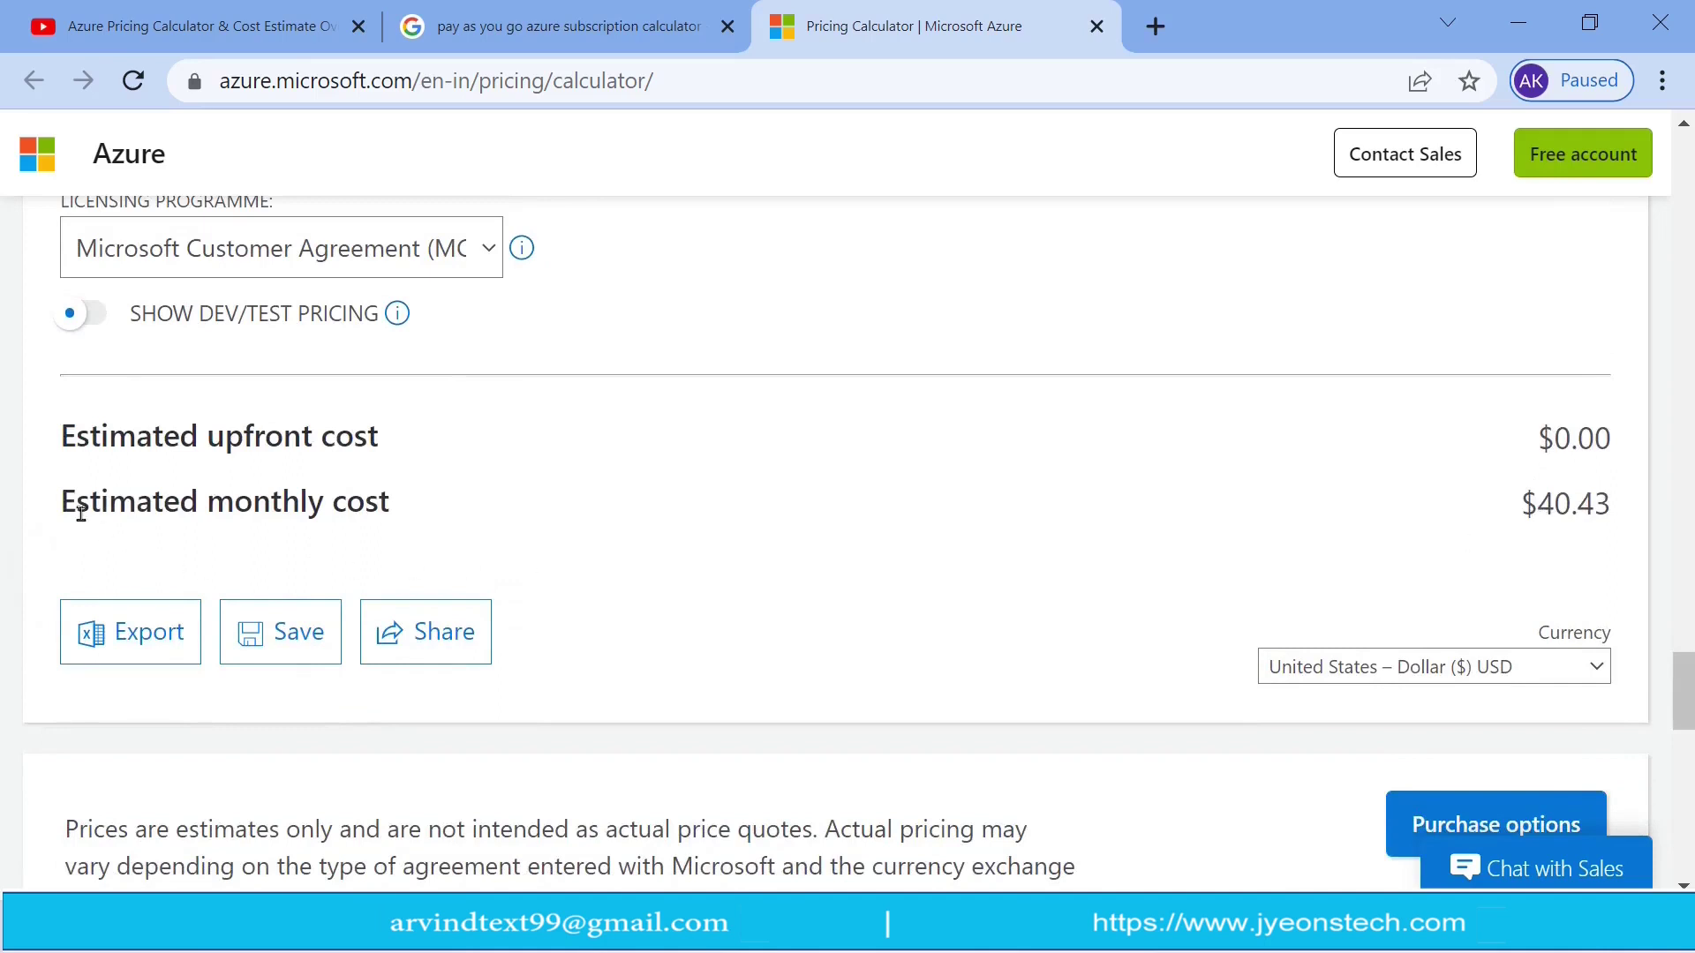
{"action": "left_click_drag", "start_coordinate": [71, 501], "coordinate": [381, 505]}
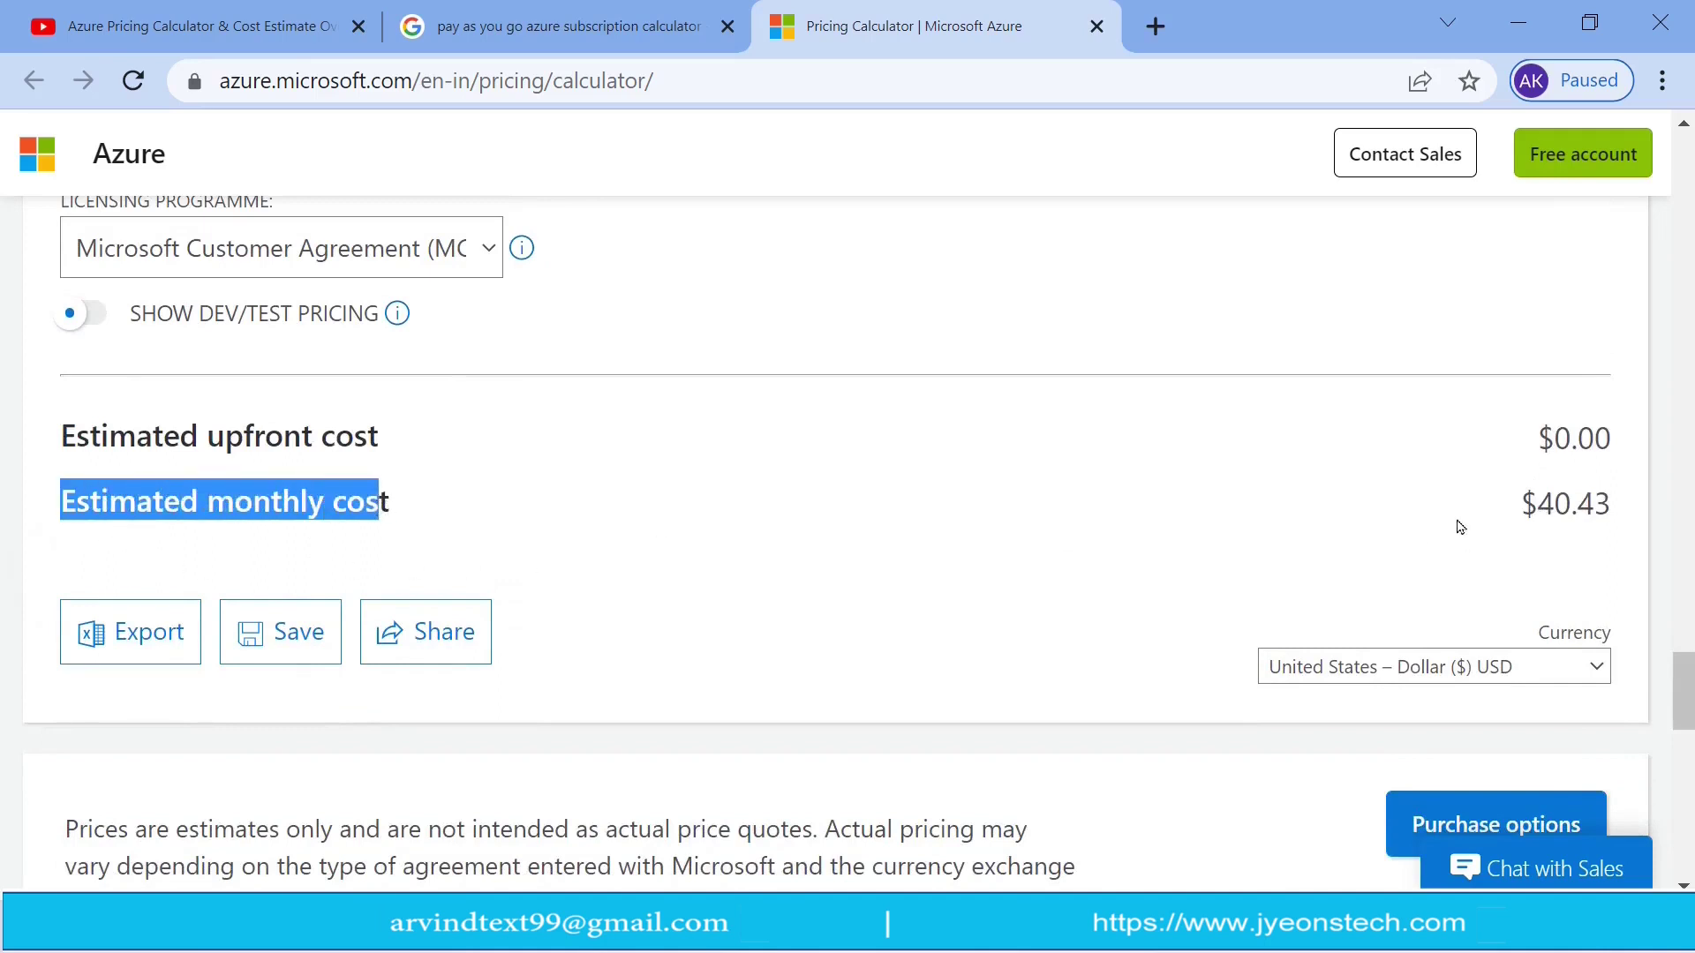
{"action": "left_click_drag", "start_coordinate": [1520, 510], "coordinate": [1608, 509]}
{"action": "mouse_move", "coordinate": [1688, 692]}
{"action": "left_mouse_down"}
{"action": "mouse_move", "coordinate": [1688, 713]}
{"action": "mouse_move", "coordinate": [1688, 690]}
{"action": "left_mouse_up"}
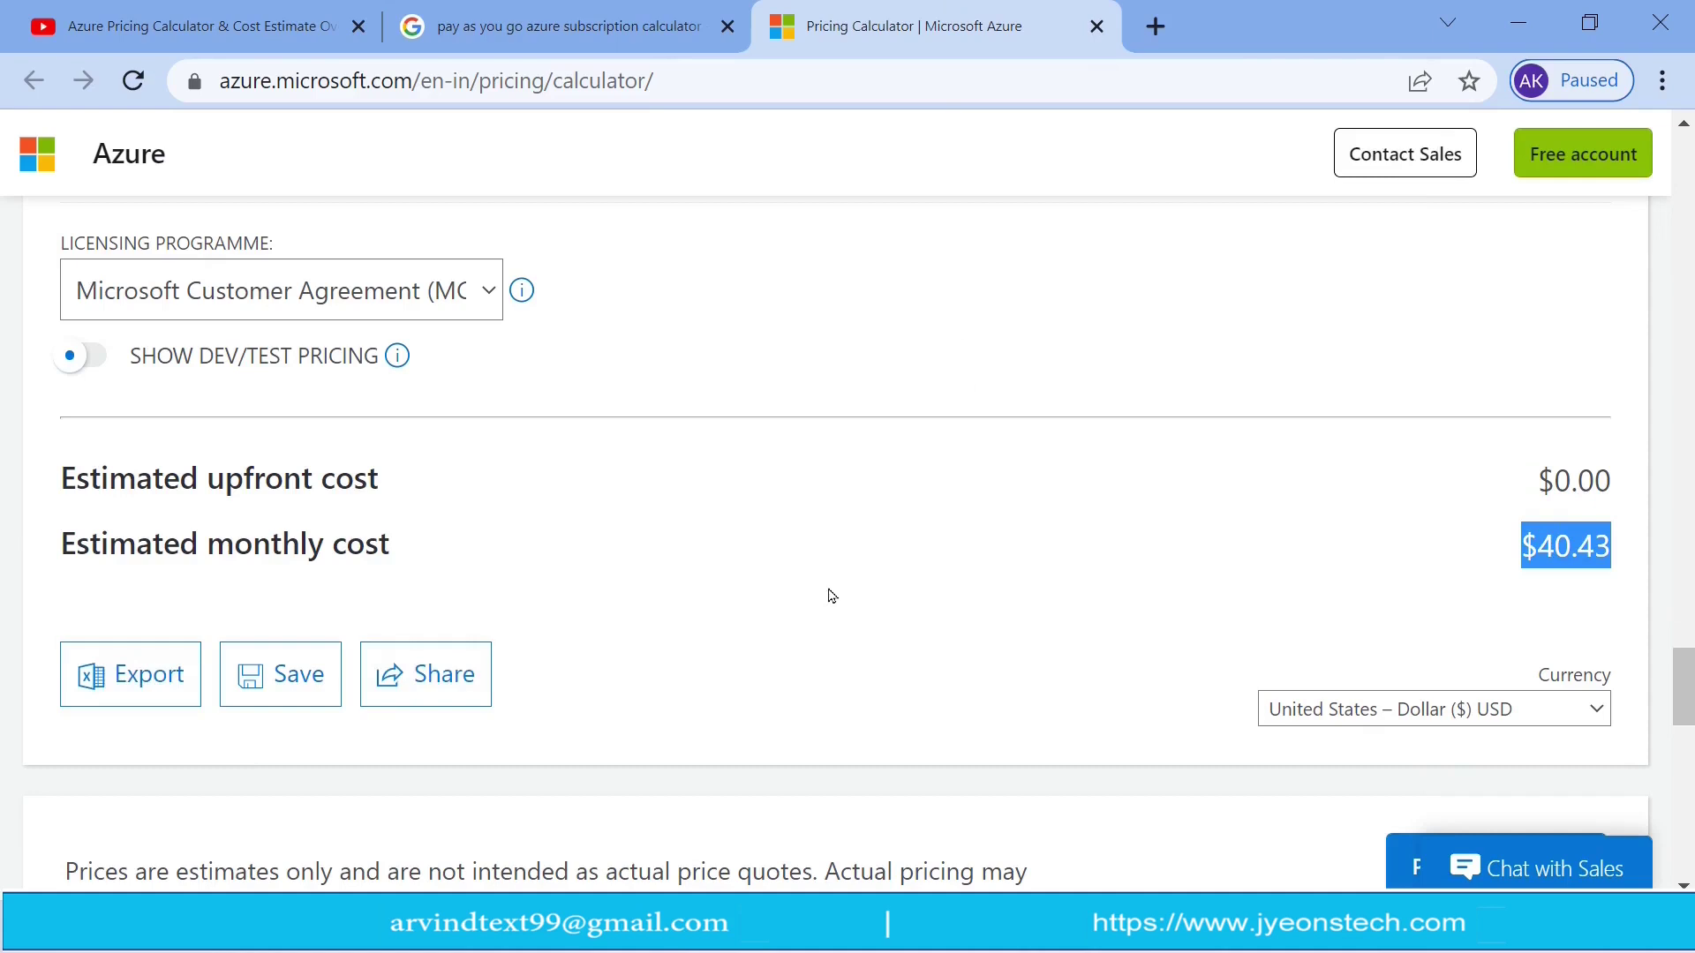
Step: Export the estimate as a spreadsheet and open the downloaded file in Excel
{"action": "left_click", "coordinate": [152, 682]}
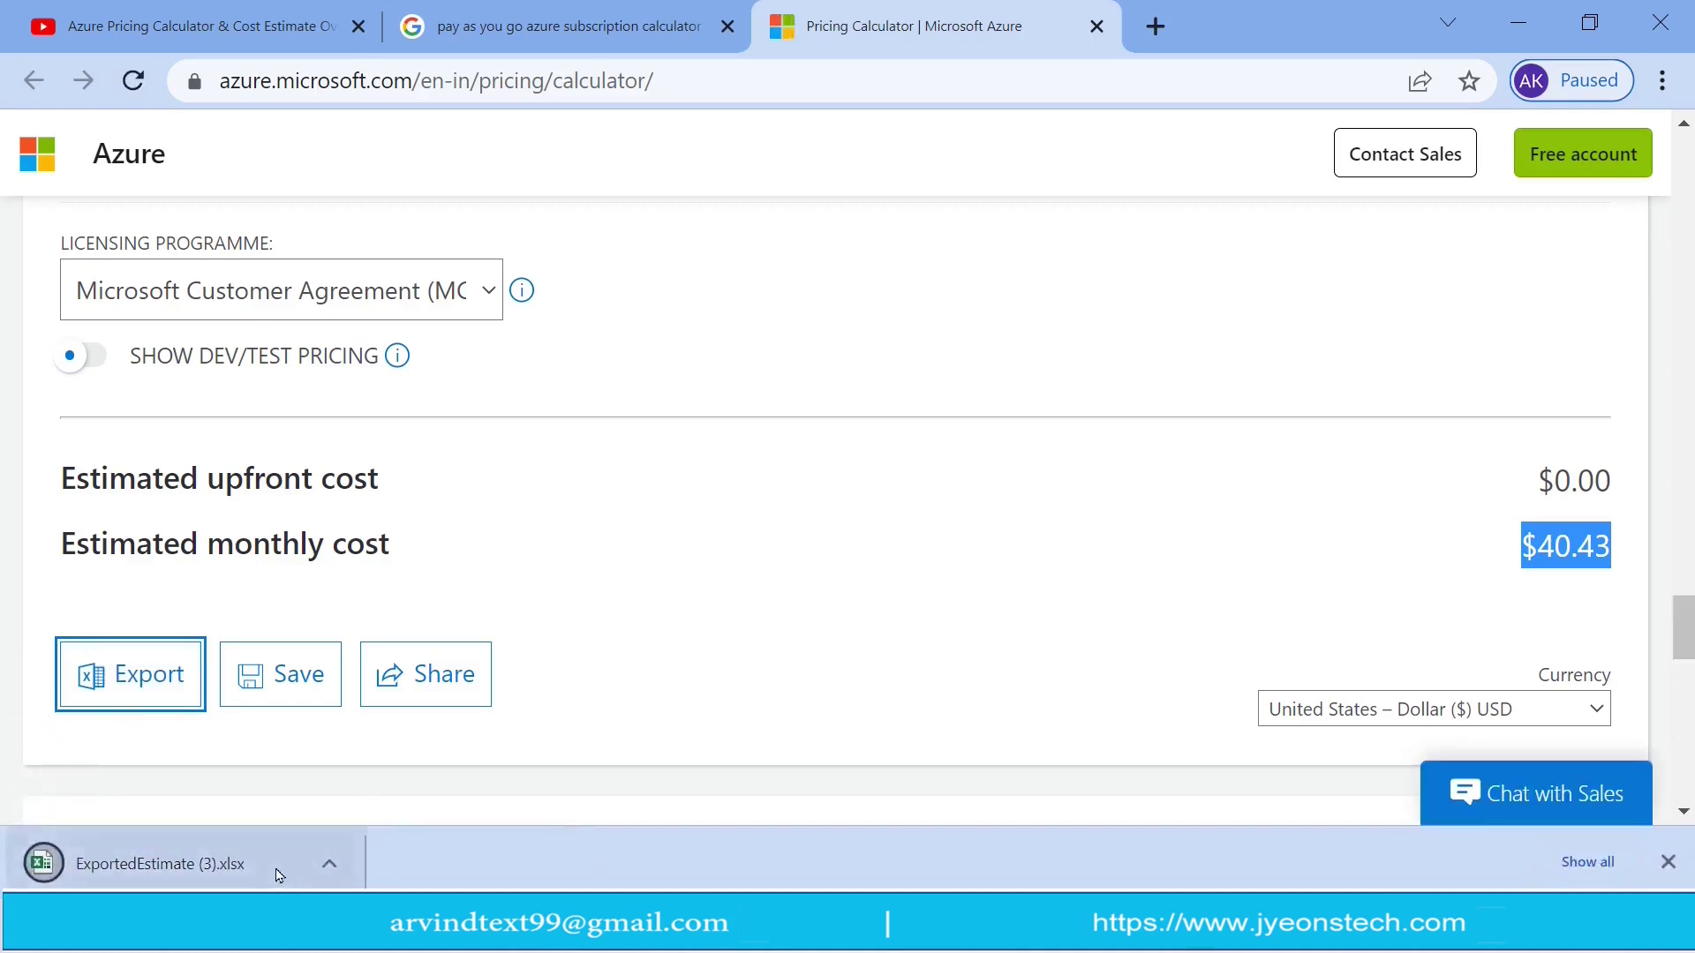
{"action": "left_click", "coordinate": [324, 876]}
{"action": "left_click", "coordinate": [371, 685]}
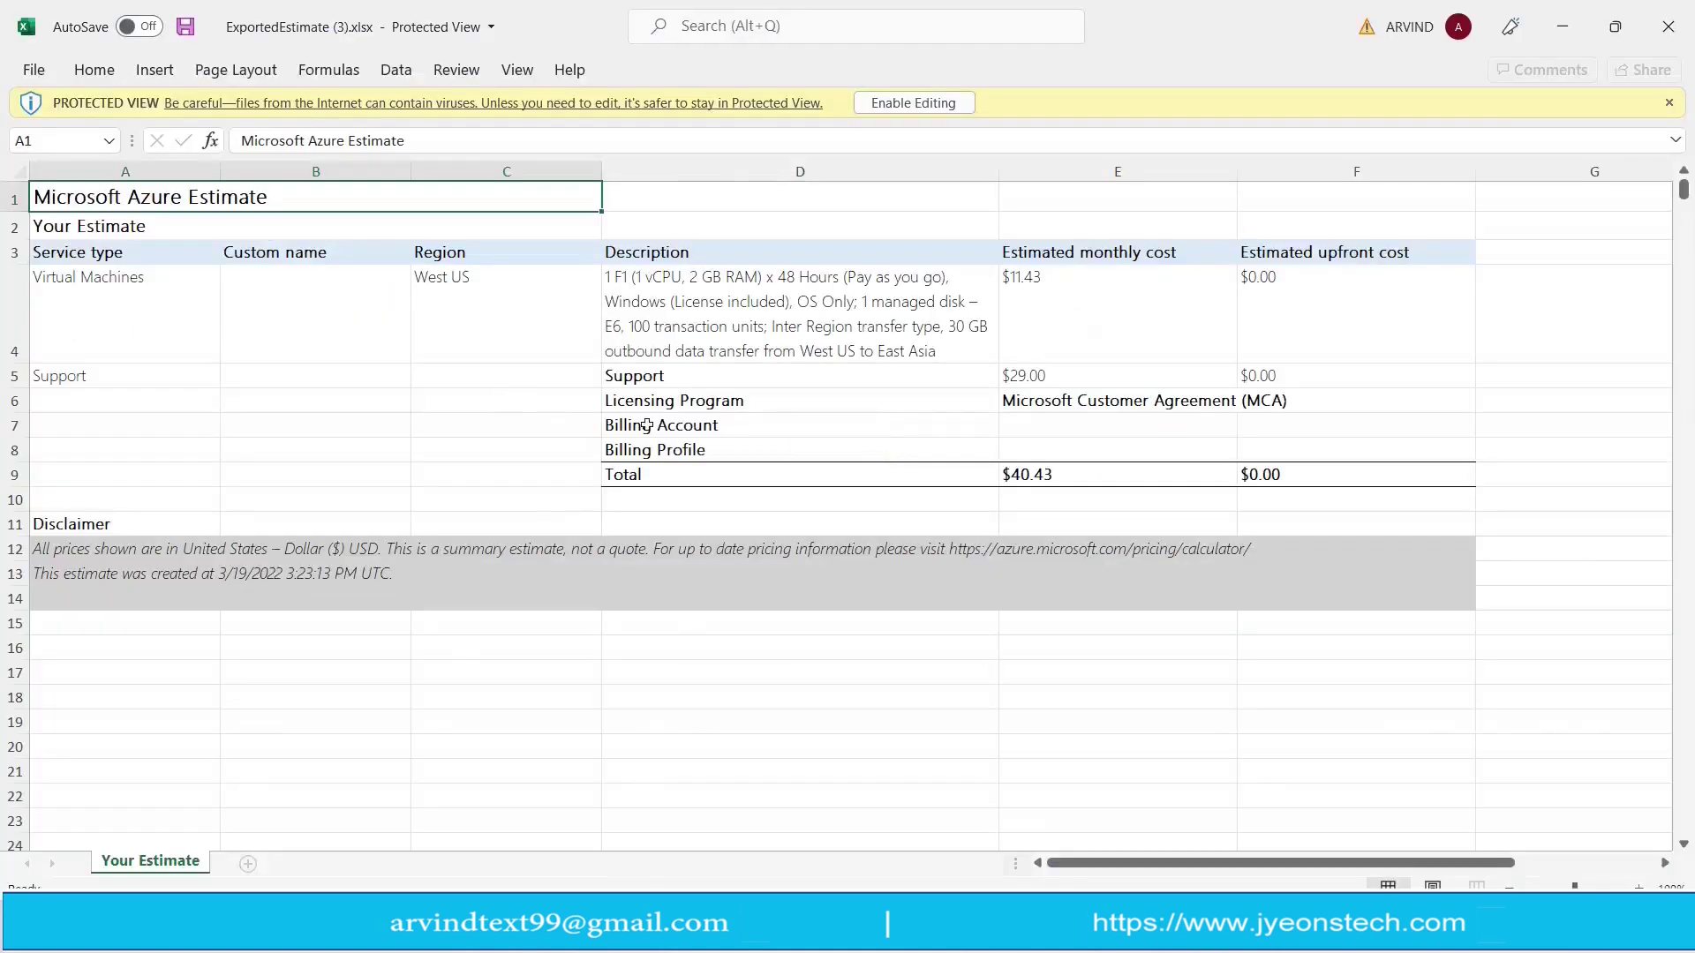
Step: Review the virtual machine's service type, region, description and estimated monthly cost in the exported estimate
{"action": "left_click", "coordinate": [157, 304]}
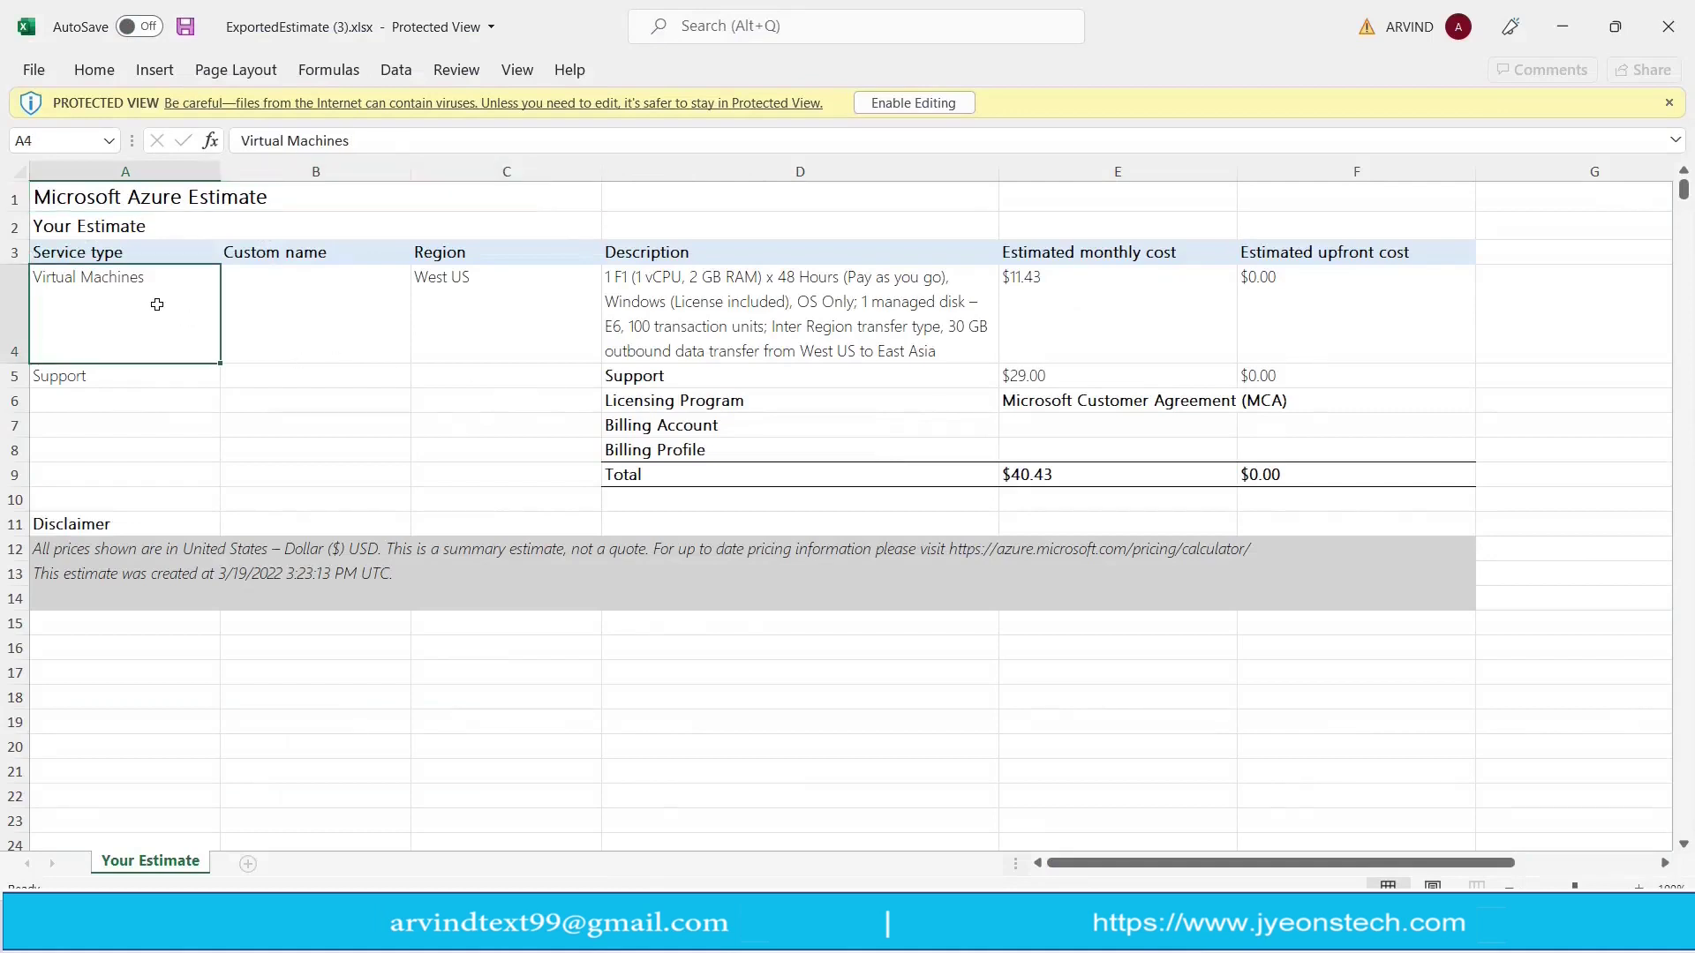
{"action": "left_click", "coordinate": [488, 301]}
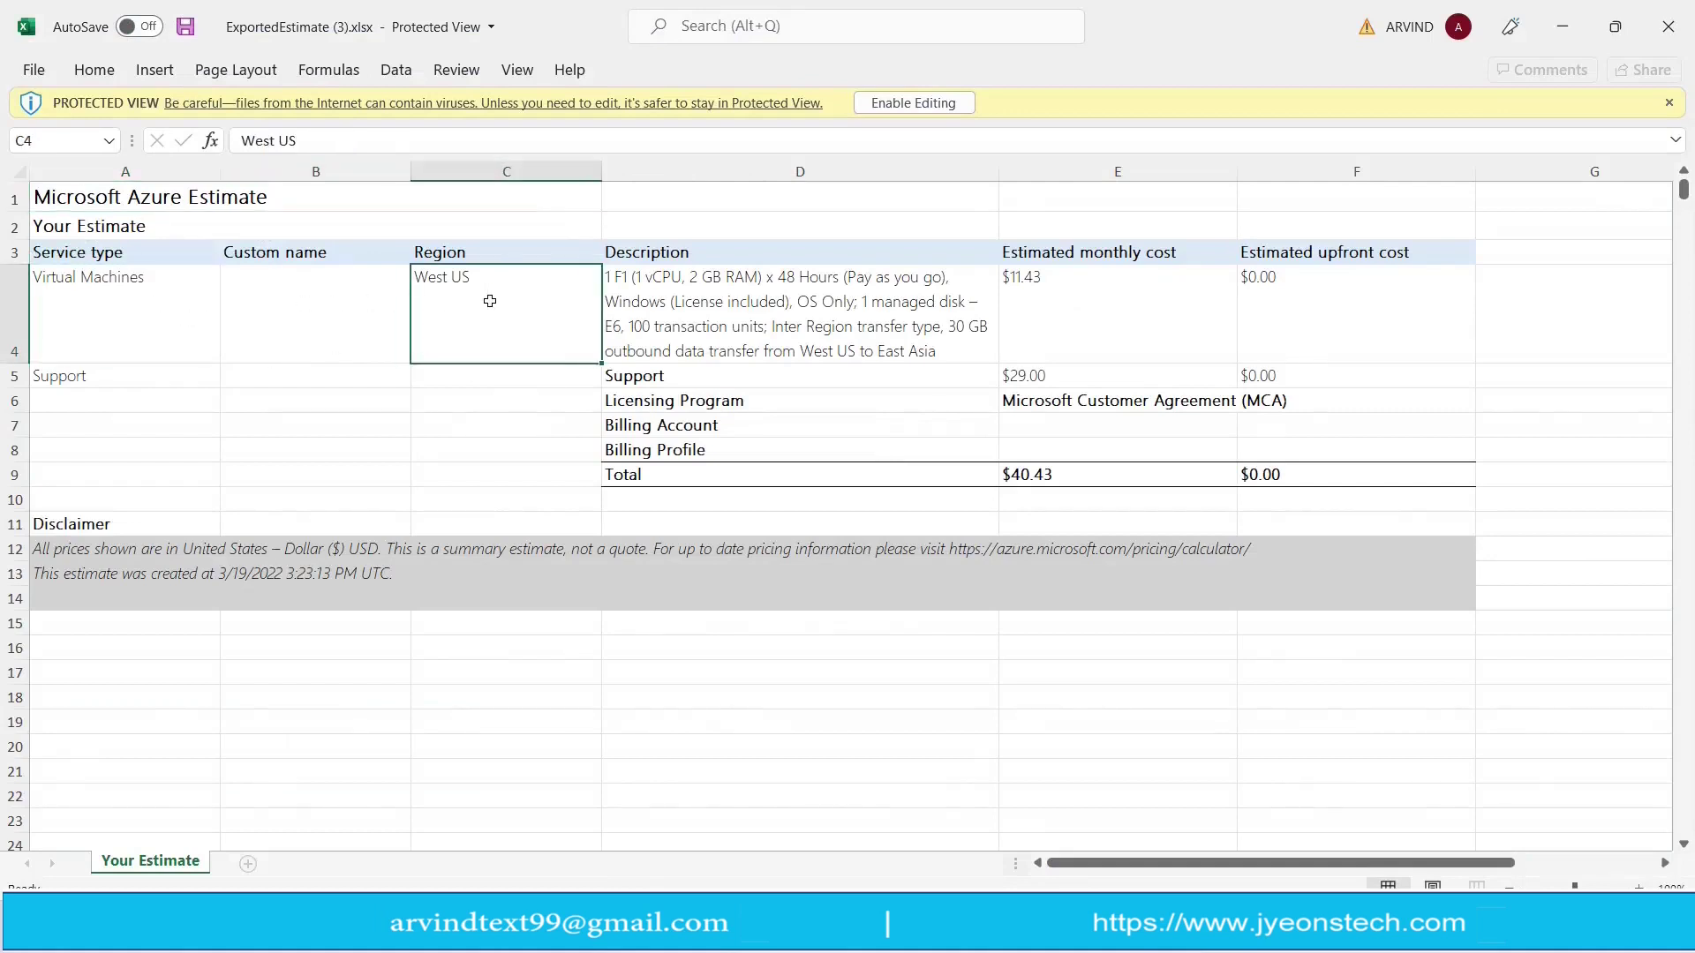
{"action": "left_click", "coordinate": [623, 283]}
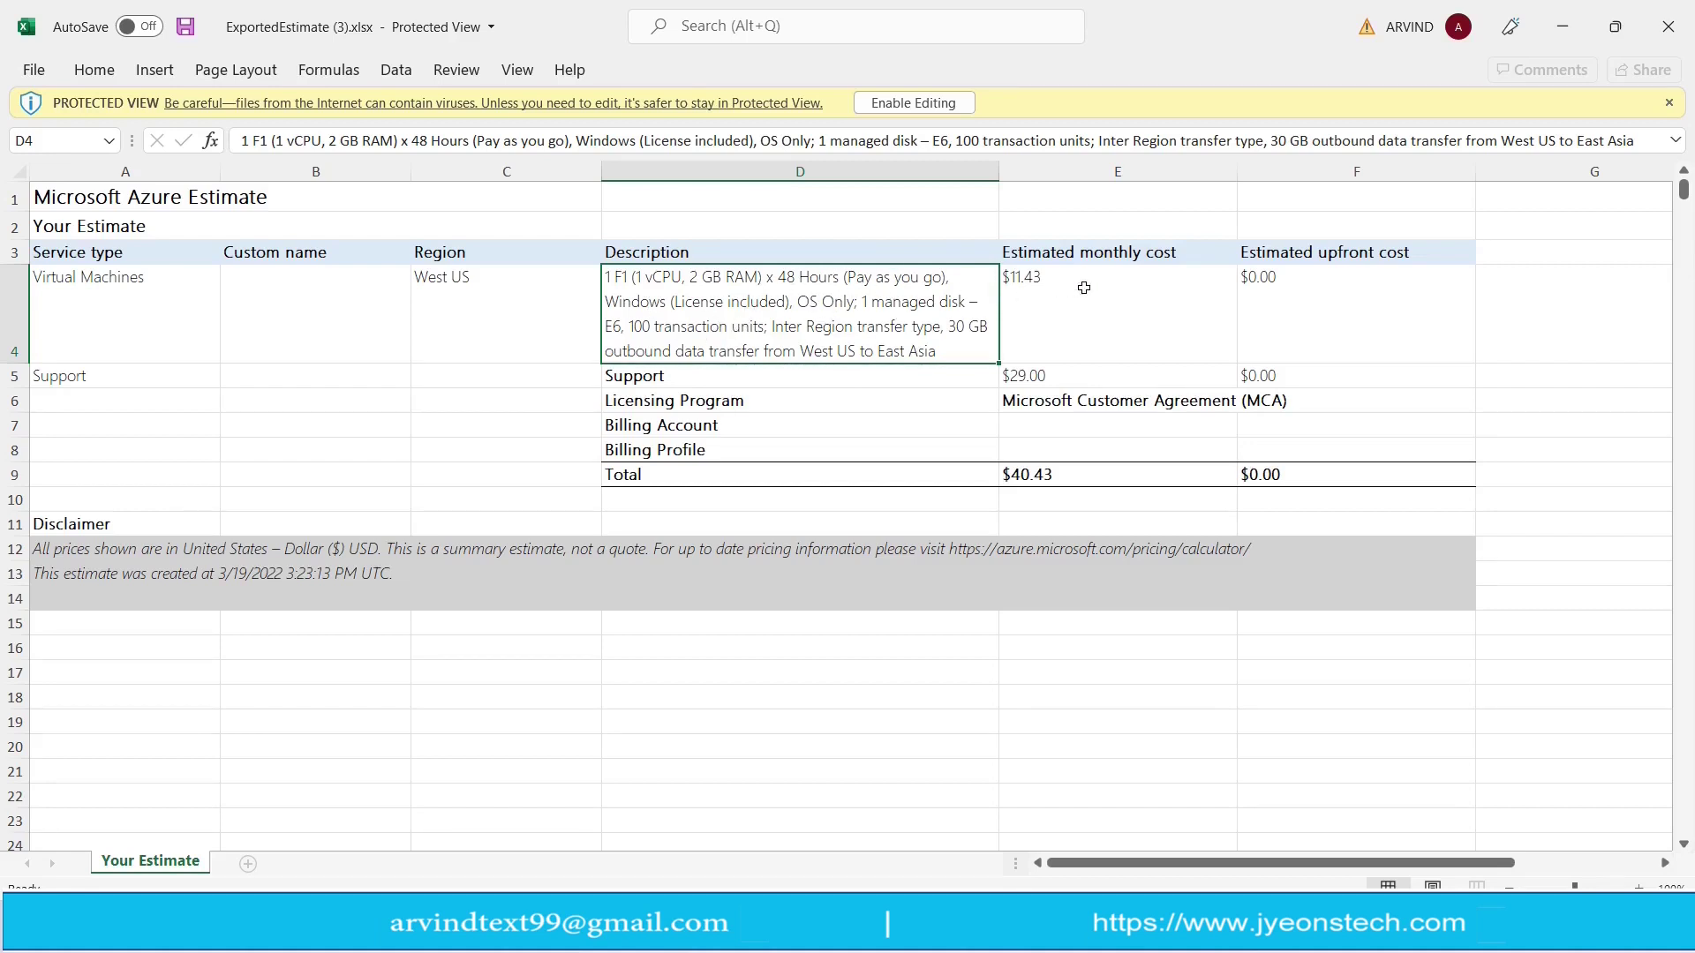
{"action": "left_click", "coordinate": [1103, 287]}
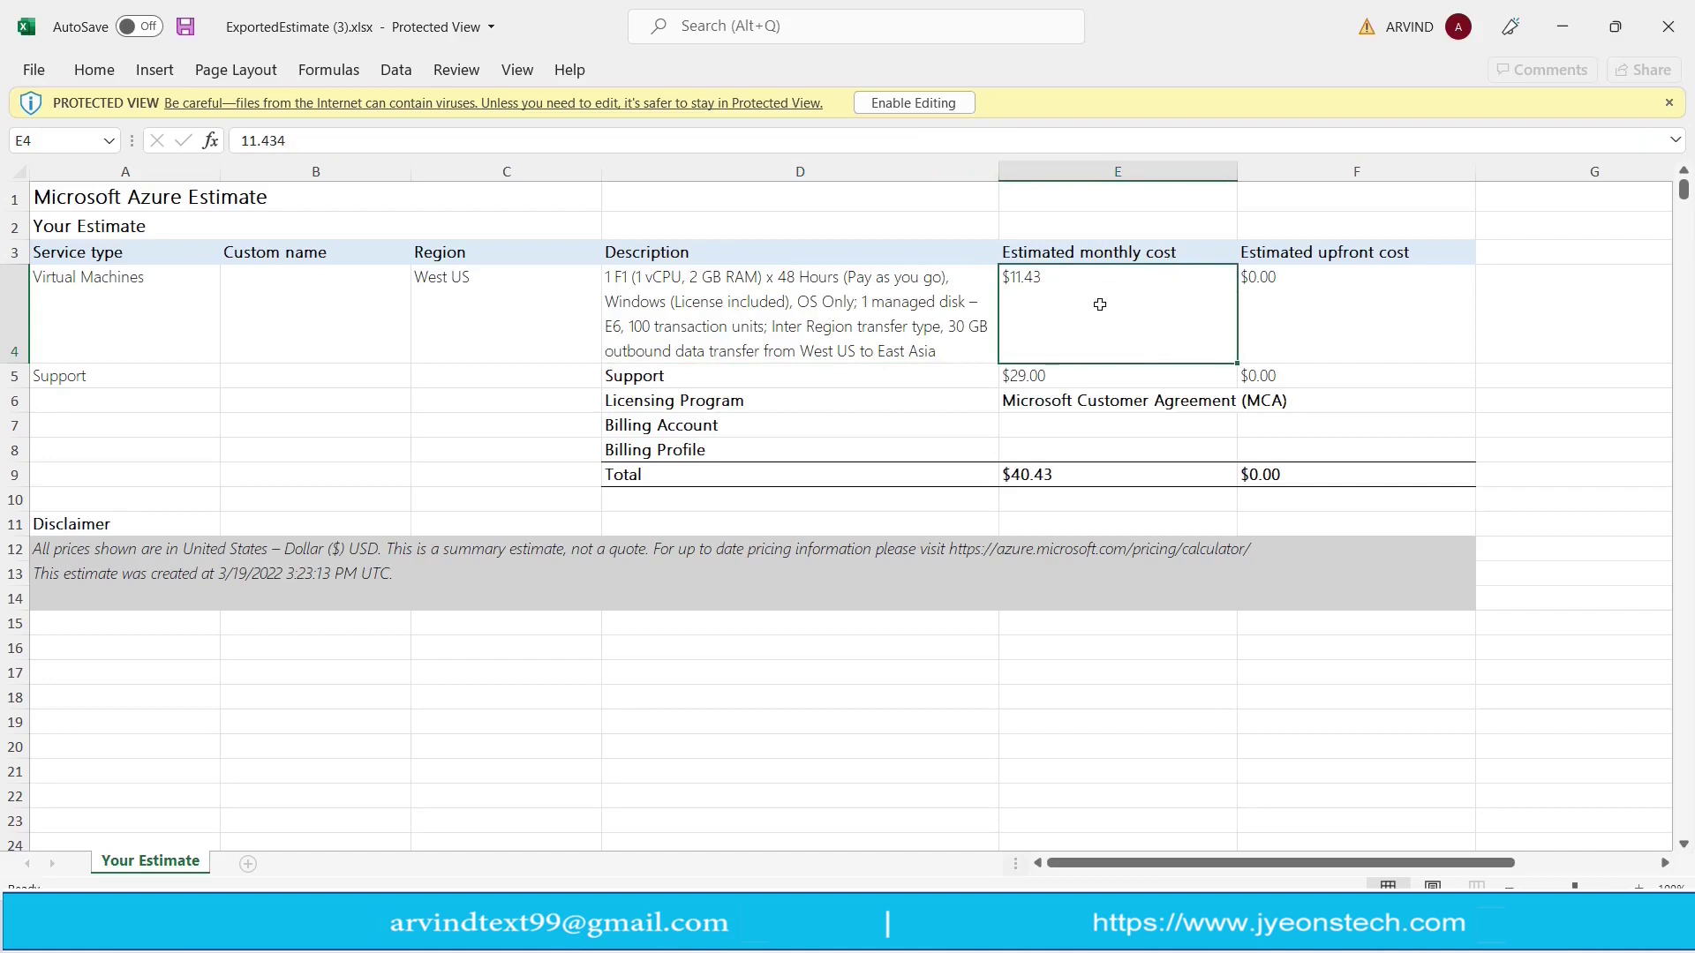
{"action": "left_click", "coordinate": [740, 293]}
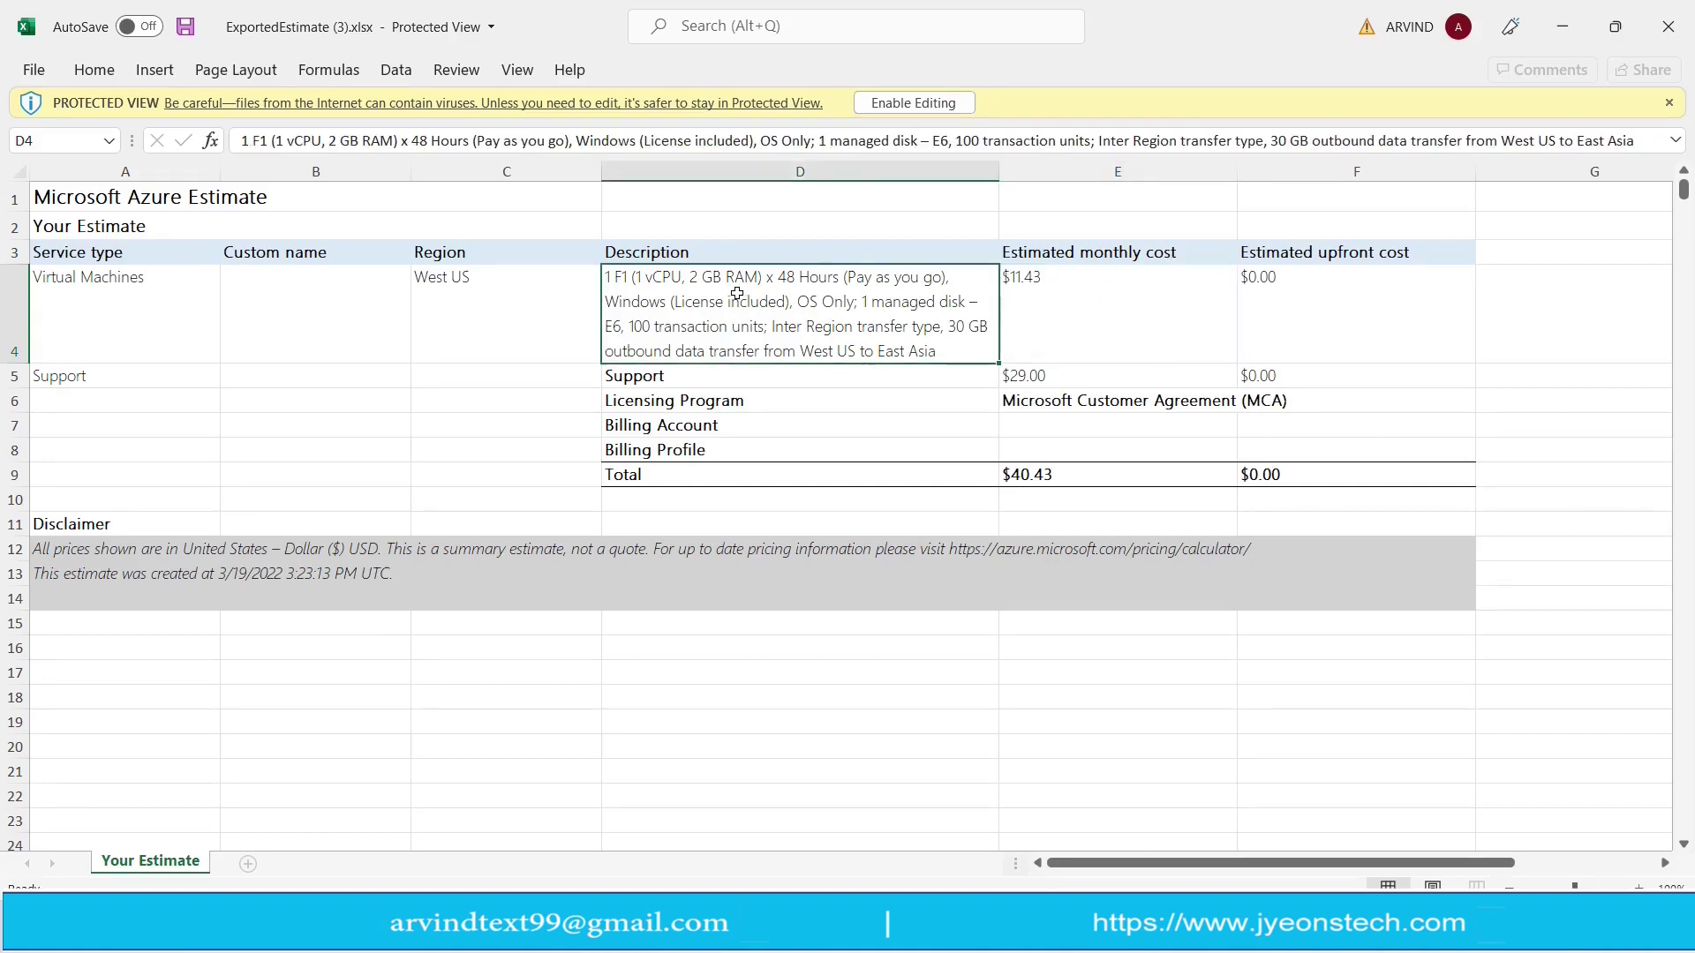
{"action": "left_click", "coordinate": [14, 313]}
{"action": "left_click", "coordinate": [933, 320]}
{"action": "left_click", "coordinate": [1044, 306]}
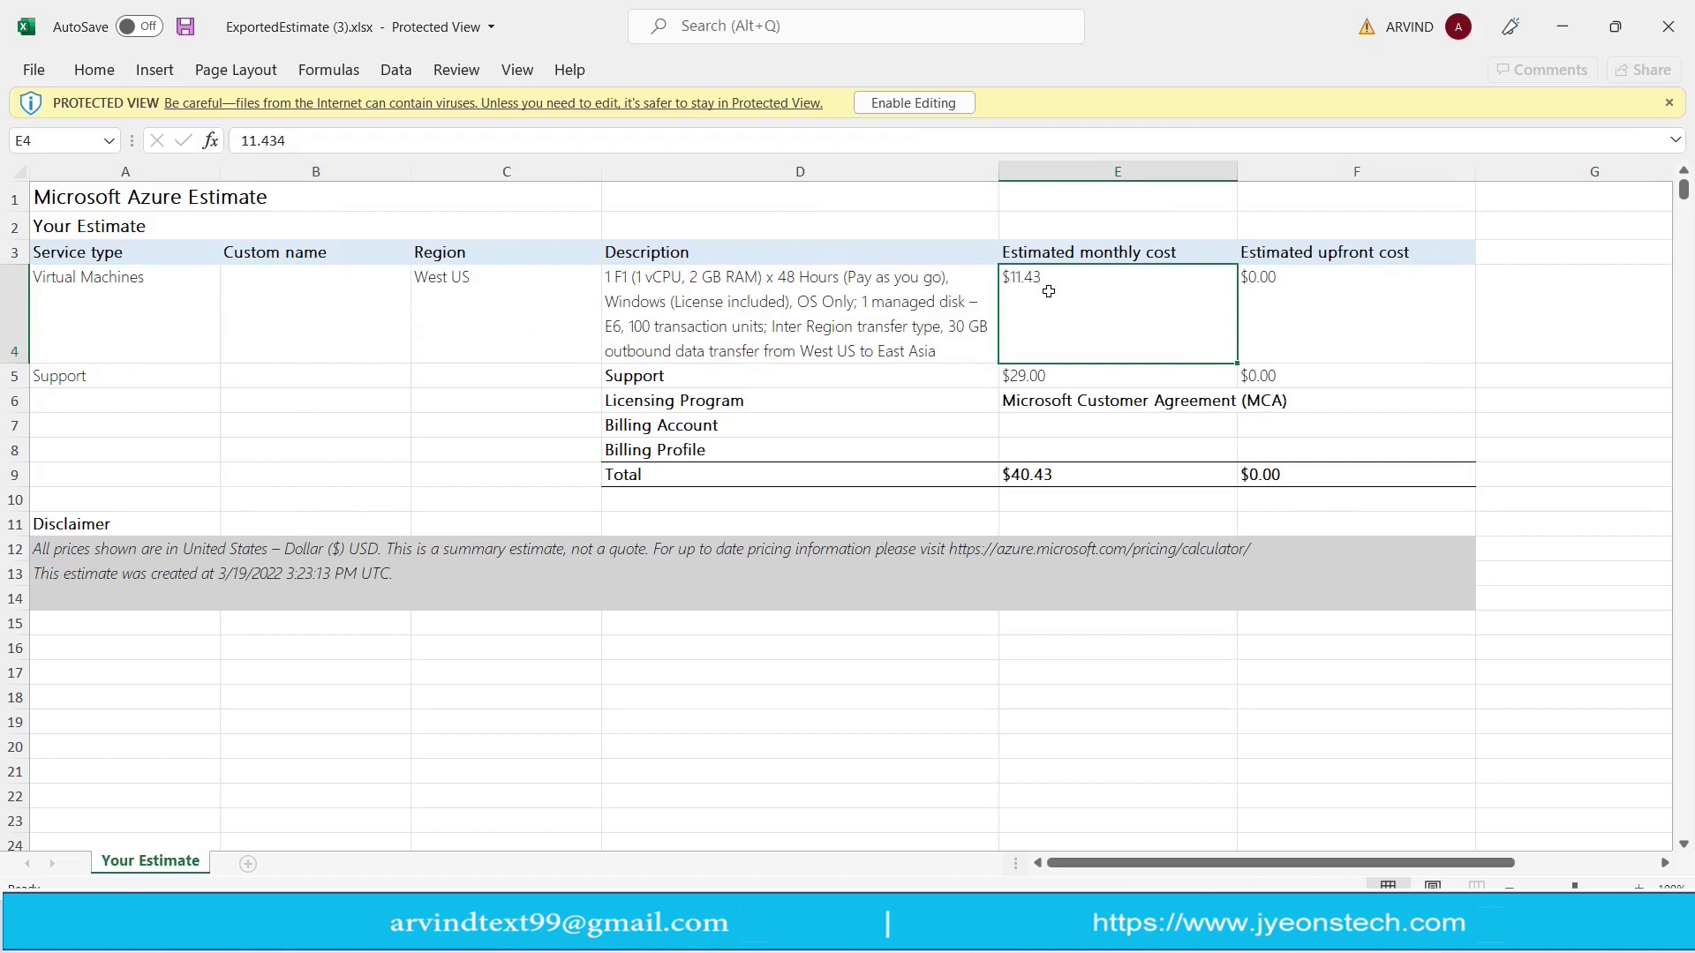
Step: Examine the support cost and compare the virtual machine and support charges with the total monthly cost
{"action": "left_click", "coordinate": [937, 371]}
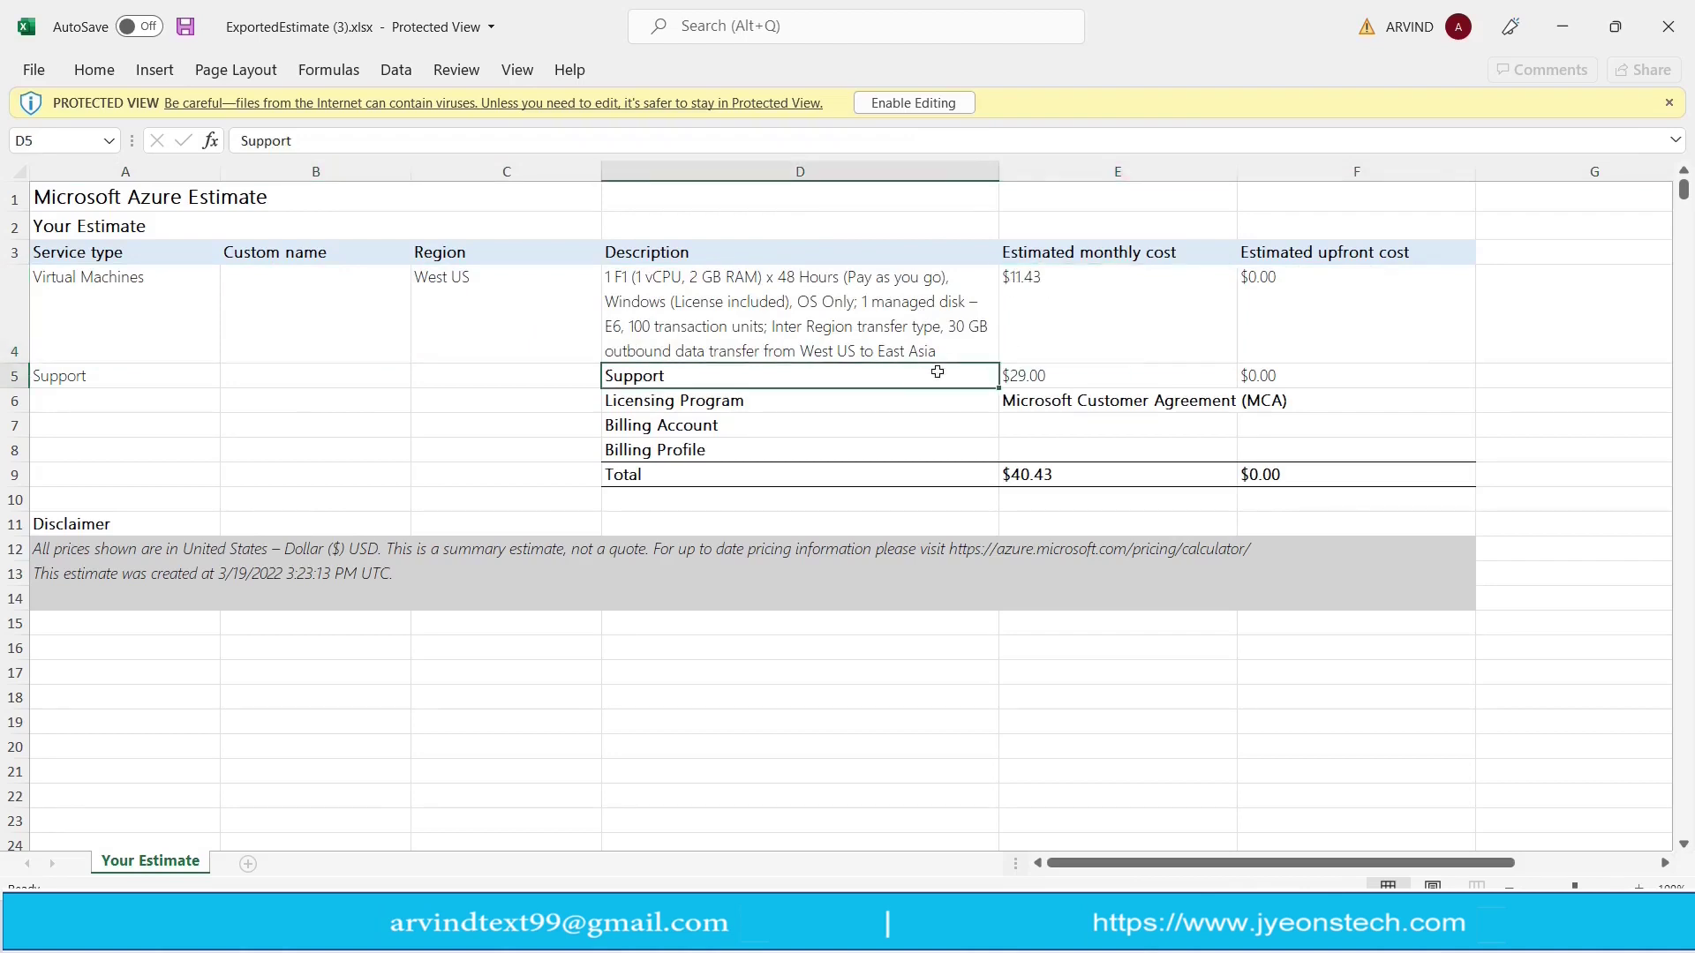
{"action": "left_click", "coordinate": [1047, 376]}
{"action": "left_click", "coordinate": [898, 380]}
{"action": "left_click", "coordinate": [1068, 376]}
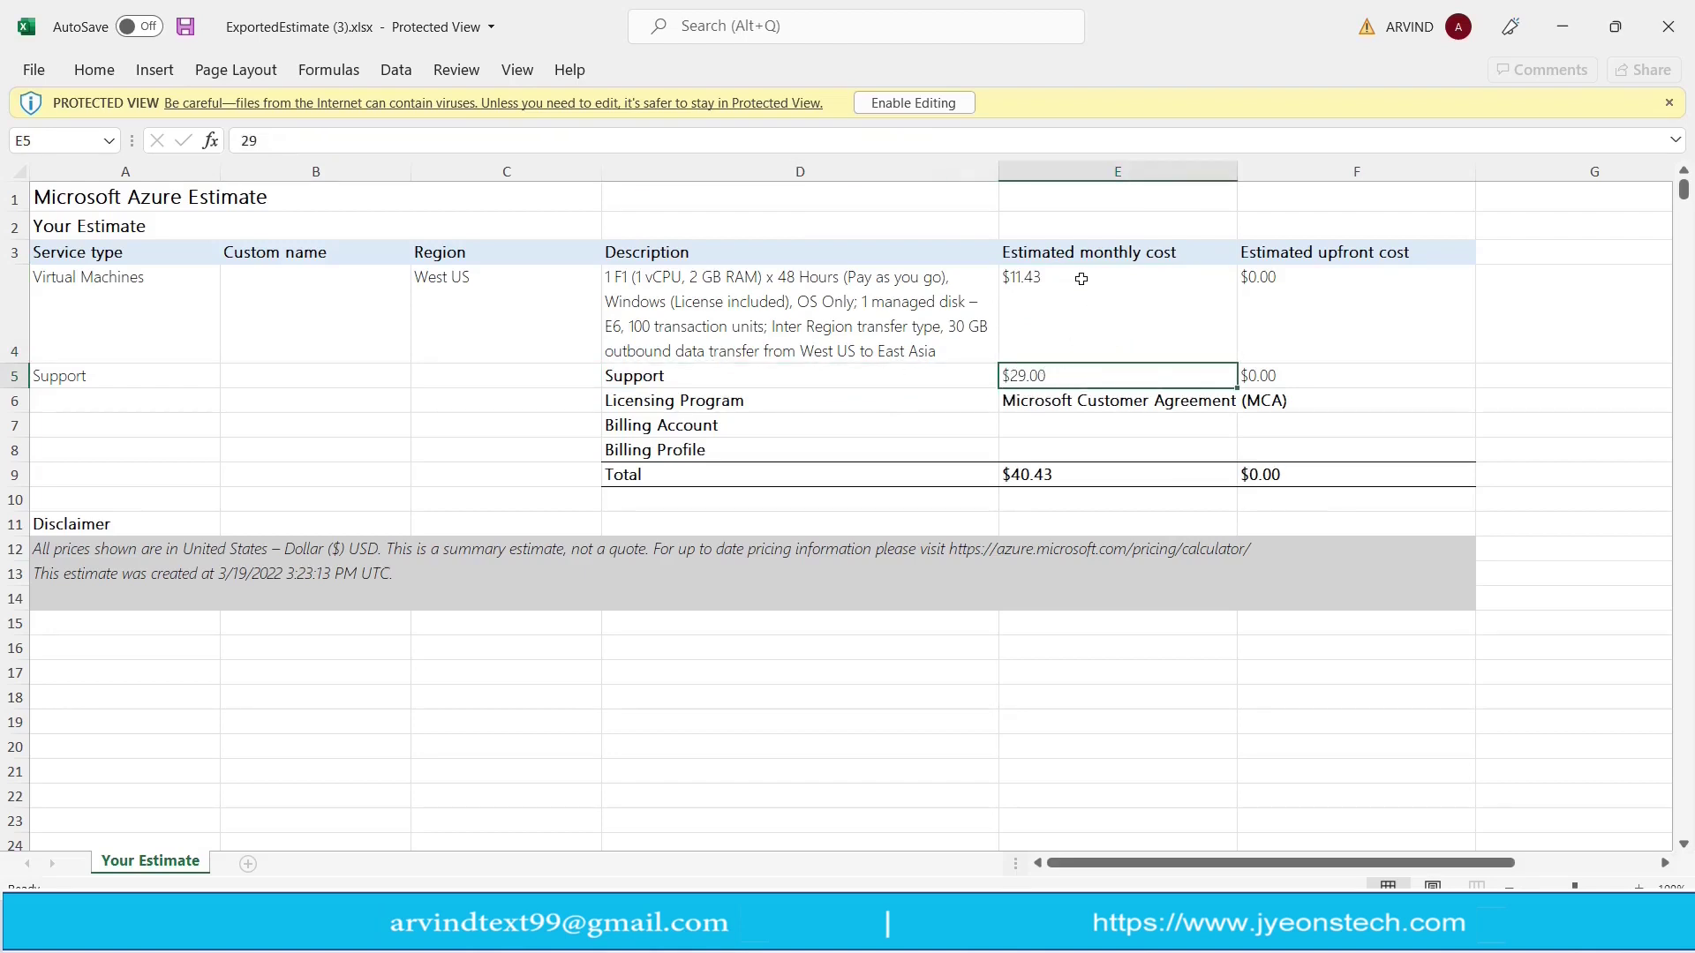
{"action": "left_click_drag", "start_coordinate": [1080, 279], "coordinate": [1092, 377]}
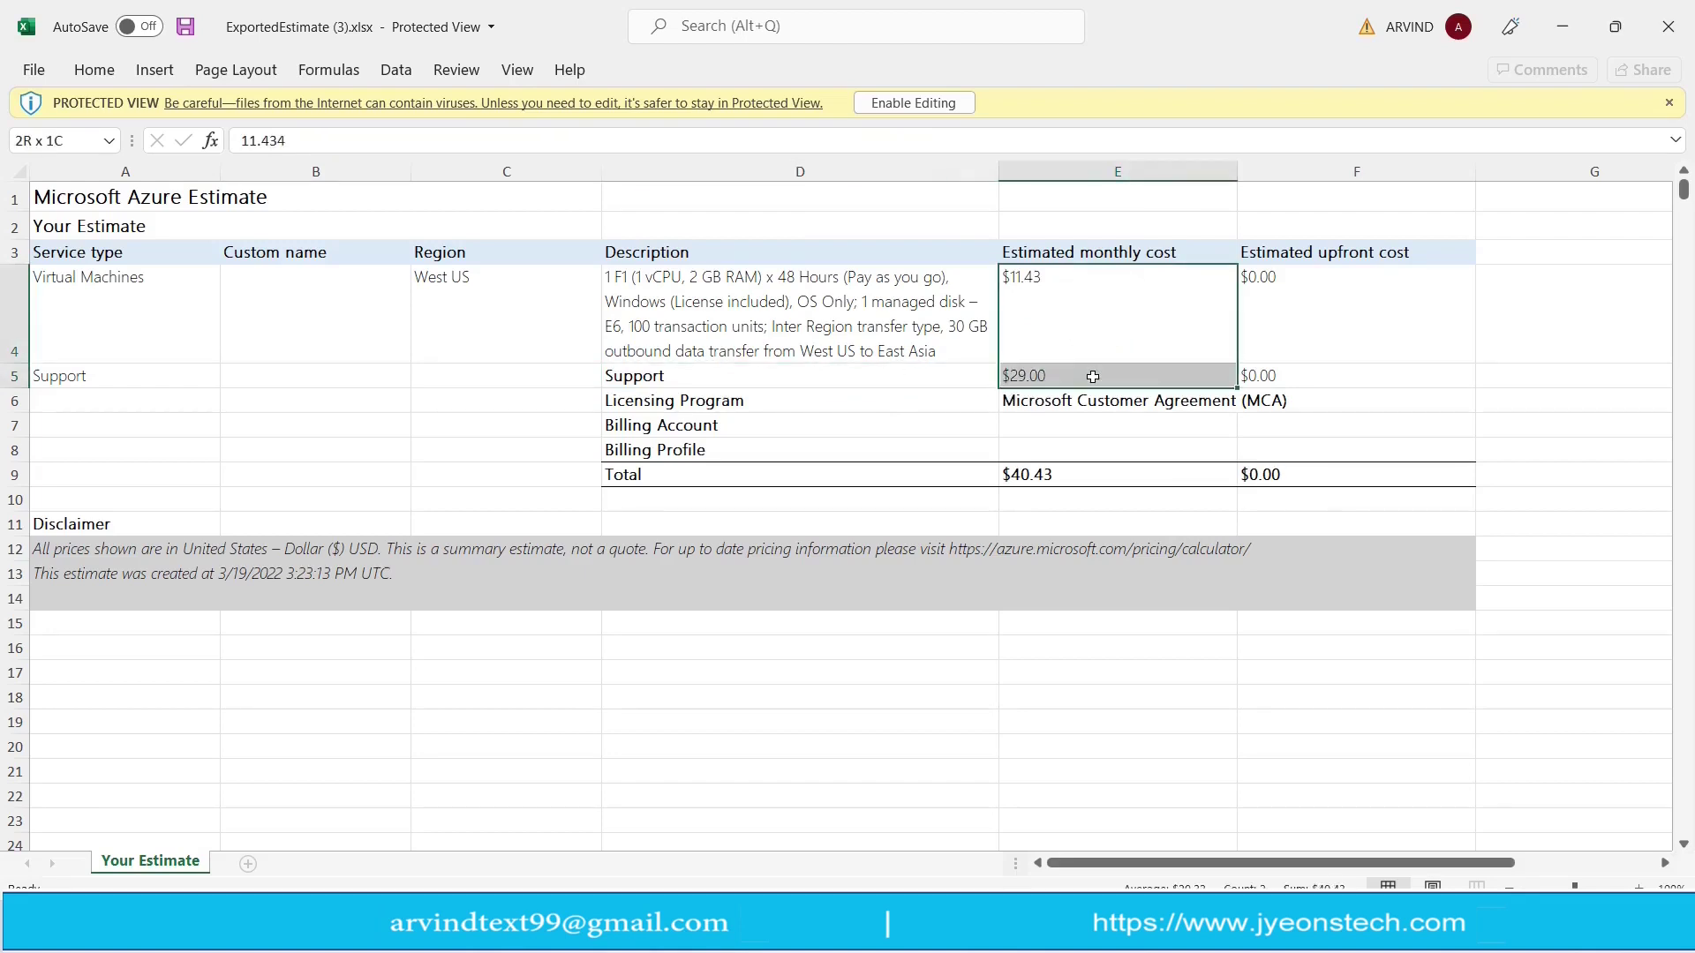
{"action": "left_click", "coordinate": [1064, 474]}
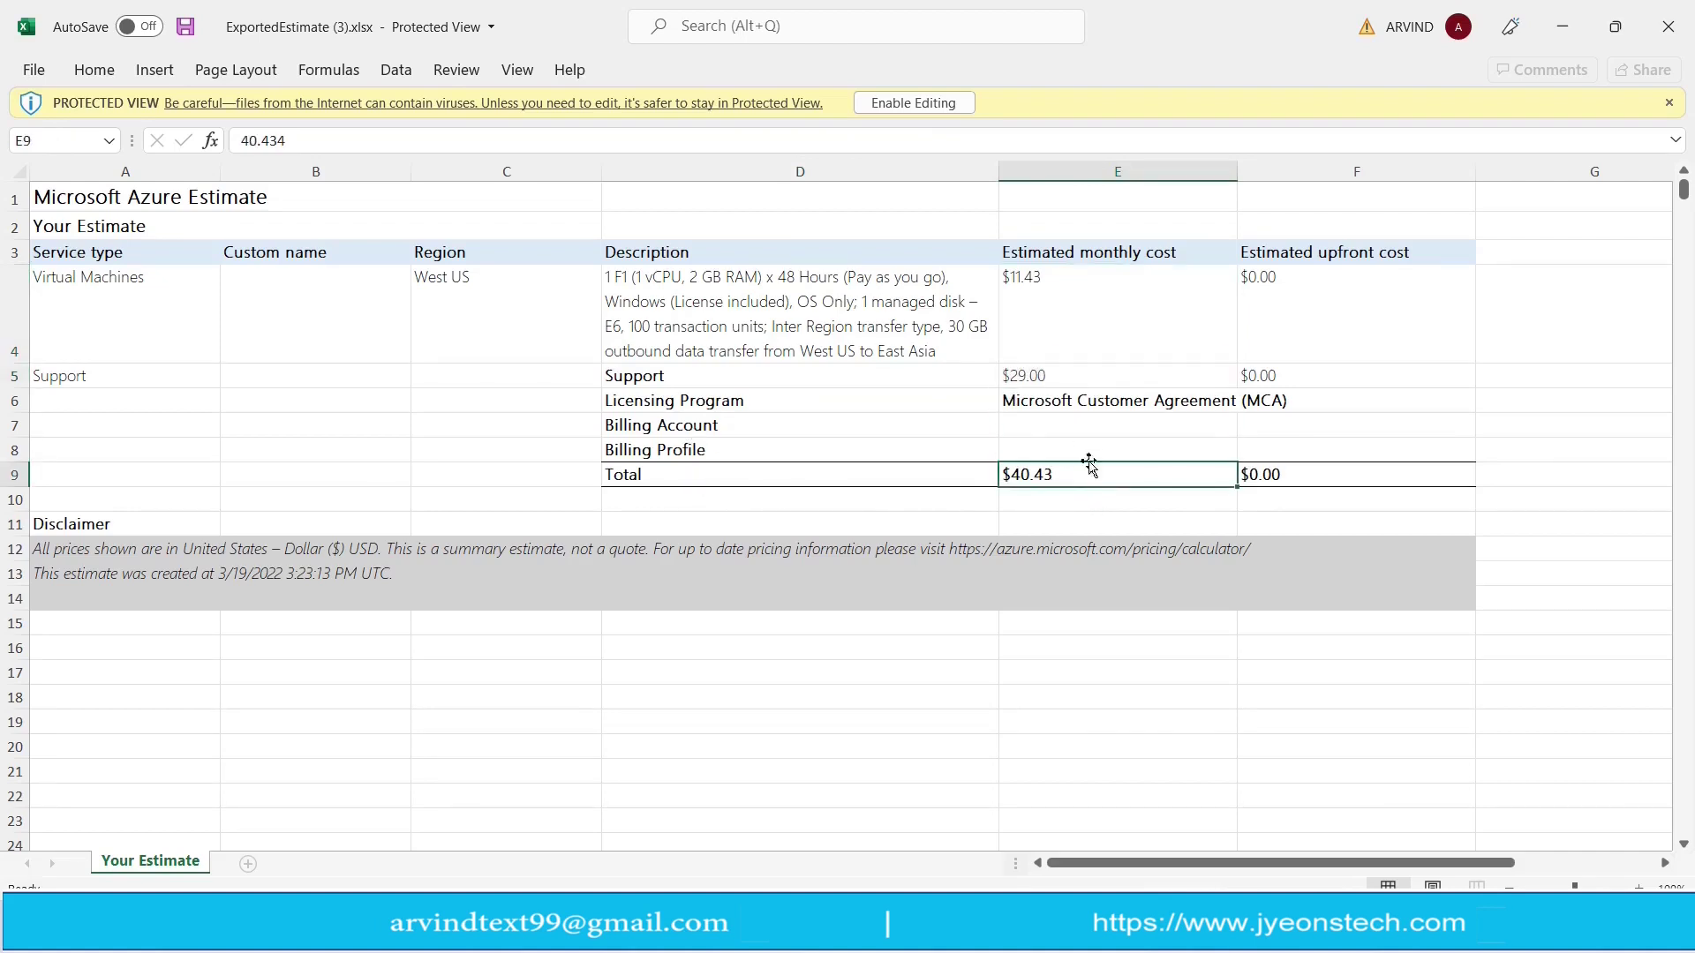
{"action": "left_click_drag", "start_coordinate": [1329, 474], "coordinate": [69, 254]}
{"action": "left_click", "coordinate": [895, 358]}
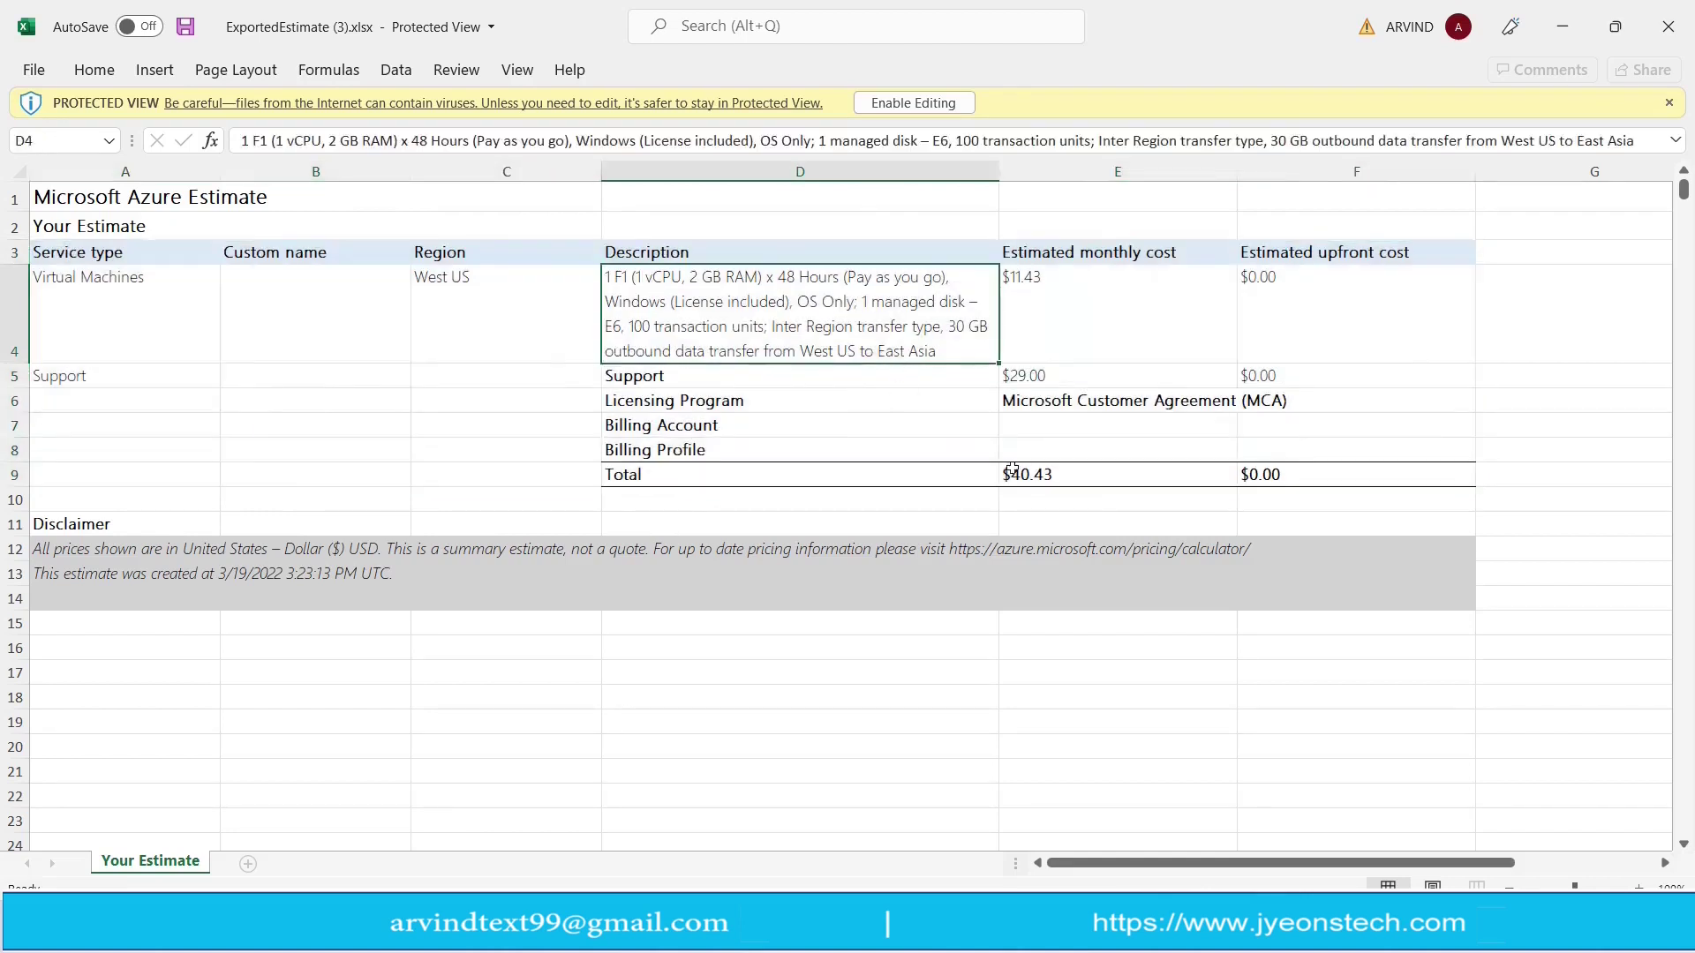
{"action": "left_click", "coordinate": [1055, 475]}
{"action": "left_click", "coordinate": [900, 281]}
Step: Switch back to the Azure Pricing Calculator in the browser, add Azure Functions to the estimate and view its configuration
{"action": "key", "text": "alt+Tab"}
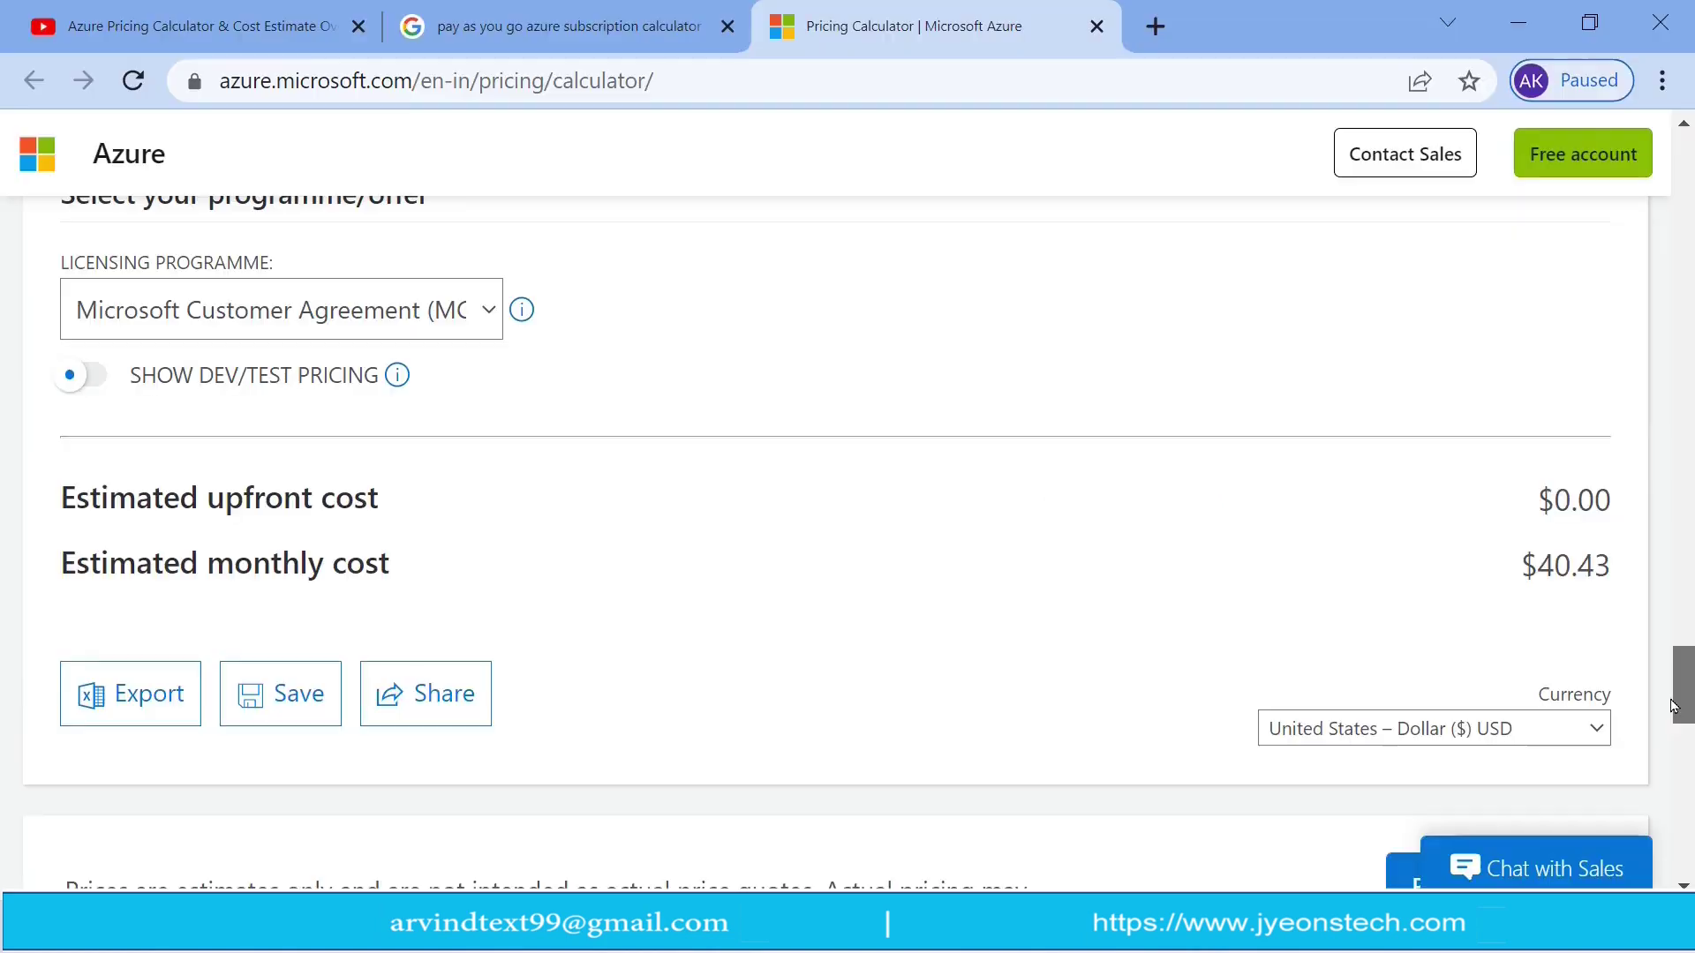
{"action": "left_click_drag", "start_coordinate": [1687, 684], "coordinate": [1686, 294]}
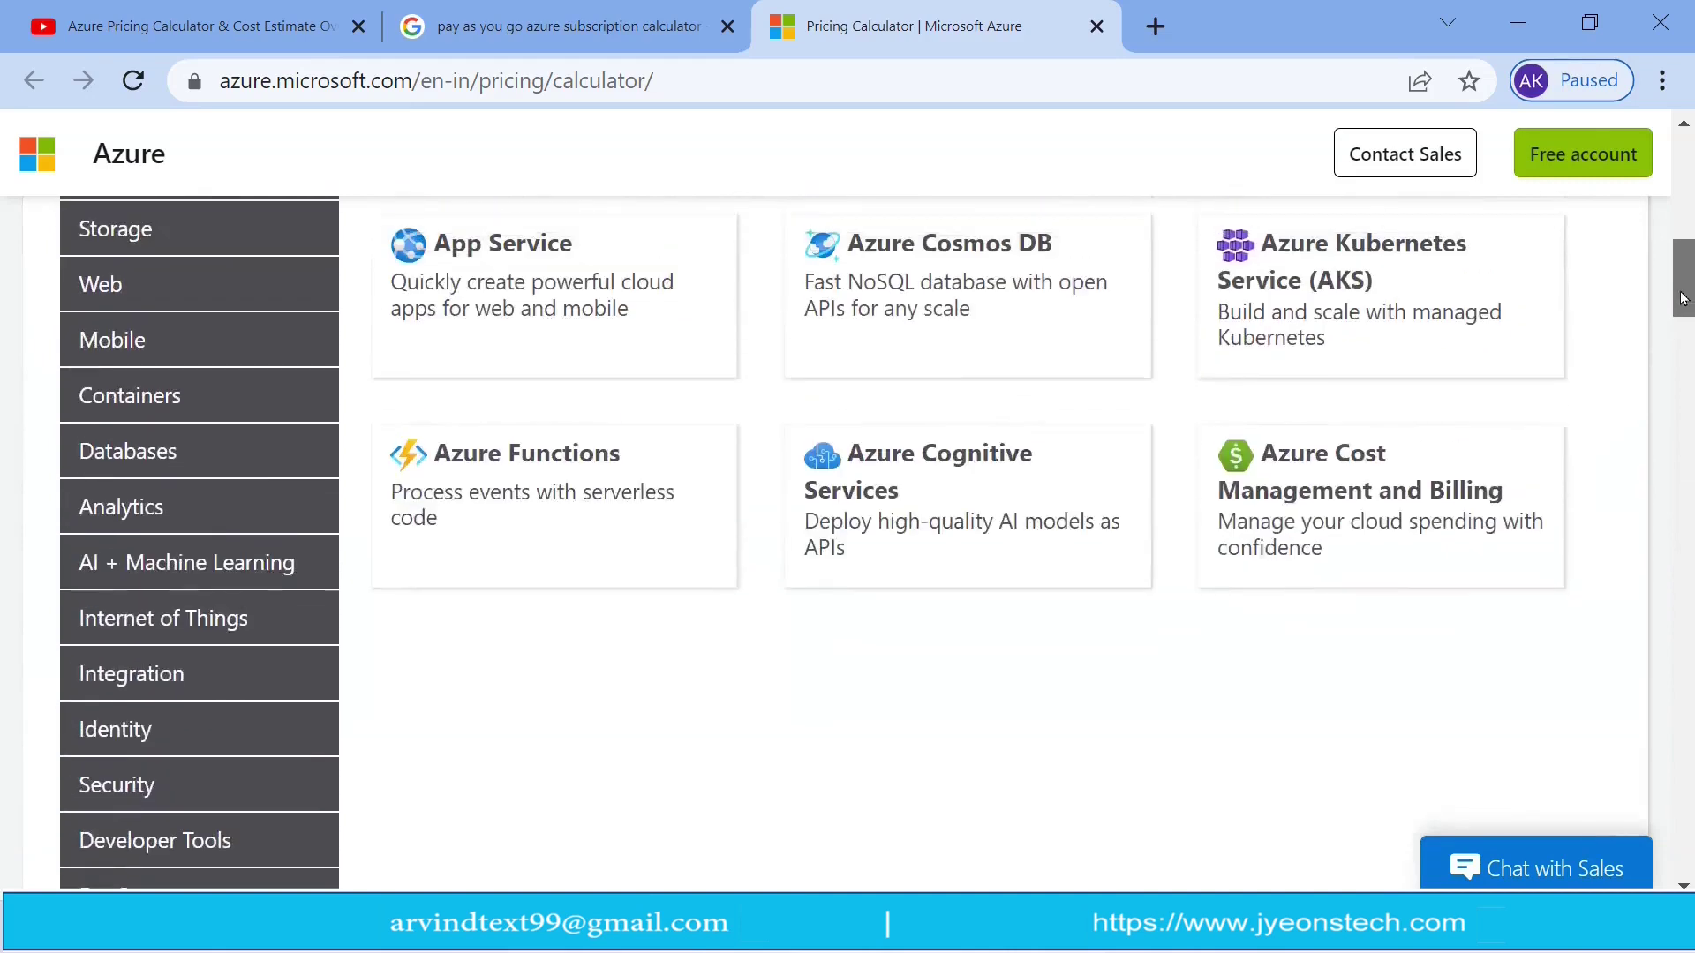
{"action": "left_click", "coordinate": [556, 485]}
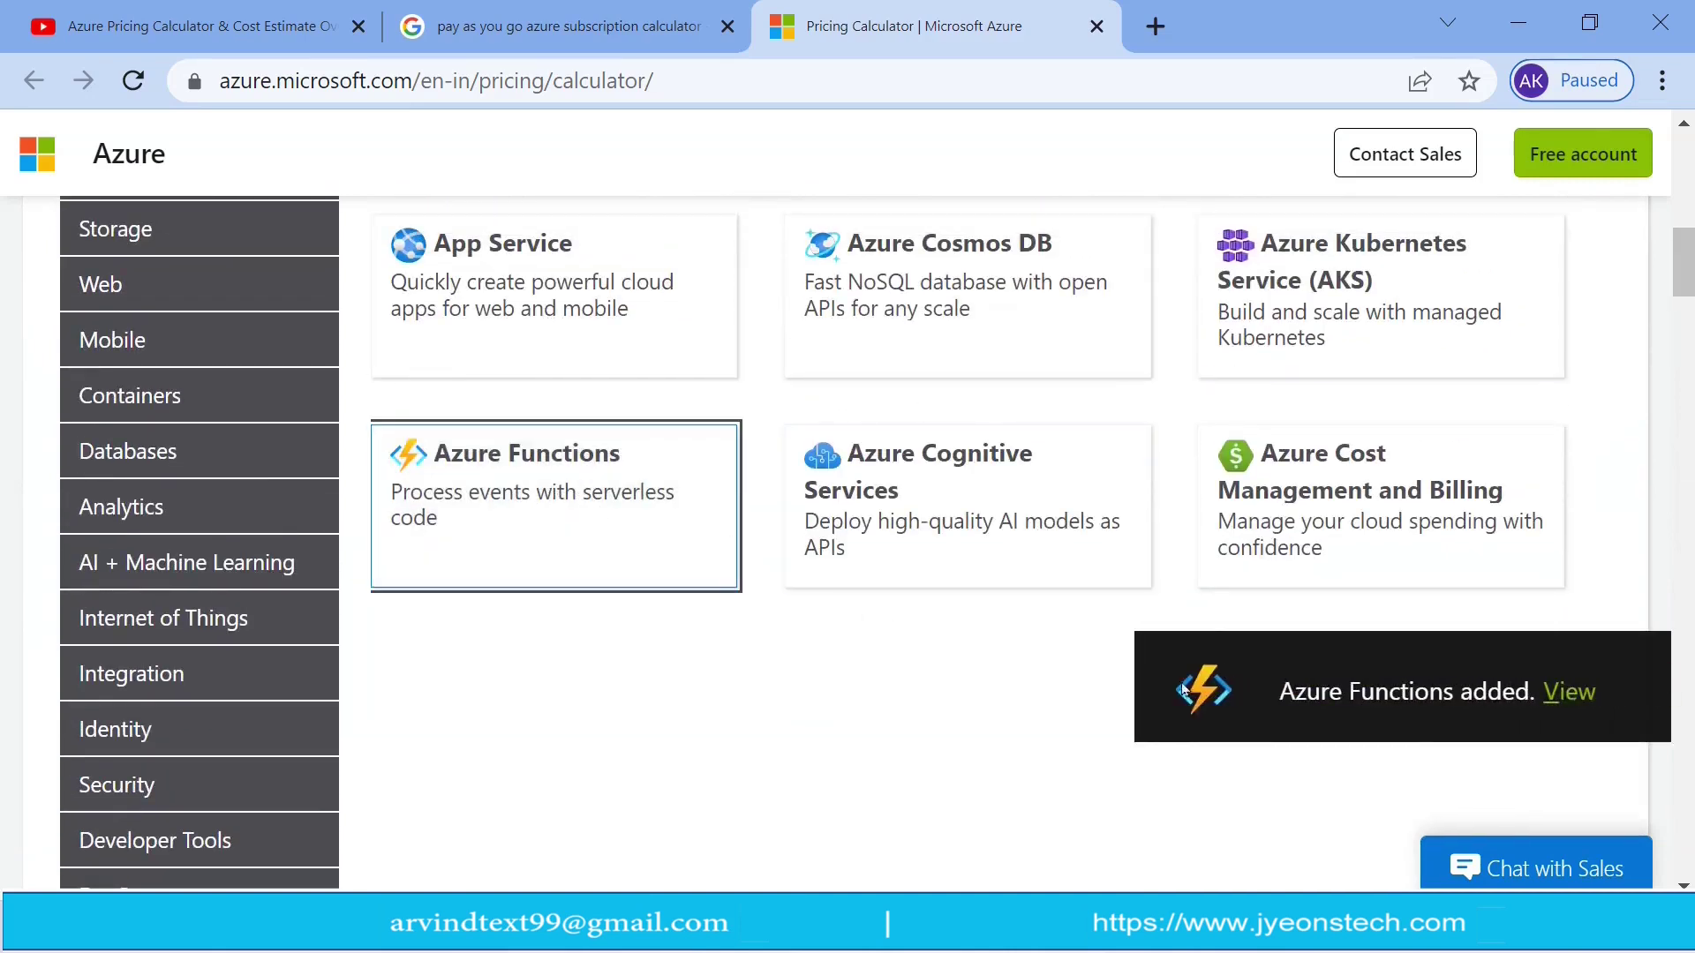
{"action": "left_click", "coordinate": [1567, 693]}
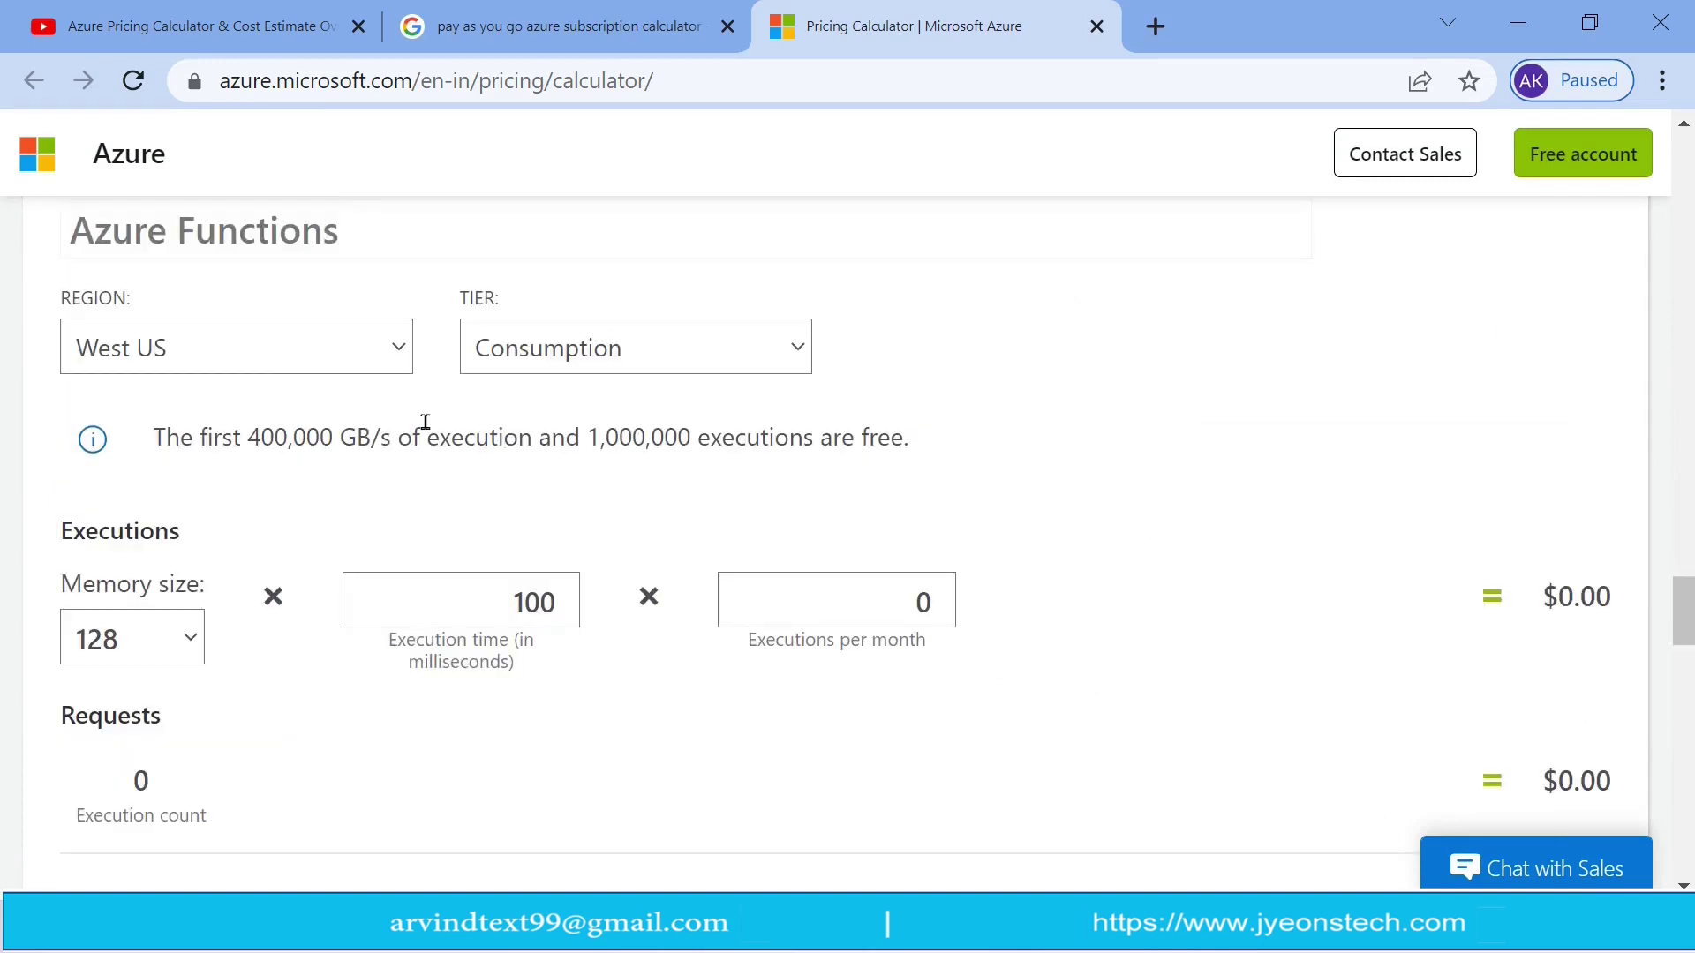
Step: Review the Azure Functions region setting and the available pricing tiers
{"action": "left_click_drag", "start_coordinate": [57, 227], "coordinate": [241, 234]}
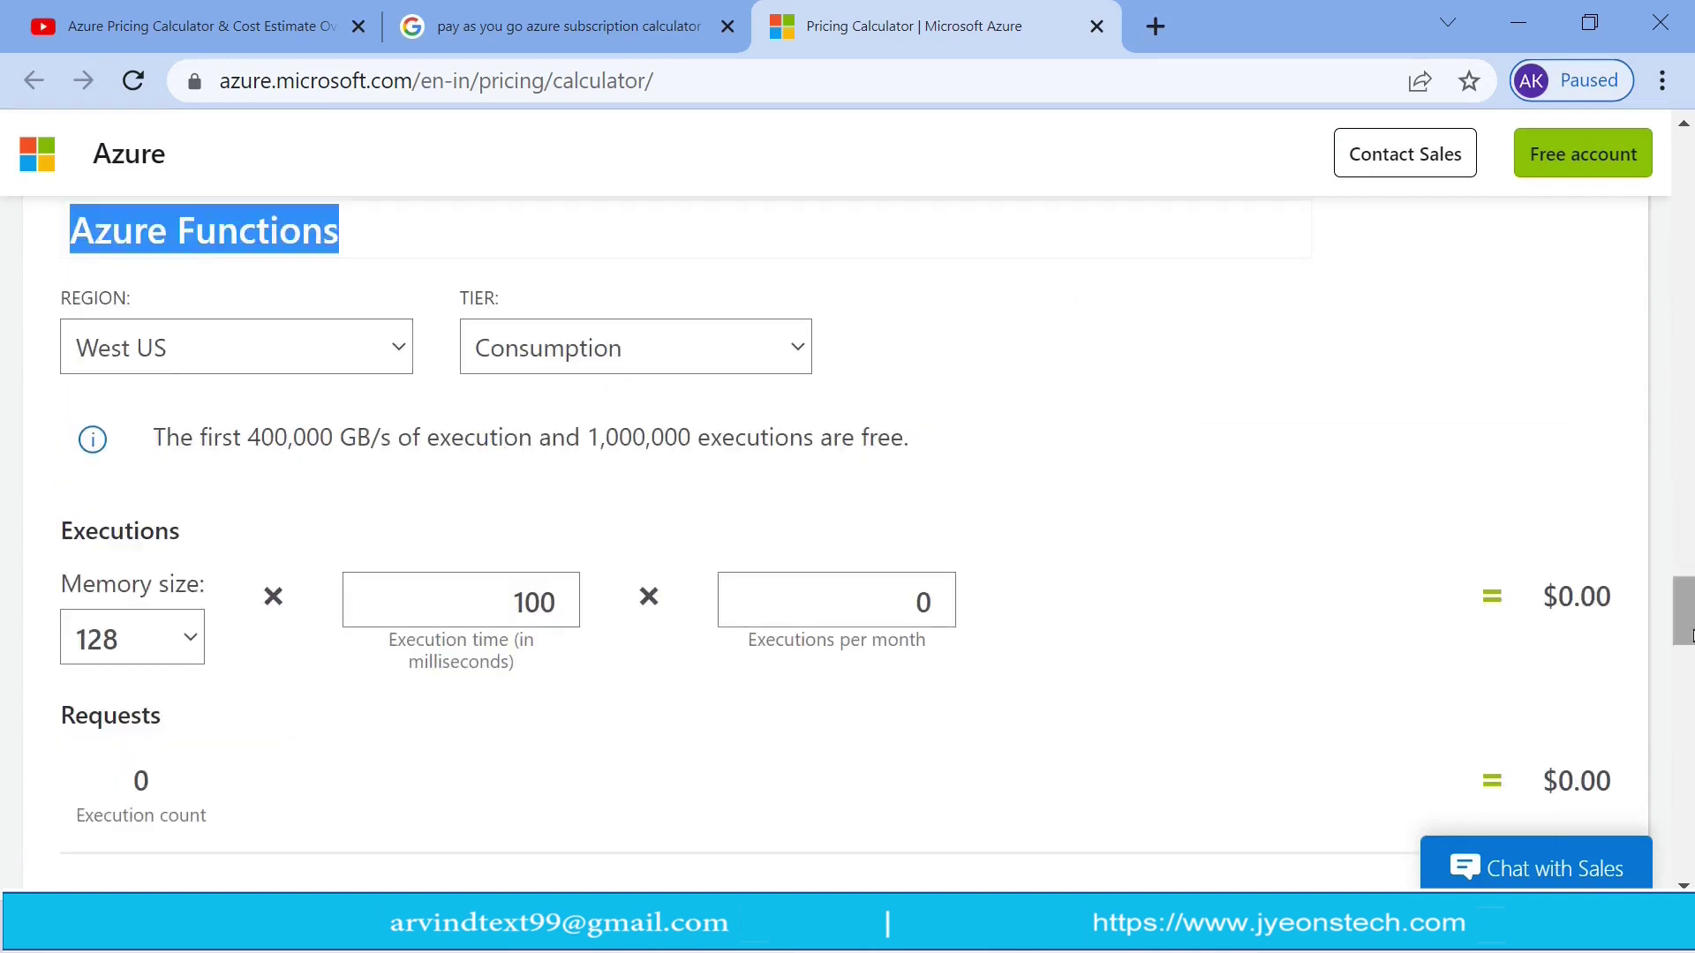
{"action": "mouse_move", "coordinate": [1686, 626]}
{"action": "left_mouse_down"}
{"action": "mouse_move", "coordinate": [1688, 527]}
{"action": "mouse_move", "coordinate": [1688, 618]}
{"action": "left_mouse_up"}
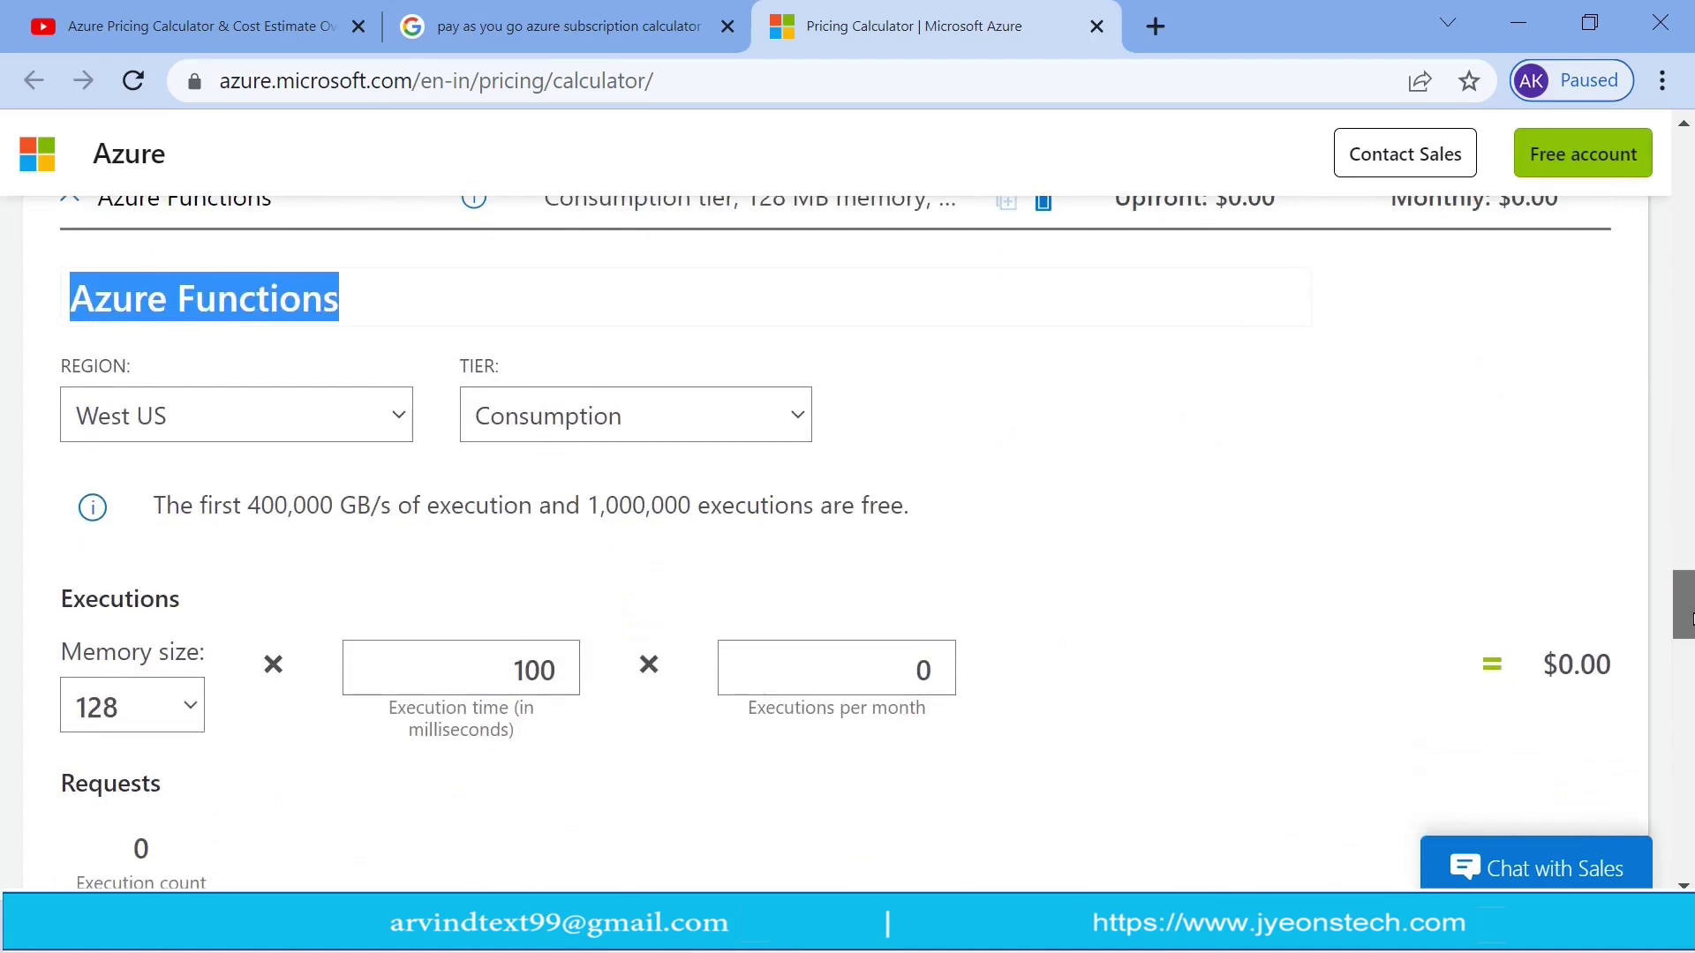
{"action": "left_click", "coordinate": [72, 309]}
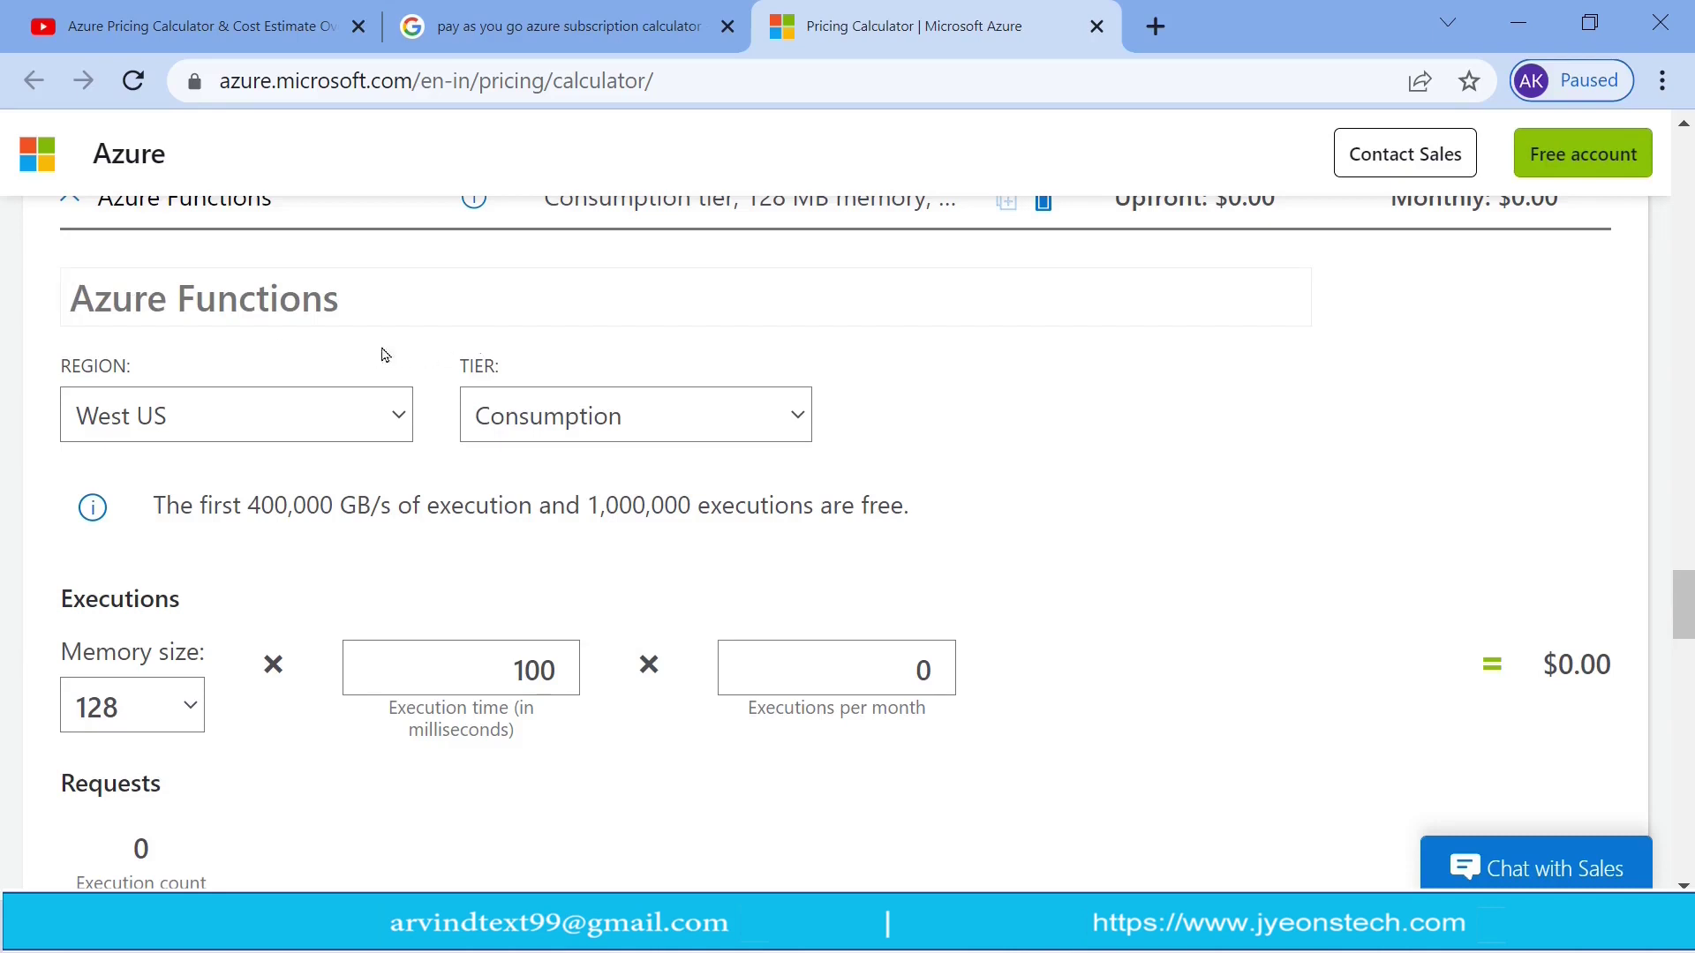
{"action": "left_click_drag", "start_coordinate": [1682, 606], "coordinate": [1681, 610]}
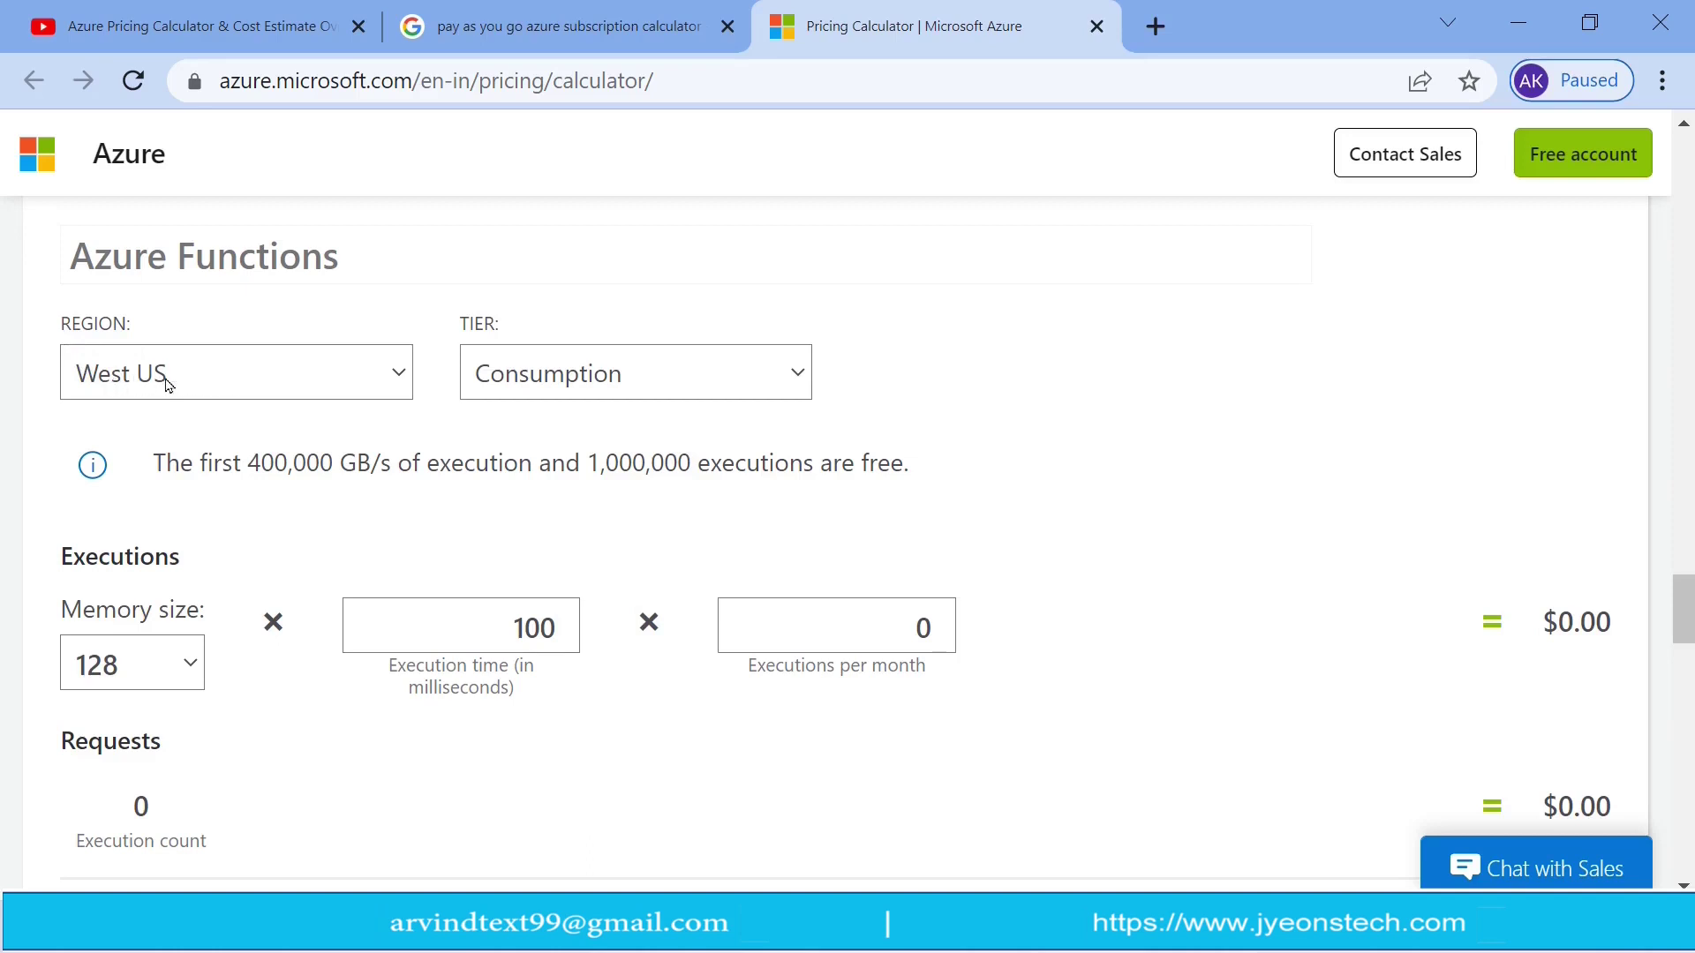
{"action": "left_click", "coordinate": [624, 380]}
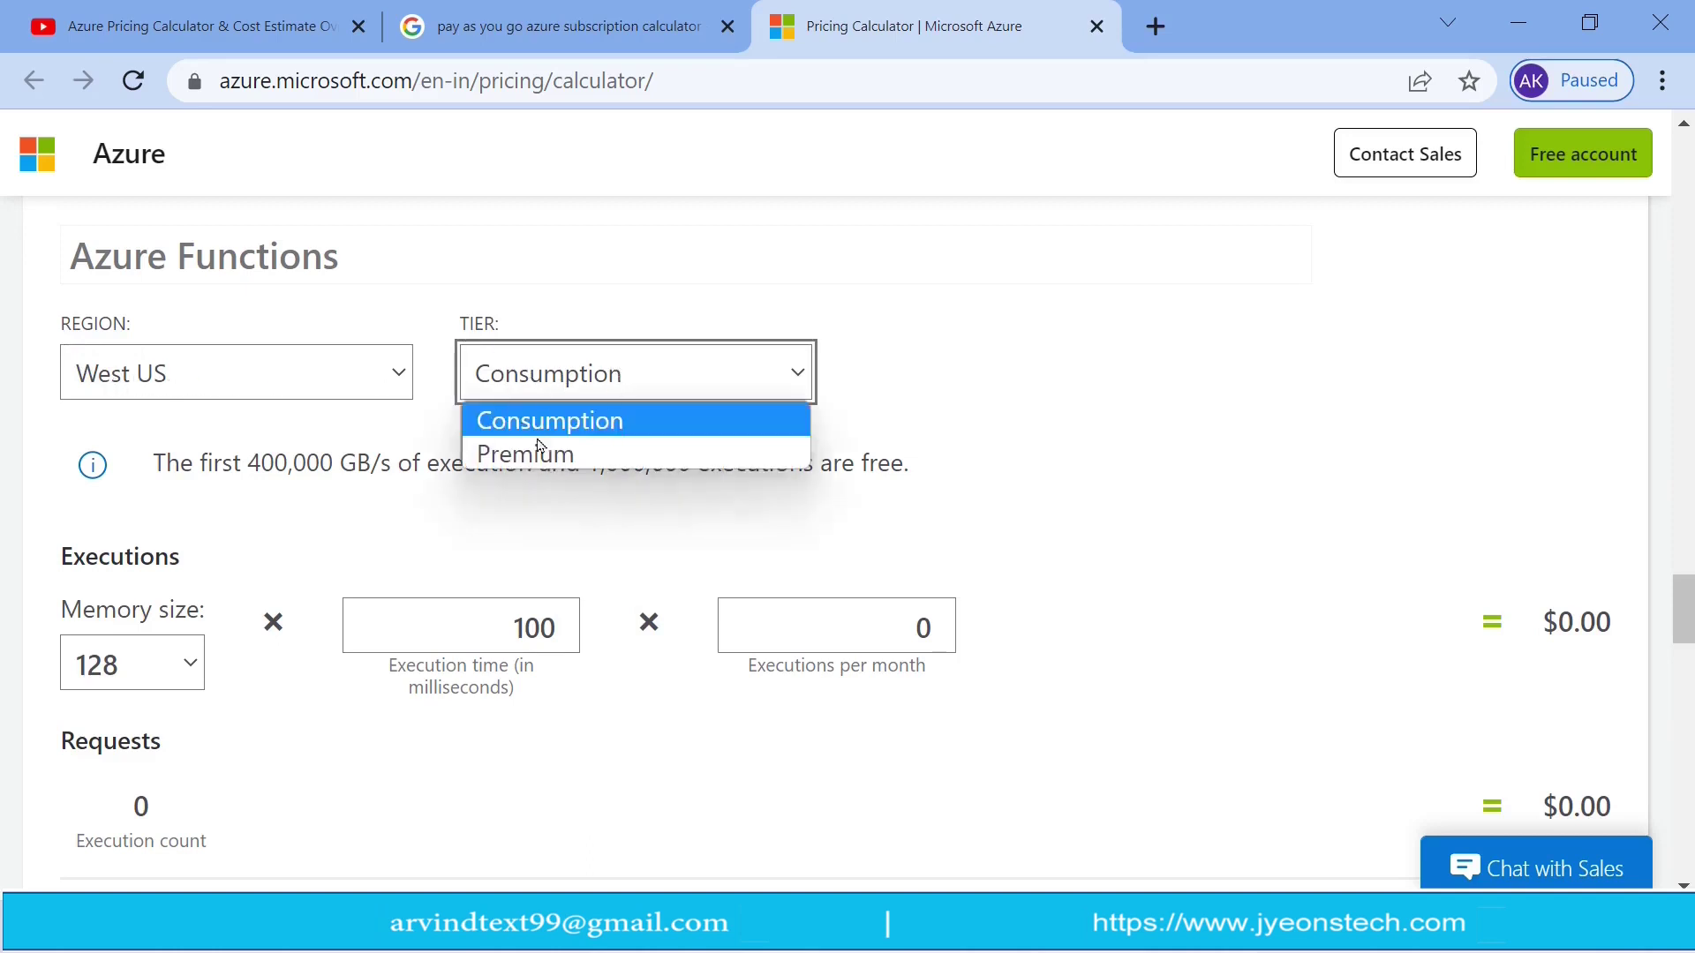
{"action": "left_click", "coordinate": [1165, 493]}
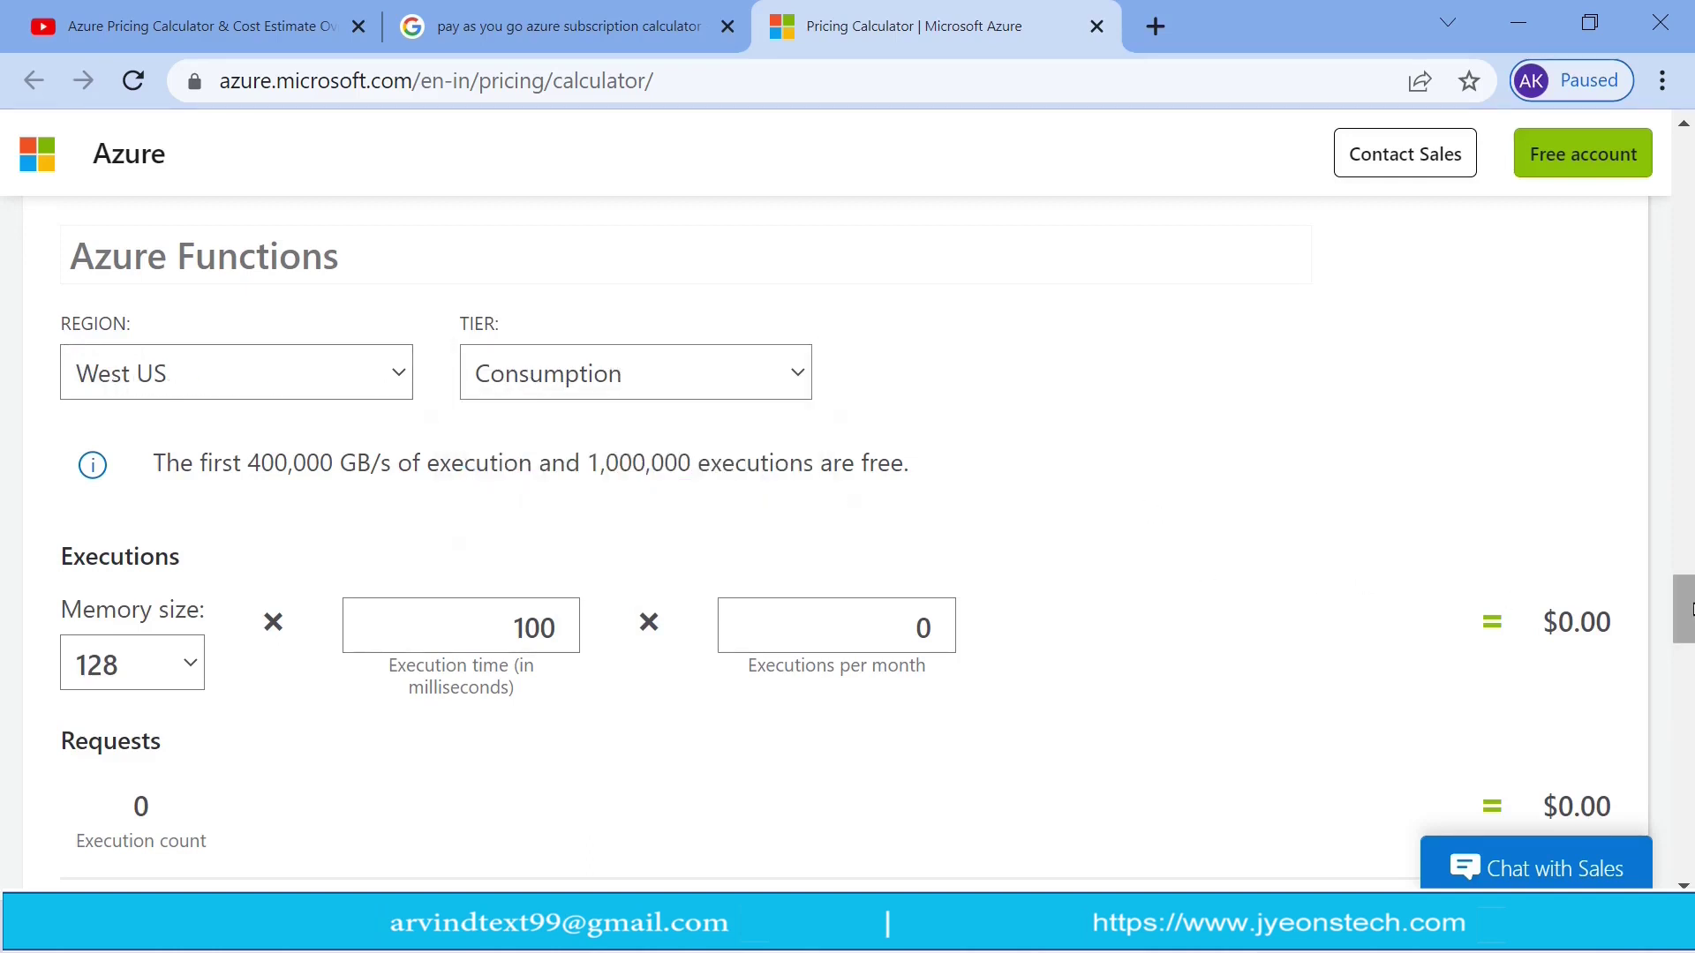
Step: Set the memory size for Azure Functions executions to 384
{"action": "scroll", "coordinate": [1174, 566], "scroll_direction": "down", "scroll_amount": 2}
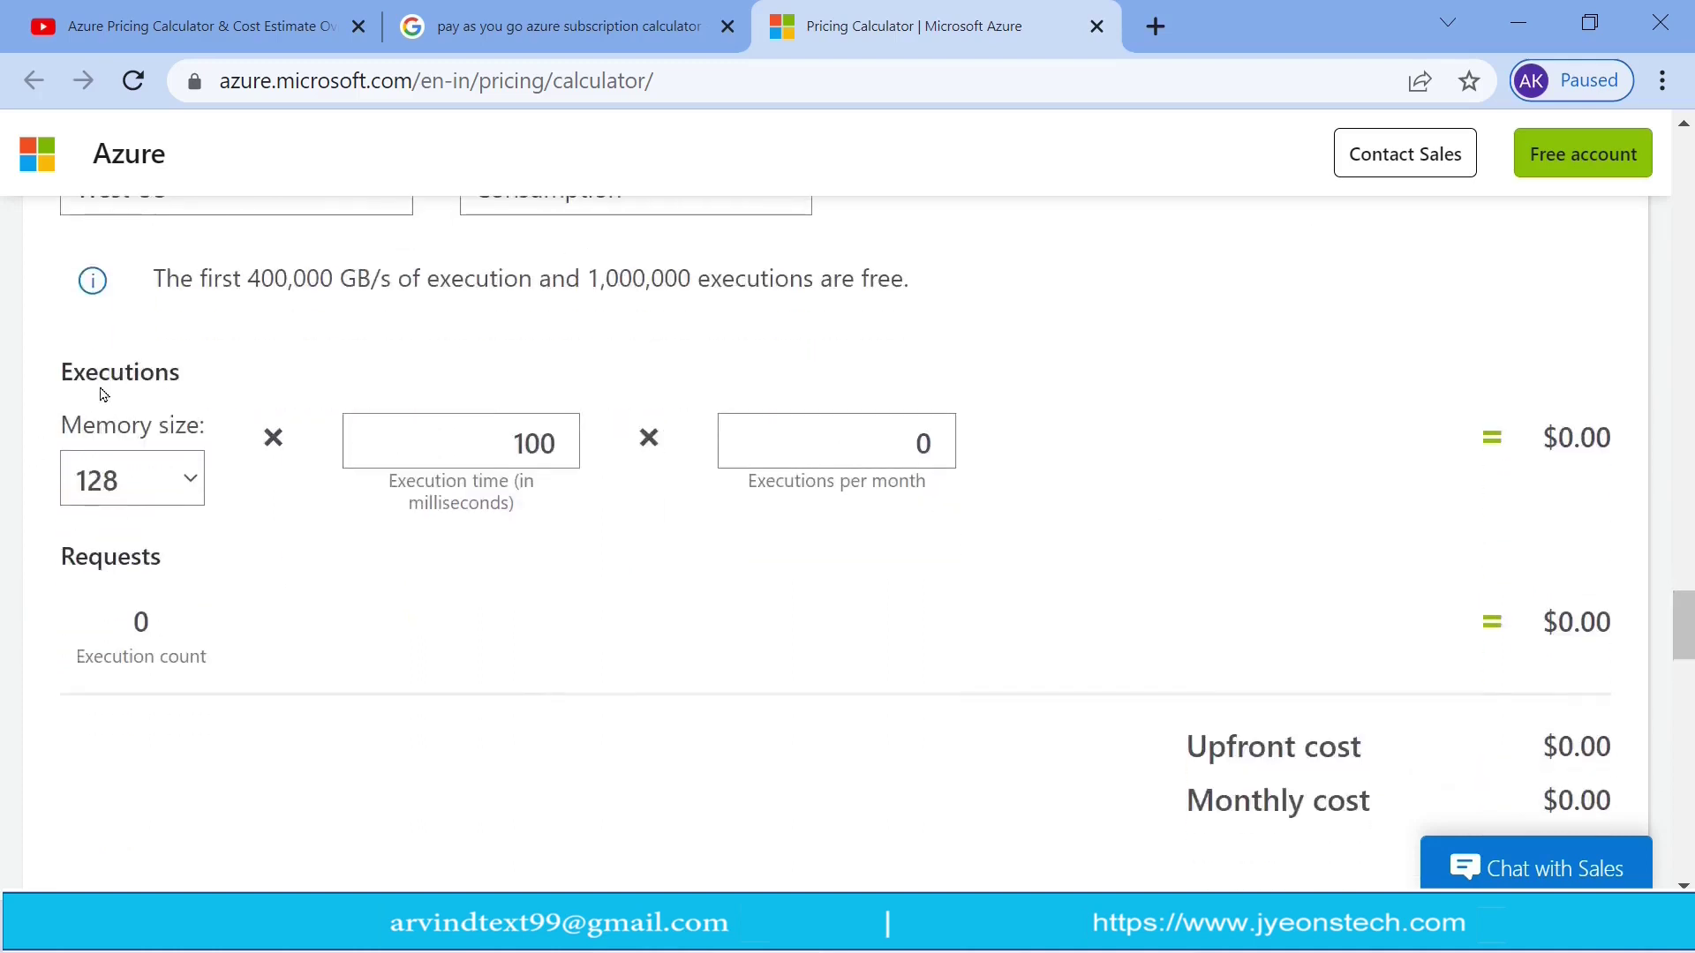
{"action": "left_click_drag", "start_coordinate": [59, 374], "coordinate": [183, 374]}
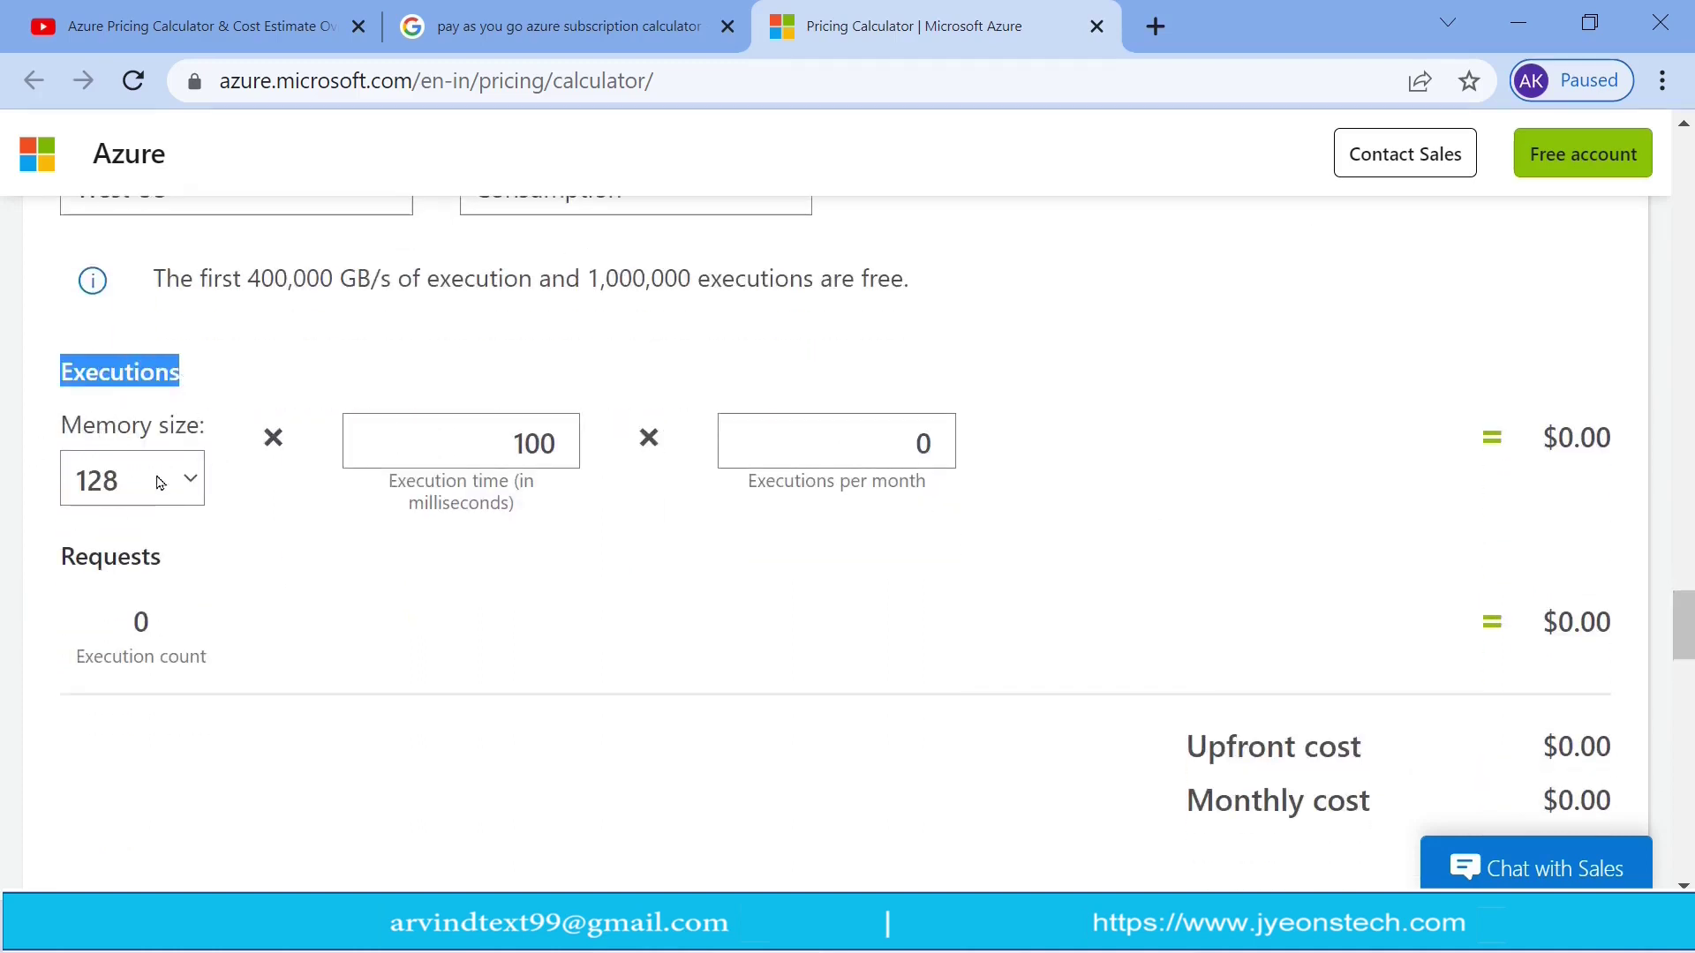
{"action": "left_click", "coordinate": [186, 458]}
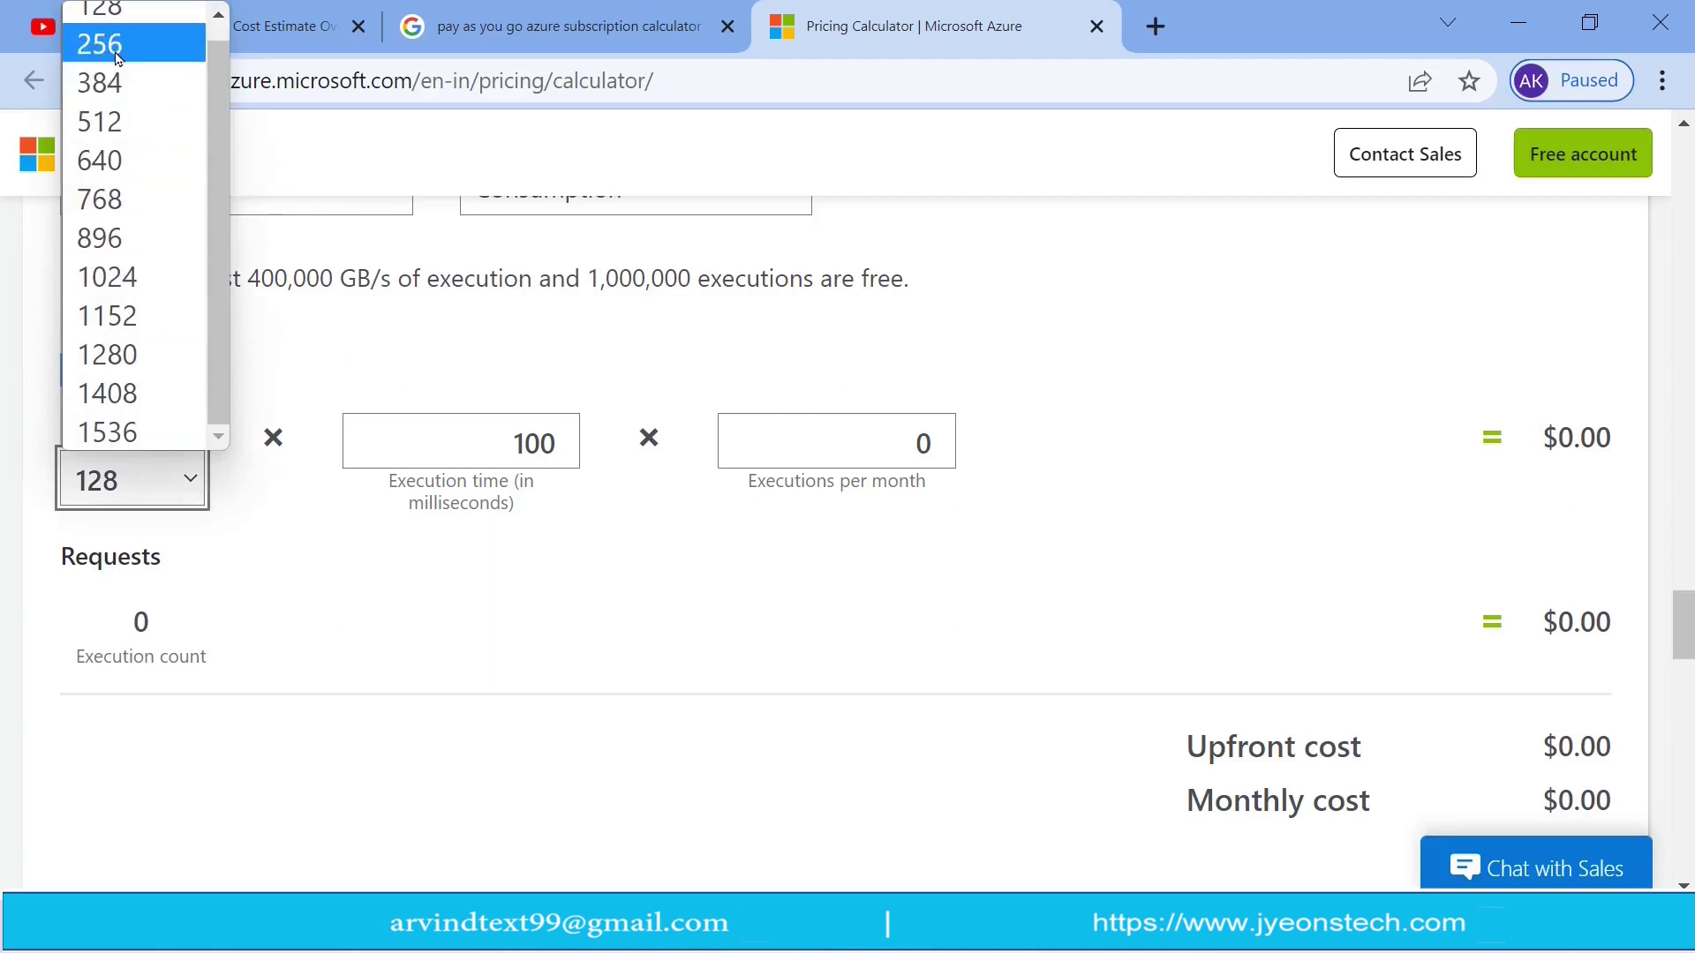
{"action": "left_click", "coordinate": [114, 13]}
{"action": "key", "text": "Down"}
{"action": "key", "text": "Down"}
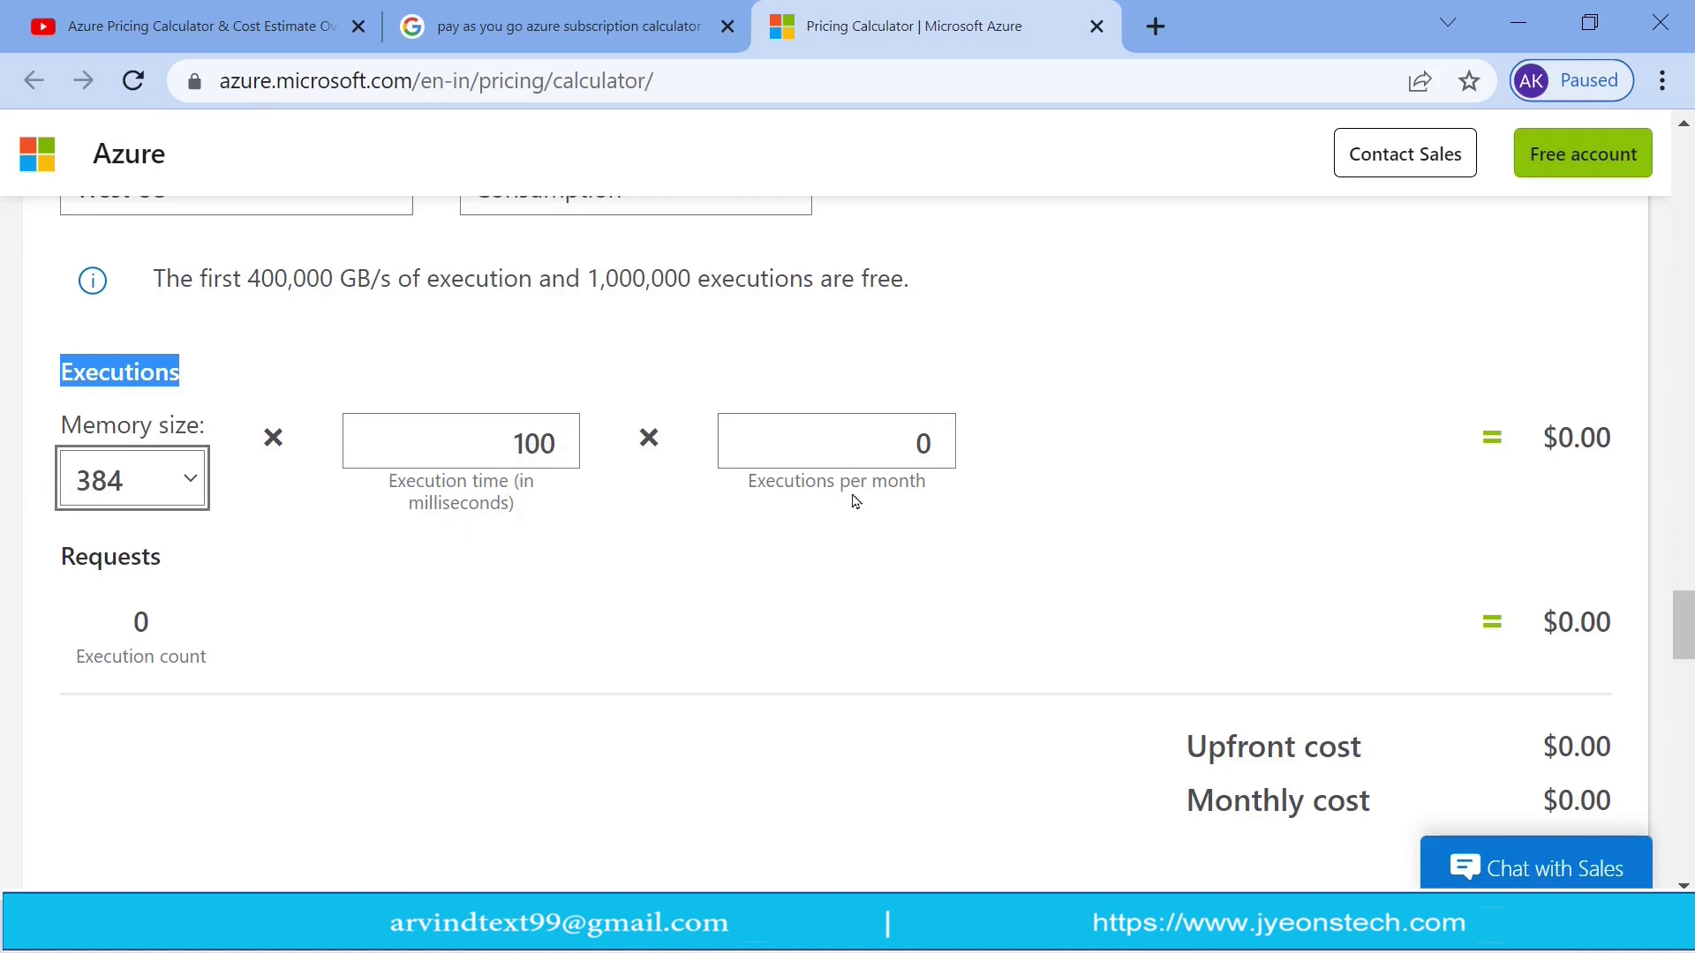
Step: Set the Azure Functions executions per month to 1000000
{"action": "double_click", "coordinate": [921, 443]}
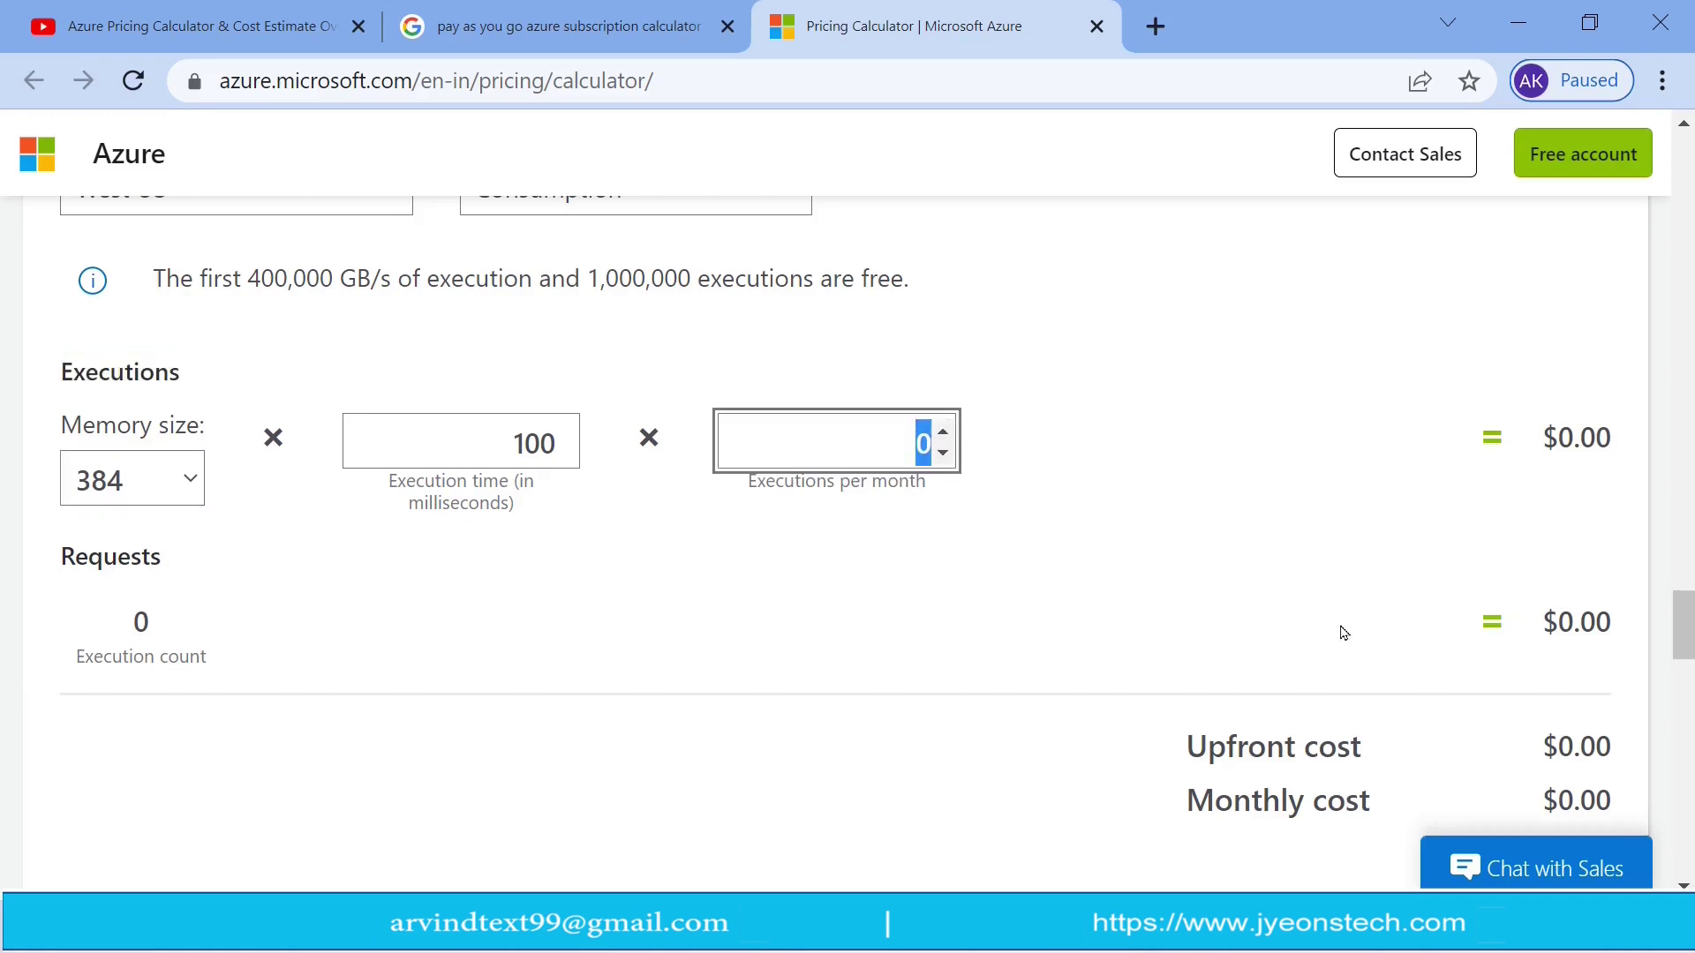
{"action": "type", "text": "100000"}
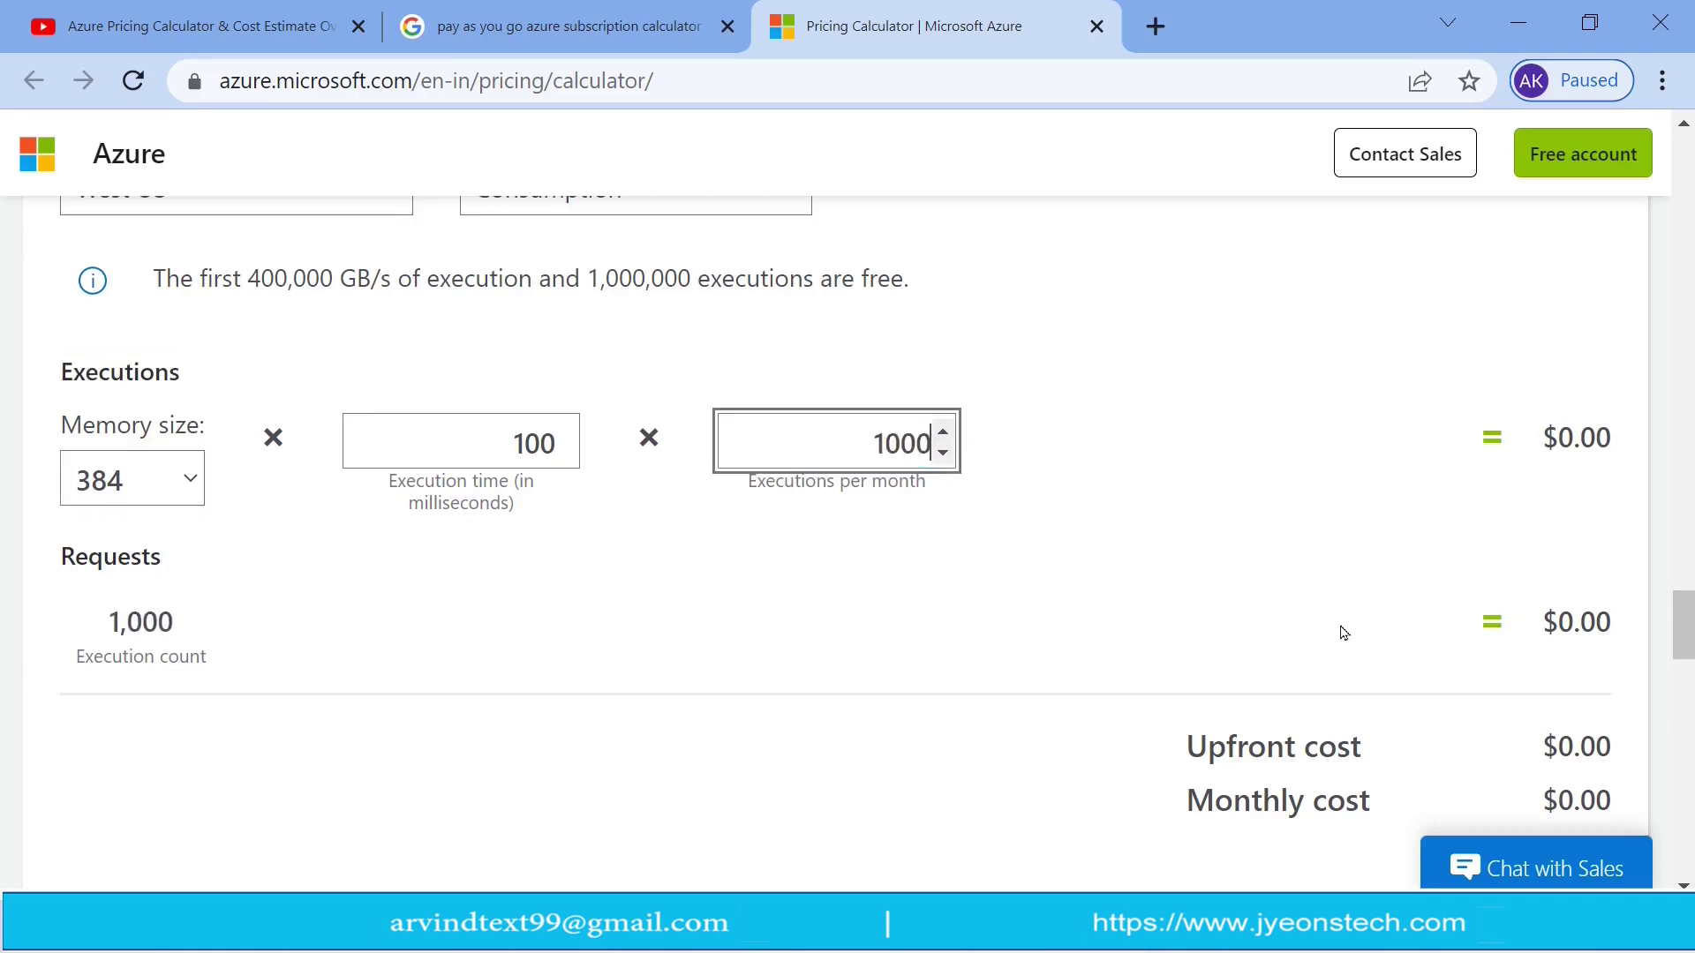
{"action": "type", "text": "0"}
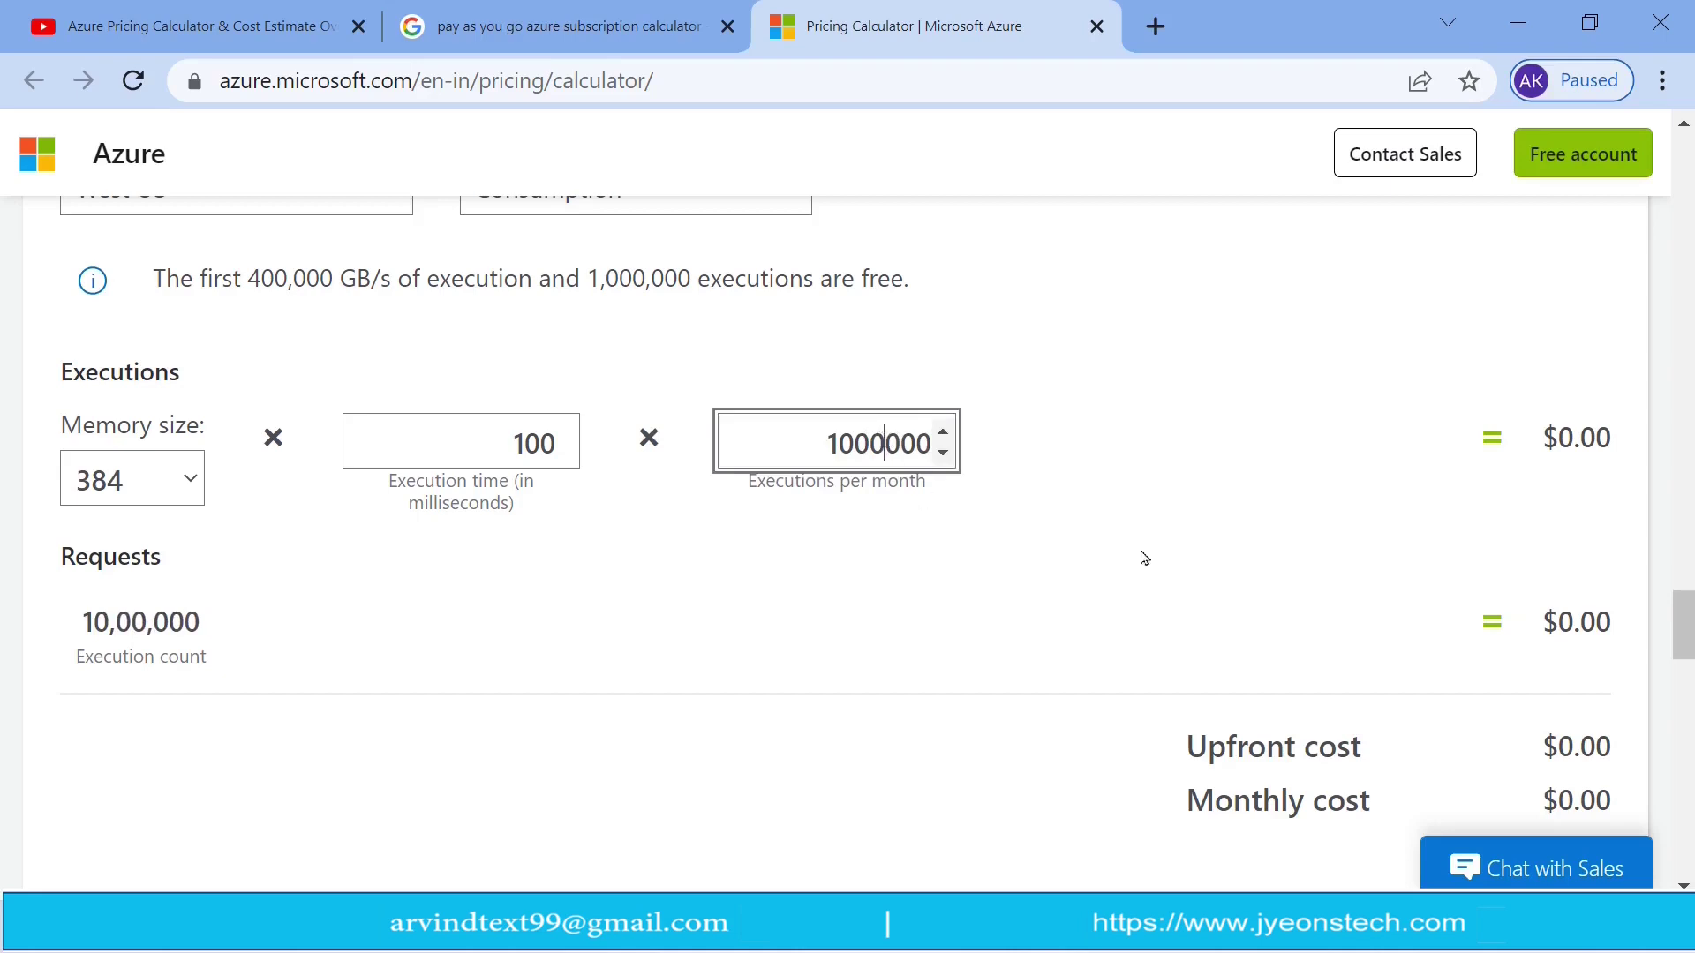
{"action": "left_click", "coordinate": [1510, 664]}
{"action": "left_click", "coordinate": [940, 452]}
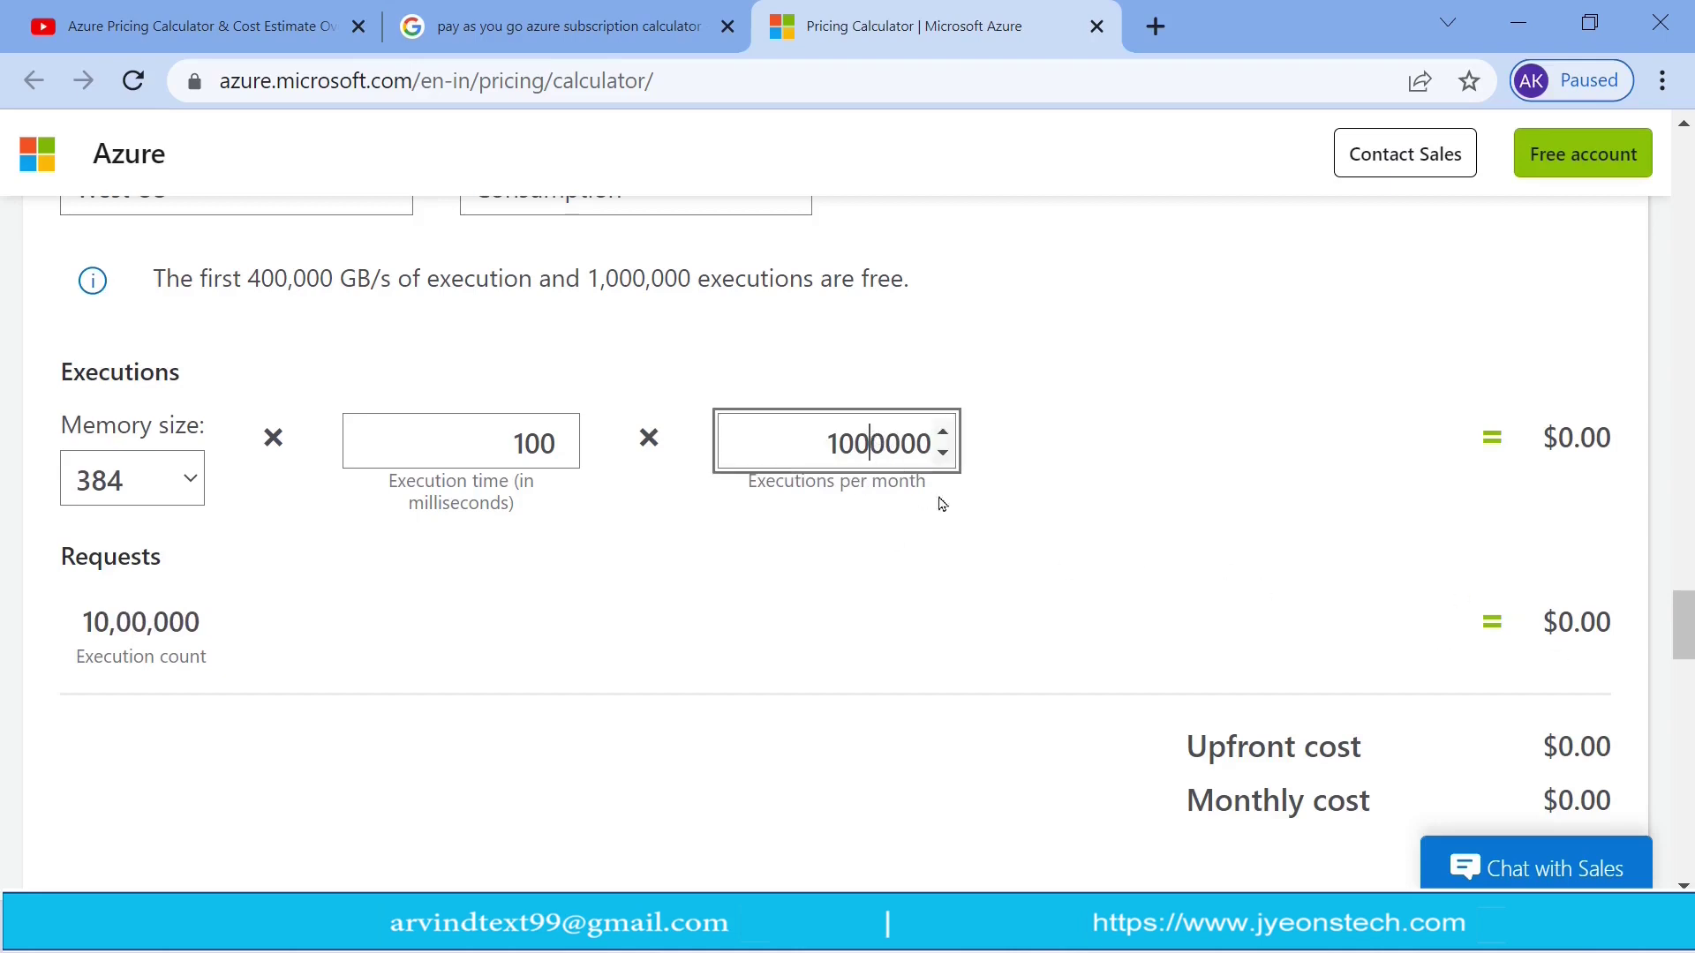
Step: Try 10400000 and 10000000 as the Azure Functions executions per month
{"action": "left_click", "coordinate": [1315, 663]}
{"action": "left_click", "coordinate": [853, 443]}
{"action": "type", "text": "44"}
{"action": "key", "text": "BackSpace"}
{"action": "key", "text": "BackSpace"}
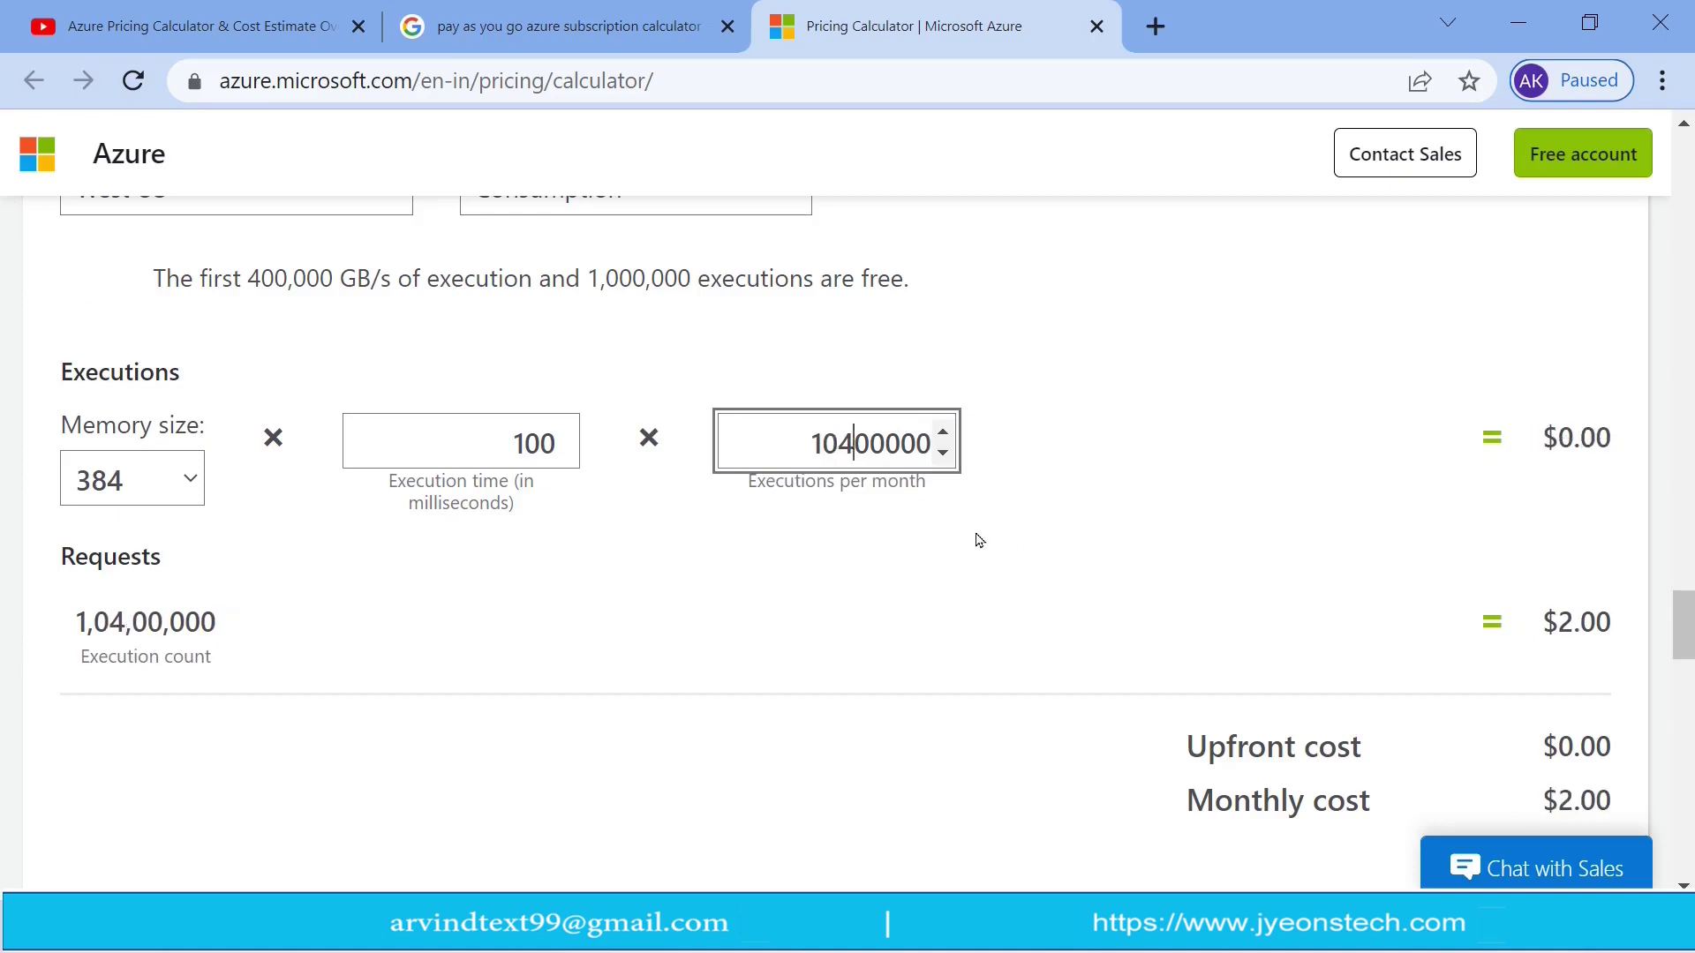
{"action": "type", "text": "0"}
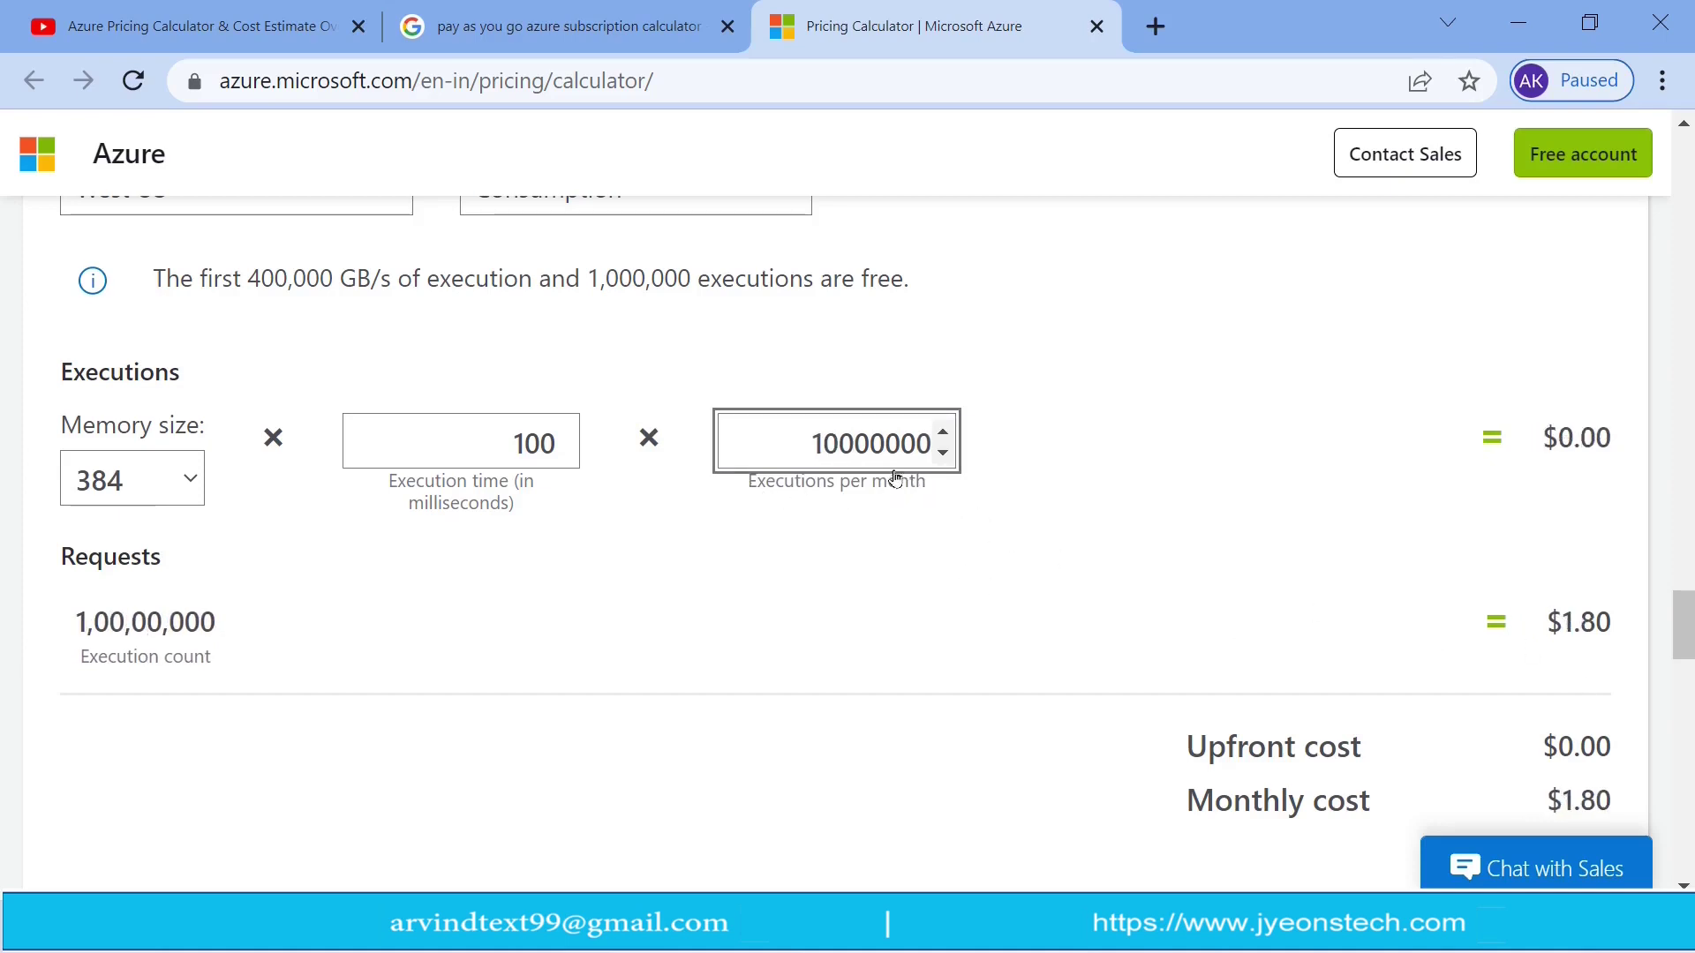
{"action": "type", "text": "0"}
{"action": "key", "text": "BackSpace"}
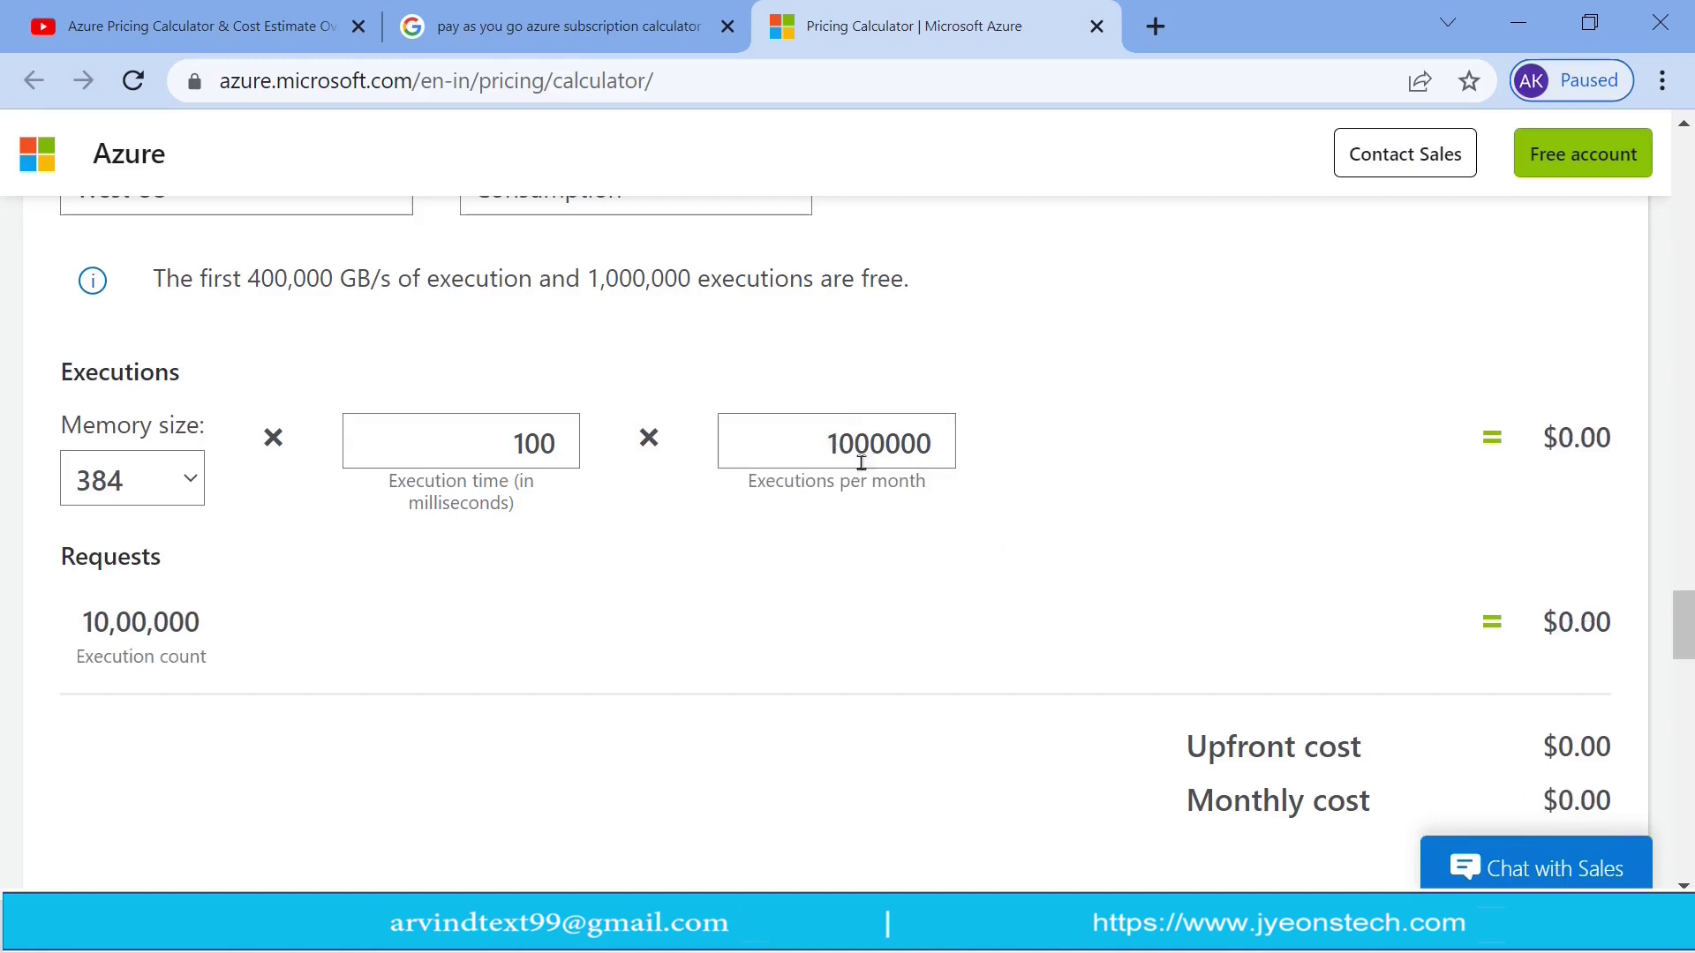
Step: Set the Azure Functions executions per month to 108000000 and check the resulting request cost
{"action": "type", "text": "8"}
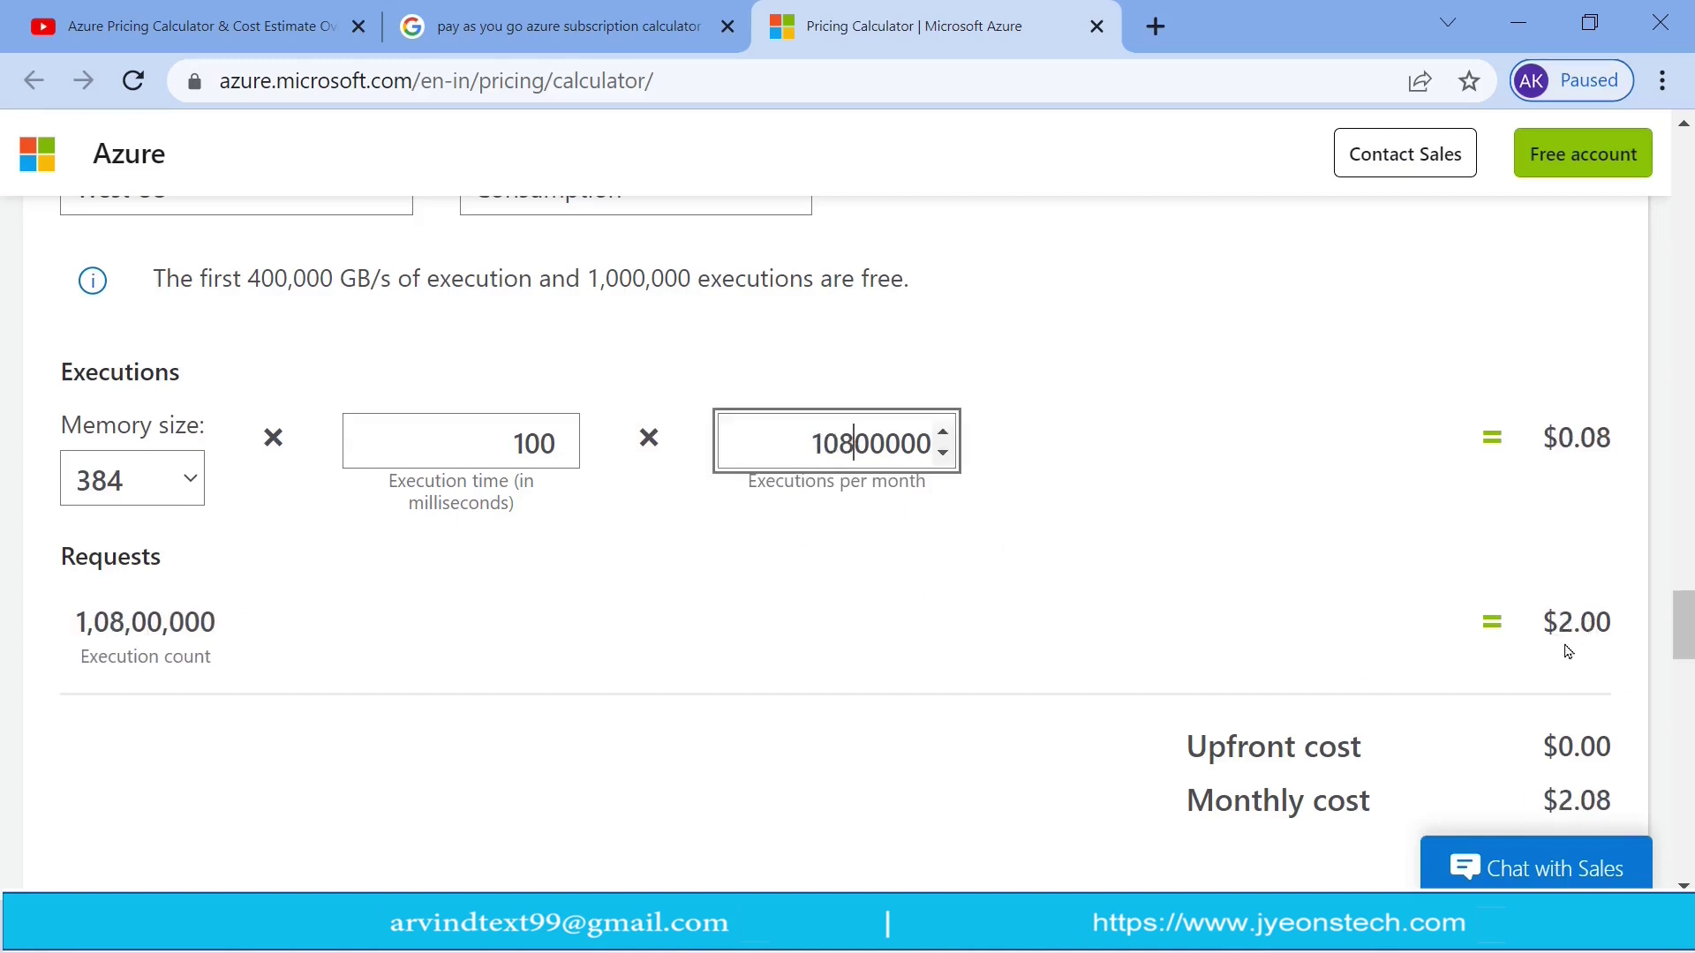
{"action": "left_click_drag", "start_coordinate": [1547, 623], "coordinate": [1571, 624]}
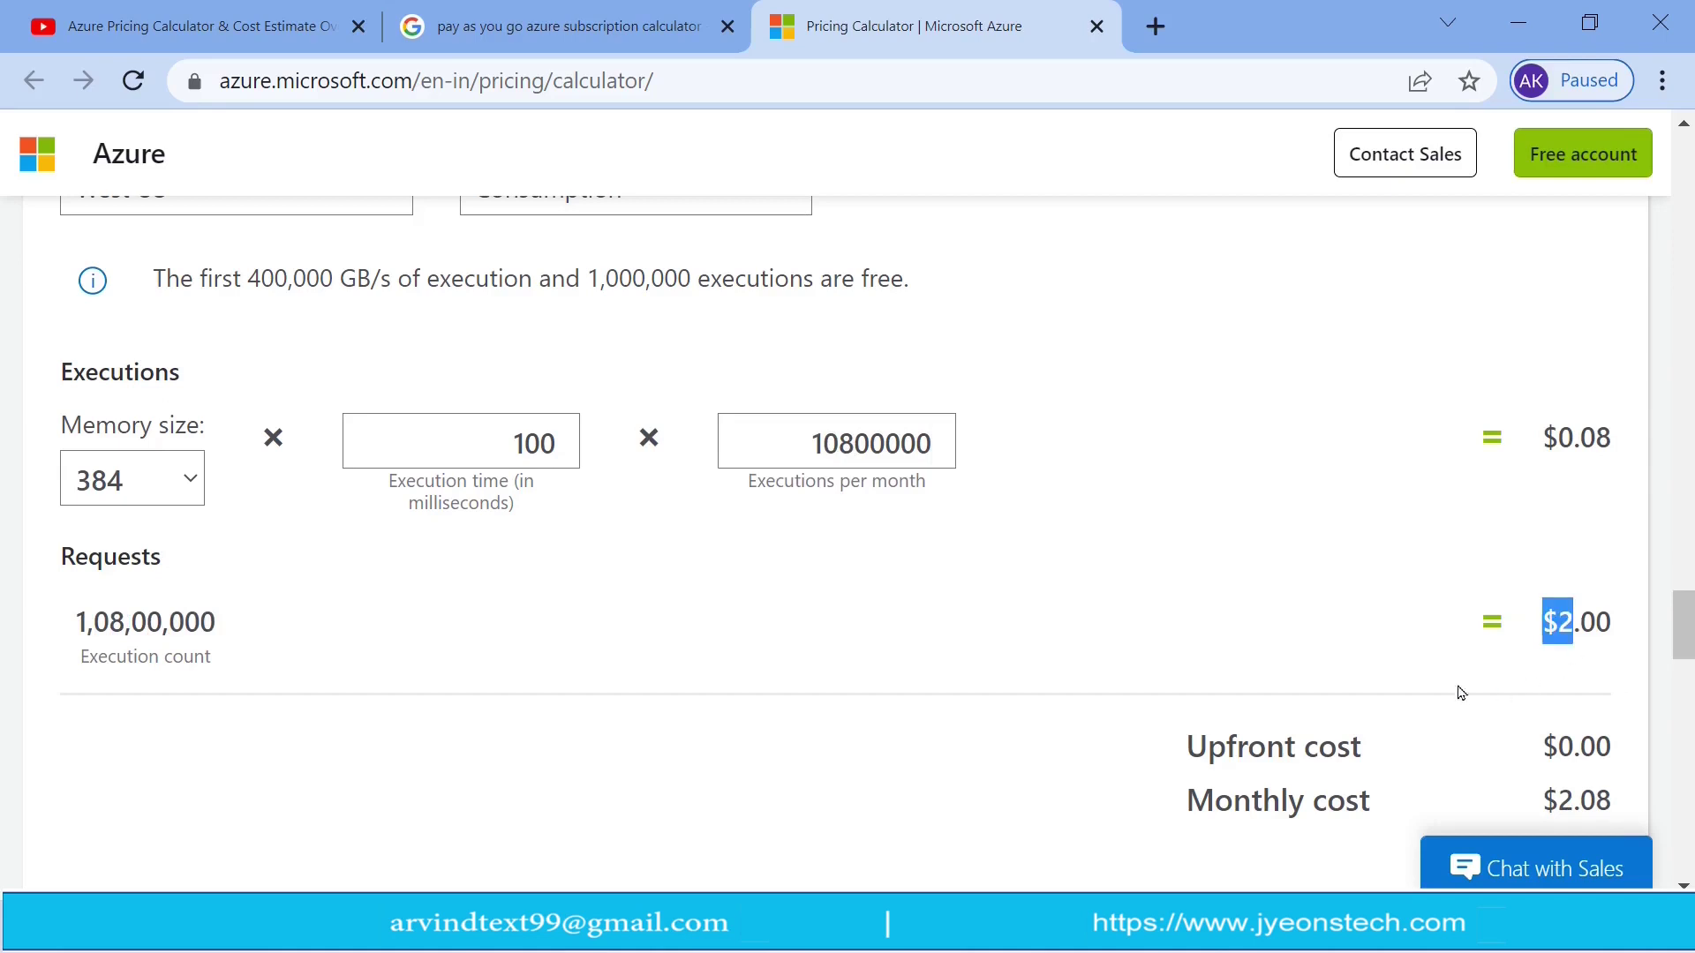
{"action": "left_click", "coordinate": [915, 444]}
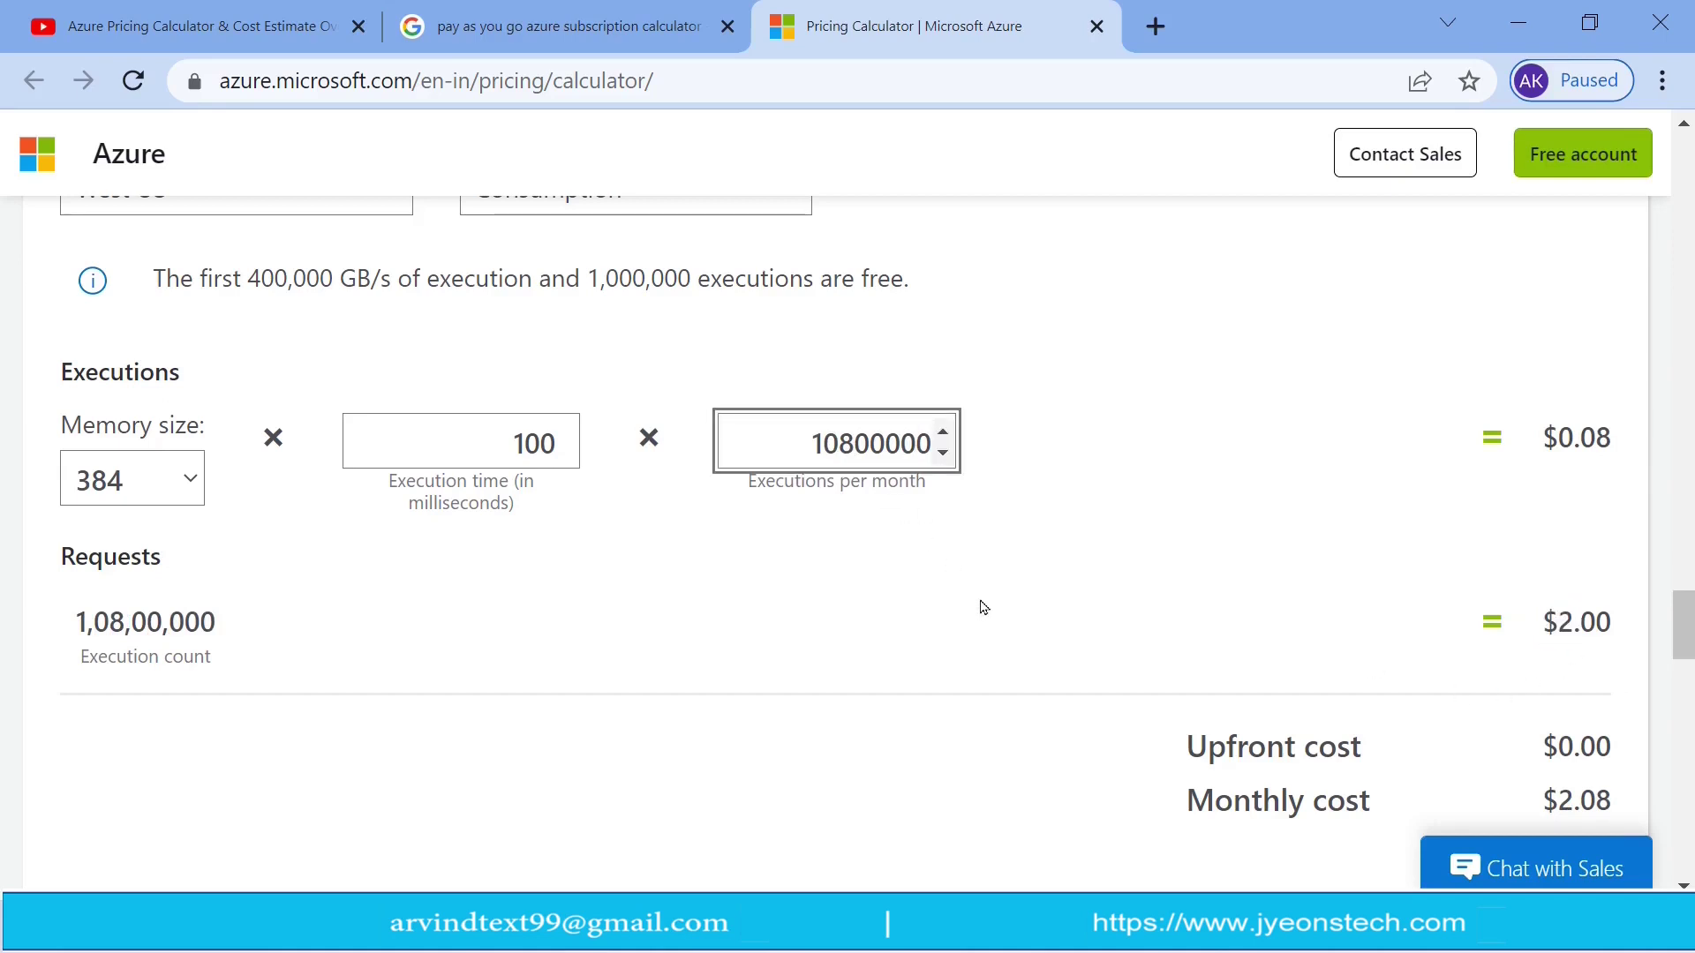
{"action": "type", "text": "0"}
{"action": "left_click_drag", "start_coordinate": [1523, 623], "coordinate": [1583, 632]}
{"action": "left_click_drag", "start_coordinate": [744, 481], "coordinate": [925, 478]}
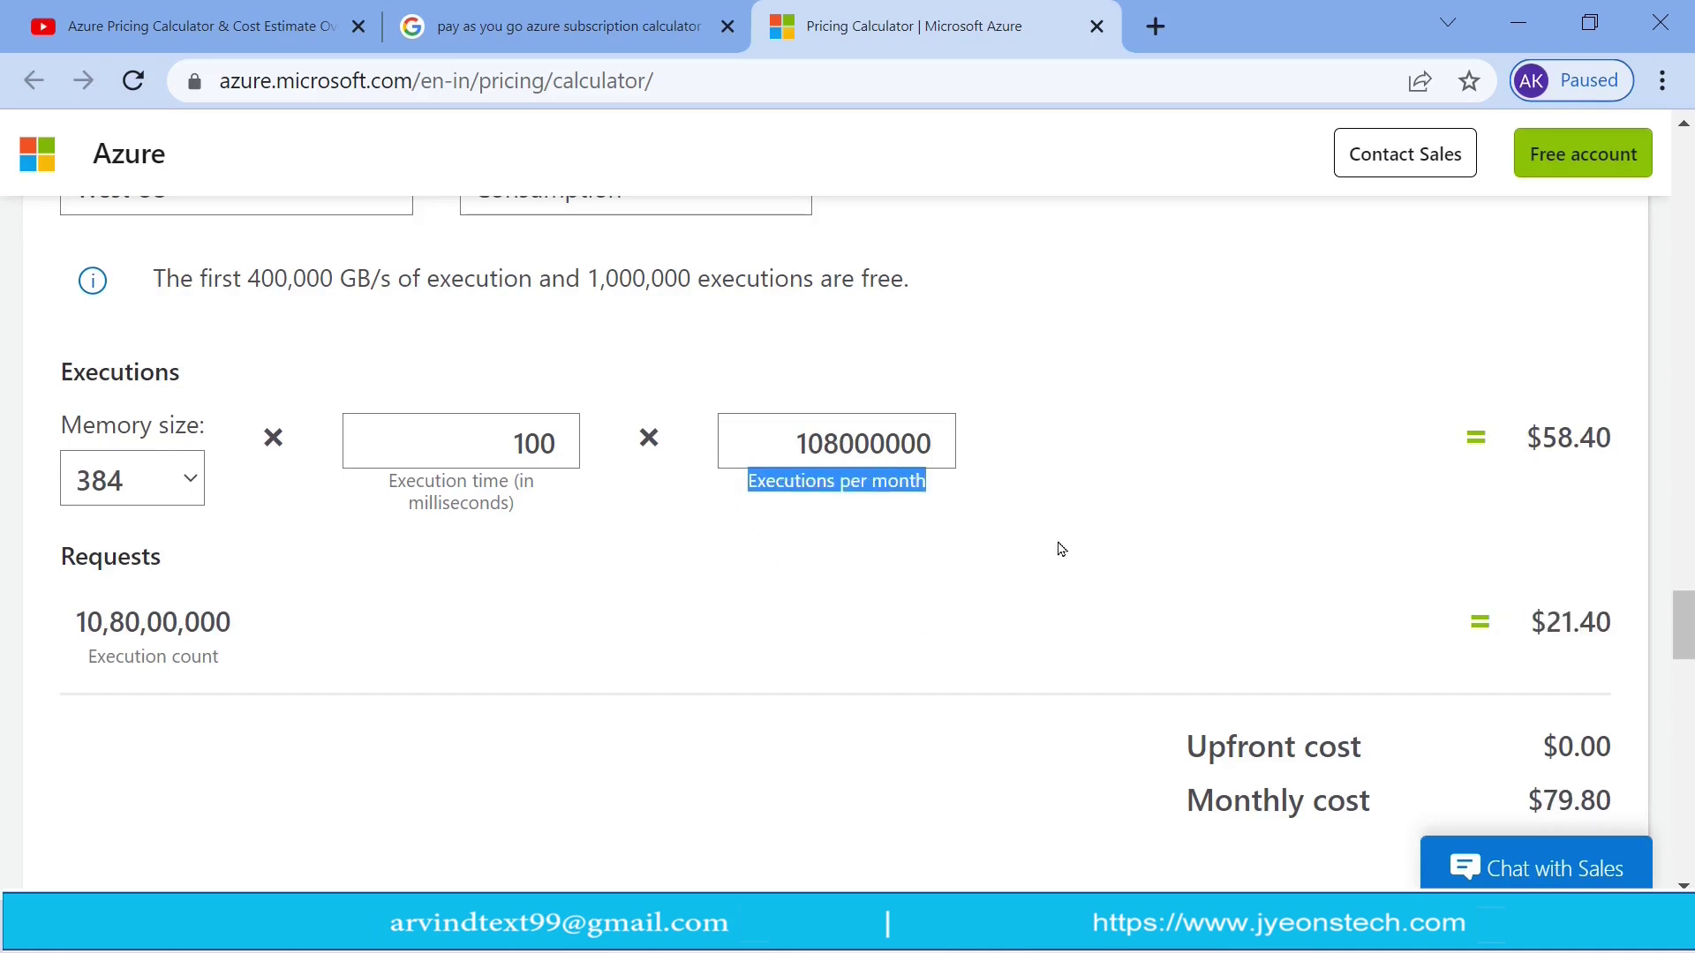
{"action": "left_click_drag", "start_coordinate": [1535, 629], "coordinate": [1602, 623]}
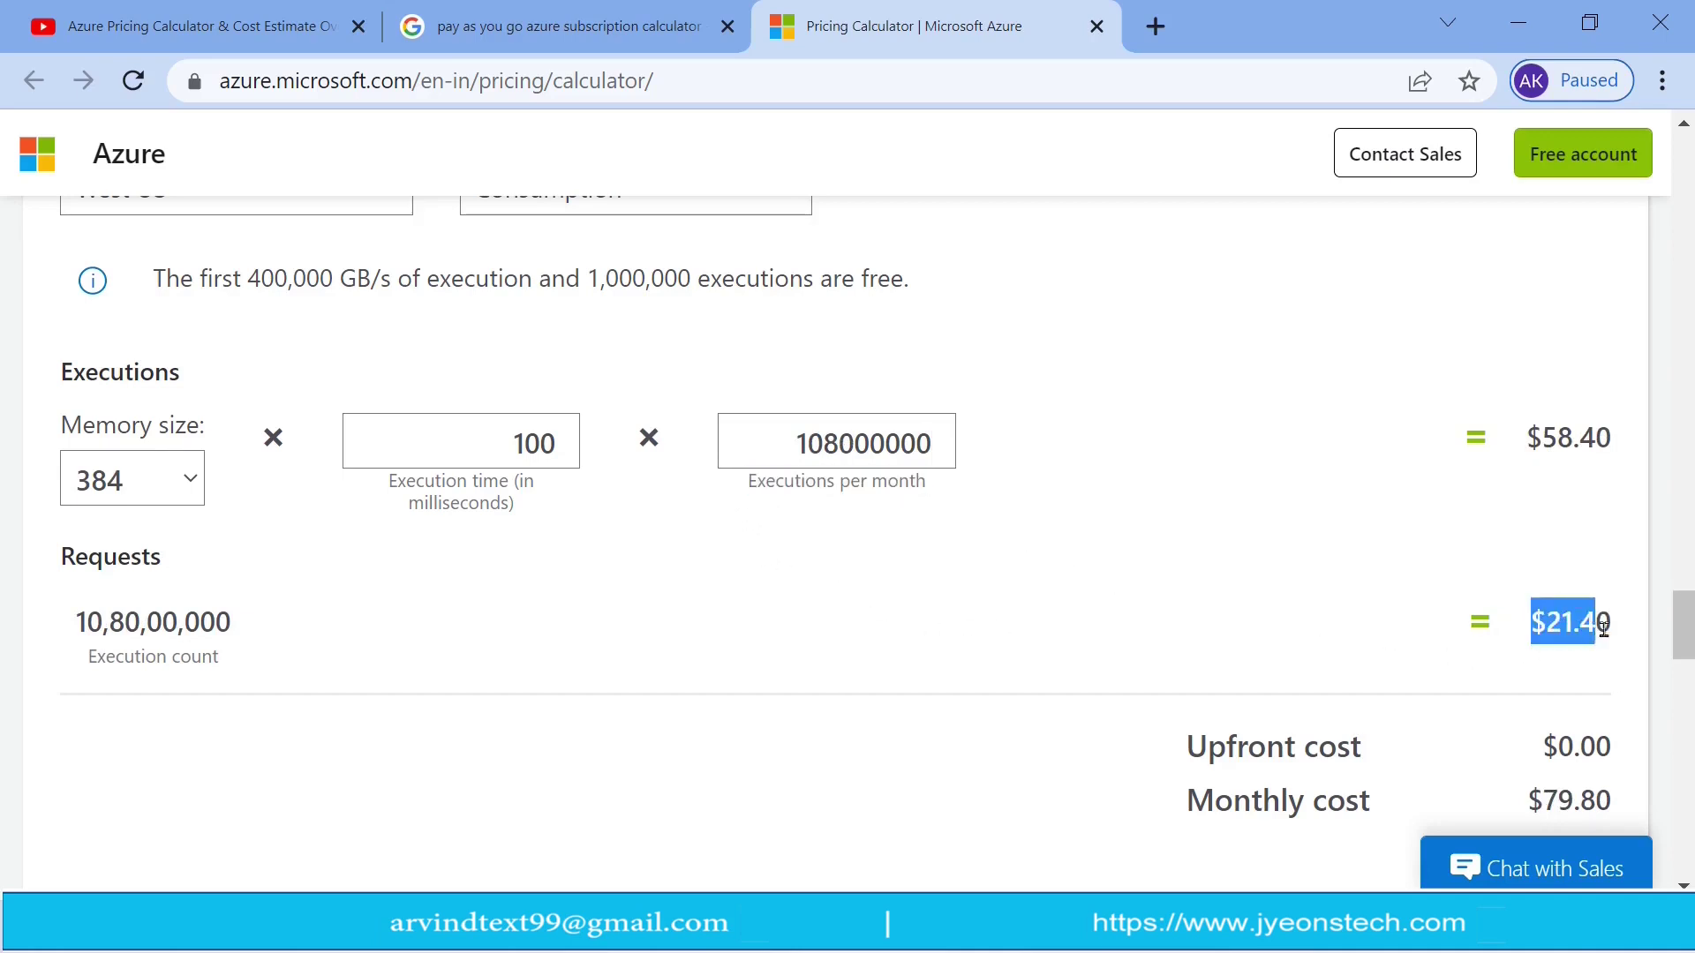
{"action": "left_click", "coordinate": [1173, 651]}
Step: Check the monthly cost of the Azure Functions item
{"action": "scroll", "coordinate": [1438, 537], "scroll_direction": "down", "scroll_amount": 1}
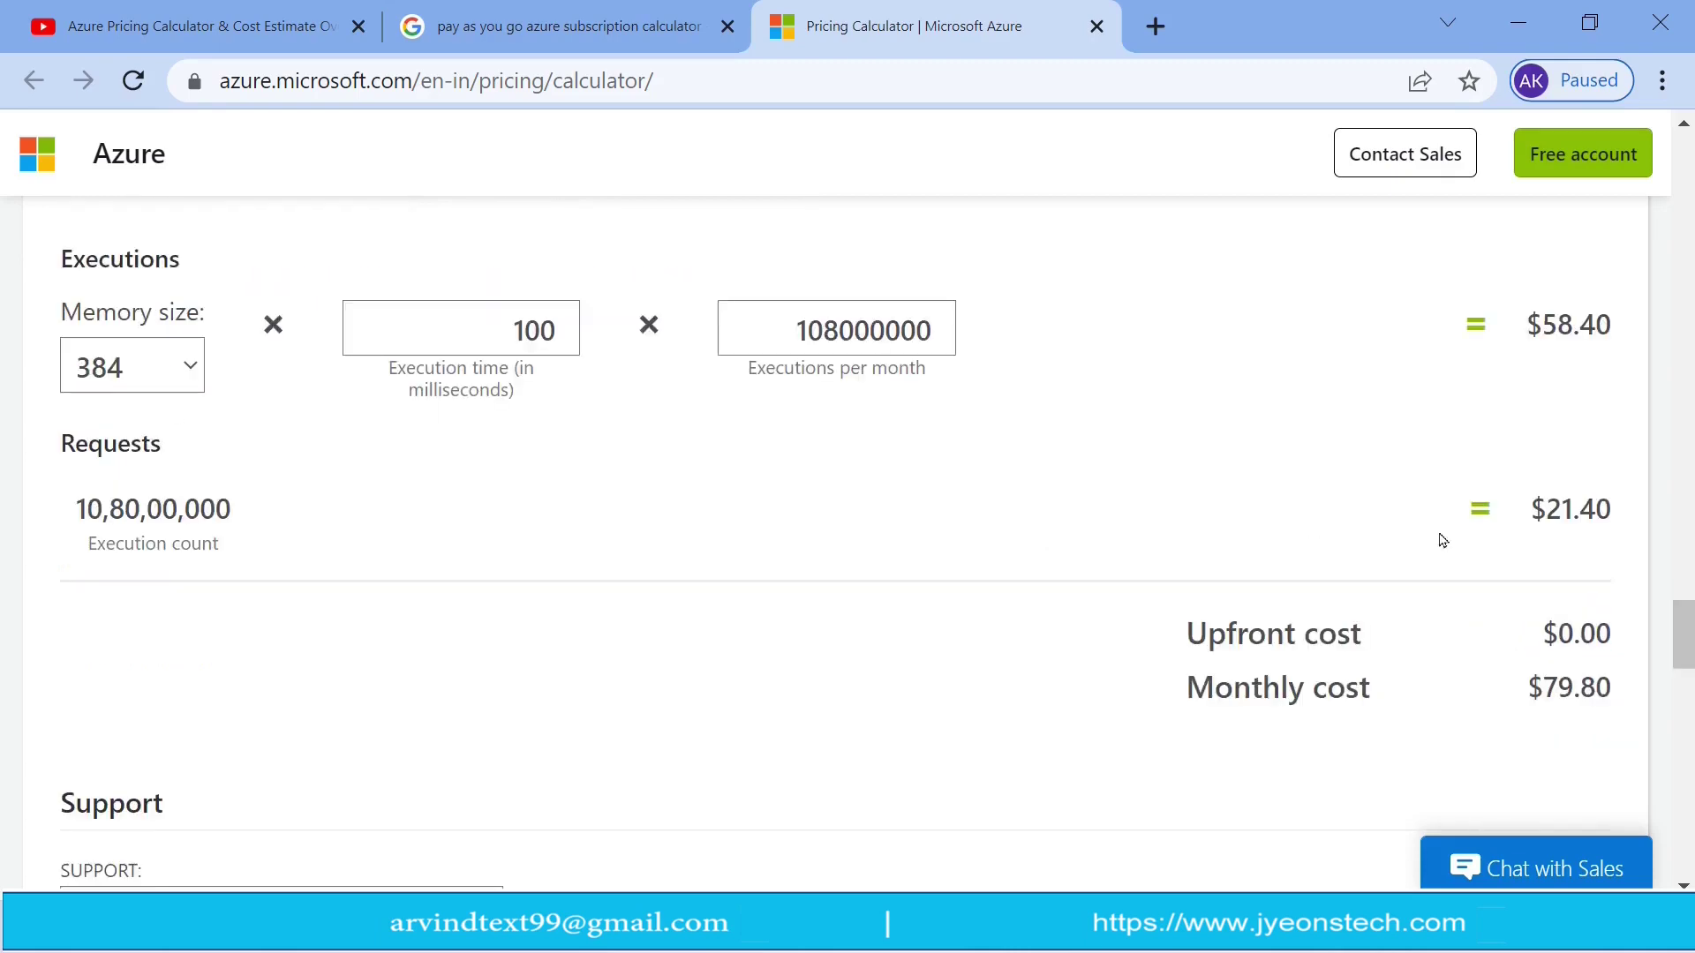
{"action": "mouse_move", "coordinate": [1683, 631]}
{"action": "left_mouse_down"}
{"action": "mouse_move", "coordinate": [1690, 722]}
{"action": "mouse_move", "coordinate": [1688, 639]}
{"action": "left_mouse_up"}
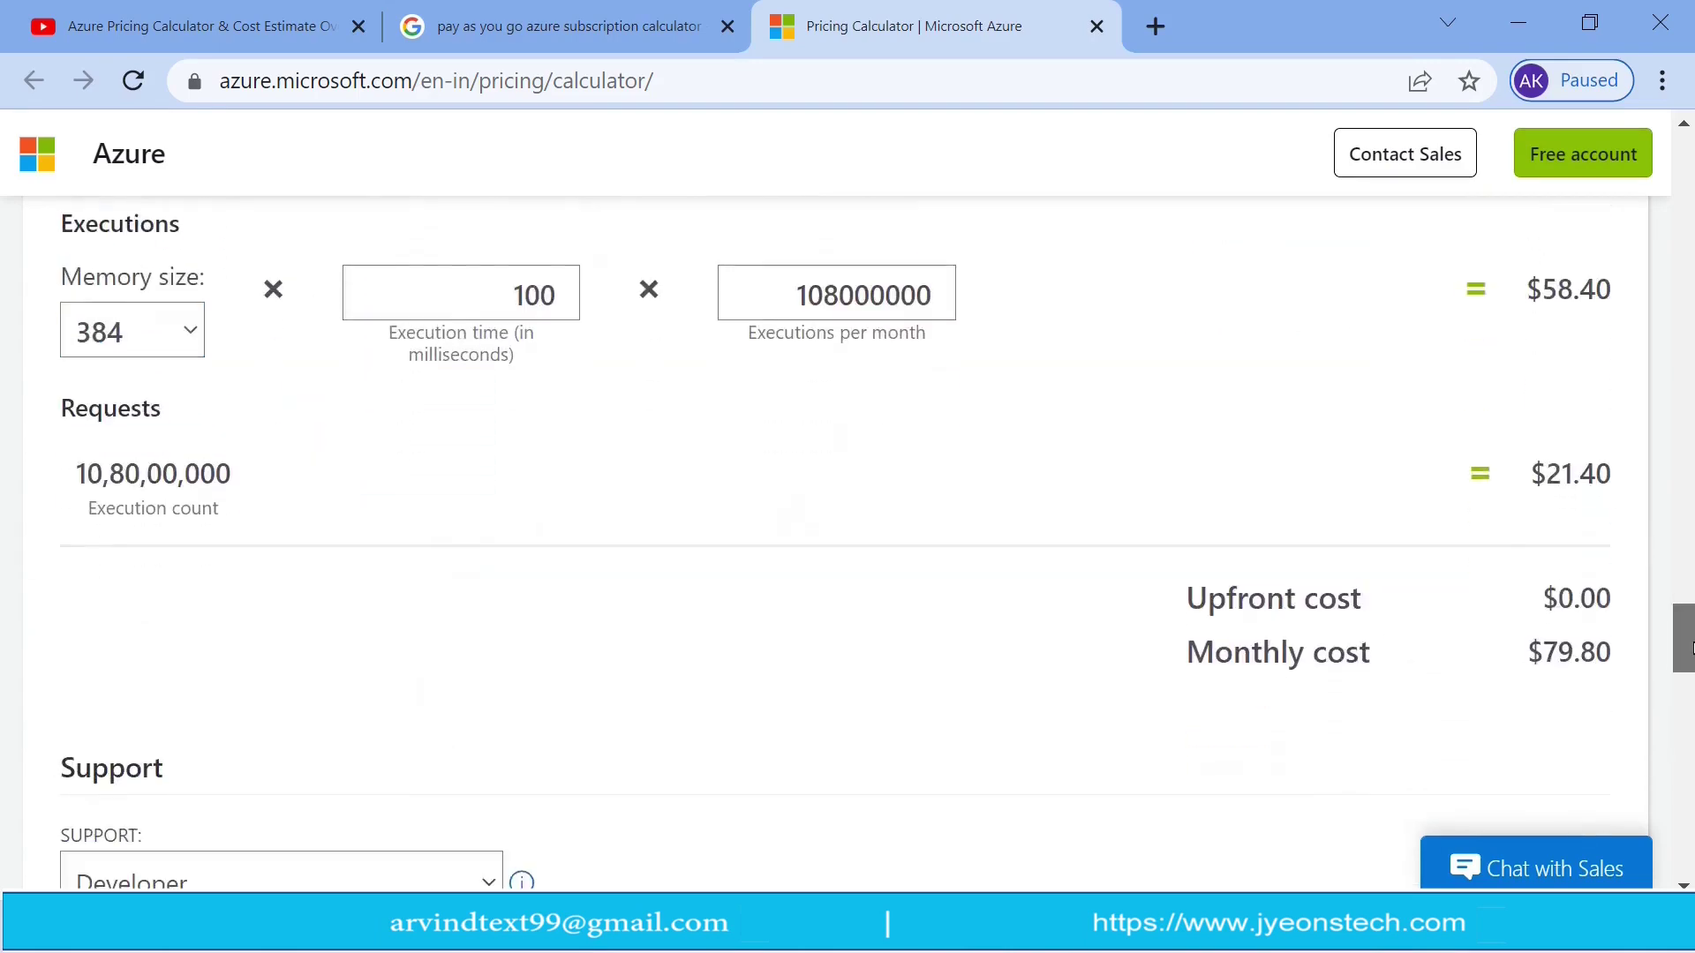
{"action": "left_click_drag", "start_coordinate": [1541, 663], "coordinate": [1604, 657]}
{"action": "scroll", "coordinate": [1604, 655], "scroll_direction": "down", "scroll_amount": 2}
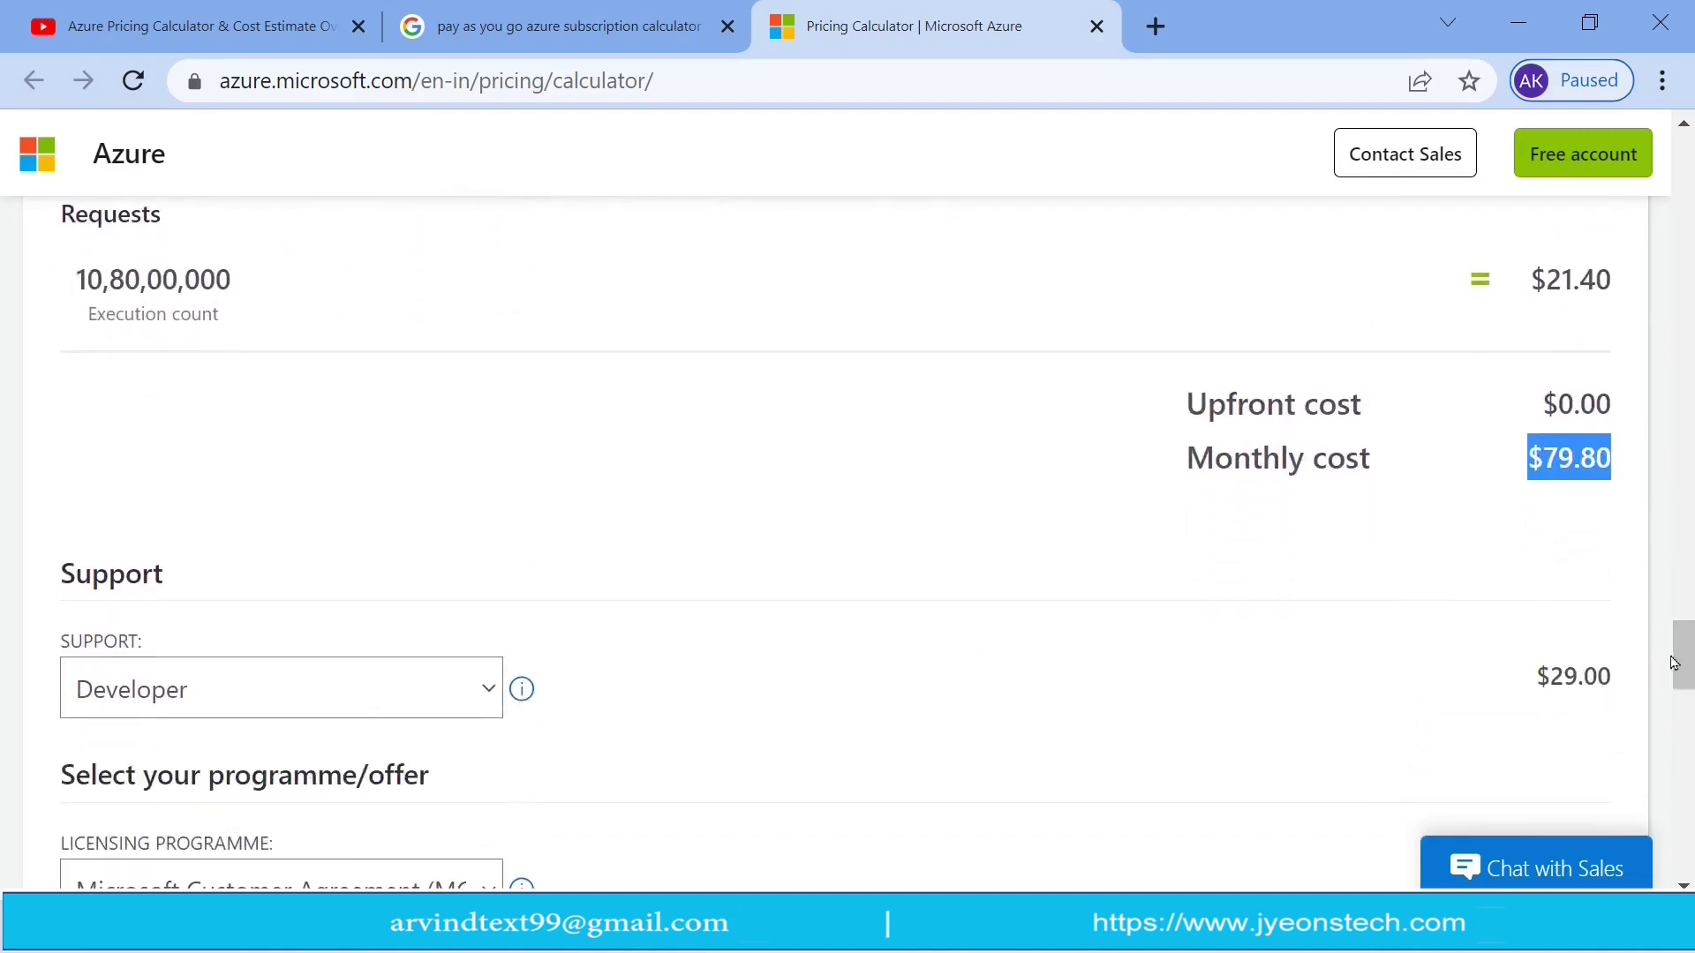
Step: Choose Microsoft Customer Agreement (MCA) as the licensing programme and check the estimated monthly cost of the whole estimate
{"action": "scroll", "coordinate": [1675, 662], "scroll_direction": "down", "scroll_amount": 3}
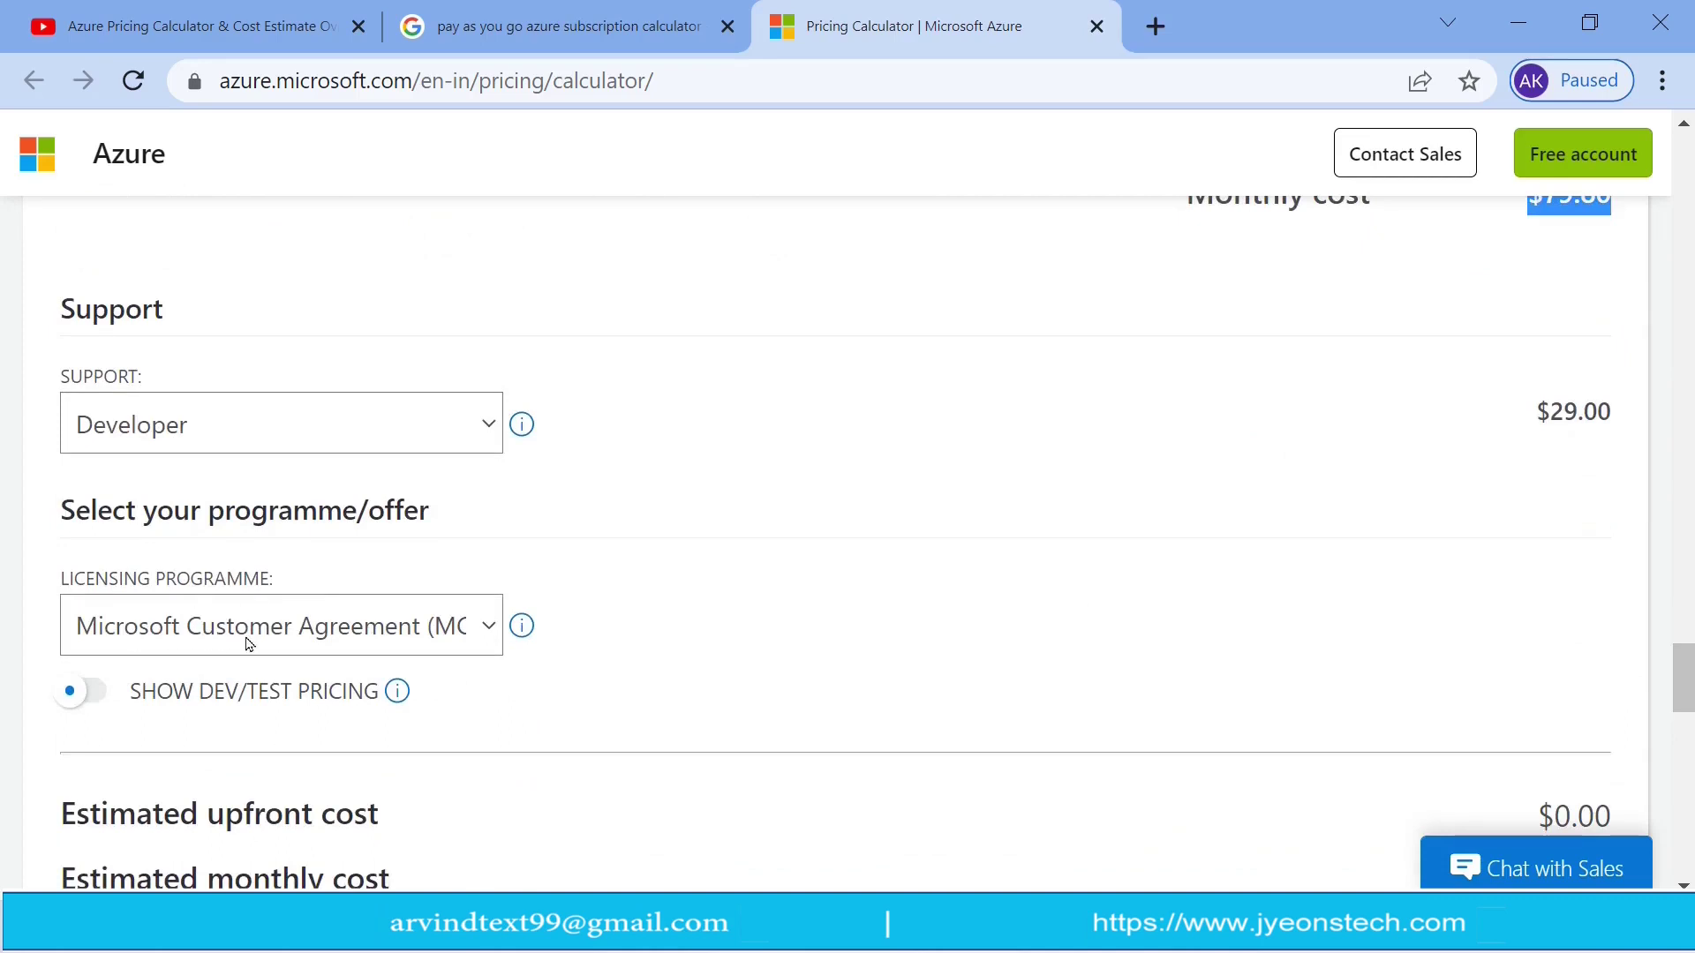
{"action": "left_click", "coordinate": [469, 640]}
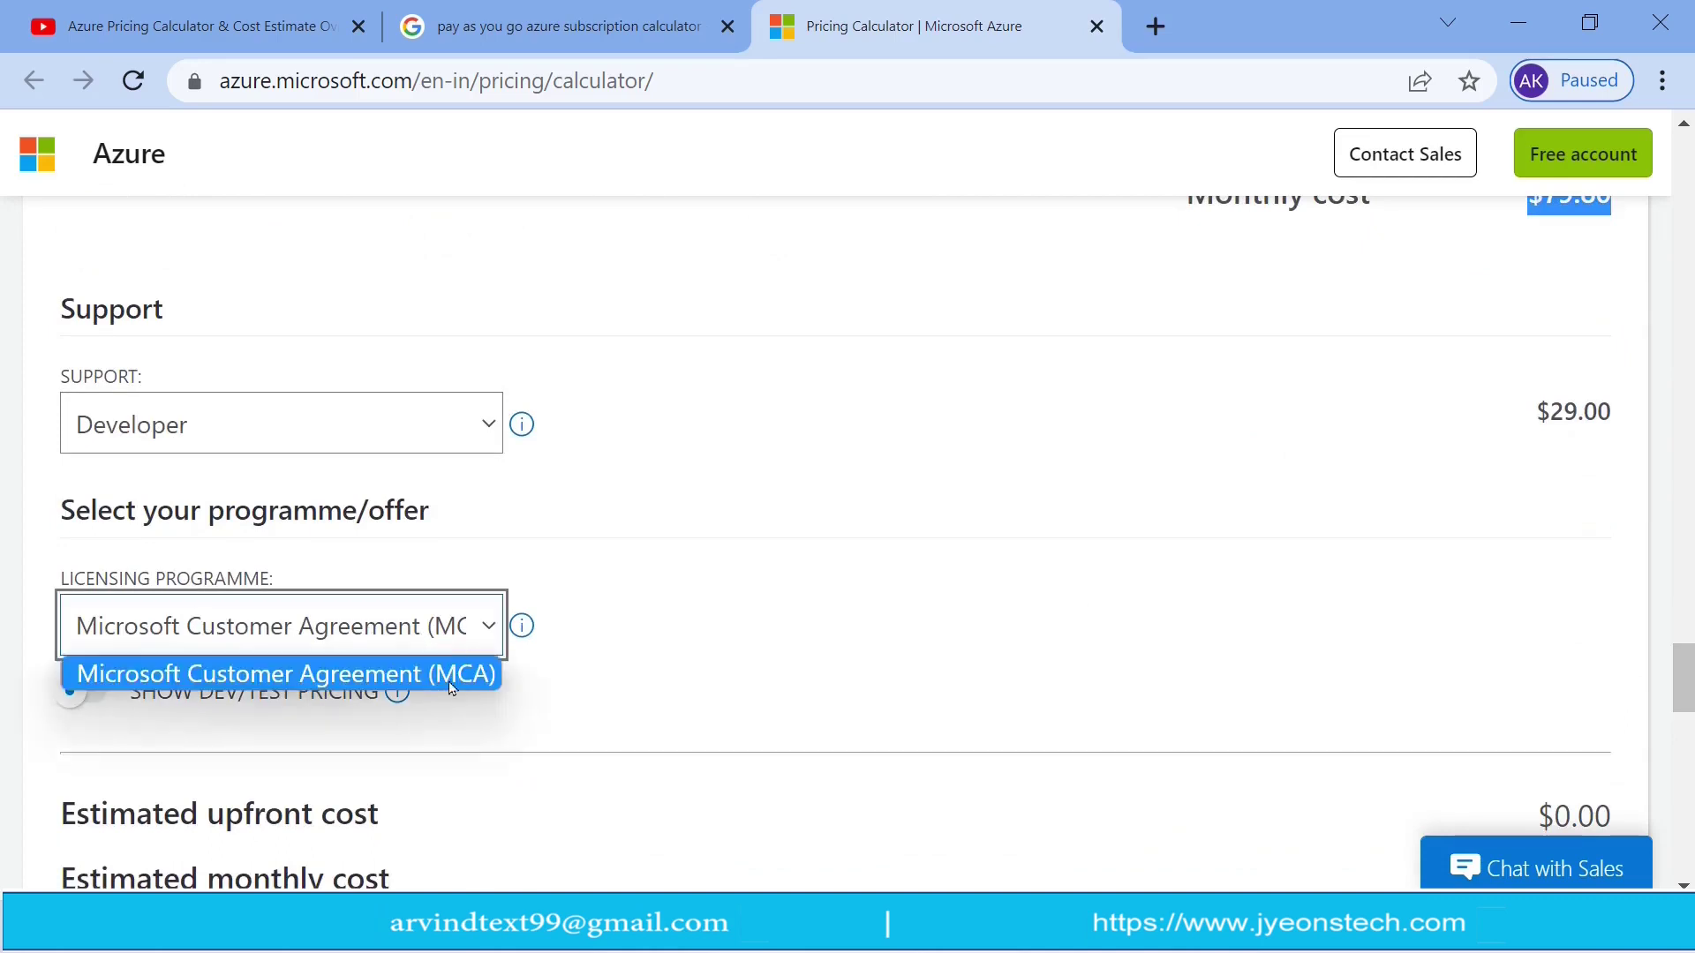
{"action": "left_click", "coordinate": [472, 675]}
{"action": "scroll", "coordinate": [1241, 644], "scroll_direction": "down", "scroll_amount": 2}
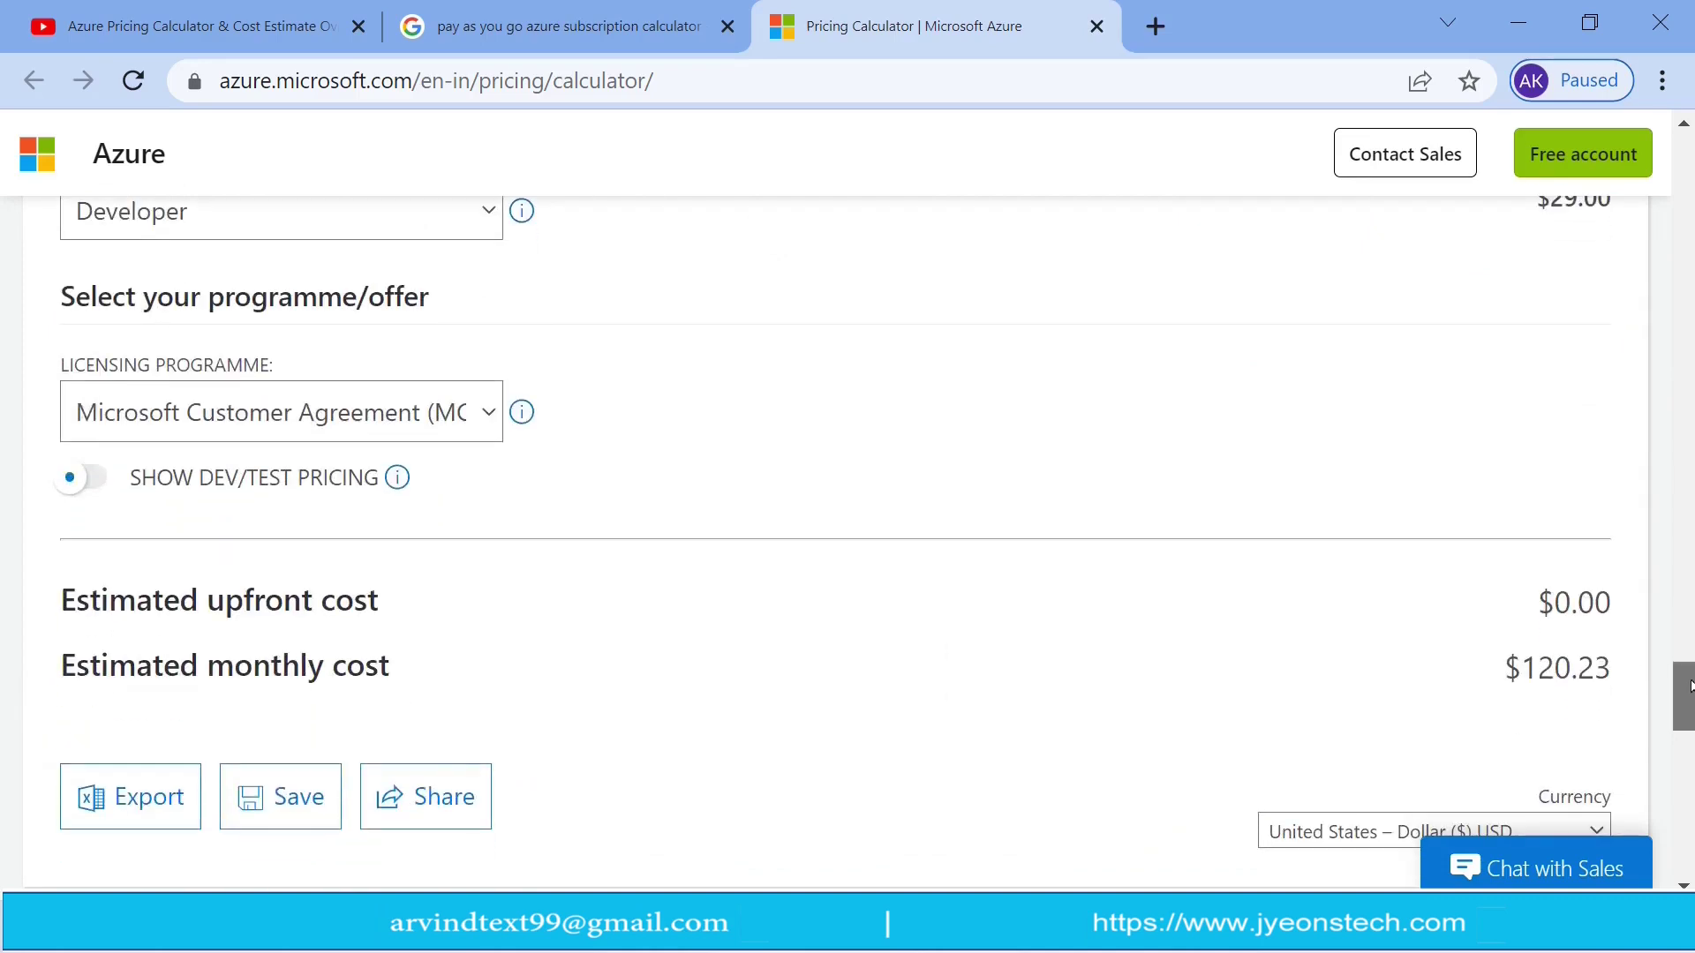
{"action": "left_click_drag", "start_coordinate": [60, 662], "coordinate": [402, 678]}
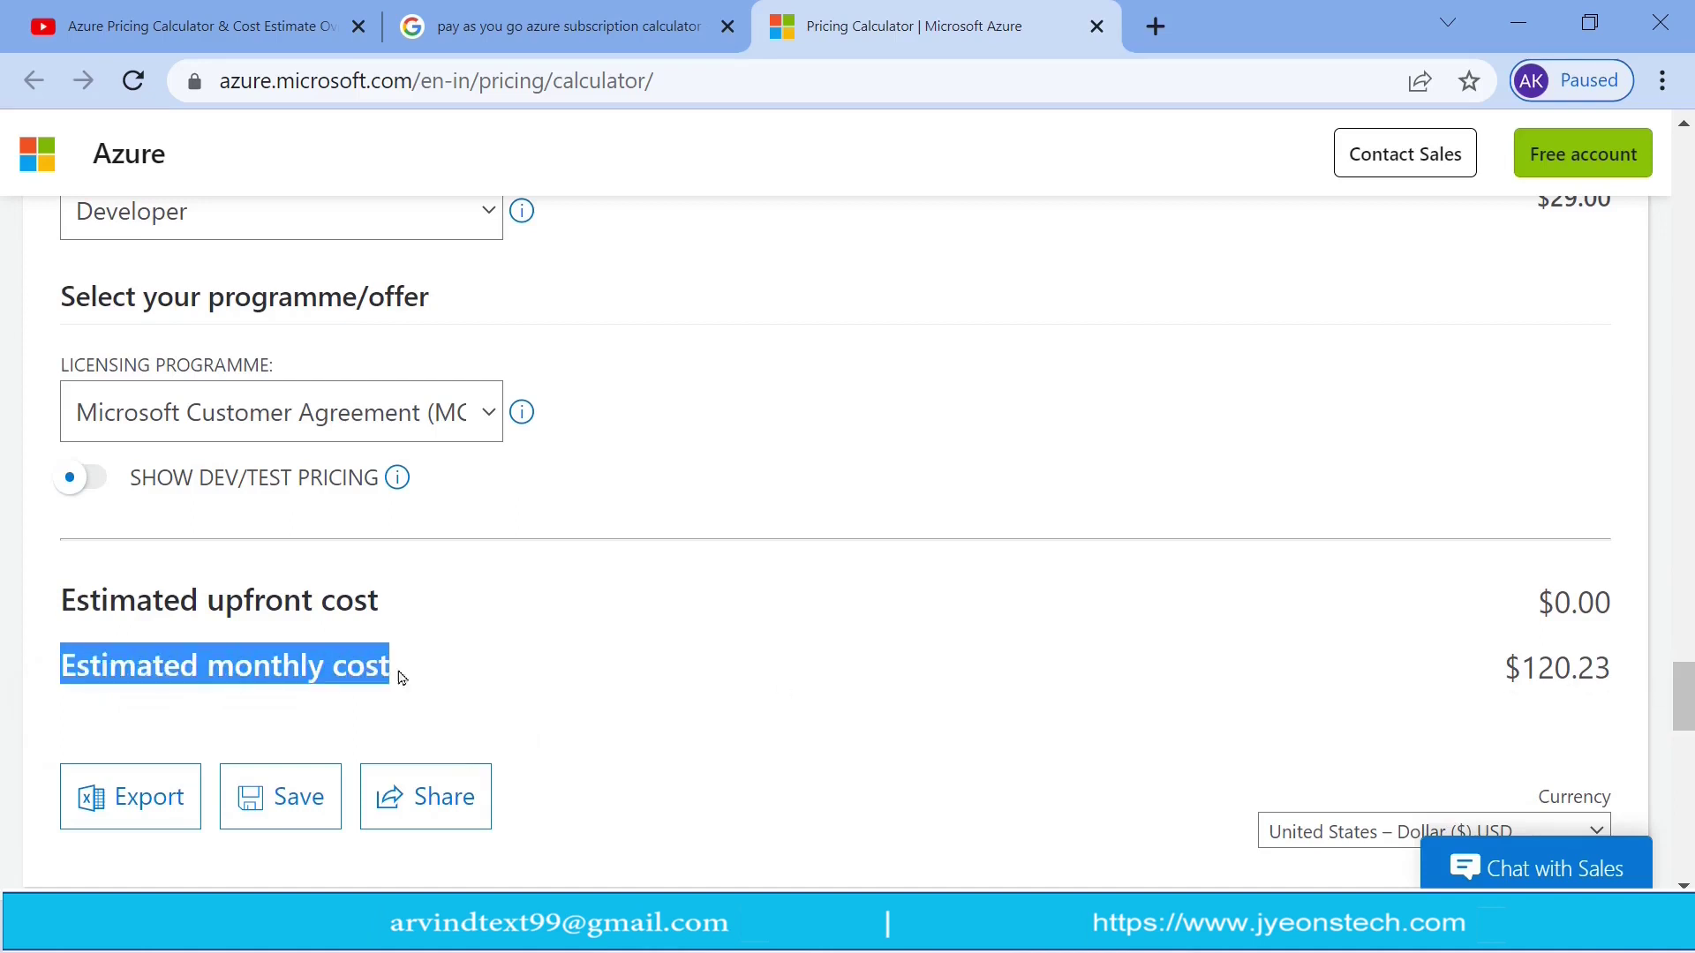
{"action": "left_click_drag", "start_coordinate": [1496, 682], "coordinate": [1606, 674]}
{"action": "left_click", "coordinate": [1607, 675]}
Step: Add Storage Accounts from the featured products to the estimate and view its configuration
{"action": "scroll", "coordinate": [1080, 442], "scroll_direction": "up", "scroll_amount": 15}
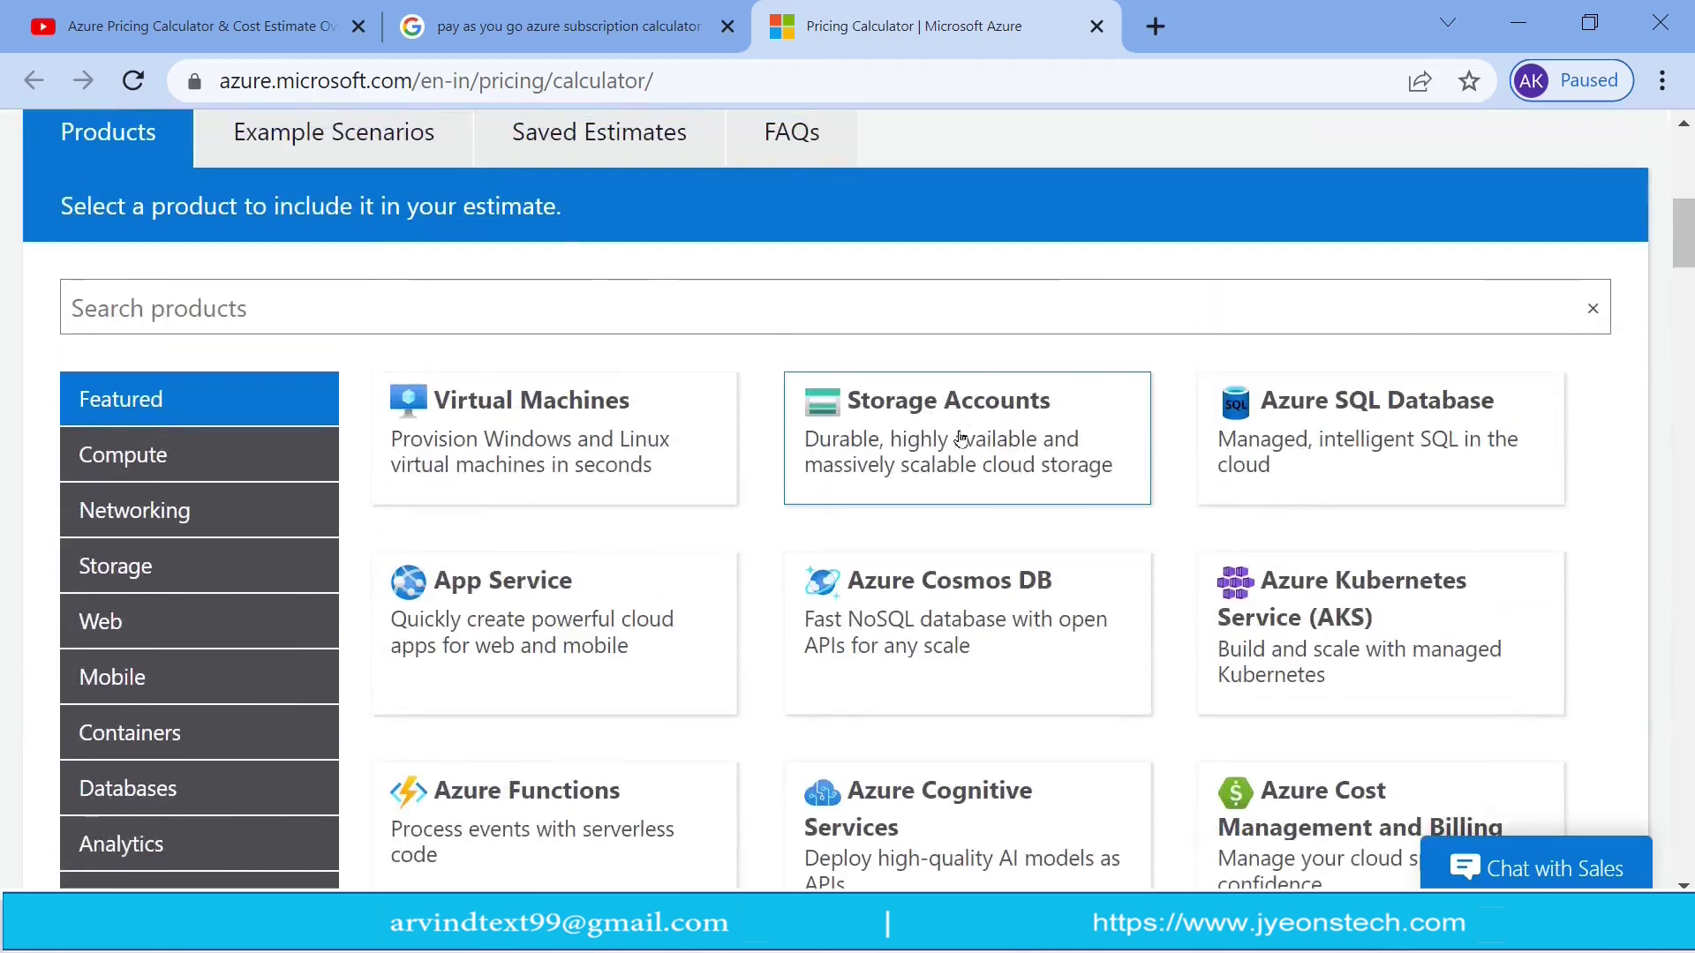
{"action": "left_click", "coordinate": [987, 433]}
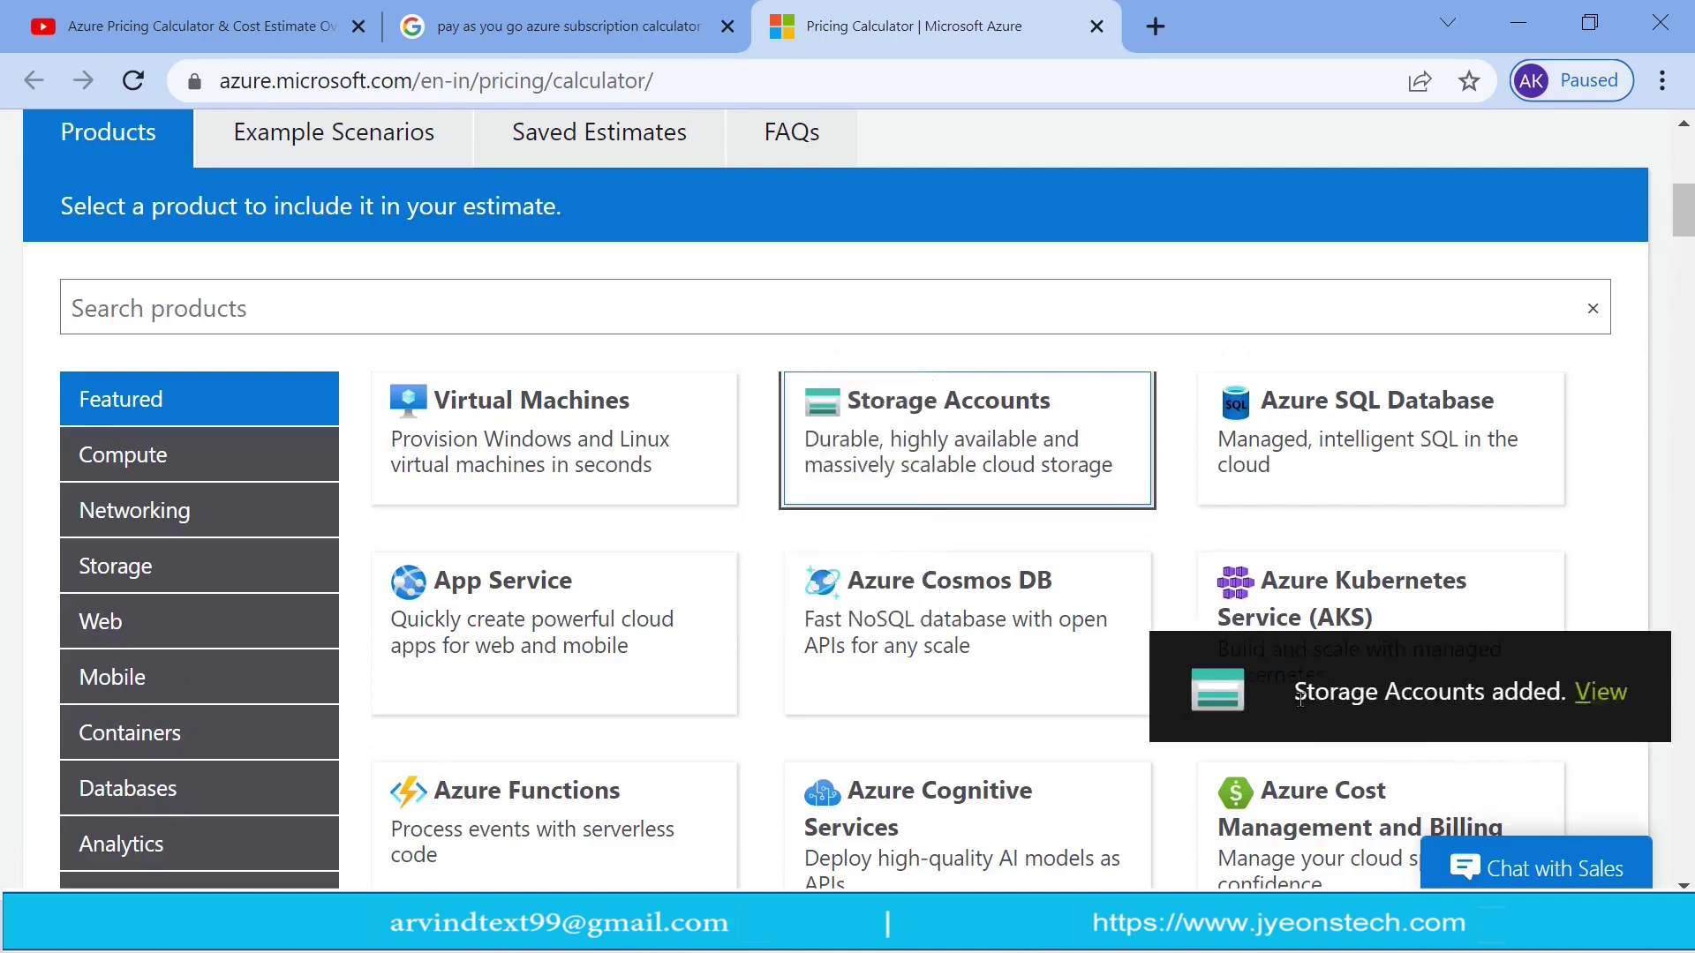
{"action": "left_click", "coordinate": [1582, 692]}
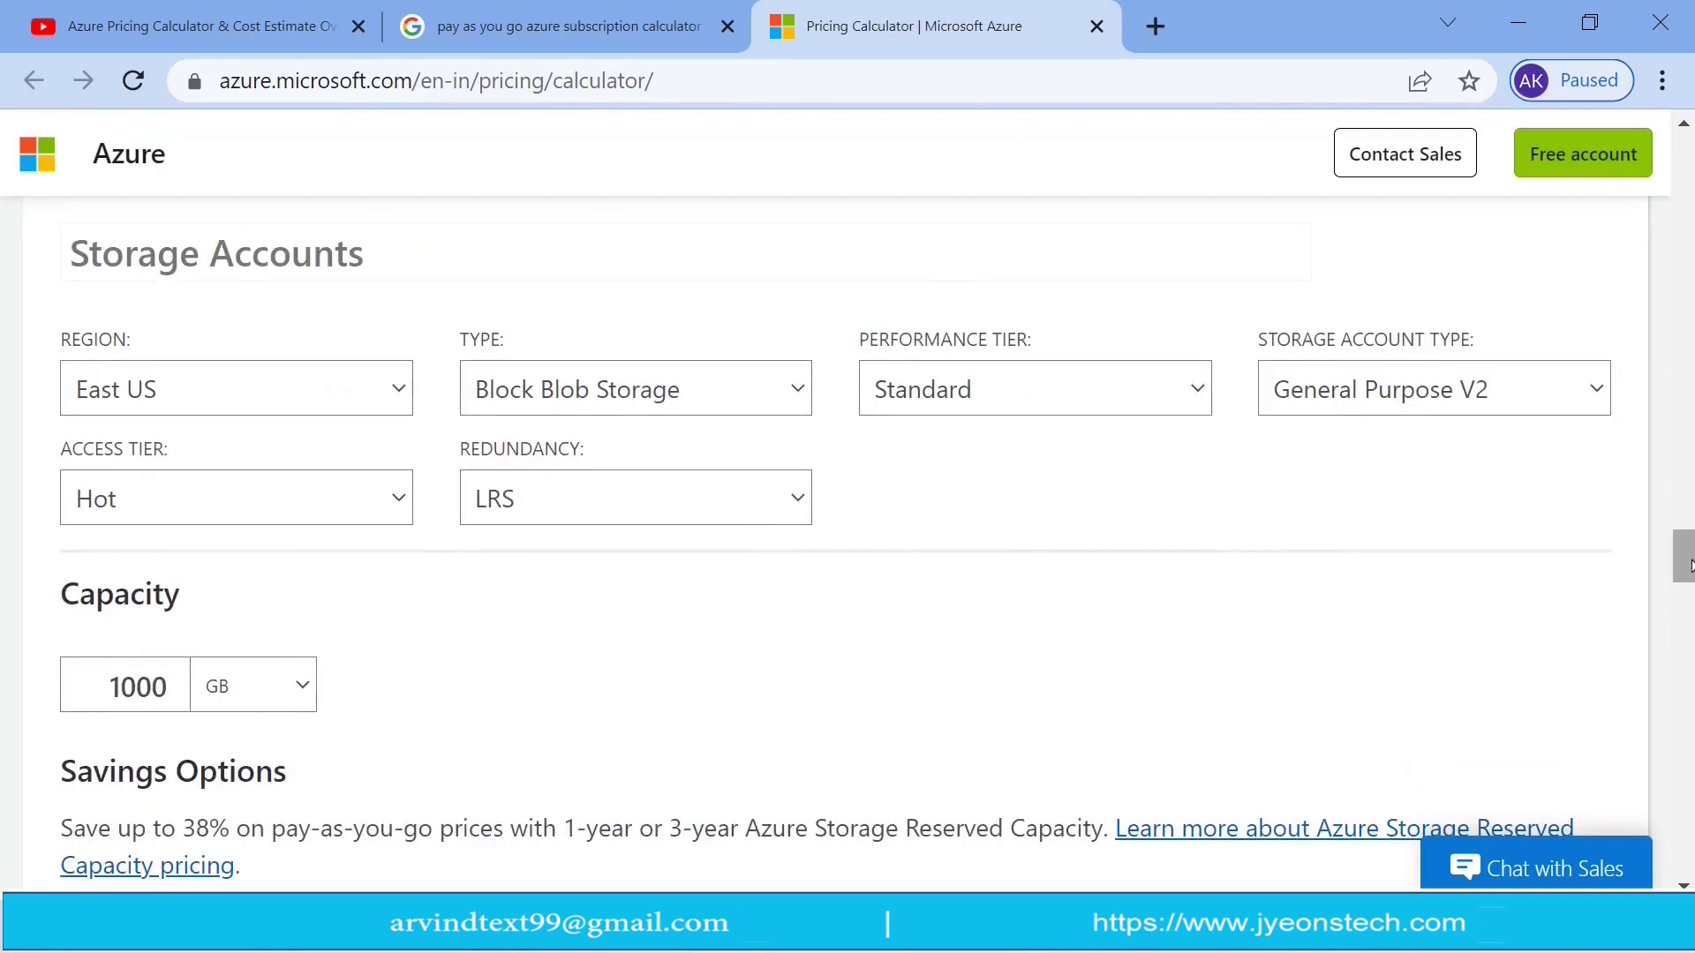
{"action": "mouse_move", "coordinate": [1684, 563]}
{"action": "left_mouse_down"}
{"action": "mouse_move", "coordinate": [1690, 503]}
{"action": "mouse_move", "coordinate": [1690, 566]}
{"action": "left_mouse_up"}
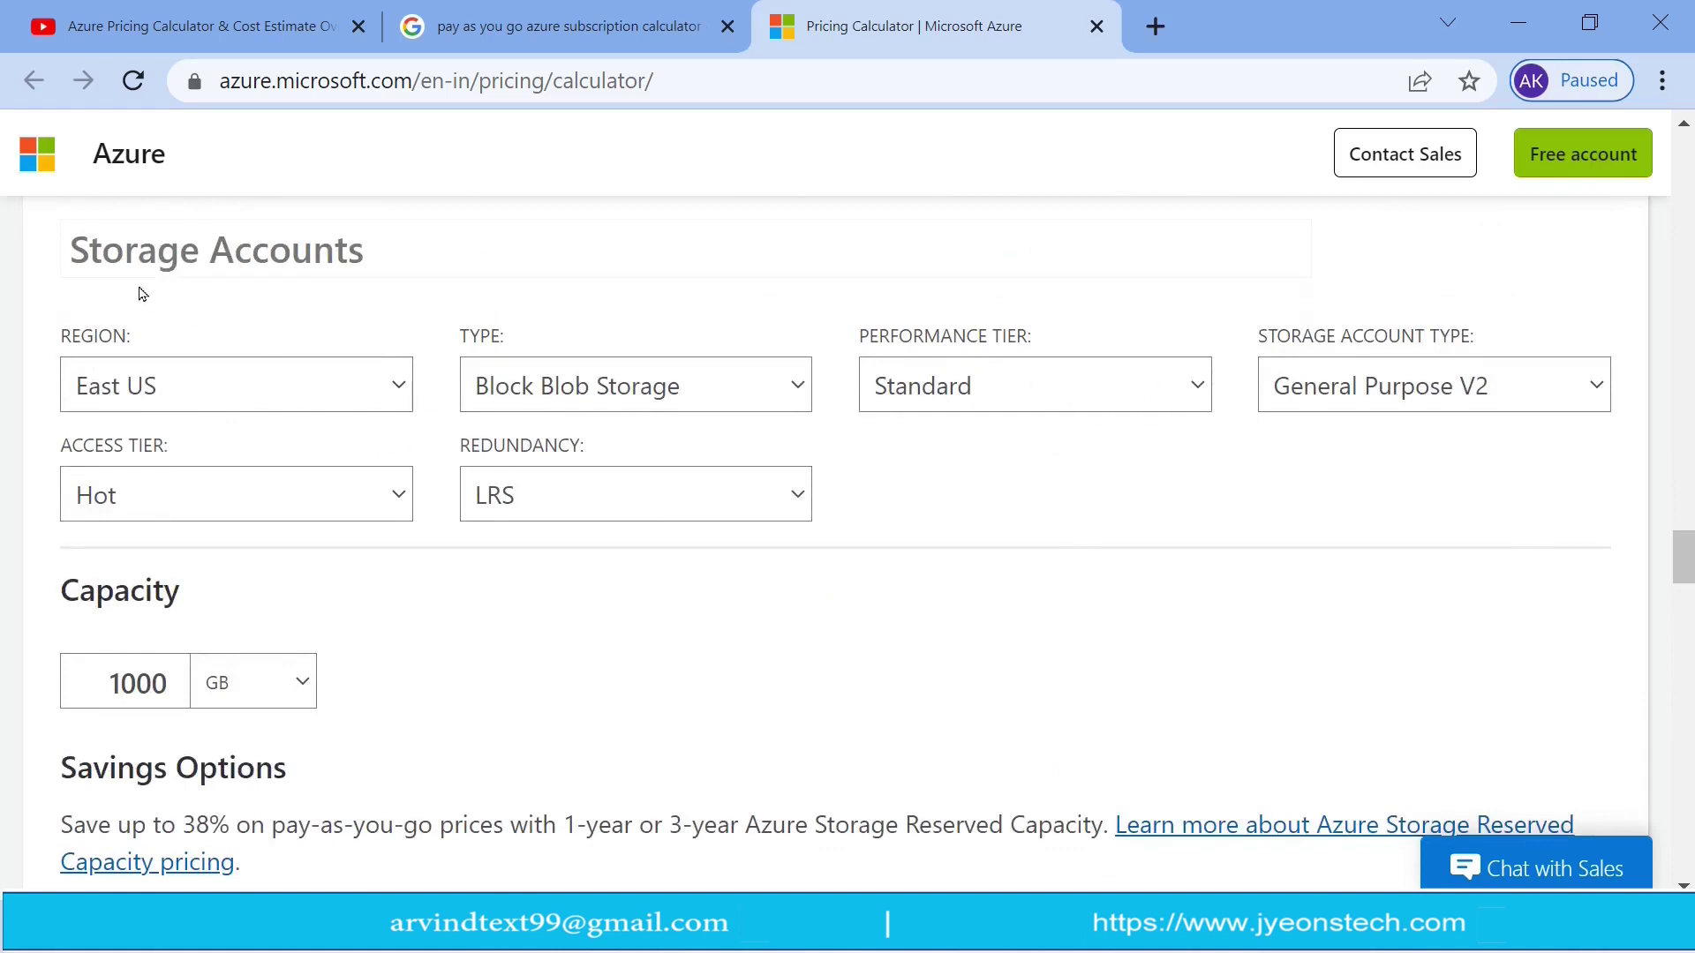
Step: Configure Storage Accounts with type Block Blob Storage, performance tier Standard and storage account type General Purpose V2
{"action": "left_click", "coordinate": [79, 254]}
{"action": "left_click", "coordinate": [771, 403]}
{"action": "left_click", "coordinate": [726, 429]}
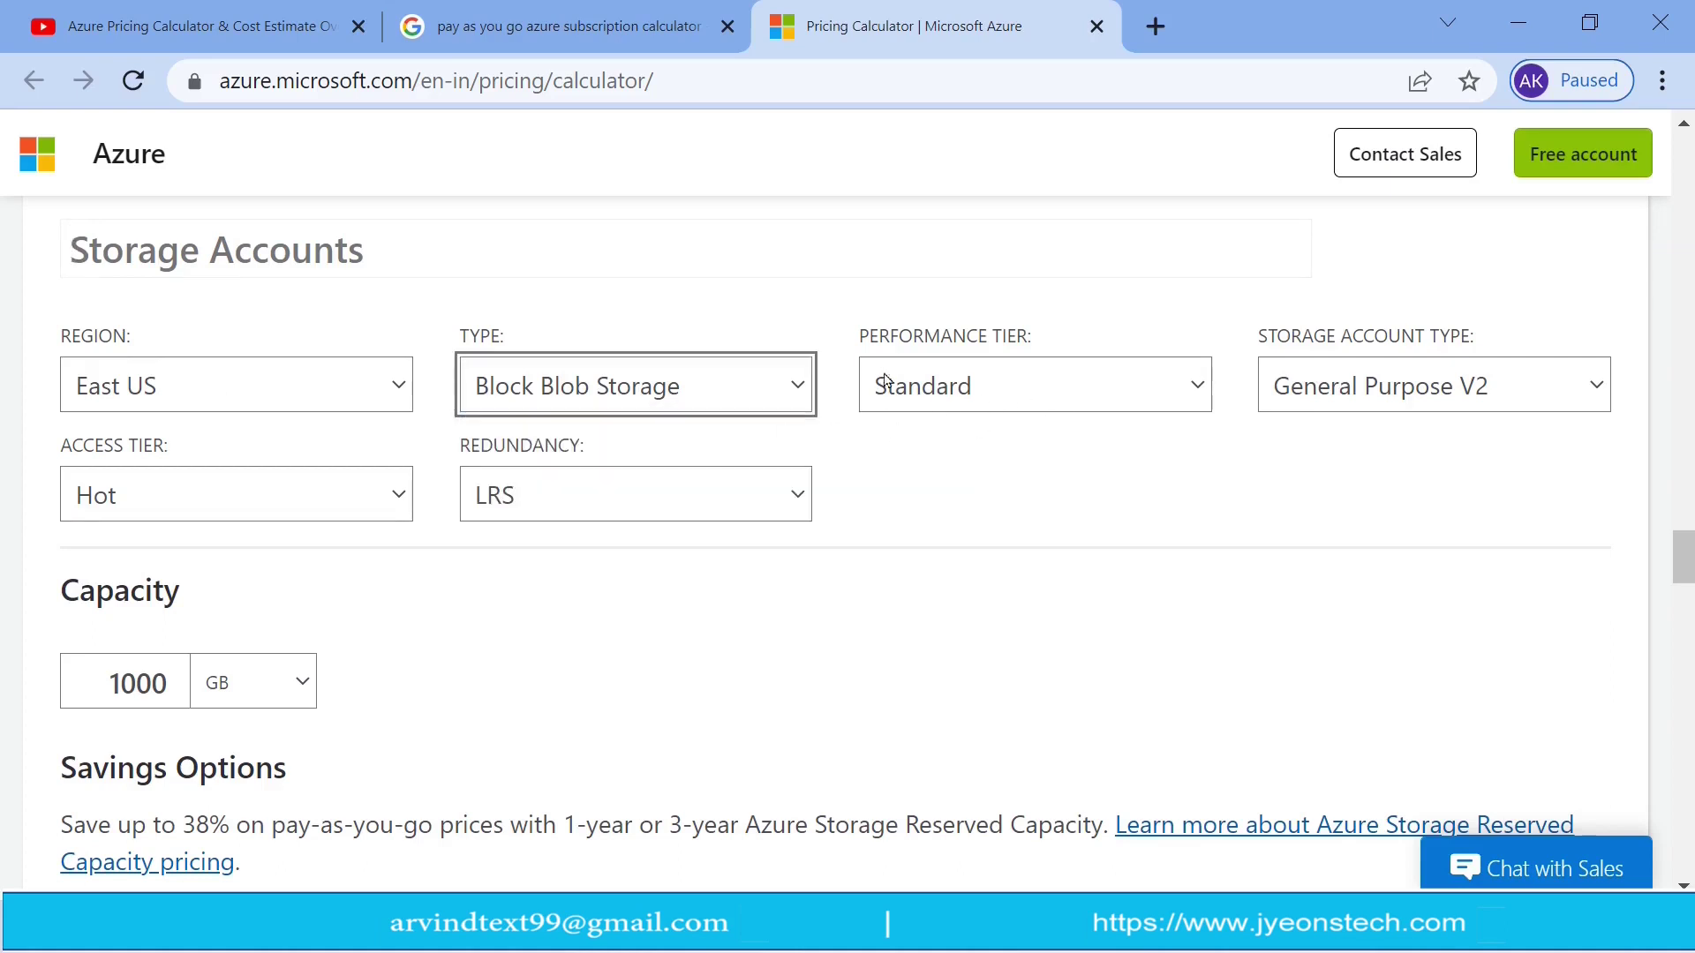
{"action": "left_click", "coordinate": [1116, 396]}
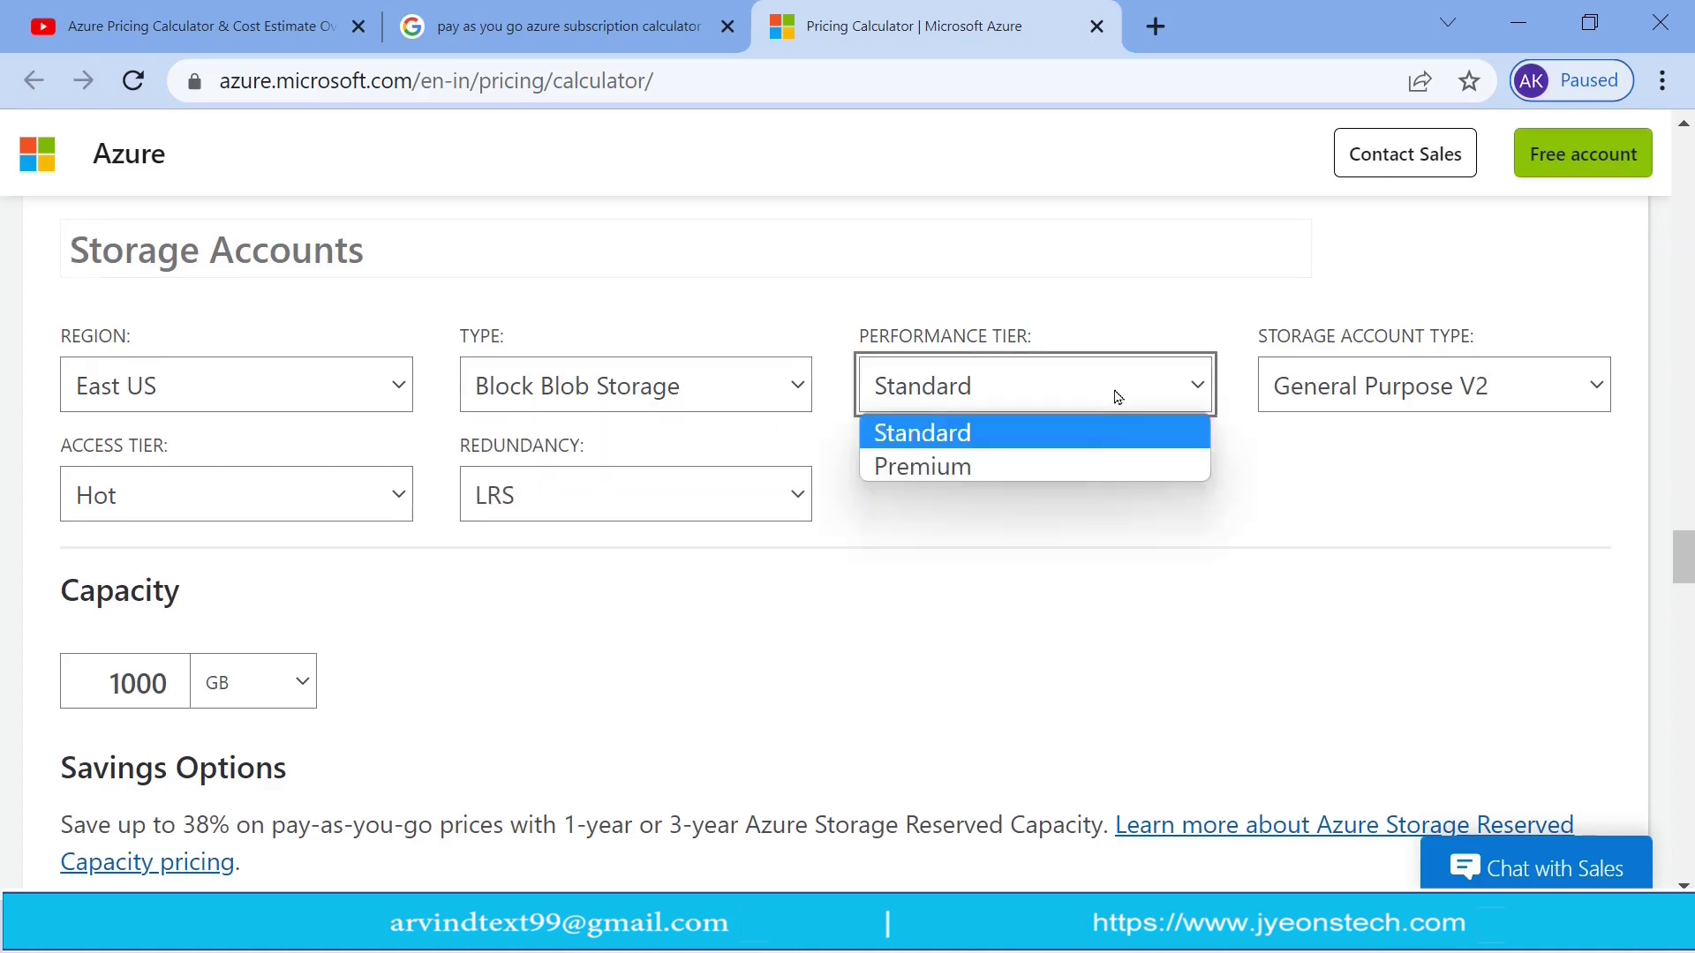
{"action": "left_click", "coordinate": [1102, 444]}
{"action": "left_click", "coordinate": [1448, 383]}
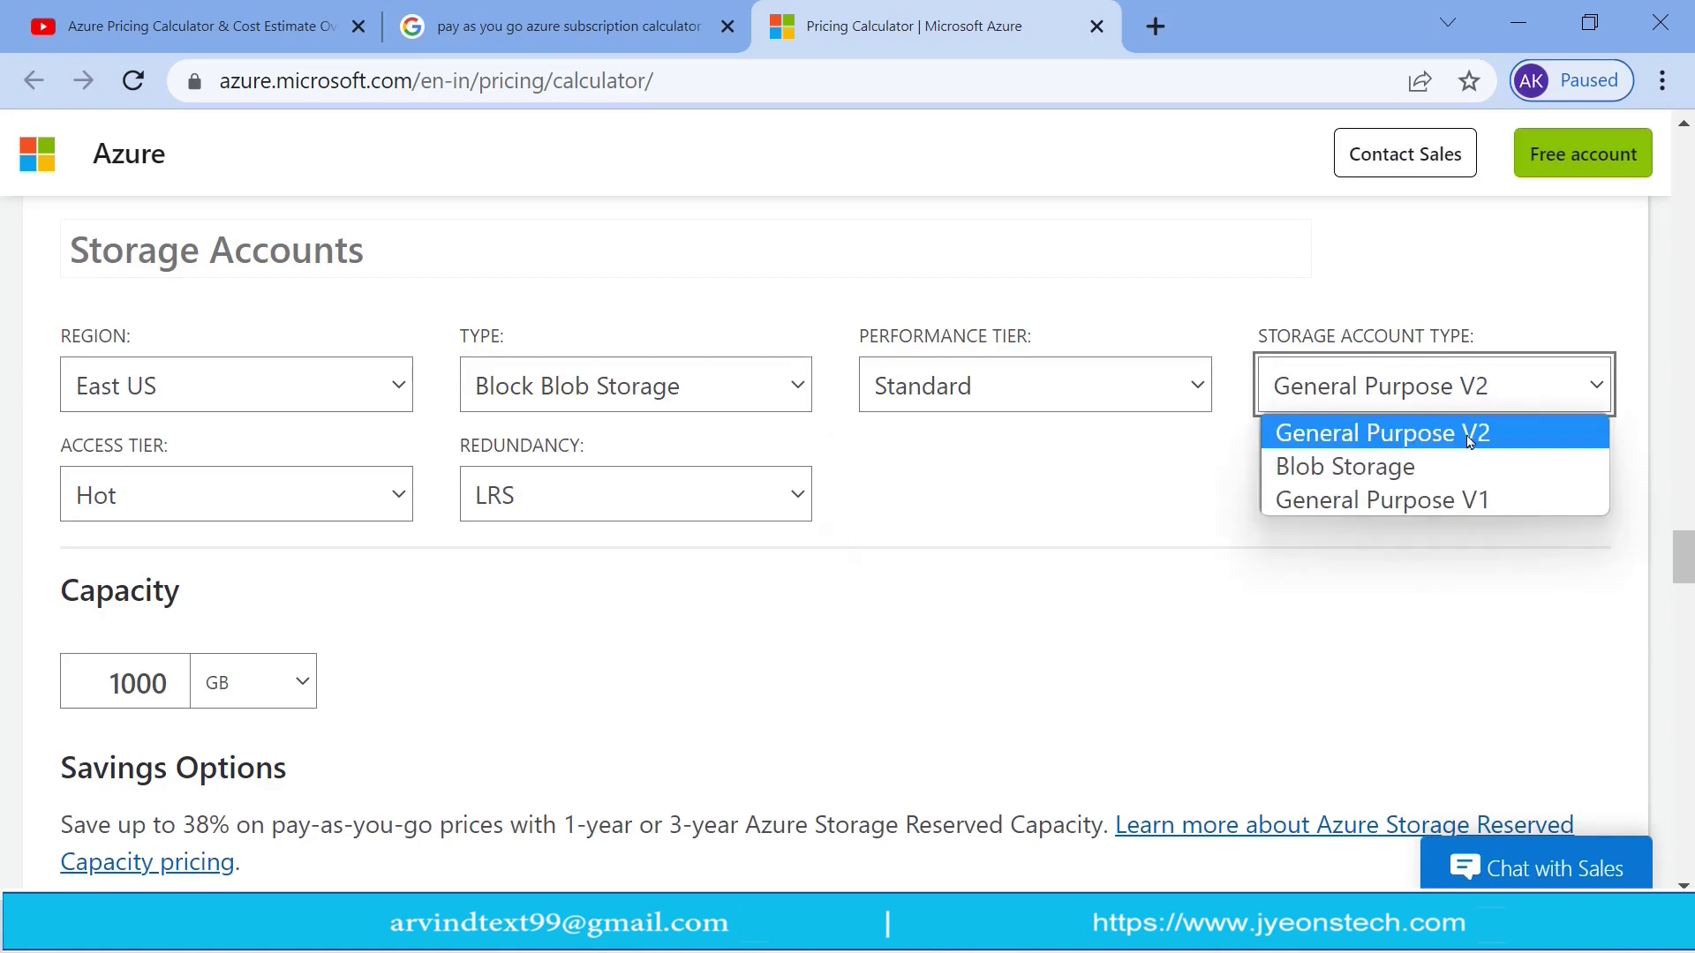
{"action": "left_click", "coordinate": [1483, 442]}
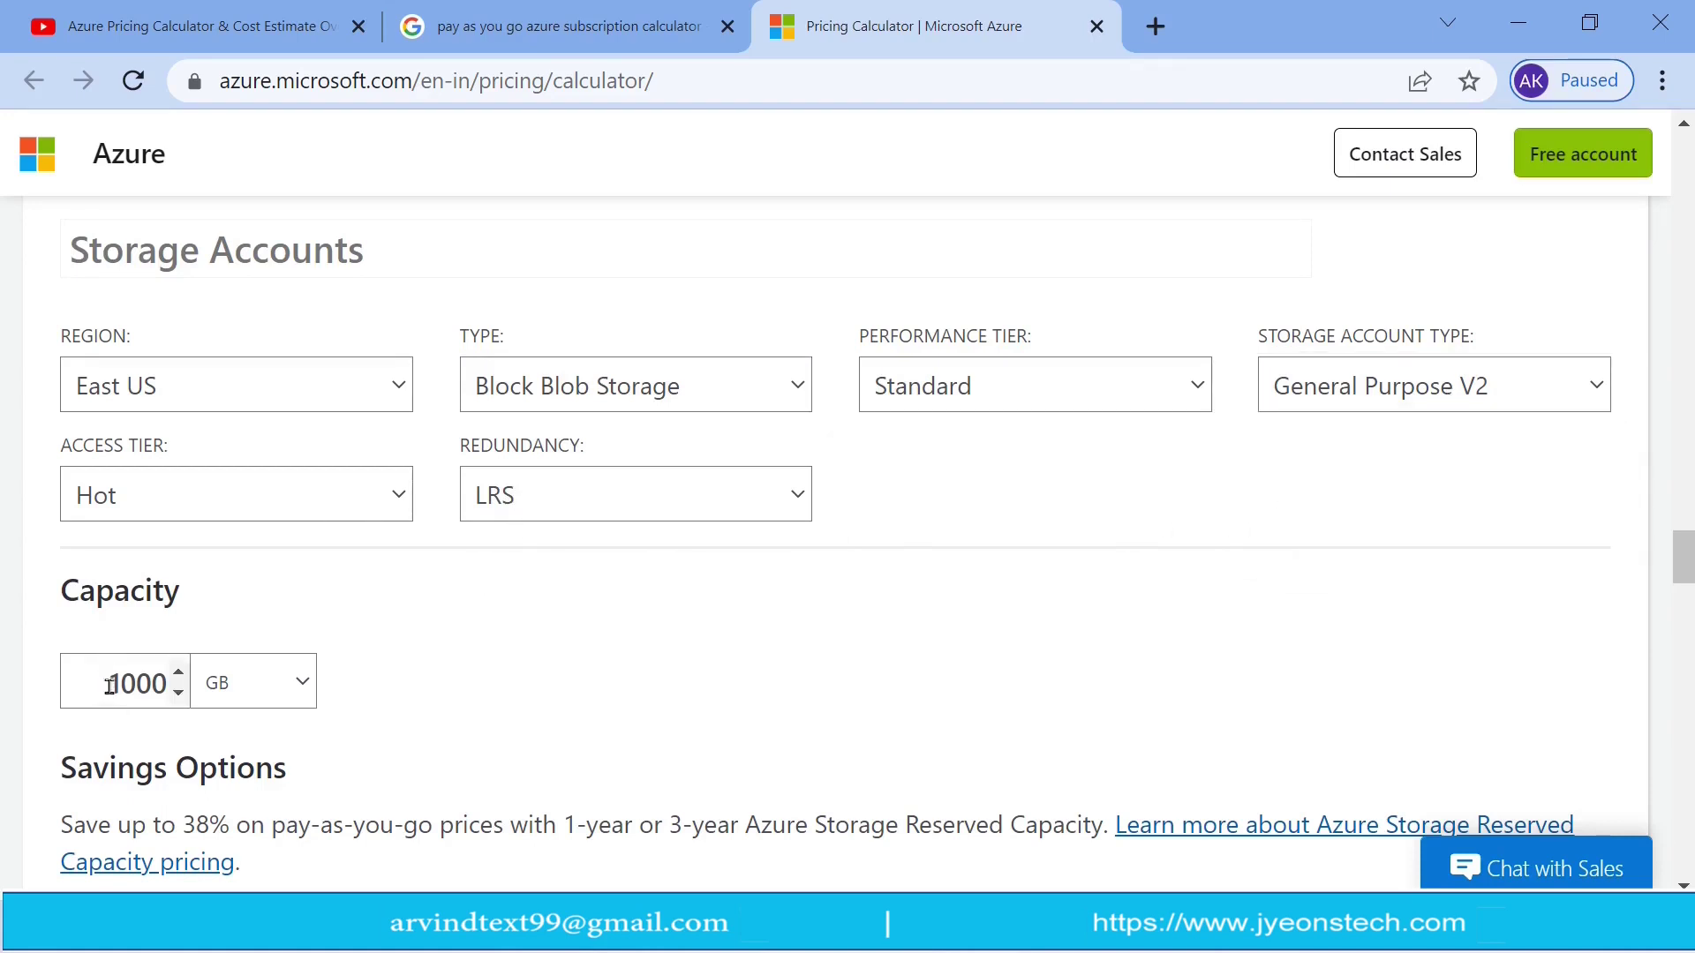
Step: Set the Storage Accounts capacity to 10000 GB
{"action": "left_click", "coordinate": [1685, 881]}
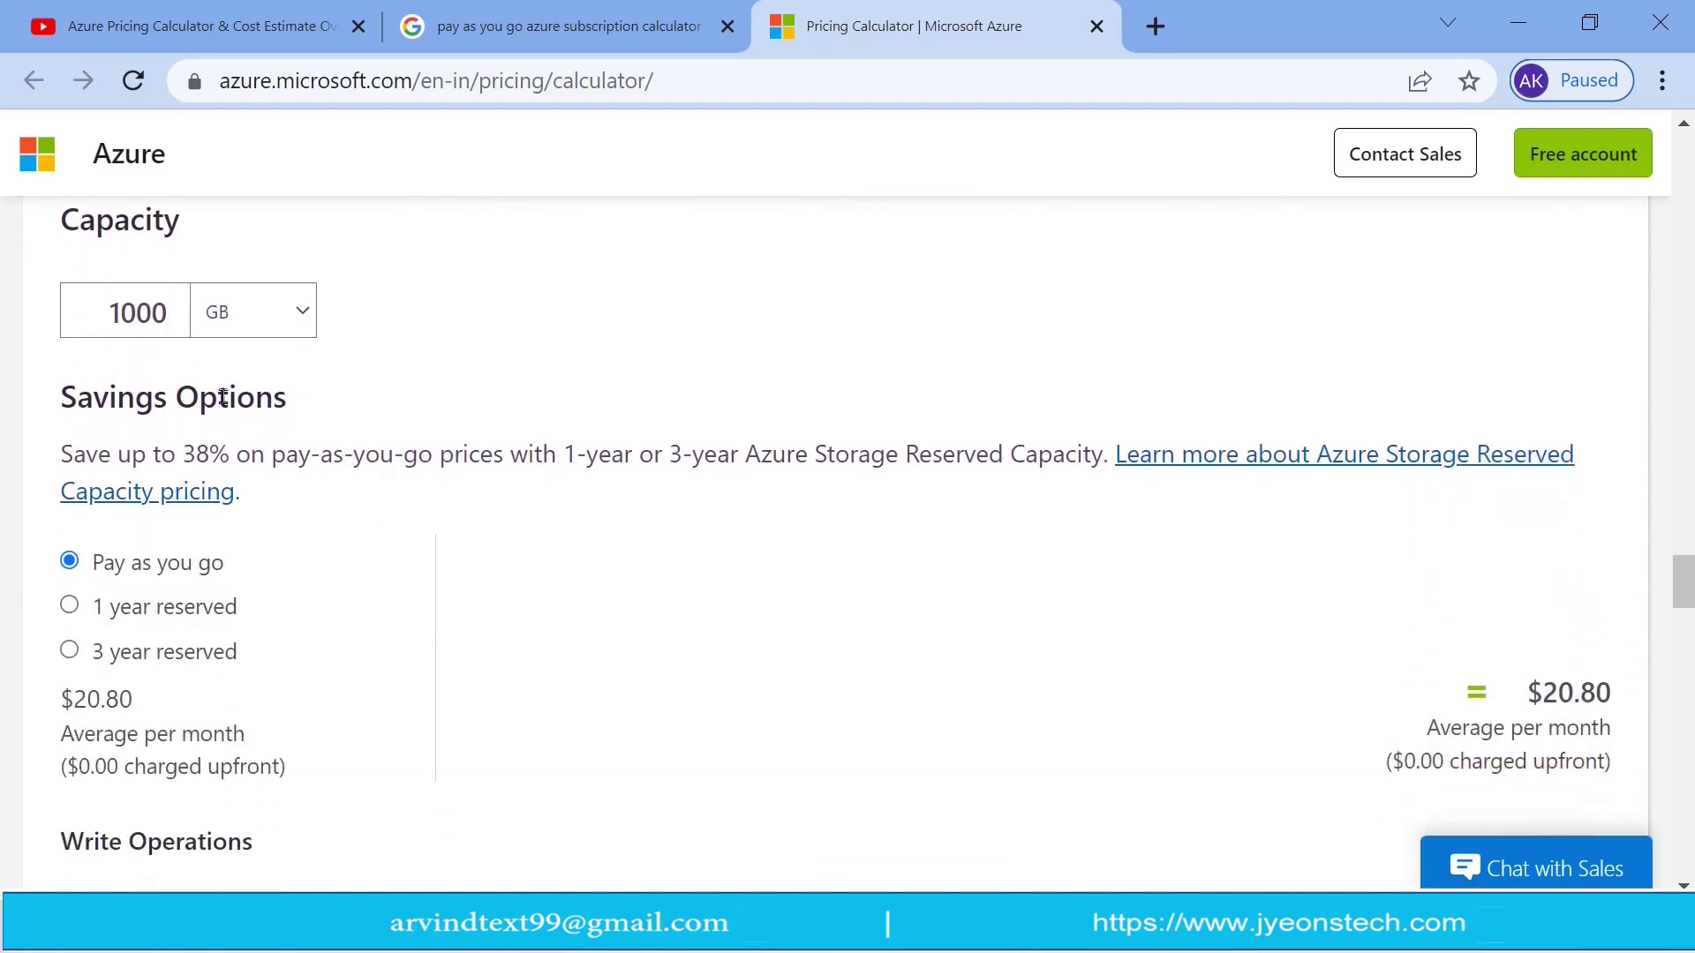
{"action": "left_click", "coordinate": [166, 313]}
{"action": "type", "text": "0"}
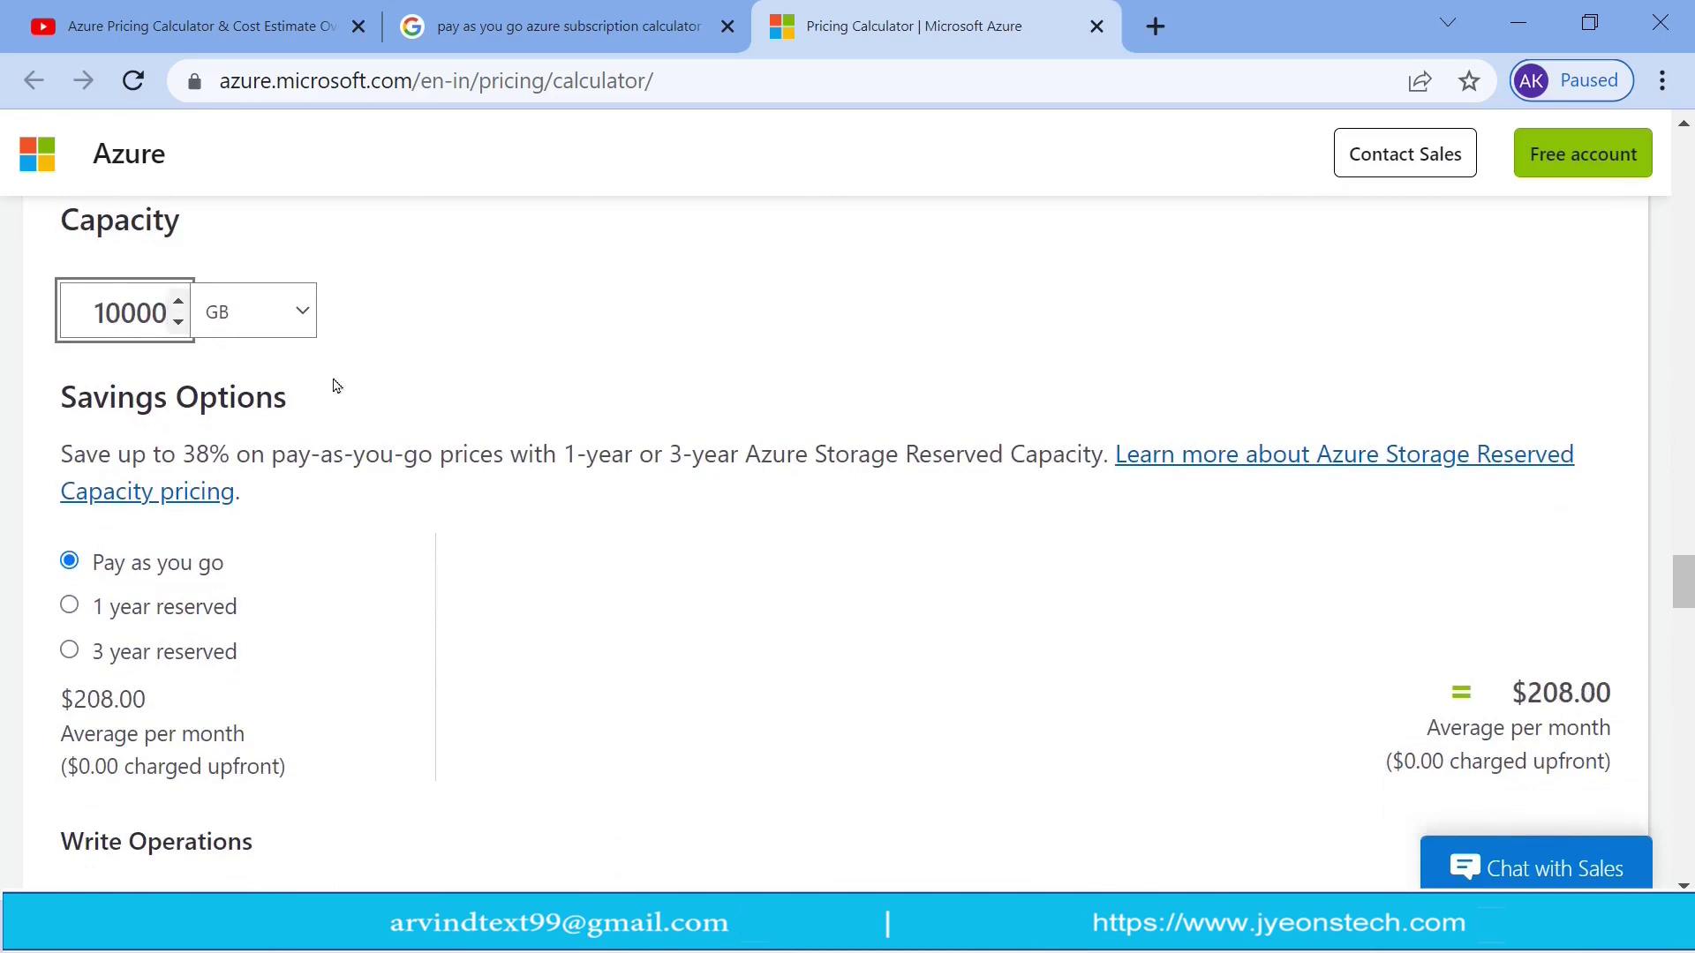
{"action": "key", "text": "BackSpace"}
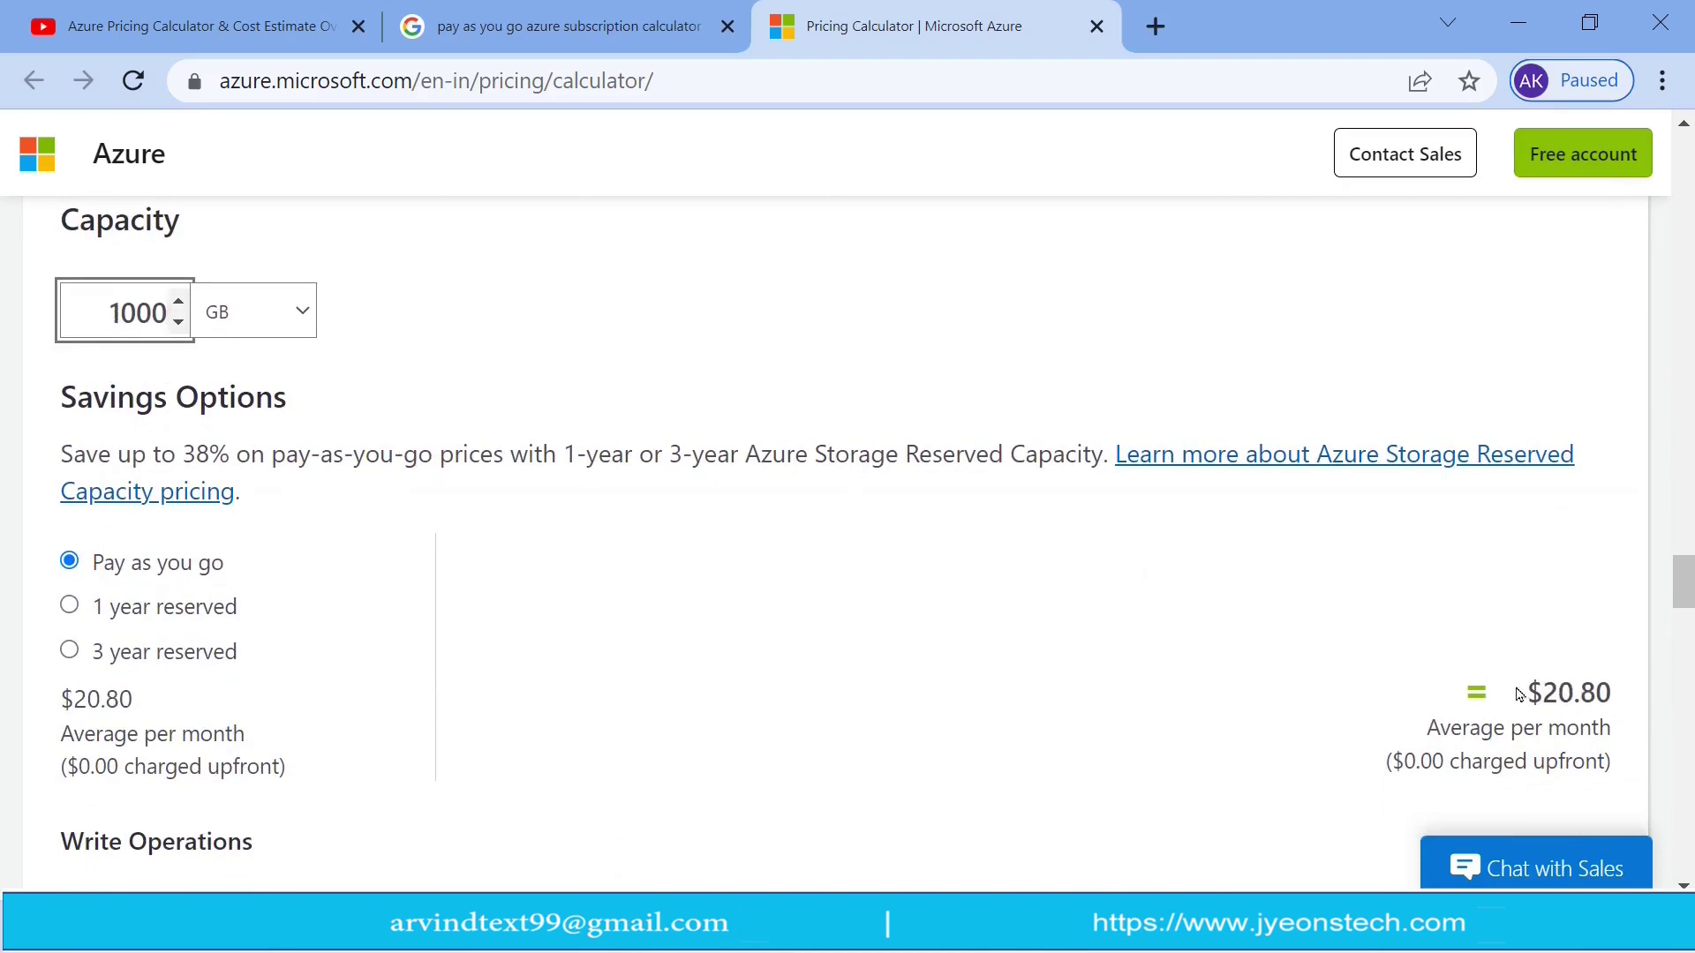
{"action": "left_click", "coordinate": [371, 419]}
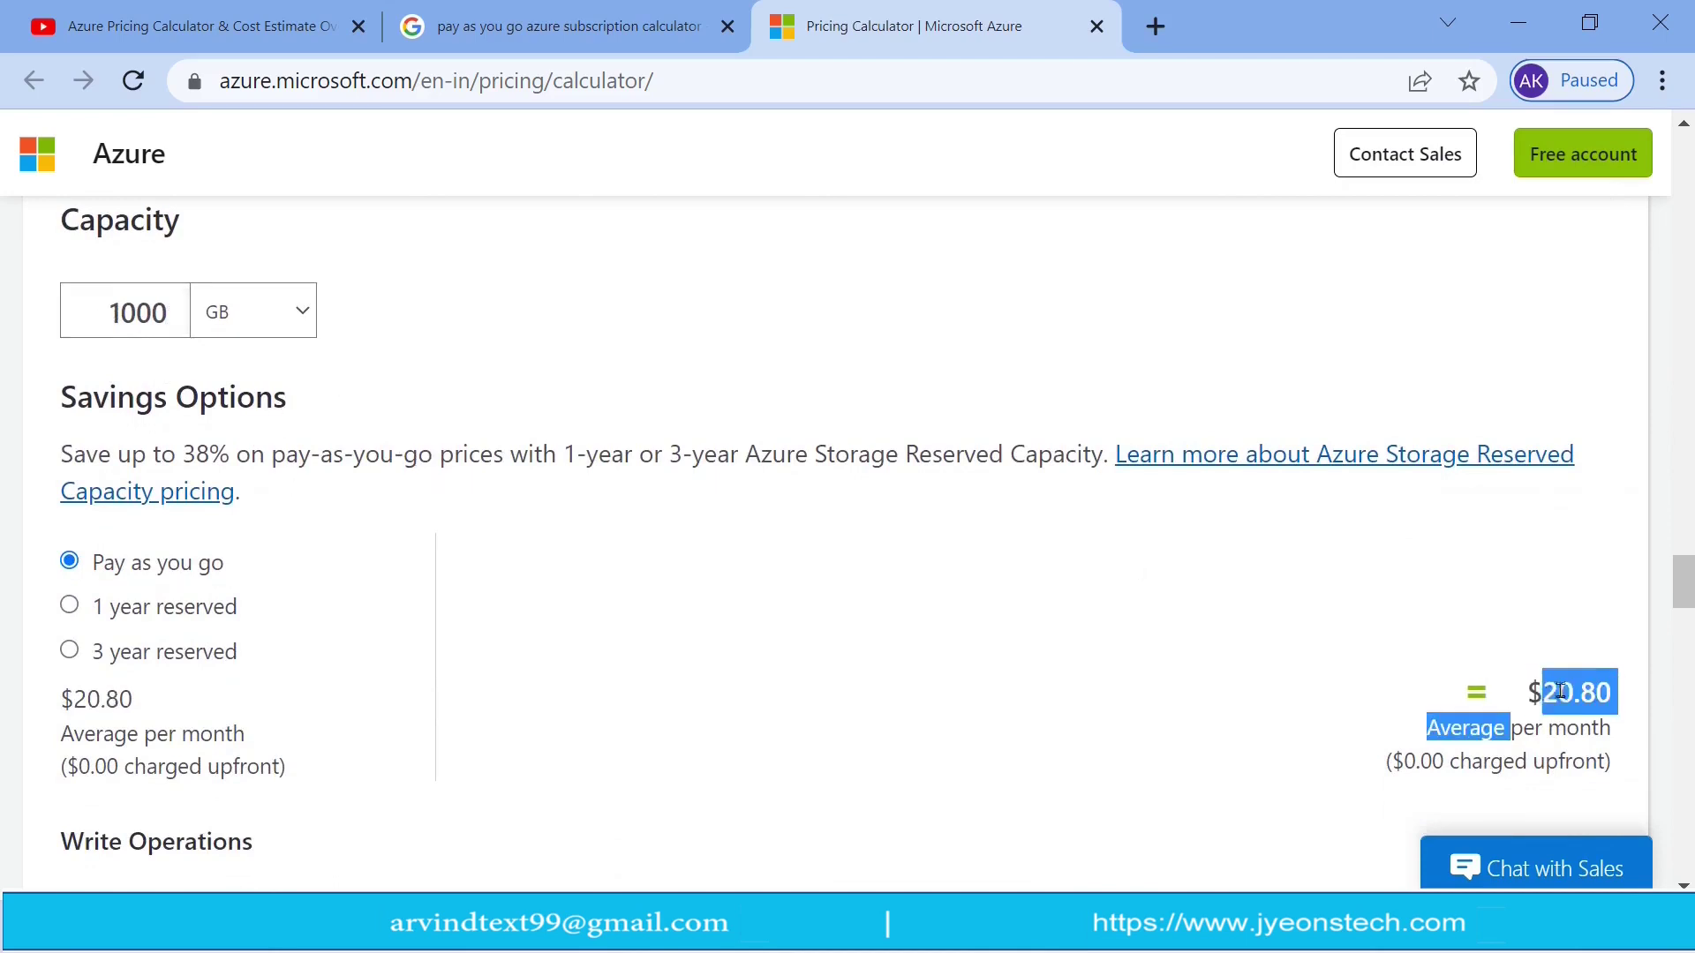
{"action": "left_click", "coordinate": [166, 311]}
{"action": "type", "text": "0"}
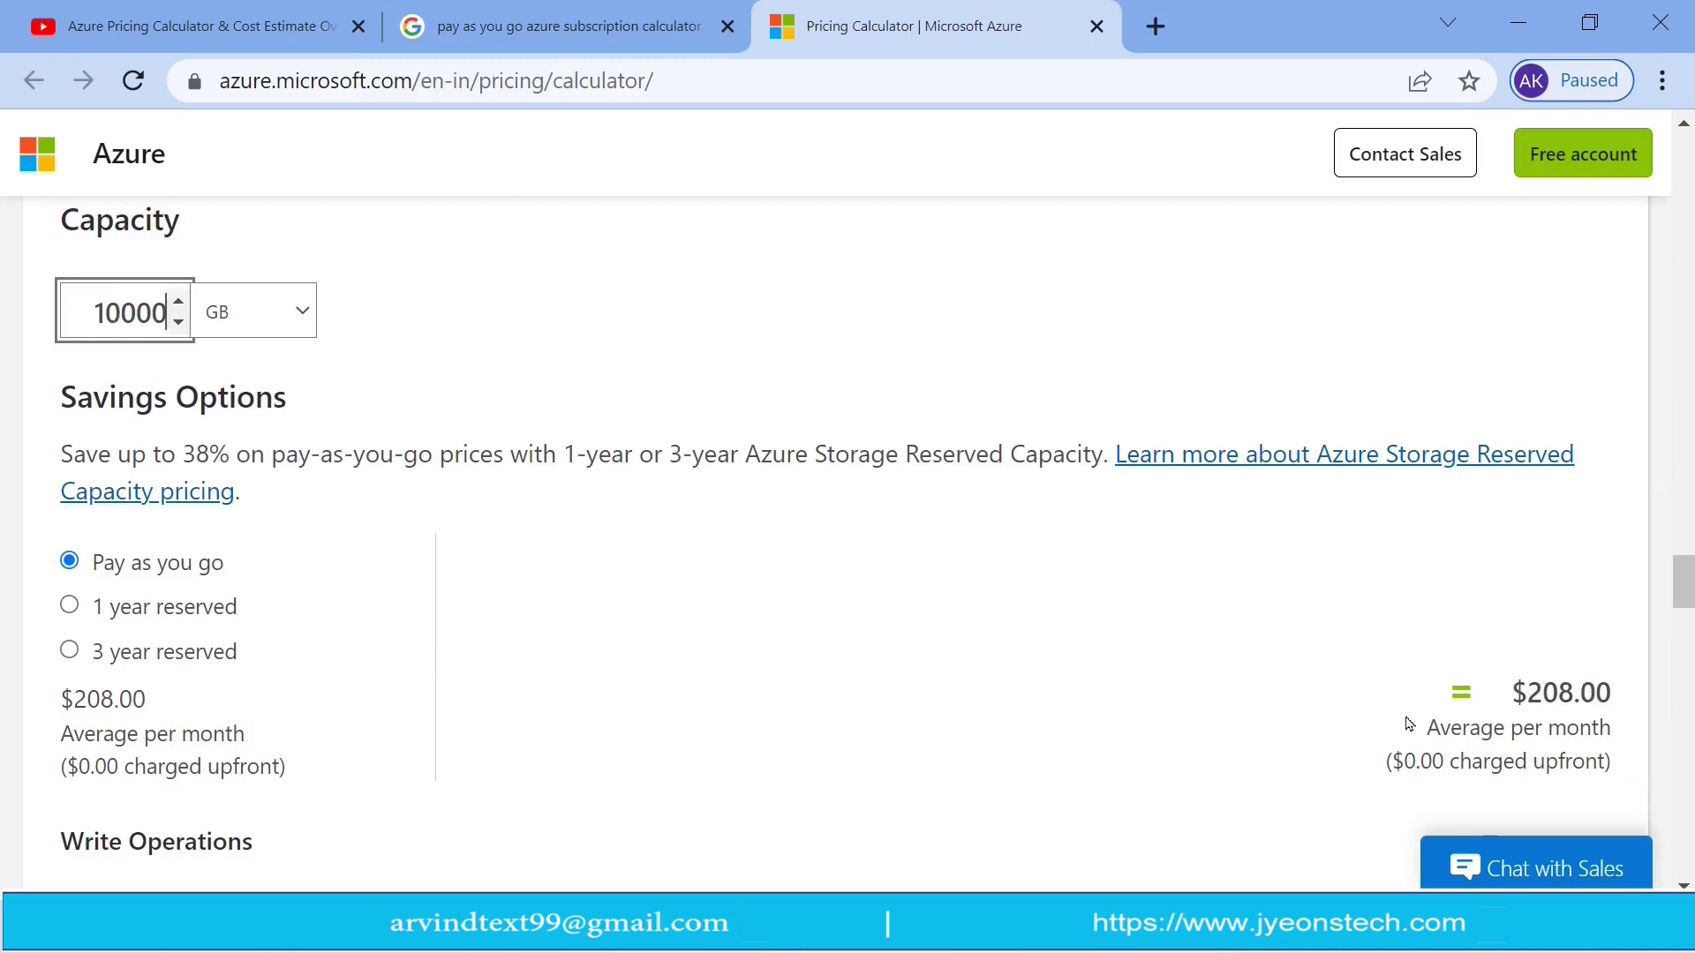
Step: Review the Storage Accounts savings options, average monthly capacity cost and write operations cost
{"action": "scroll", "coordinate": [1615, 778], "scroll_direction": "down", "scroll_amount": 2}
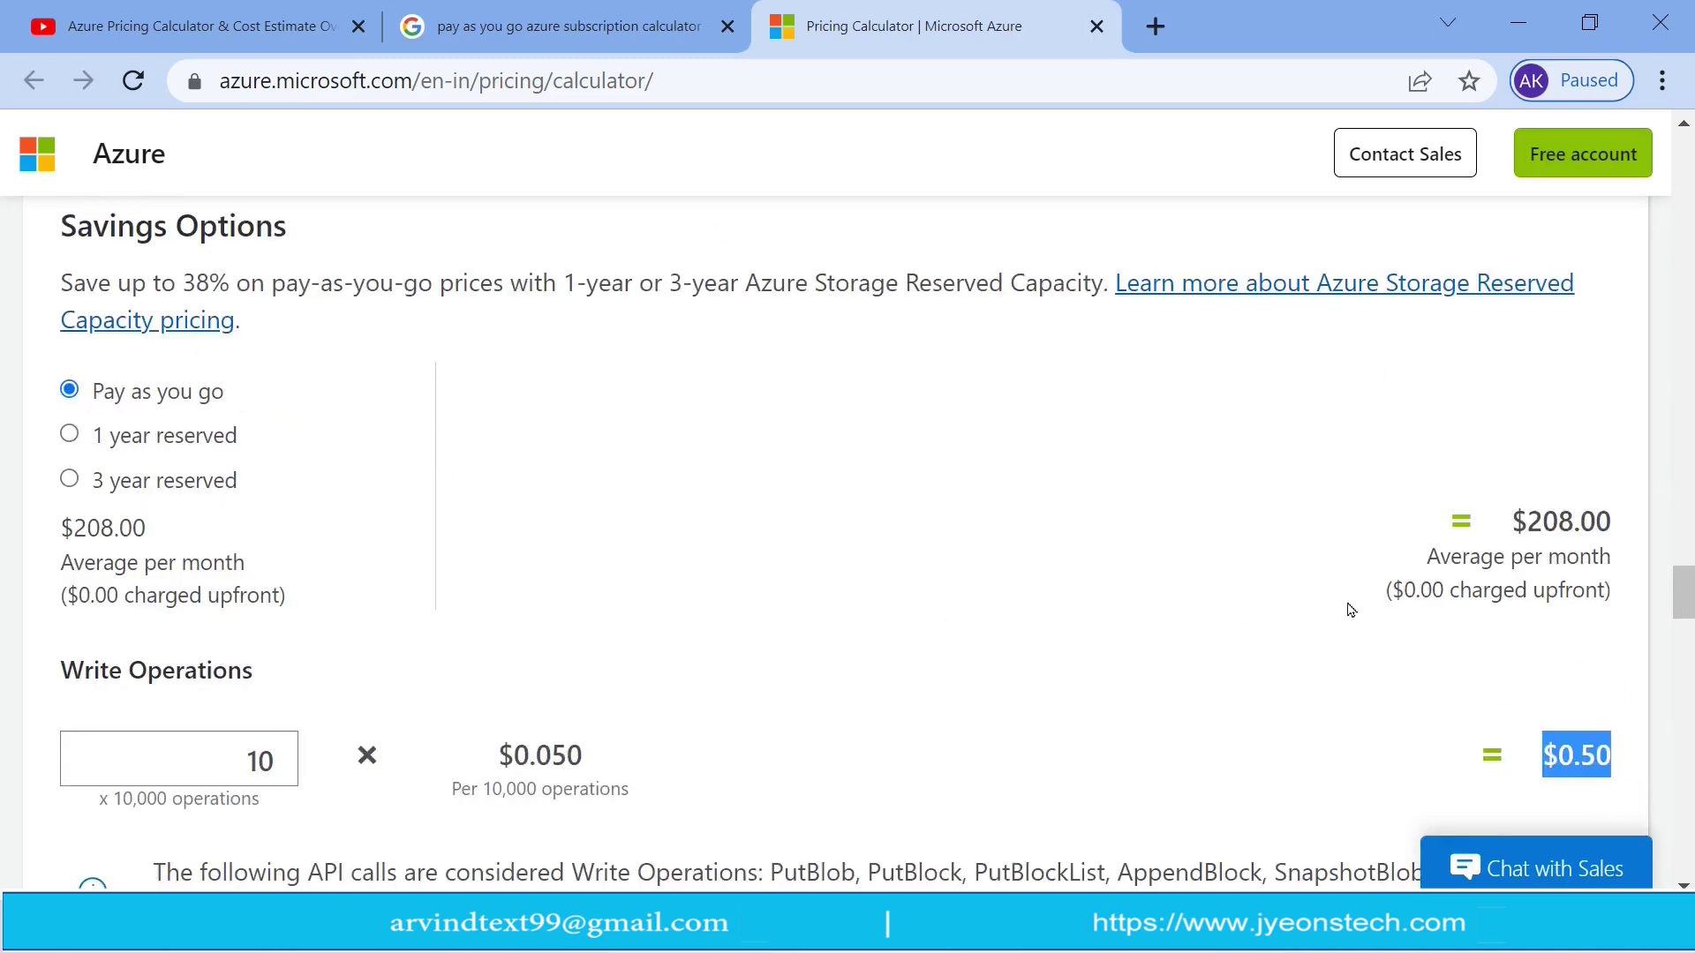
{"action": "left_click_drag", "start_coordinate": [1684, 596], "coordinate": [1690, 578]}
{"action": "scroll", "coordinate": [1490, 668], "scroll_direction": "down", "scroll_amount": 3}
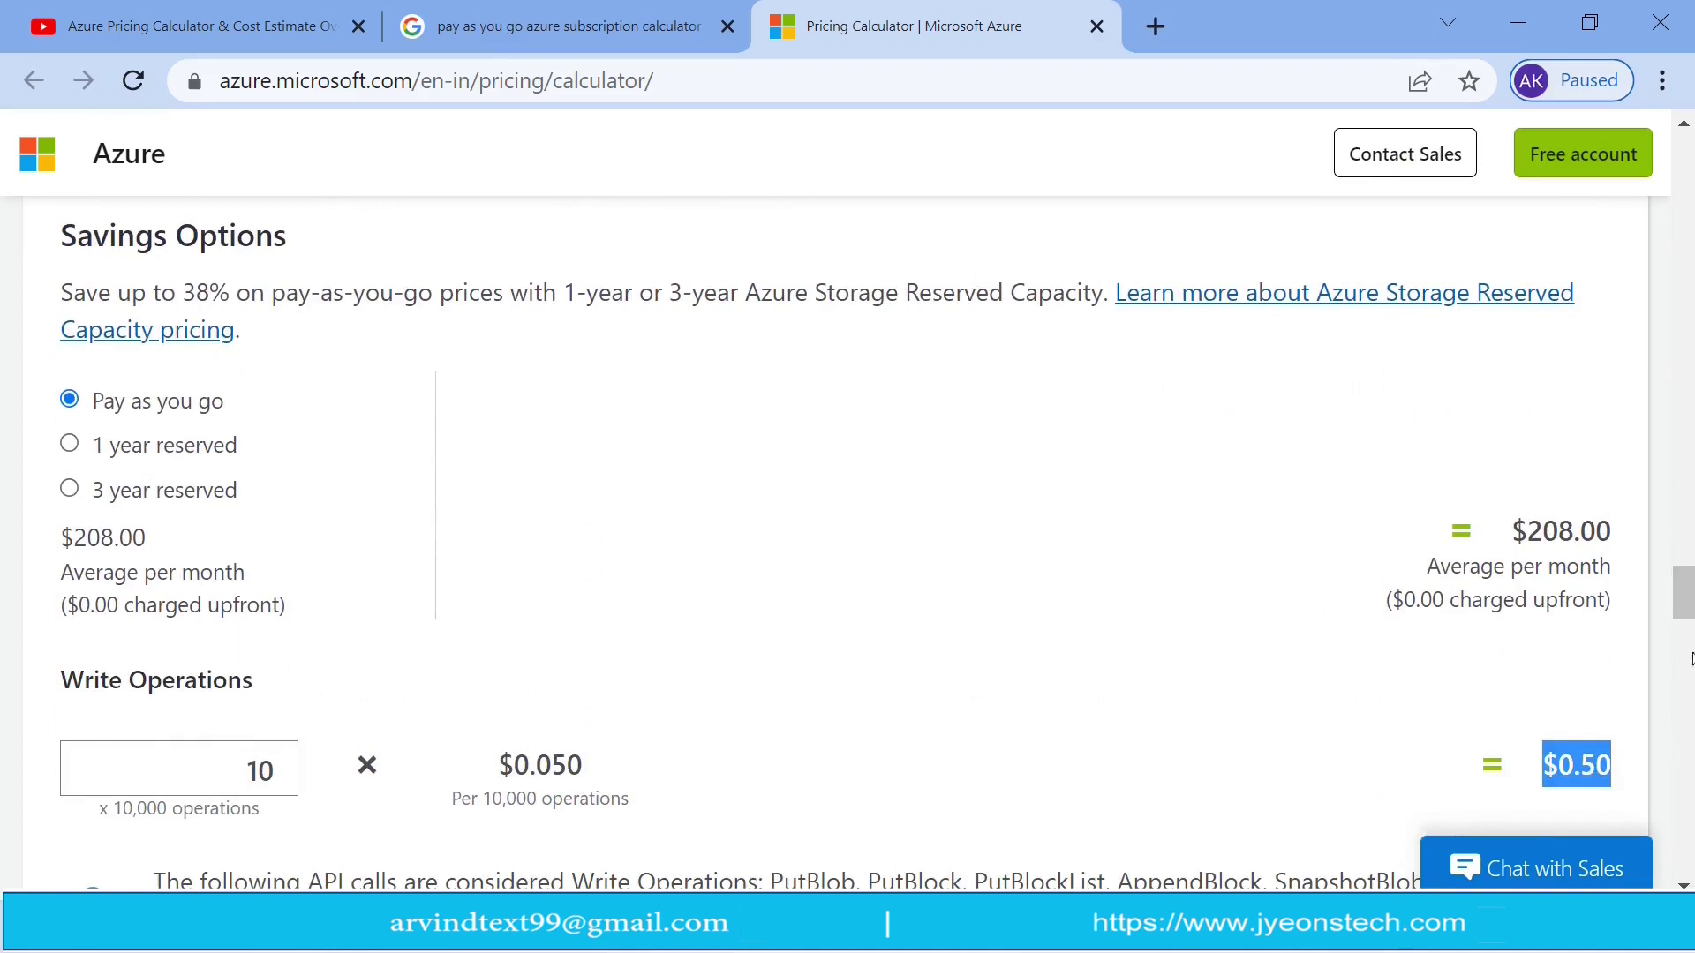
{"action": "left_click_drag", "start_coordinate": [1512, 532], "coordinate": [1612, 542]}
{"action": "left_click", "coordinate": [1425, 579]}
Step: Export the complete estimate and open the exported workbook in Excel
{"action": "left_click_drag", "start_coordinate": [1426, 579], "coordinate": [1682, 759]}
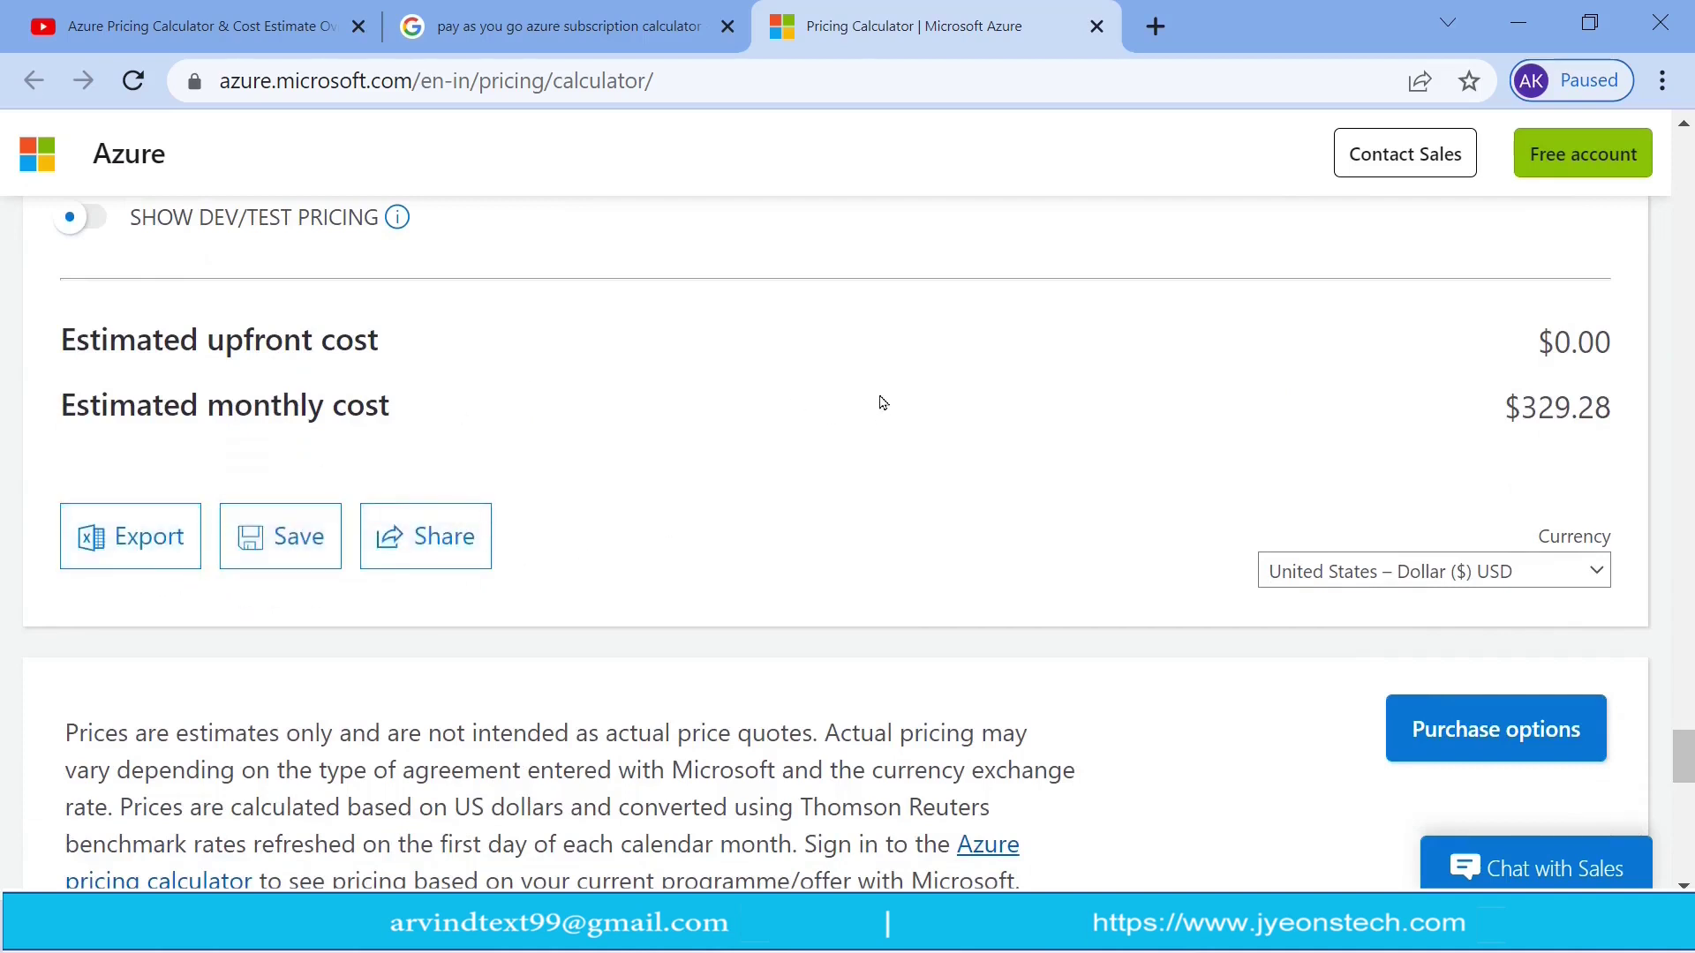
{"action": "left_click", "coordinate": [138, 549]}
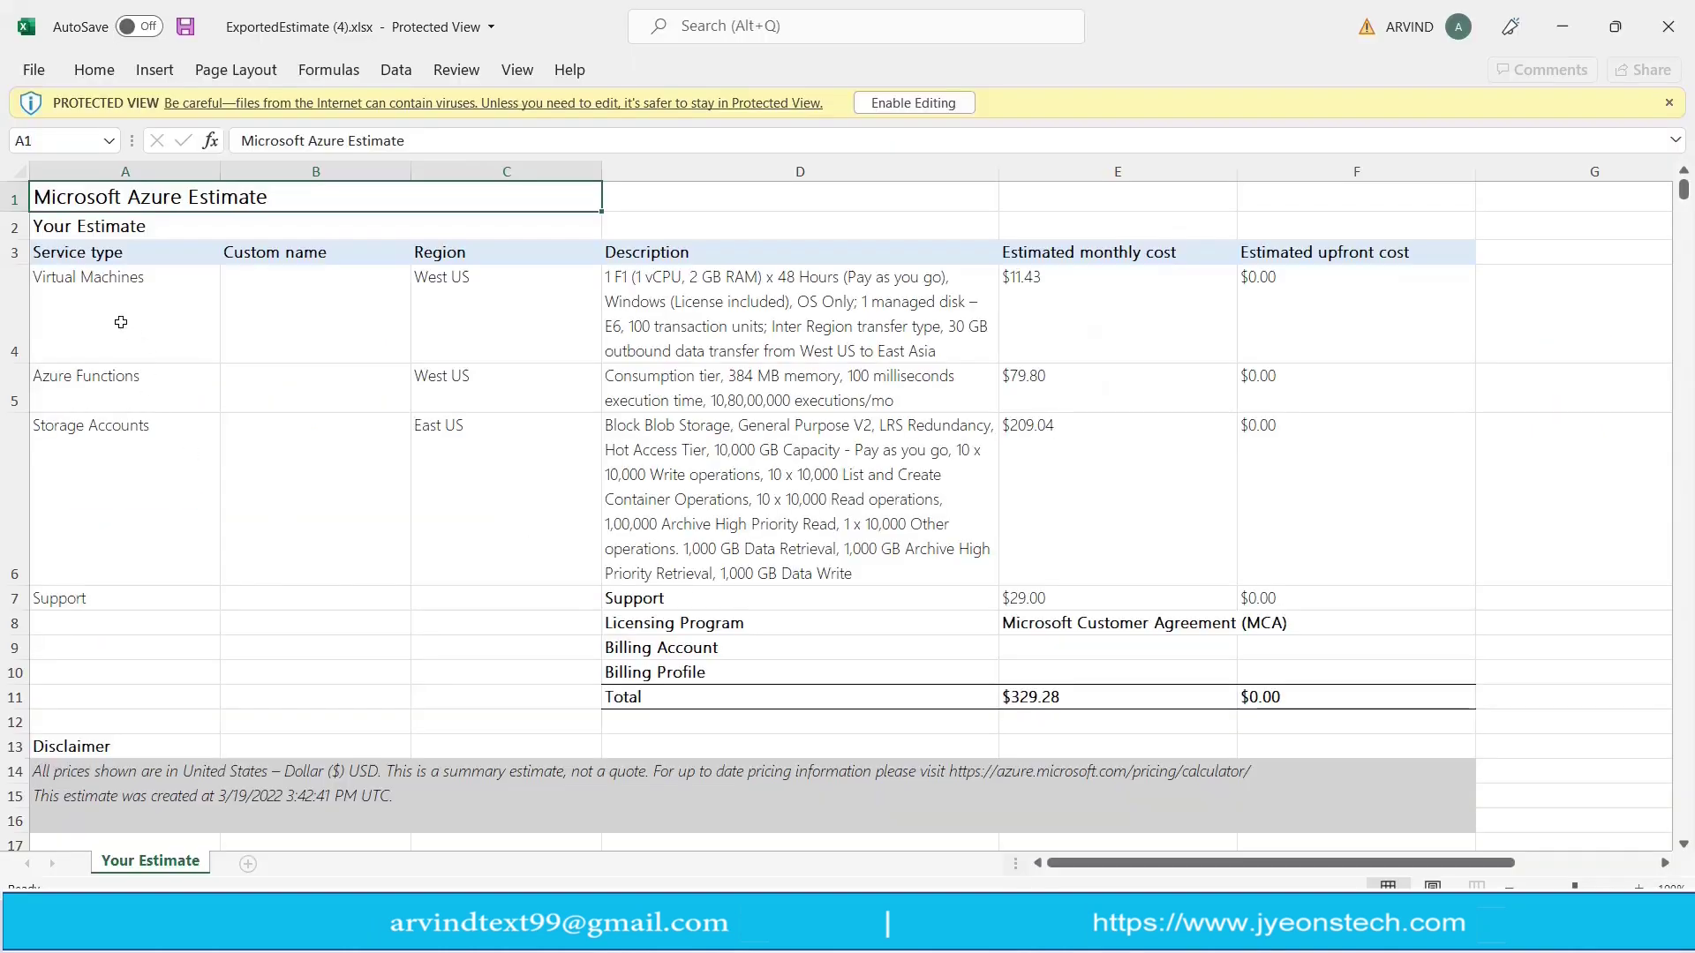
Step: Review the Virtual Machines, Azure Functions and Storage Accounts rows, their monthly costs and the total in the exported estimate
{"action": "left_click_drag", "start_coordinate": [142, 353], "coordinate": [1412, 317]}
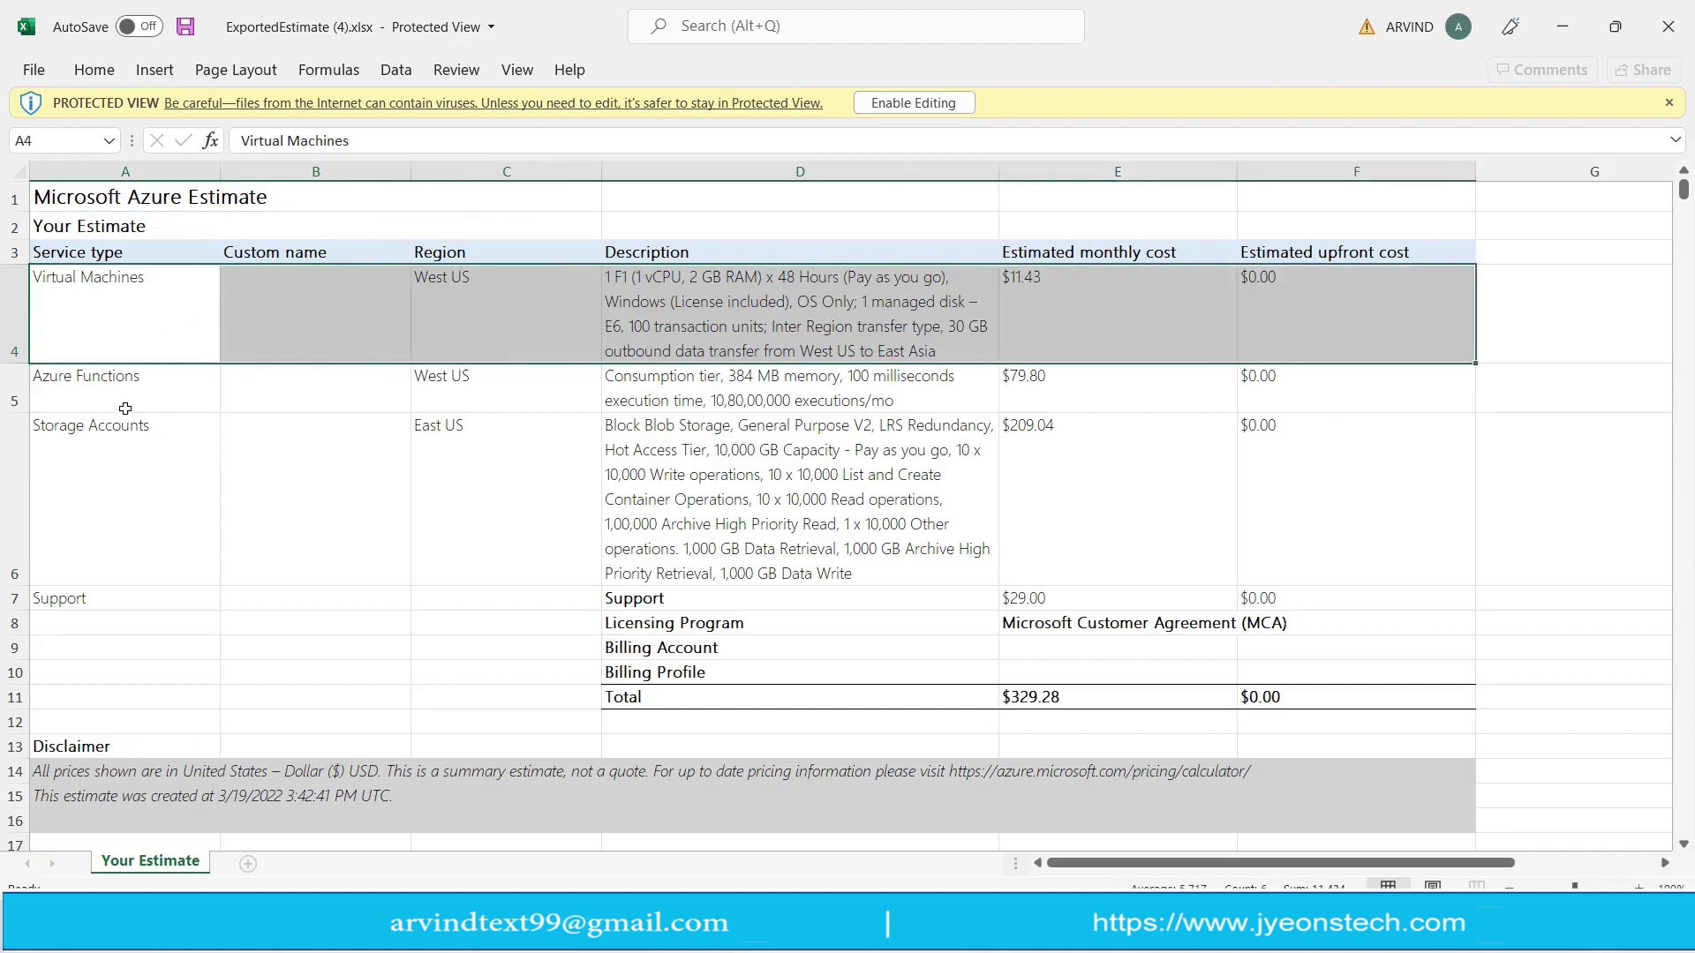
{"action": "left_click_drag", "start_coordinate": [123, 406], "coordinate": [1412, 403]}
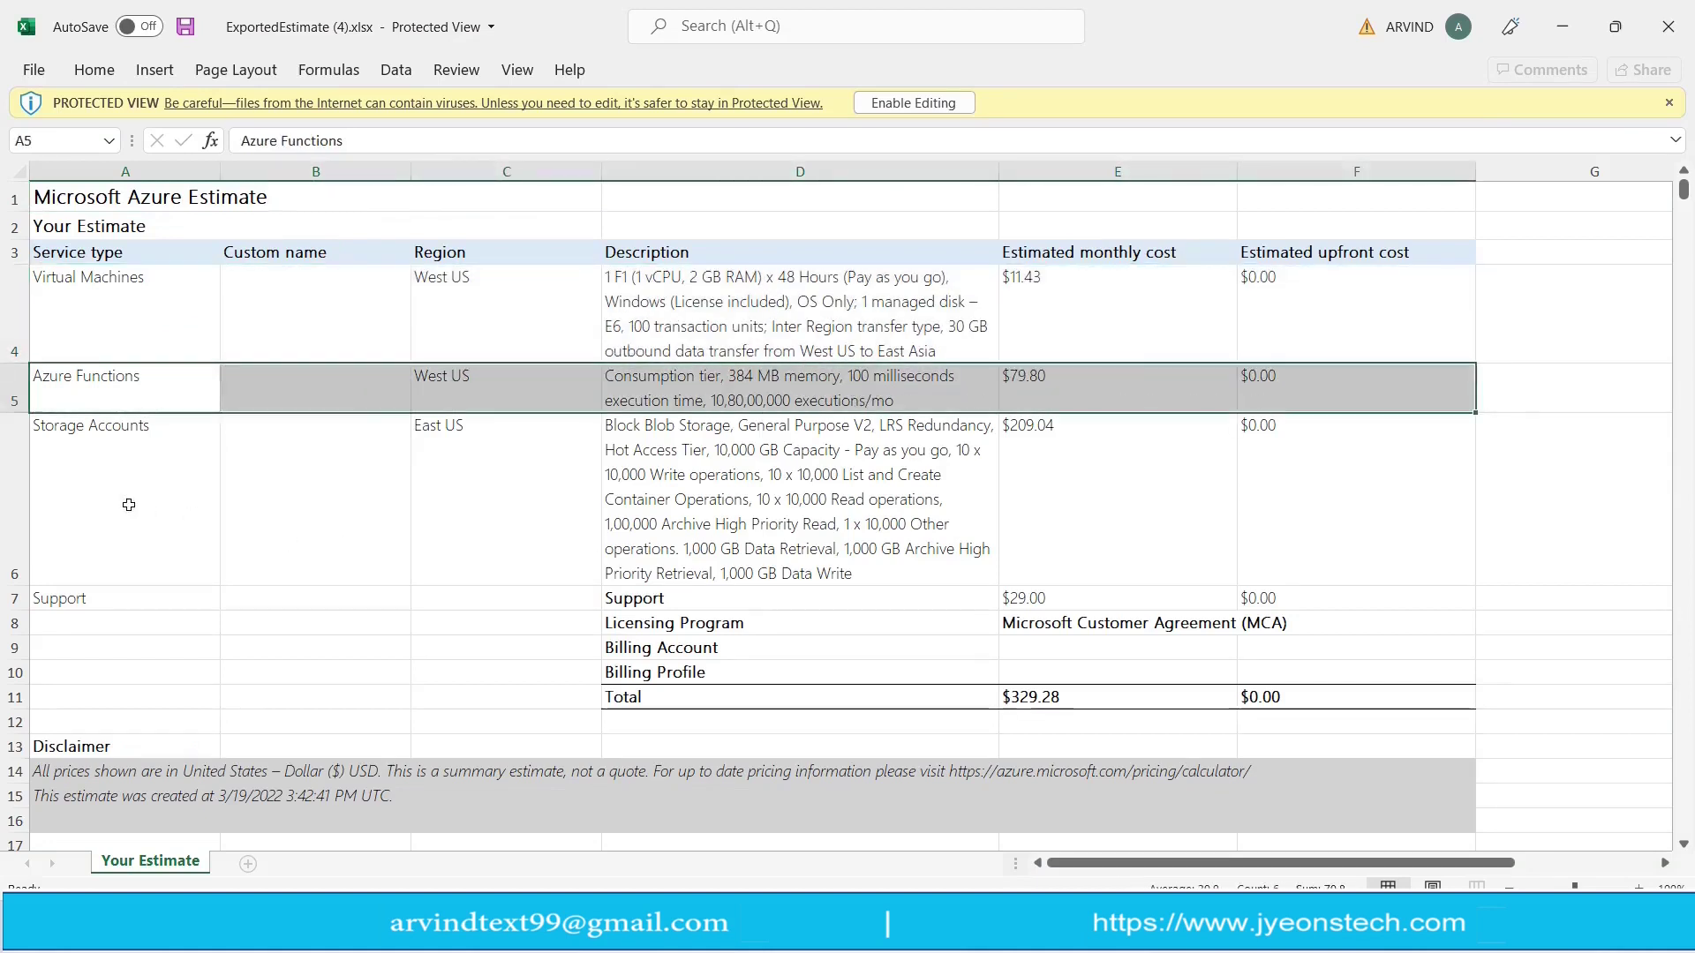
{"action": "left_click_drag", "start_coordinate": [114, 494], "coordinate": [1148, 502]}
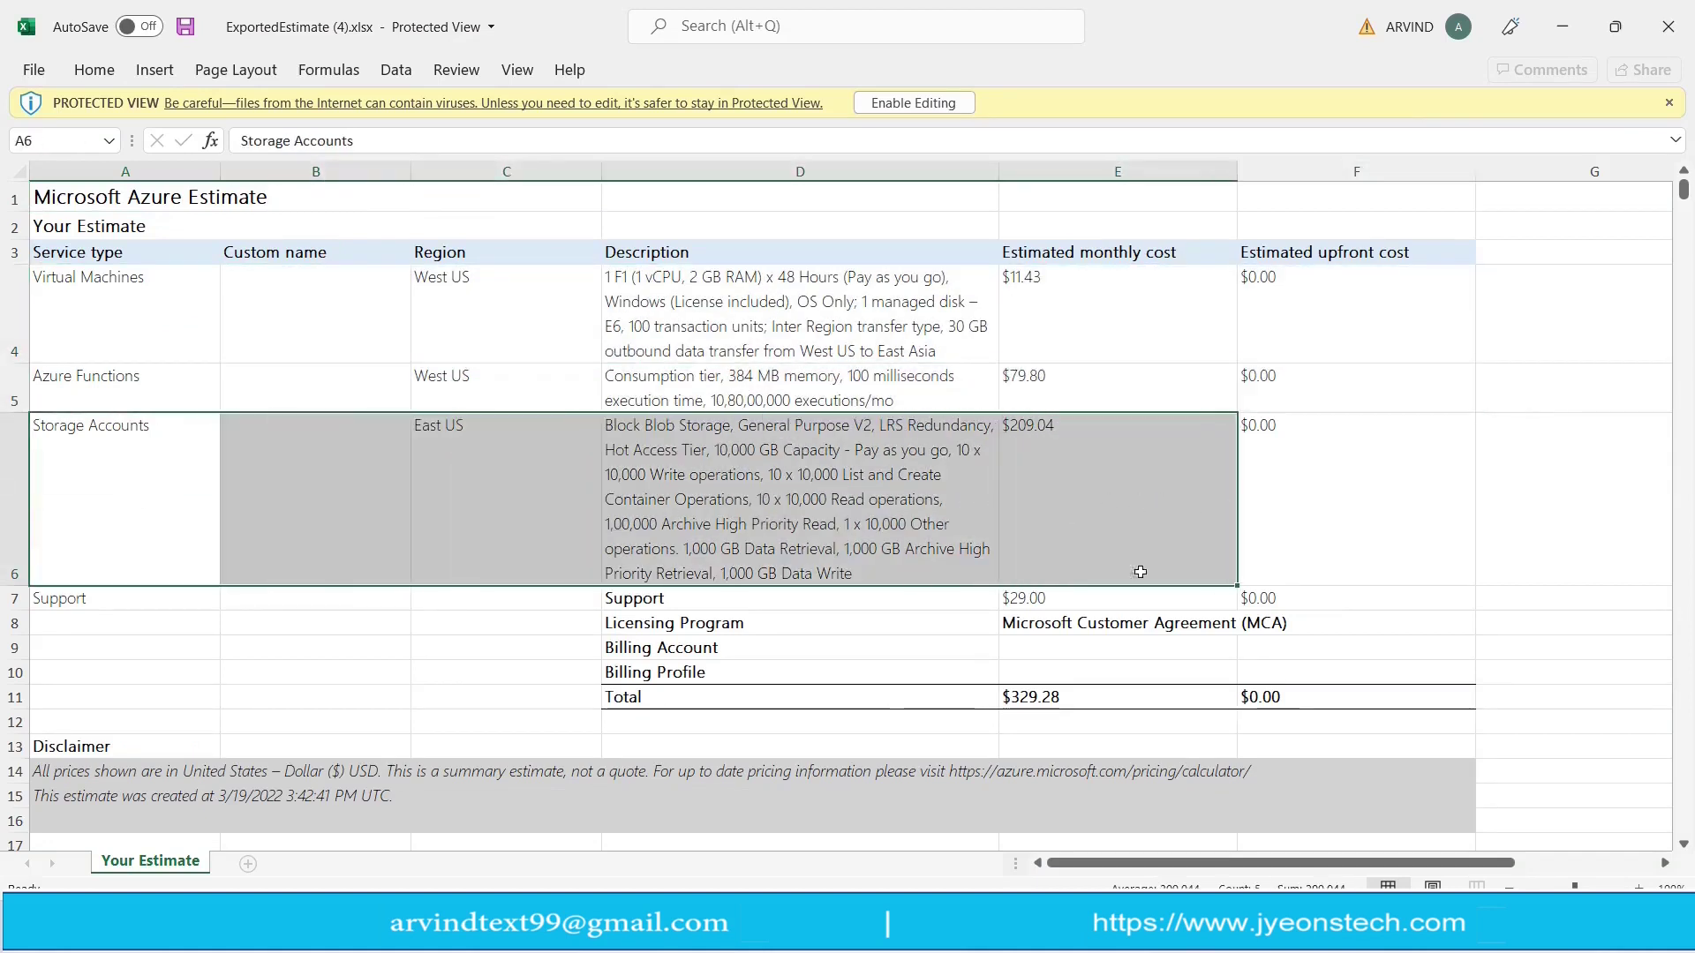
{"action": "left_click", "coordinate": [1139, 701]}
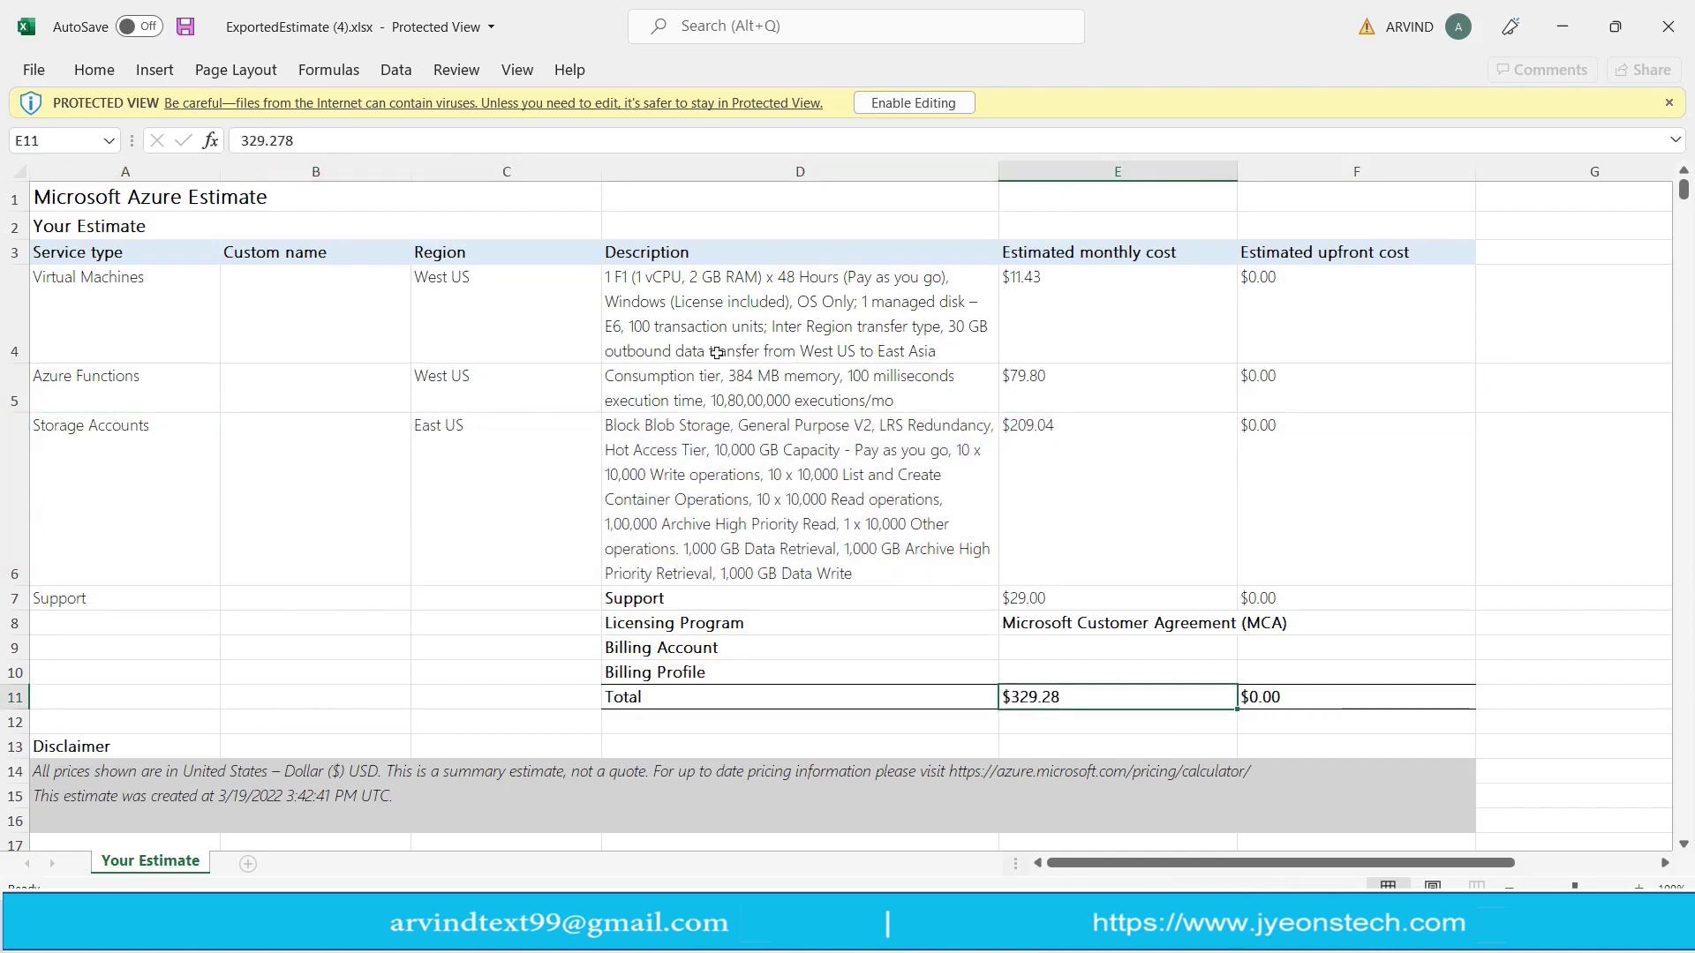
{"action": "left_click_drag", "start_coordinate": [81, 263], "coordinate": [1377, 702]}
{"action": "left_click", "coordinate": [997, 536]}
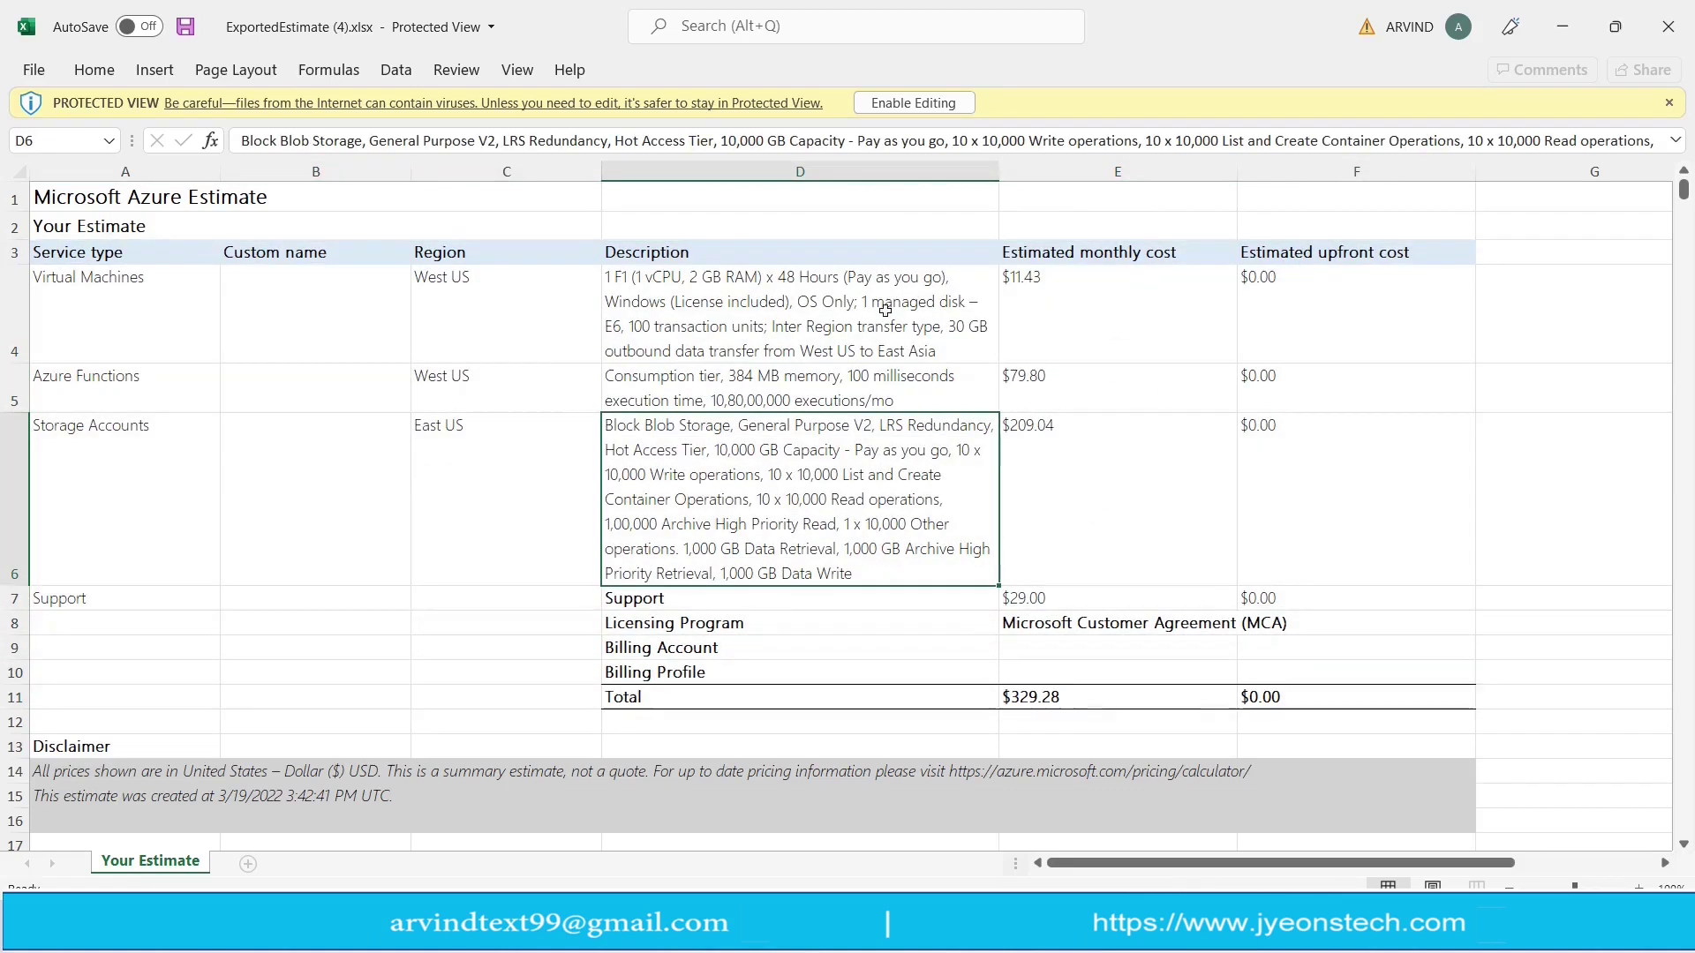
{"action": "left_click_drag", "start_coordinate": [1070, 313], "coordinate": [1075, 576]}
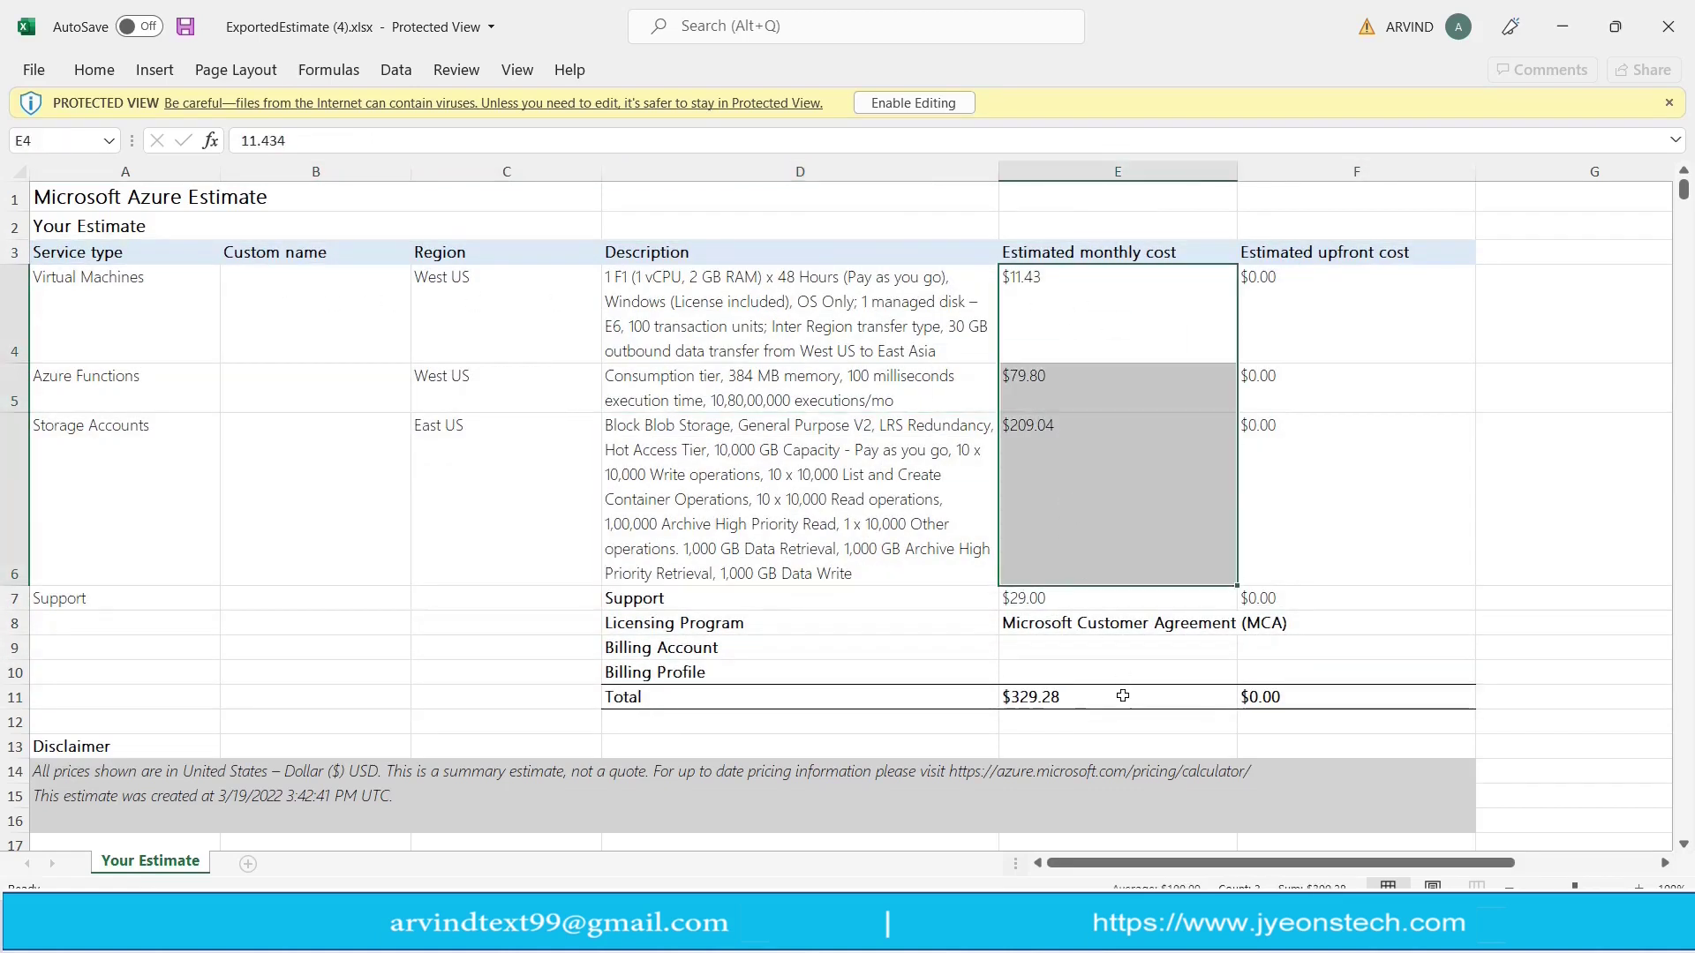
{"action": "left_click", "coordinate": [1064, 702]}
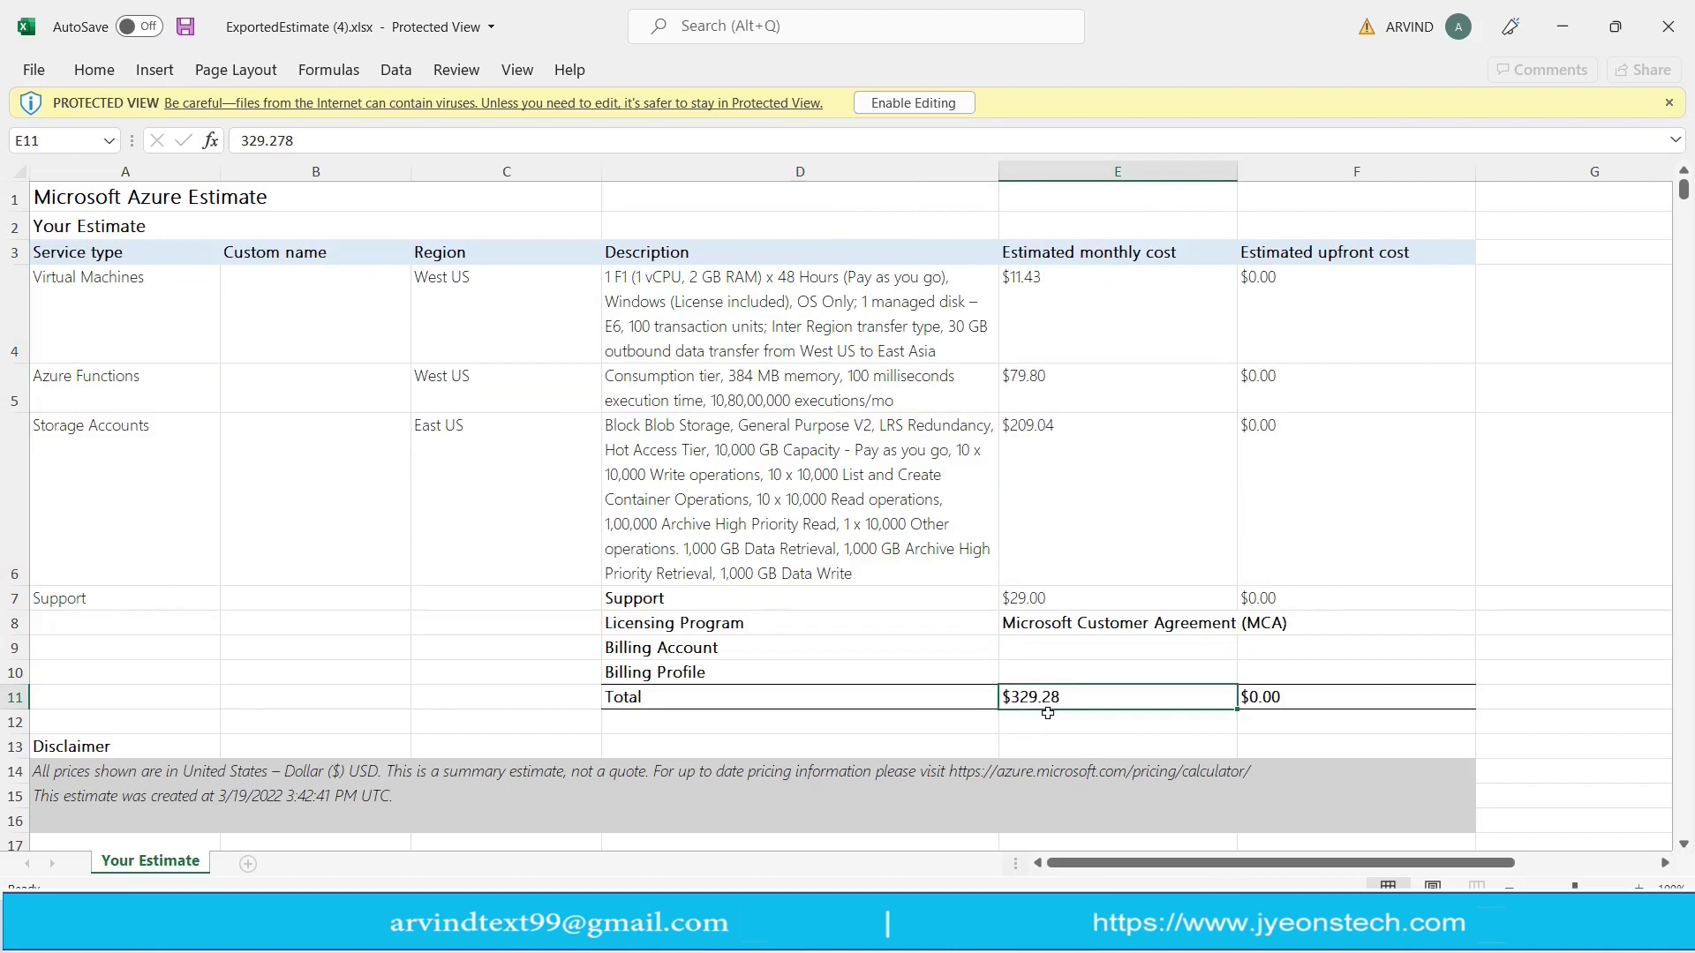